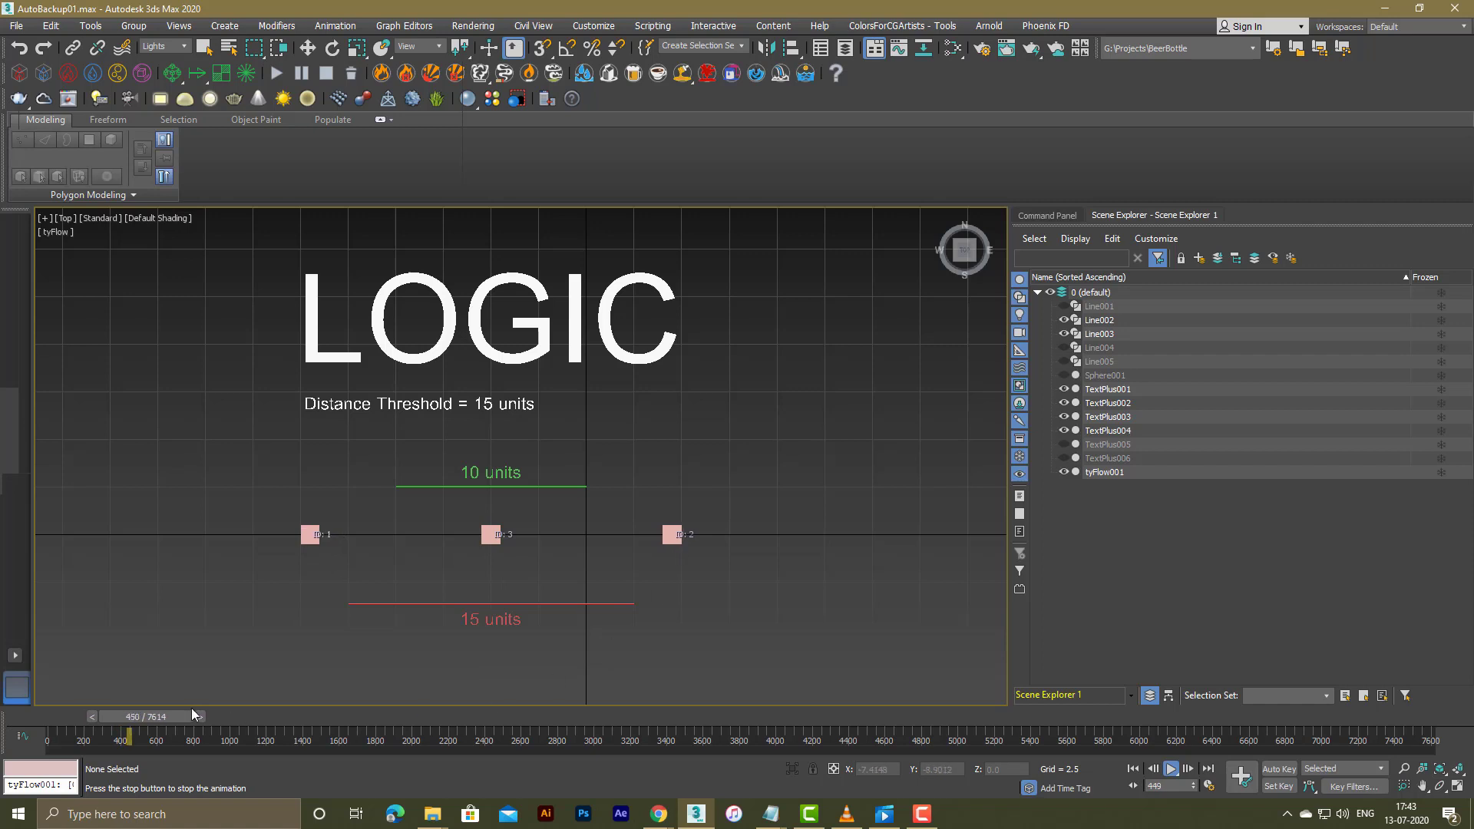
Step: Scrub the LOGIC demo's timeline to about frame 2809 to examine how new particles are inserted between existing ones
drag(148, 712, 246, 730)
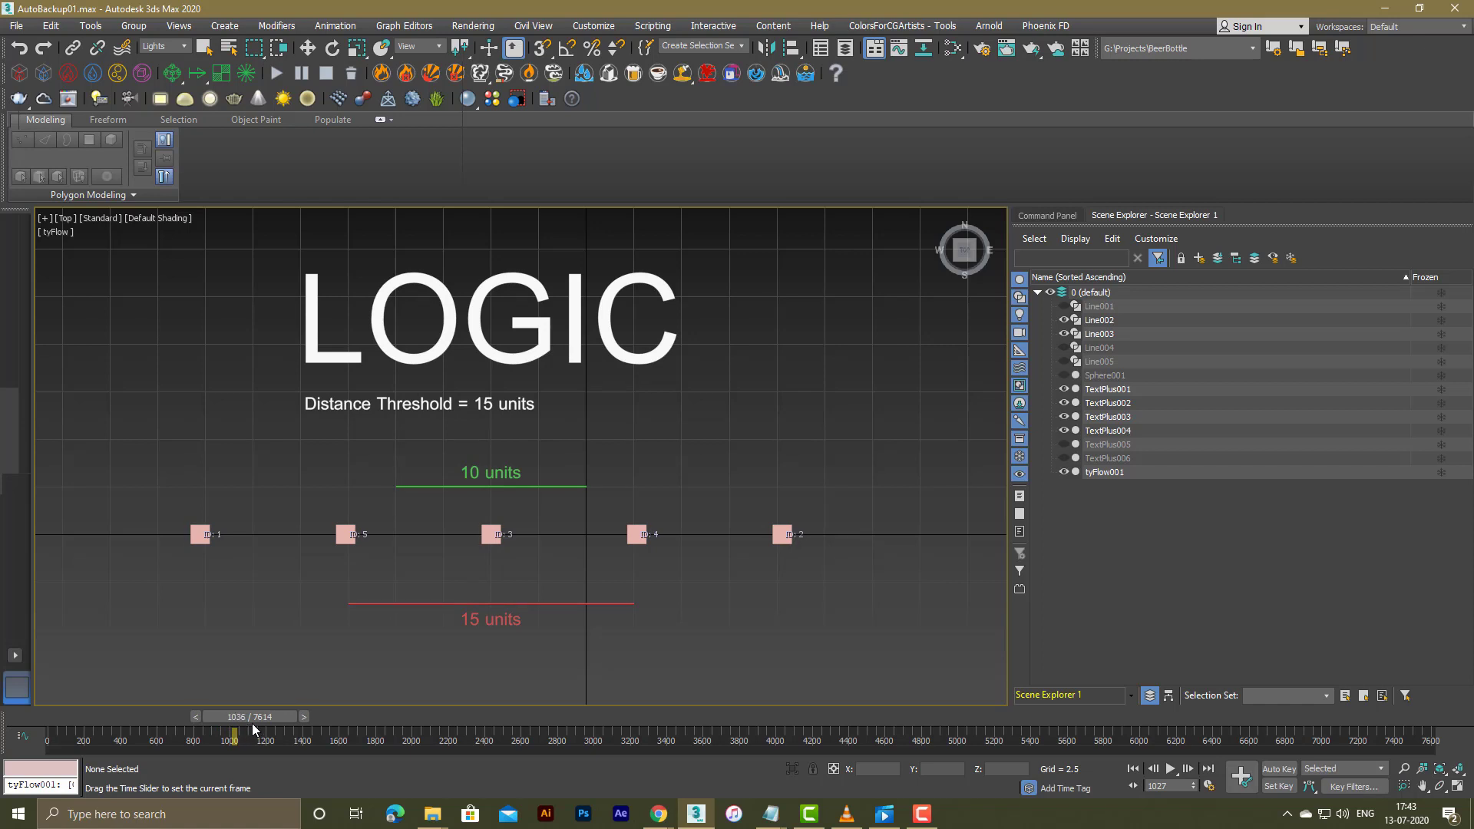
drag(253, 724, 561, 757)
Step: Open the 3D differential growth preview in VLC and the DFG_2d_N clip in the video player, and scrub through the clip's growth
click(847, 814)
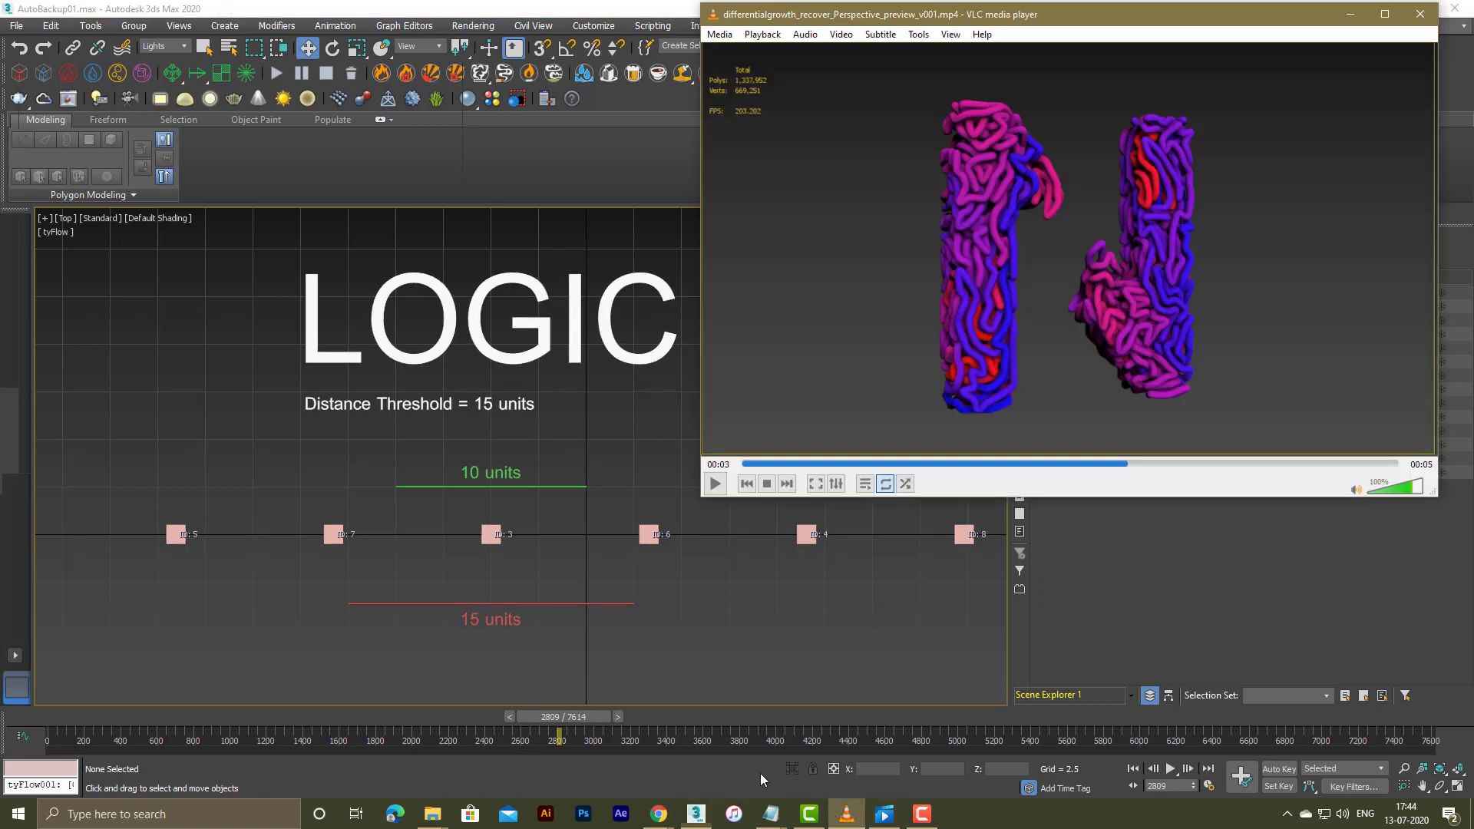
click(884, 814)
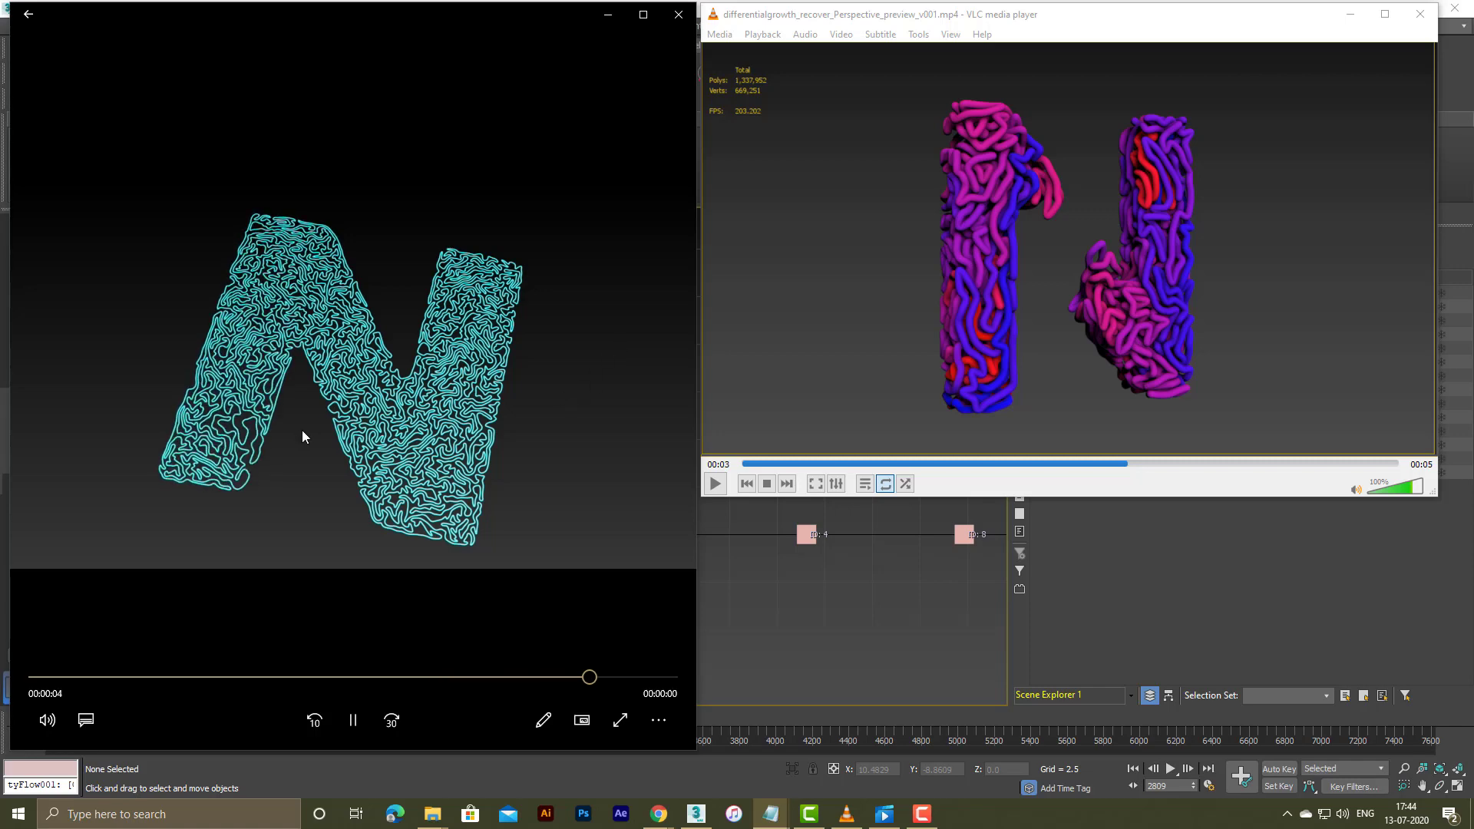
click(353, 720)
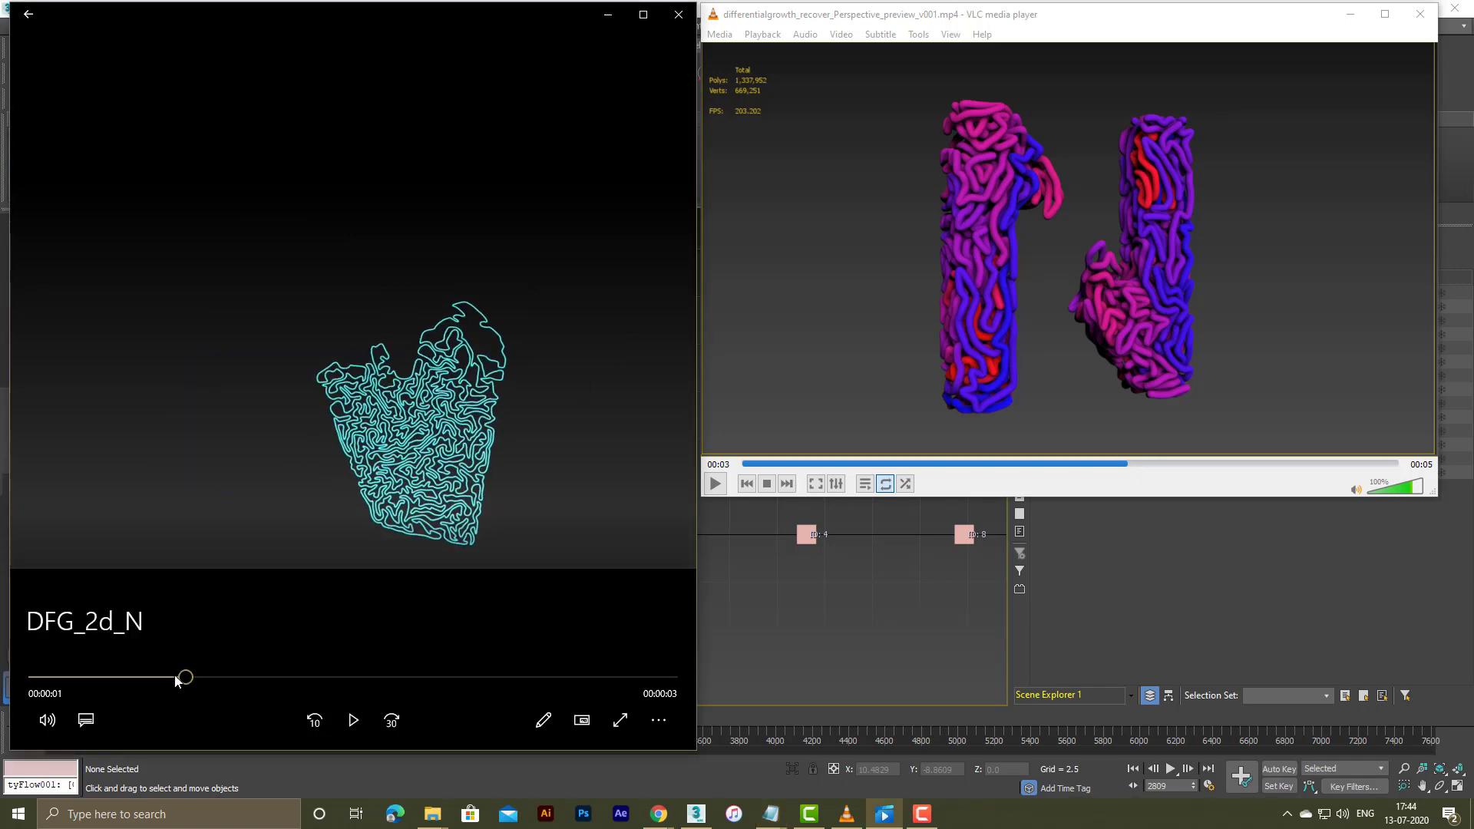
click(27, 677)
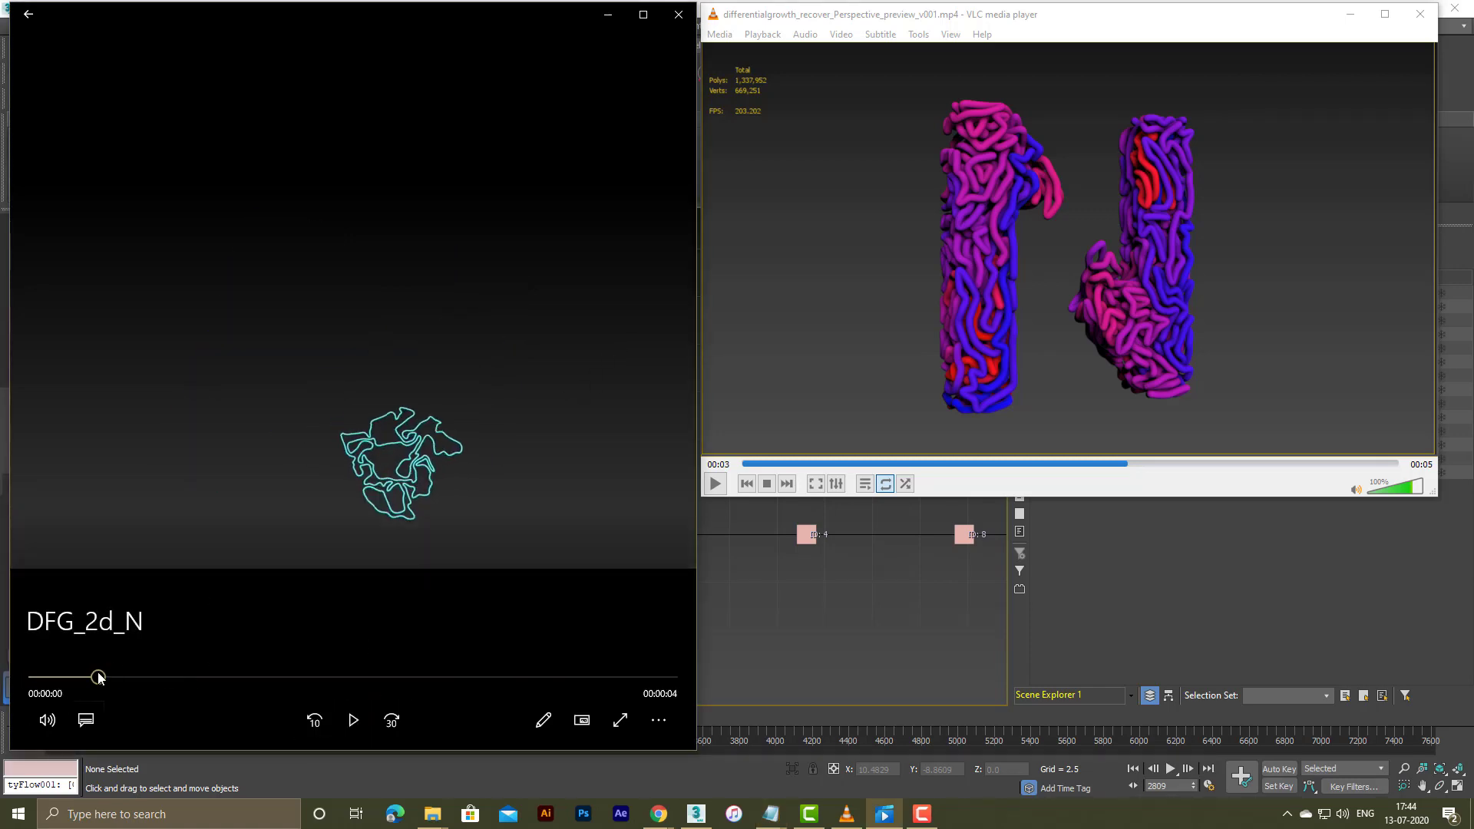
click(581, 677)
key(space)
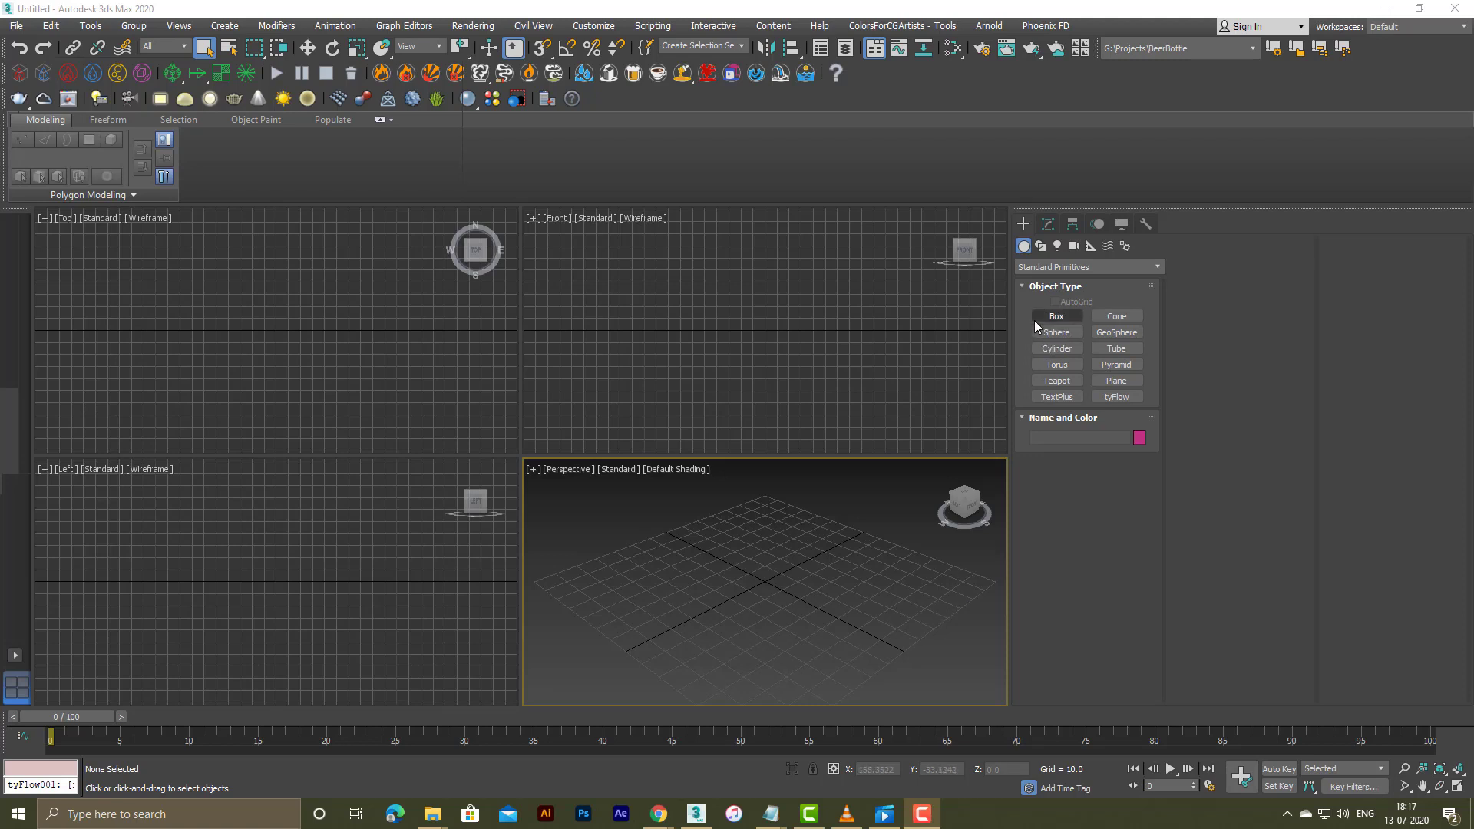
Step: Draw a circle spline near the centre of the perspective grid and set its X and Y position to 0
click(1040, 250)
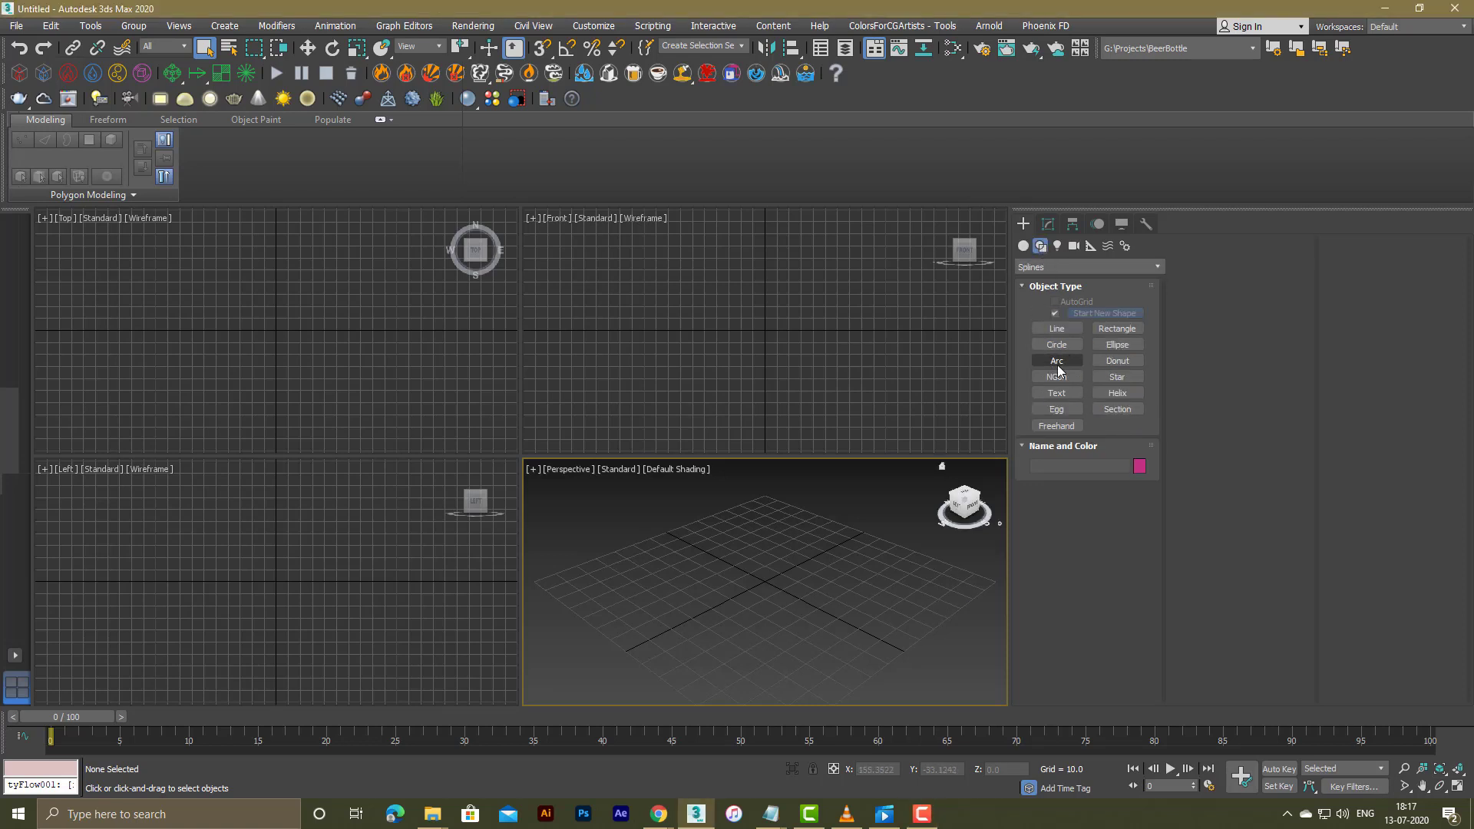
click(1056, 345)
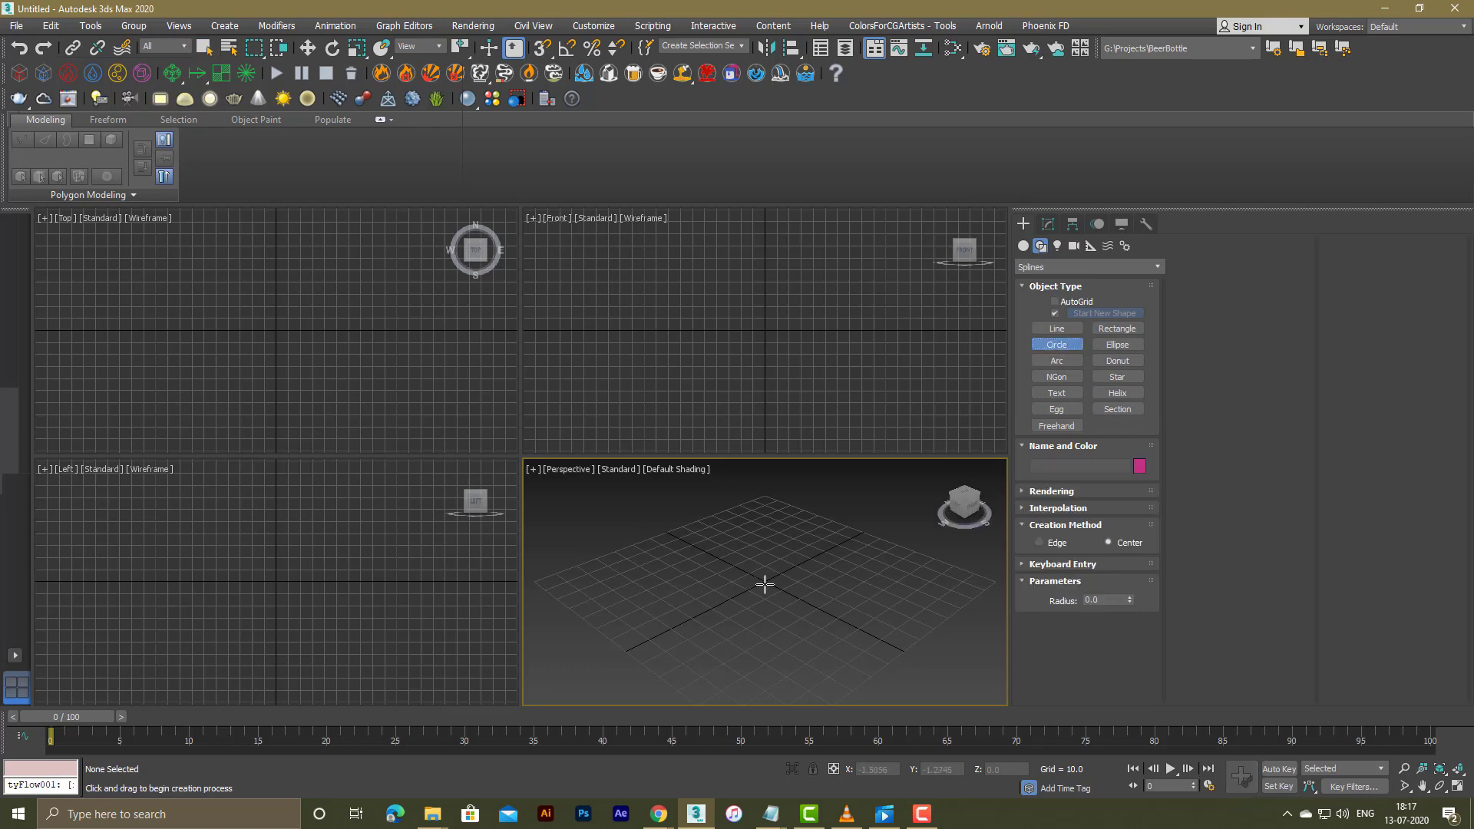
drag(765, 581, 810, 584)
key(w)
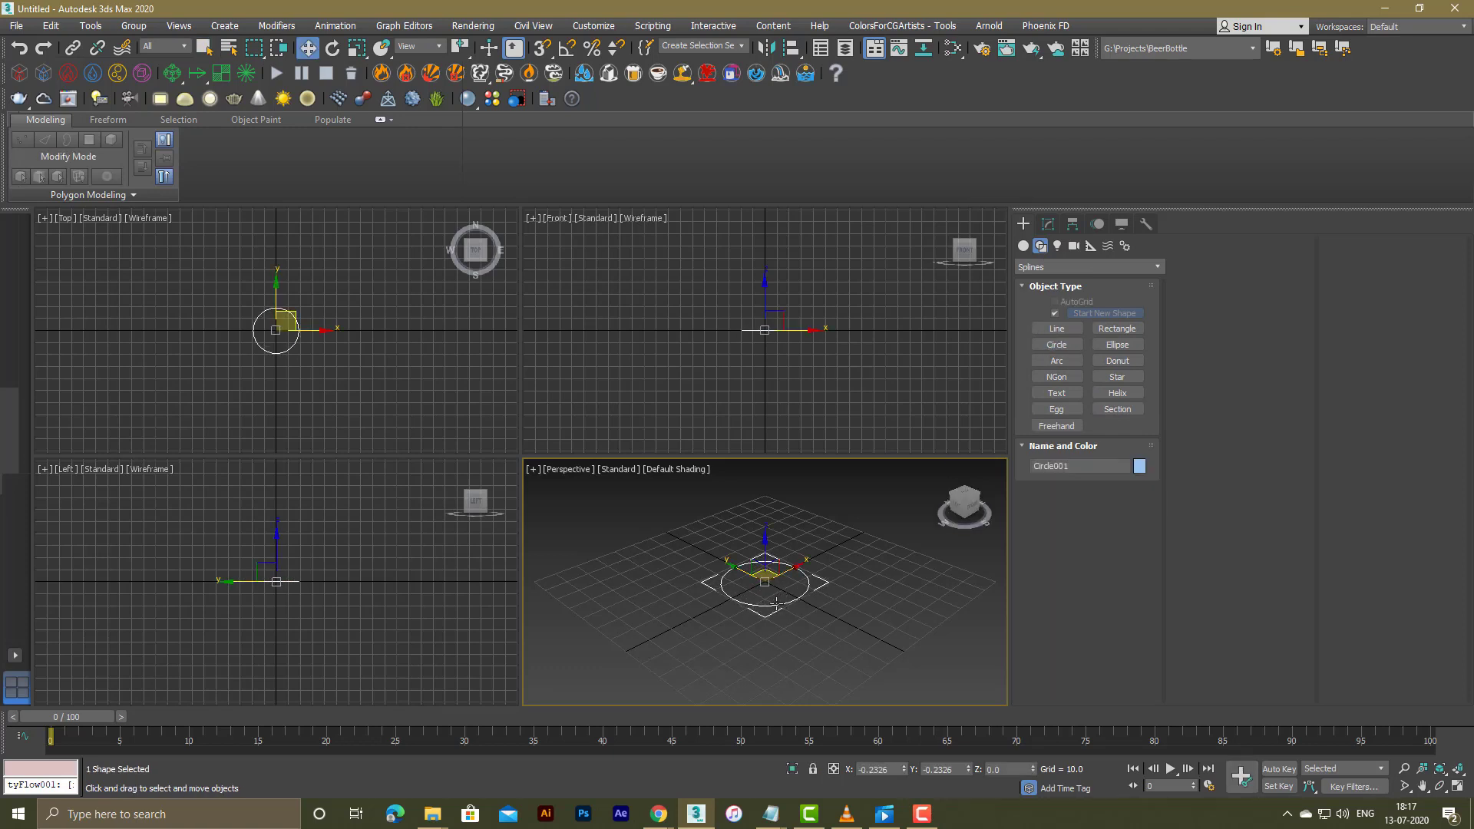
right_click(905, 770)
right_click(969, 771)
Step: Place a tyFlow object on the grid beside the circle, open its editor, and move the editor window clear of the circle
key(alt+w)
alt+middle_drag(602, 500, 458, 539)
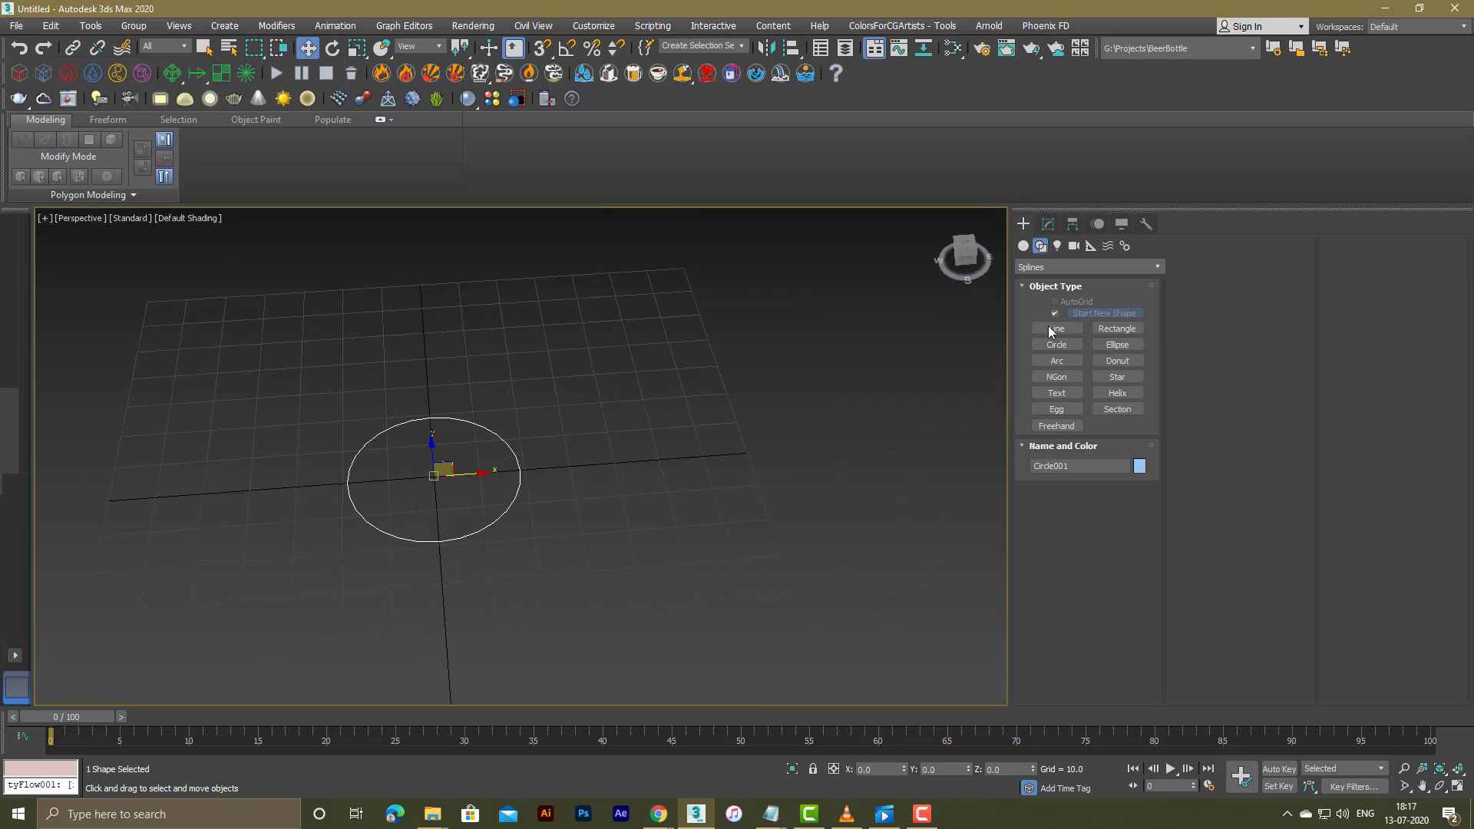
click(1023, 246)
click(1116, 396)
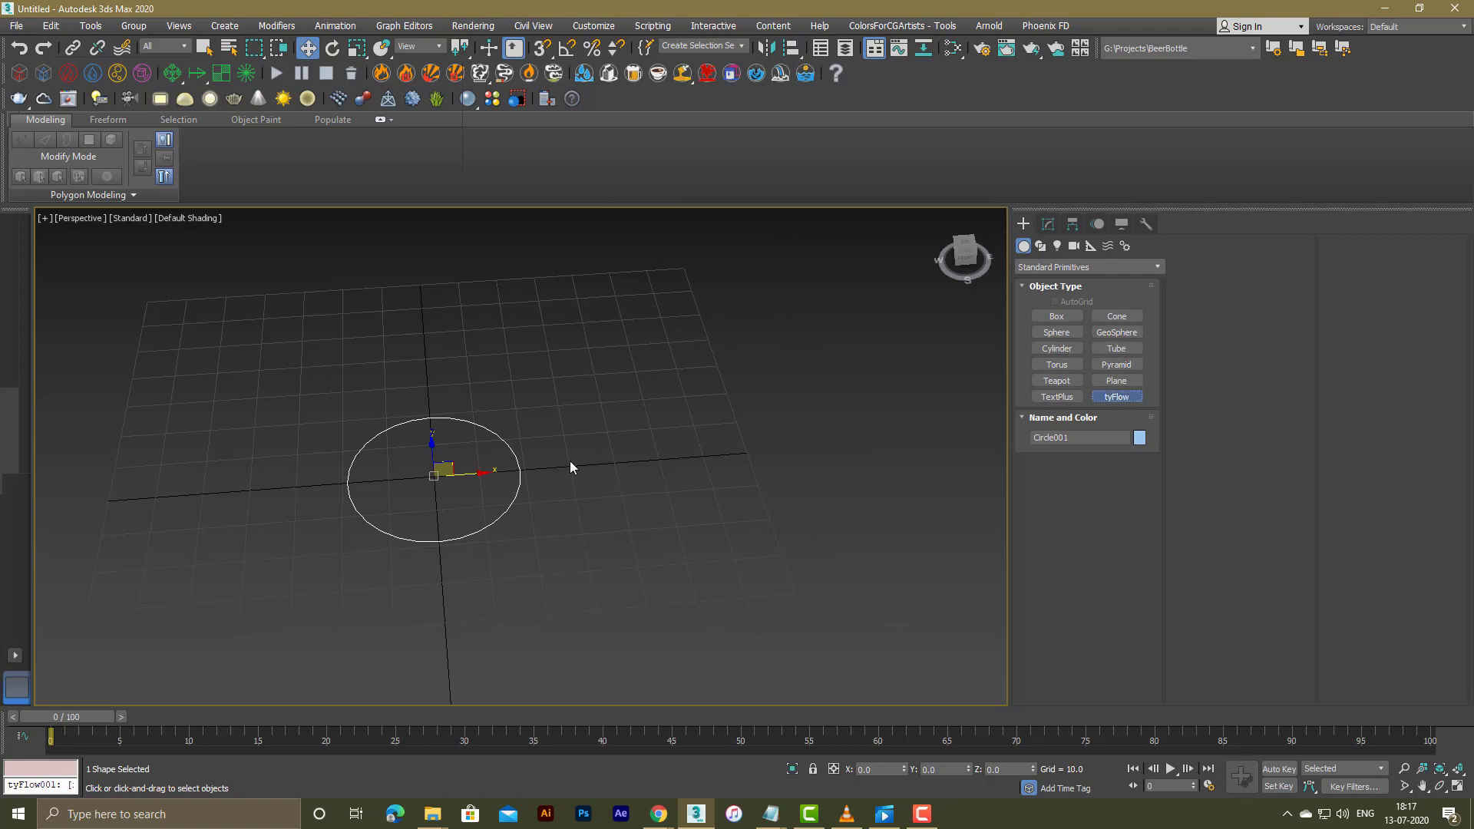
click(594, 457)
right_click(655, 431)
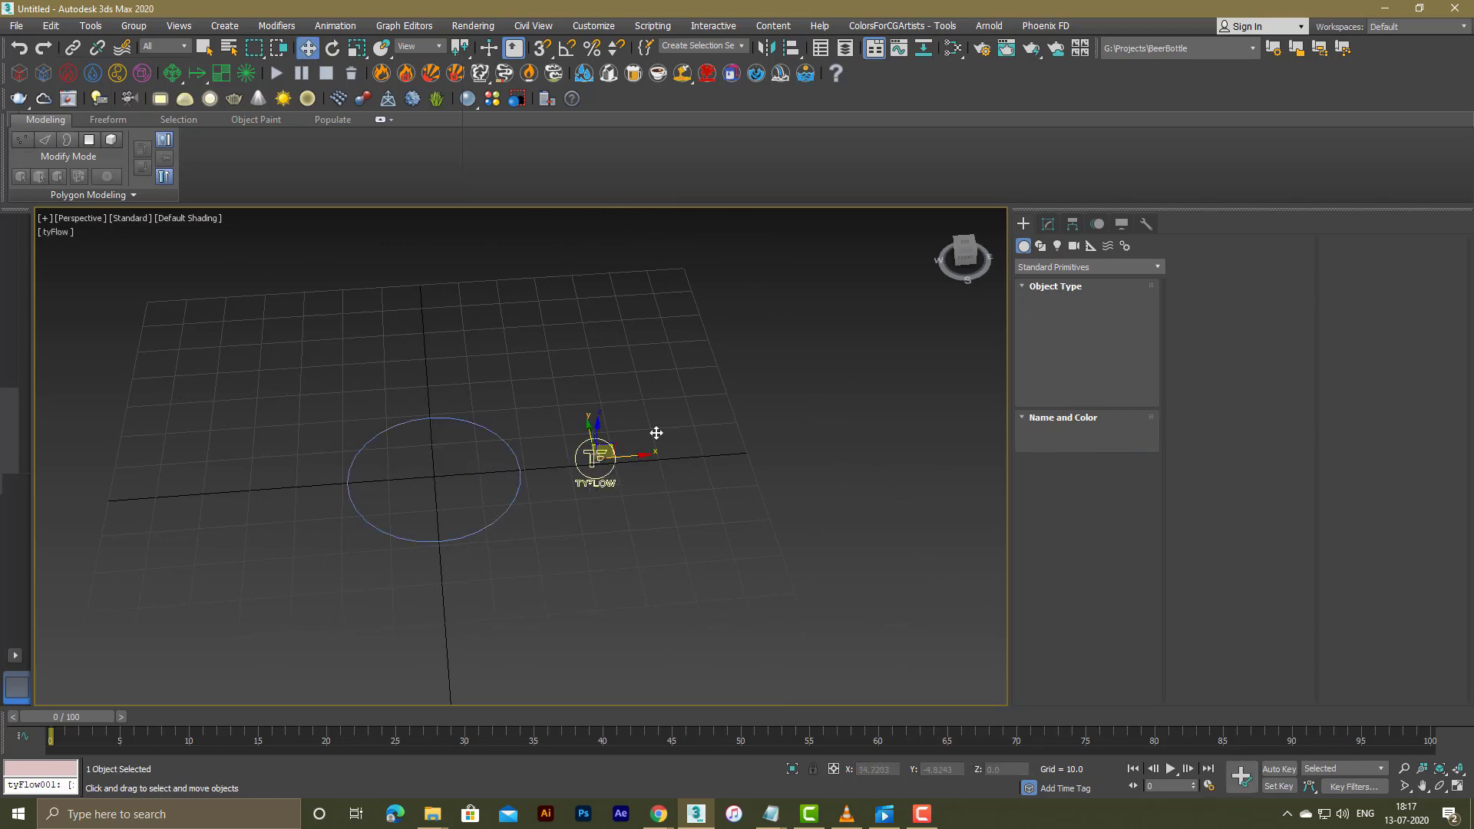
click(1047, 224)
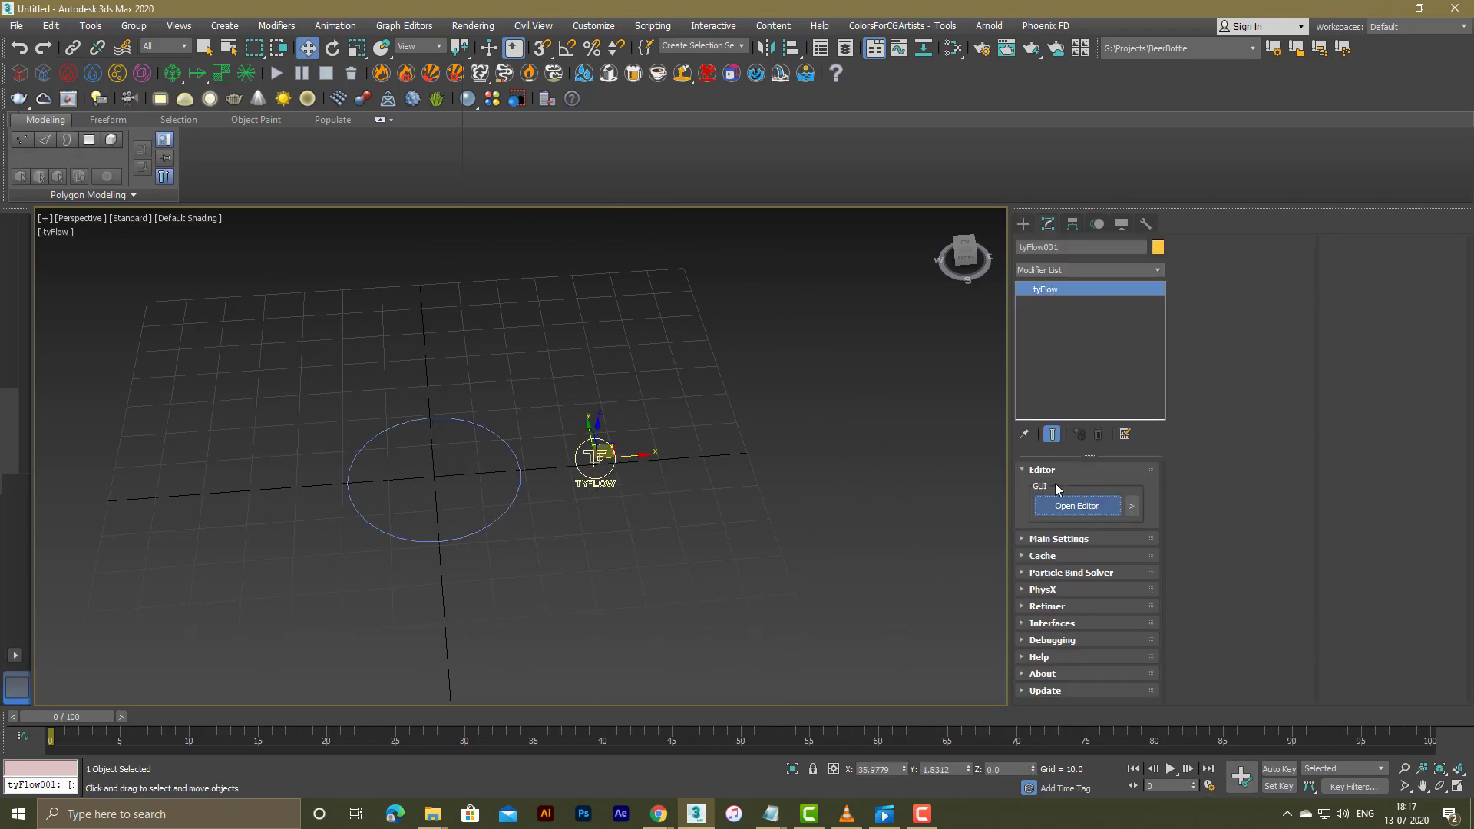
click(1077, 506)
drag(771, 135, 1069, 142)
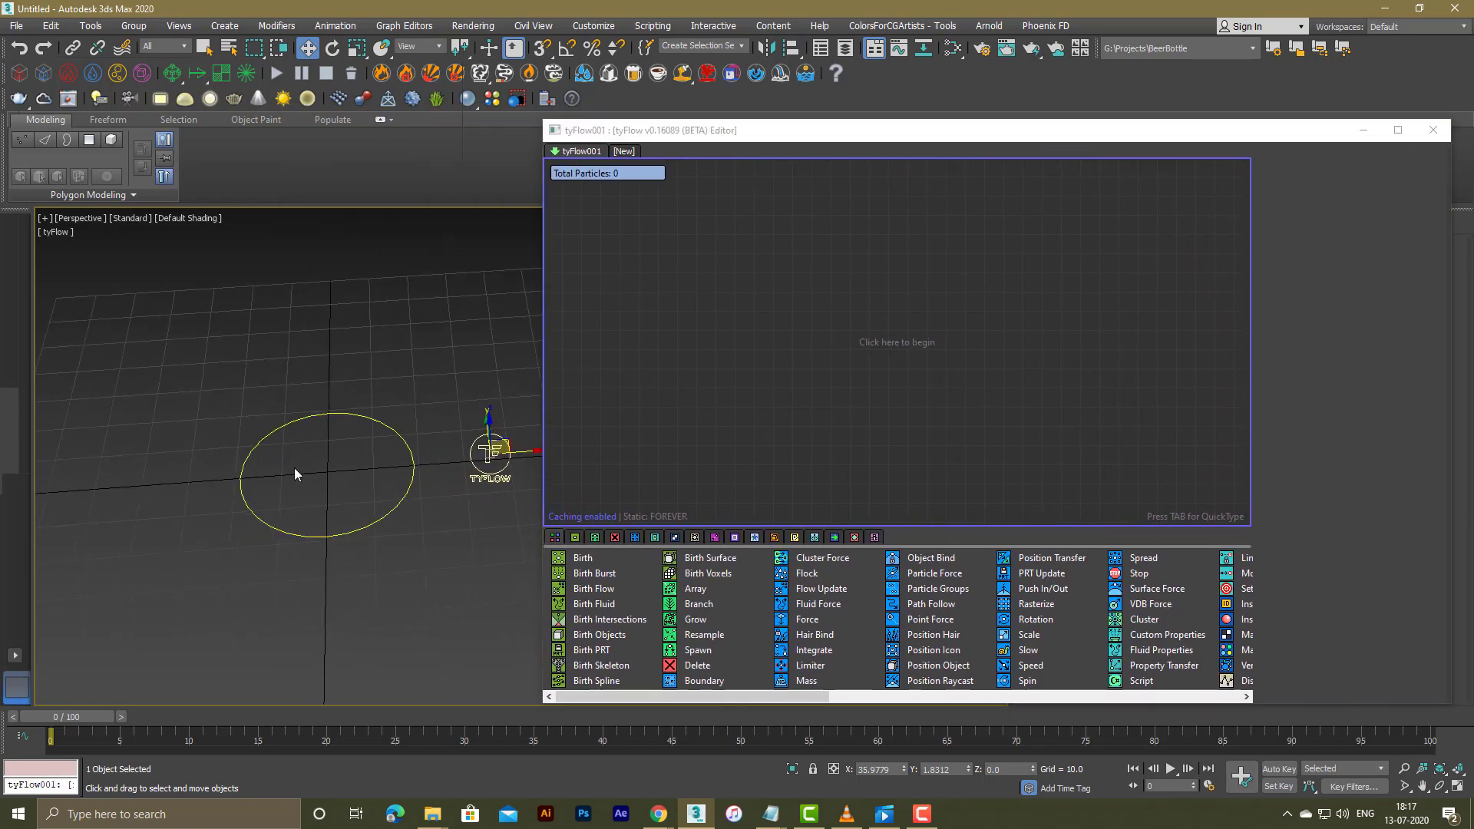
Step: Add a Birth Spline event to the flow, pick the circle as its spline, and set it to Normalized Interpolation
scroll(295, 470, up, 3)
mouse_move(338, 470)
middle_down()
mouse_move(352, 471)
mouse_move(327, 494)
middle_up()
drag(603, 681, 676, 230)
click(1315, 372)
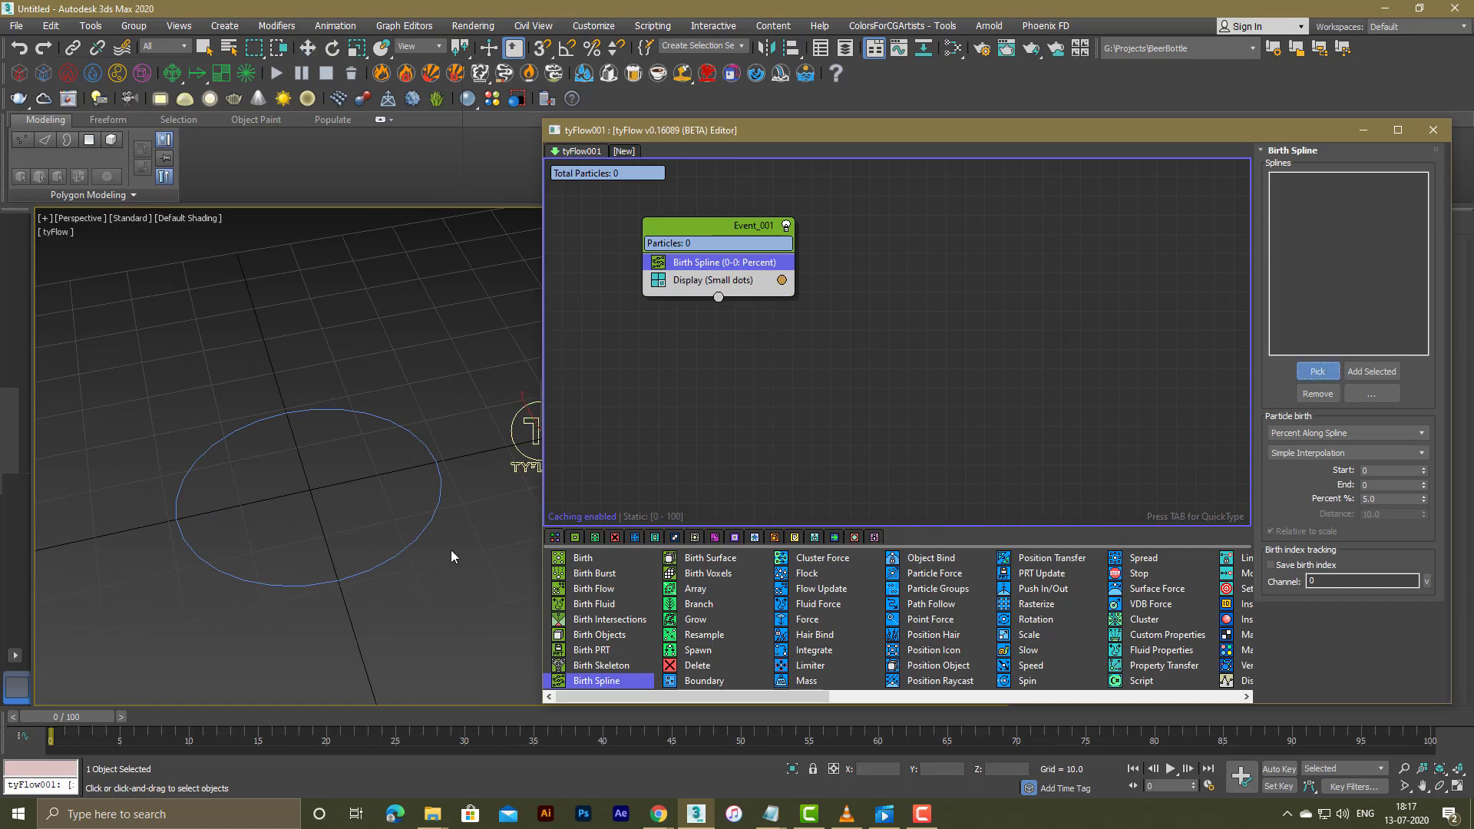
click(404, 555)
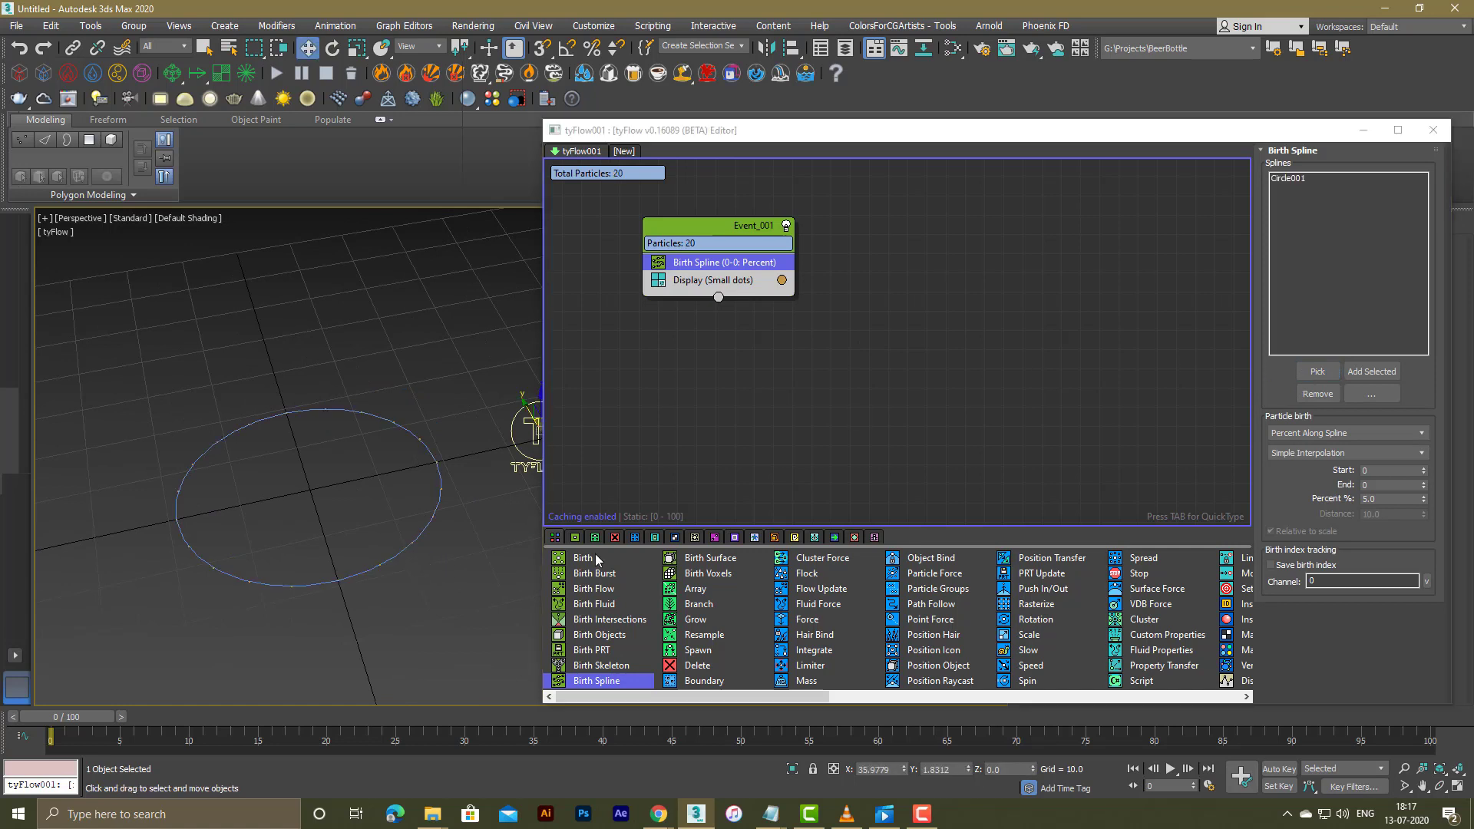
click(1327, 453)
click(1313, 478)
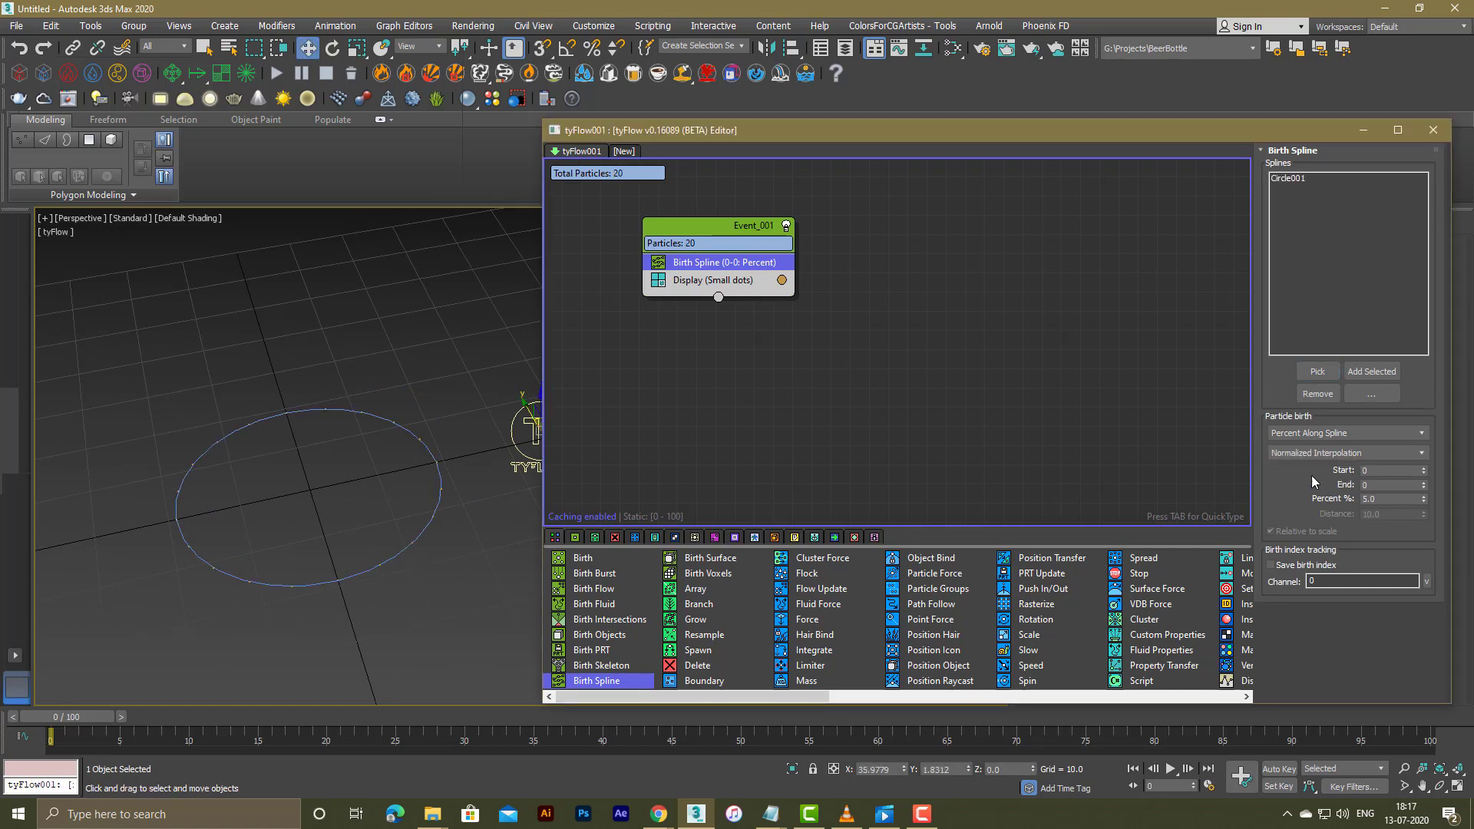
alt+middle_drag(415, 514, 399, 529)
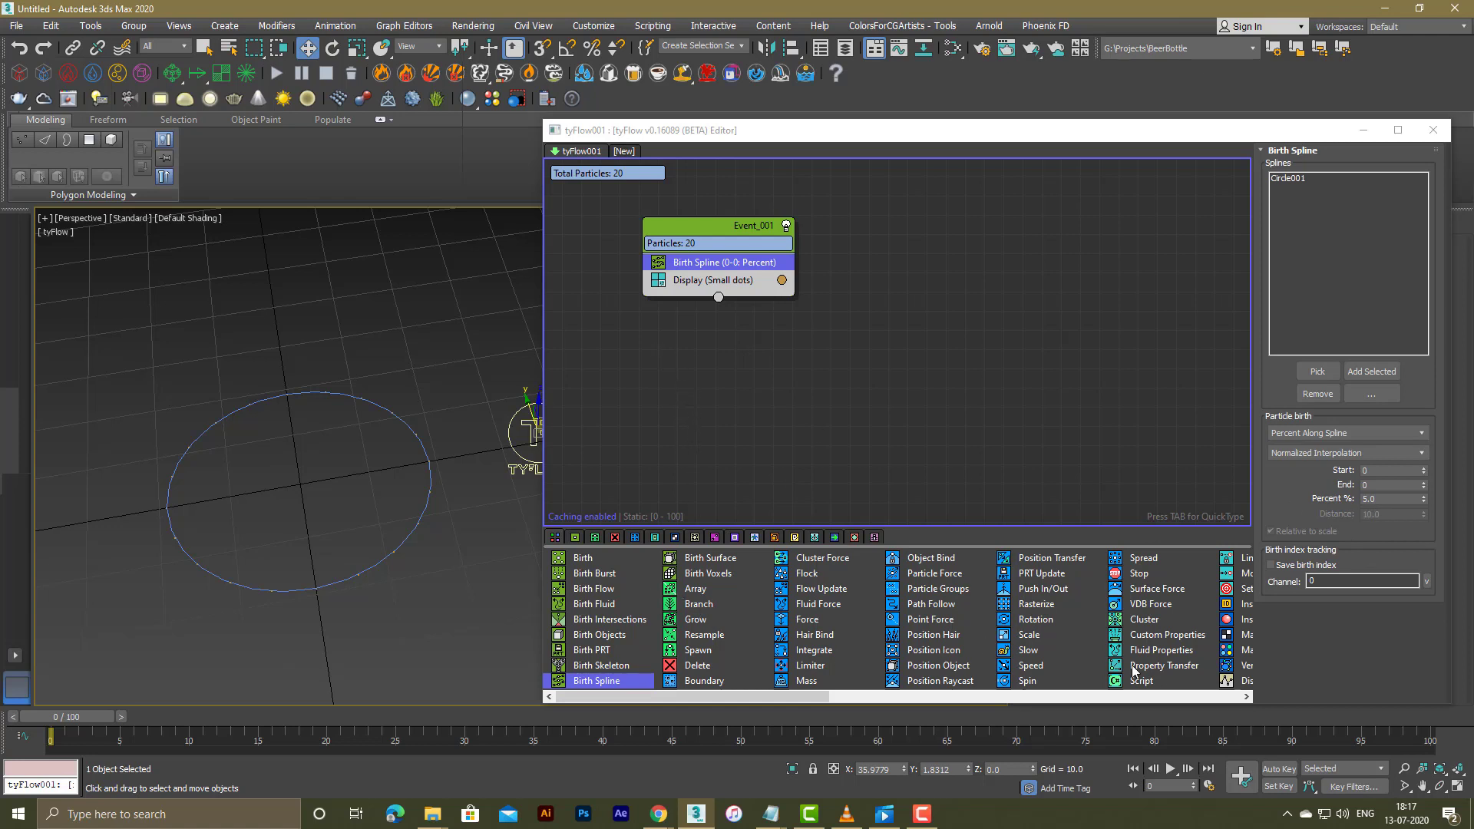
Step: Add a Limiter operator below Birth Spline, enable Limit Position, and restrict Z from 0 to 0
mouse_move(693, 697)
mouse_down()
mouse_move(762, 702)
mouse_move(671, 696)
mouse_move(785, 704)
mouse_move(685, 703)
mouse_up()
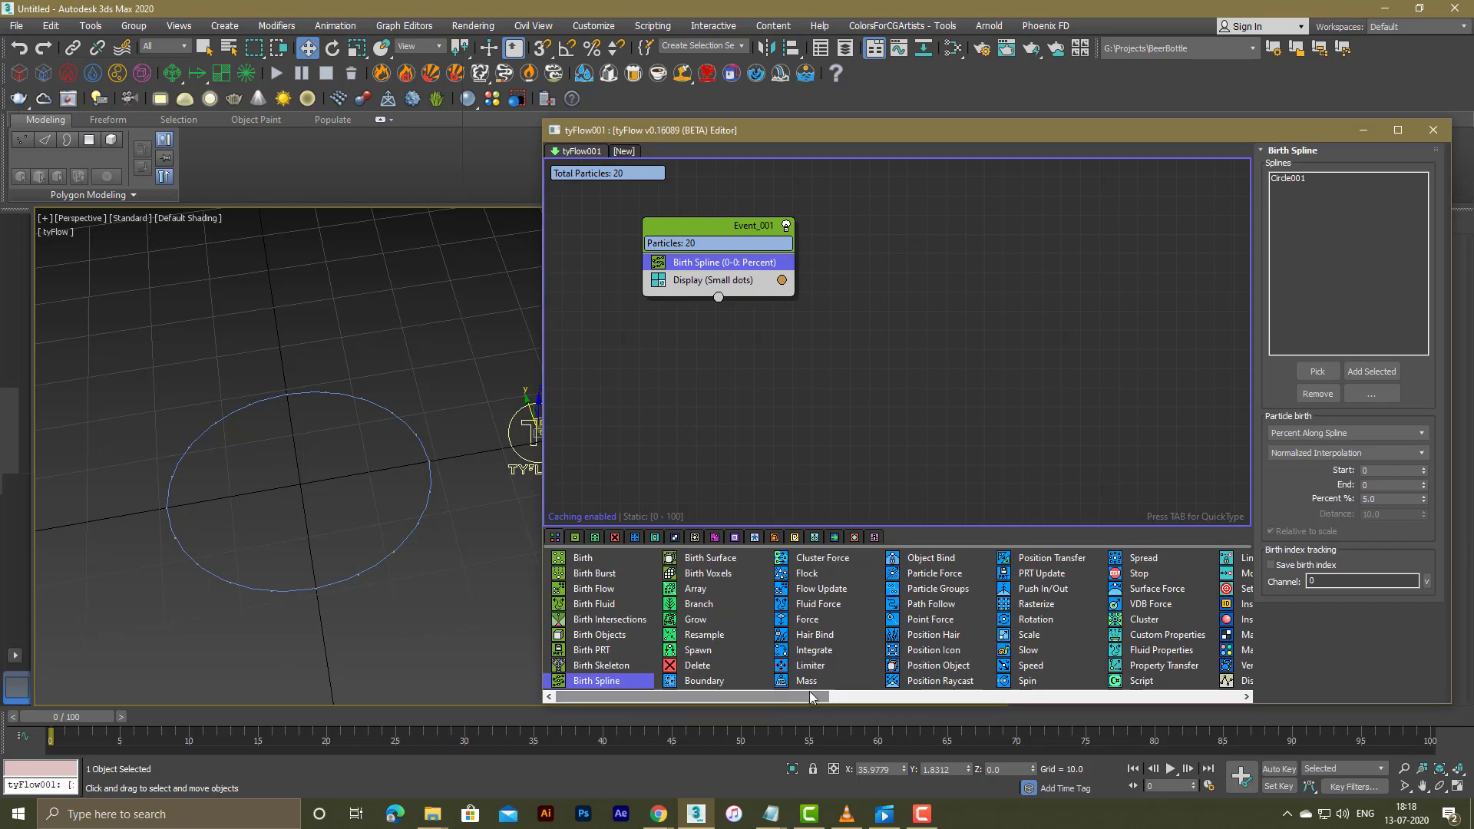
drag(810, 665, 682, 275)
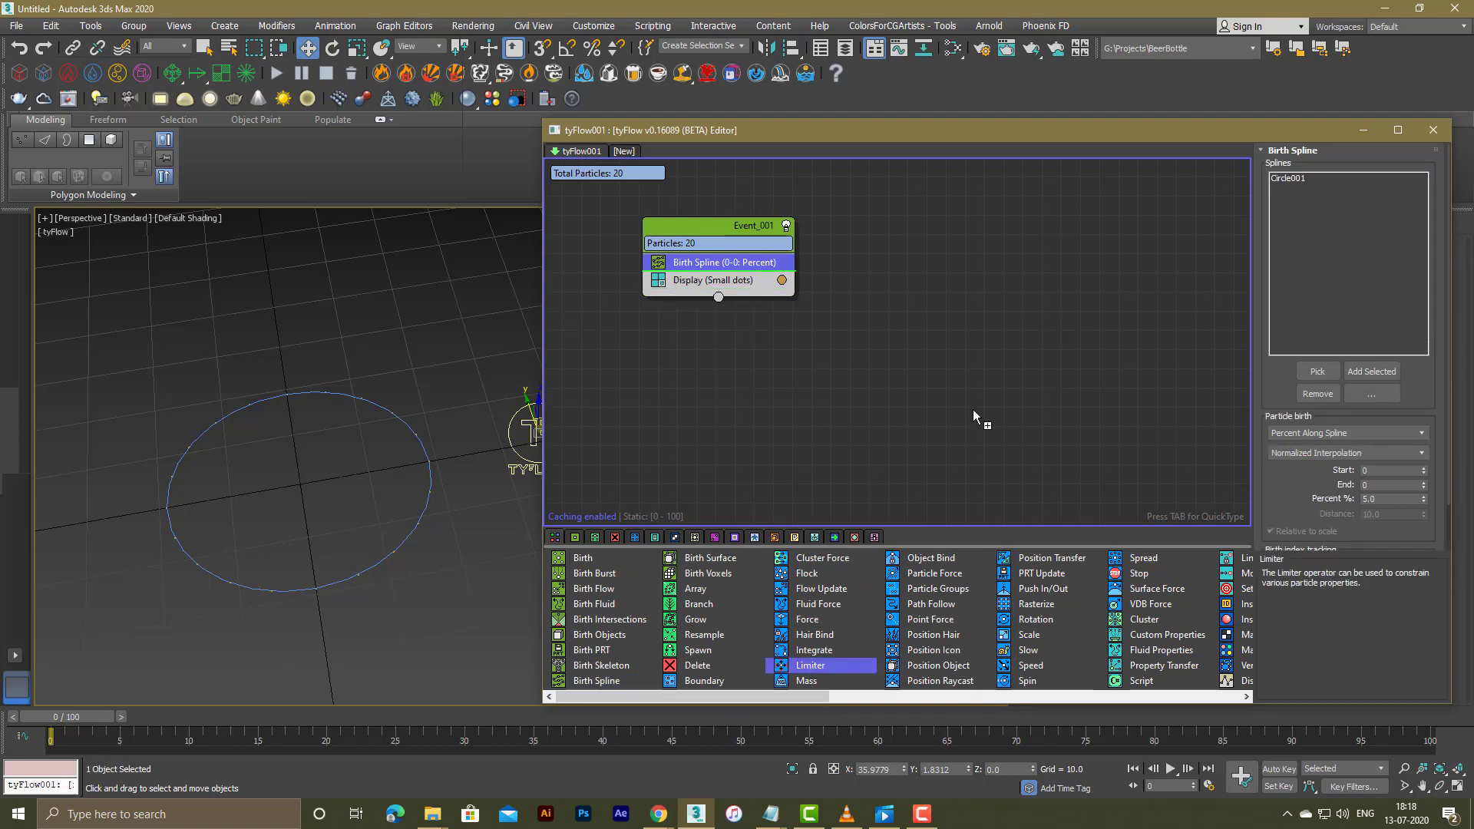
click(1293, 215)
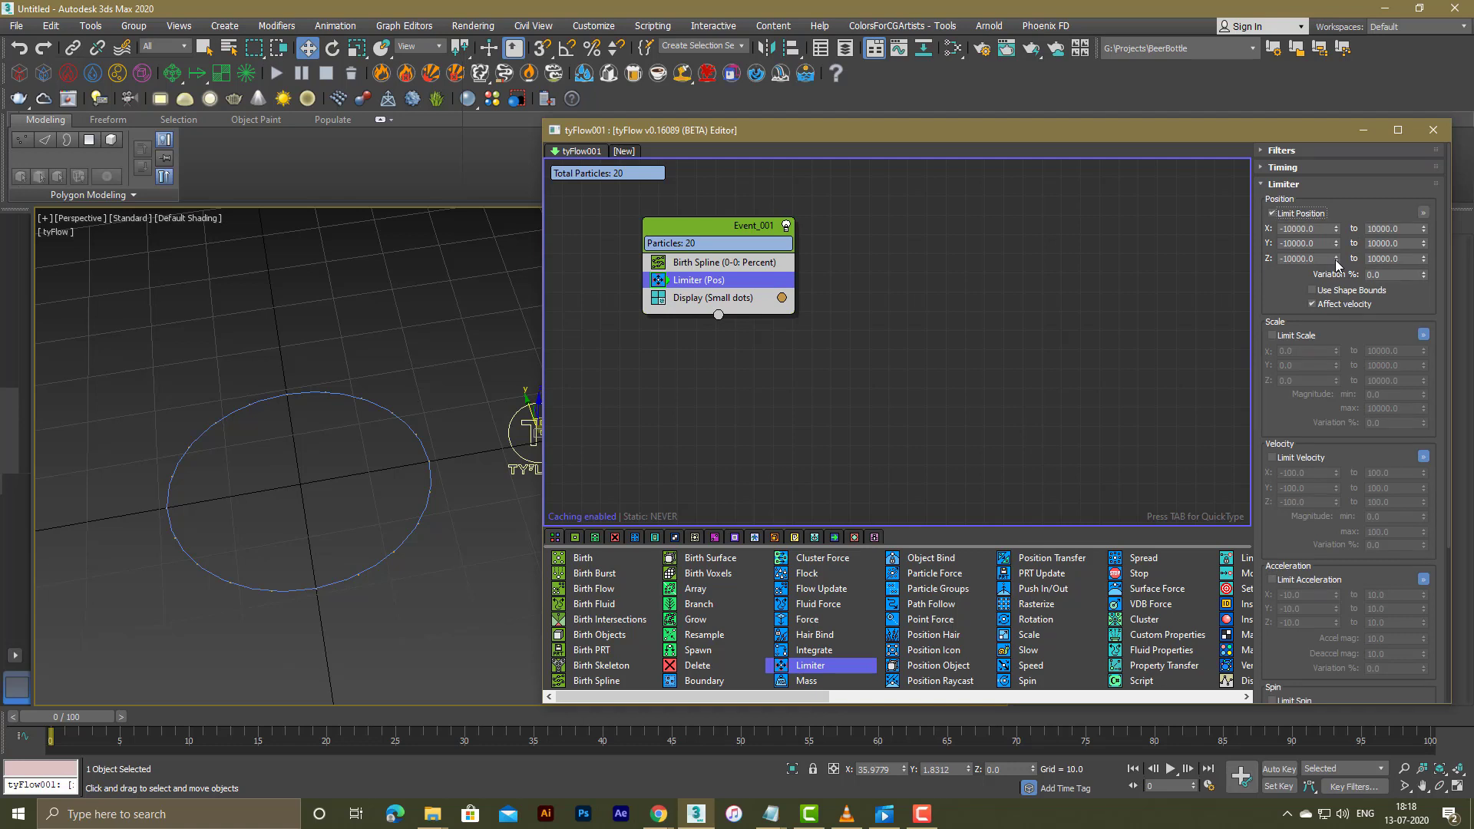
right_click(1424, 260)
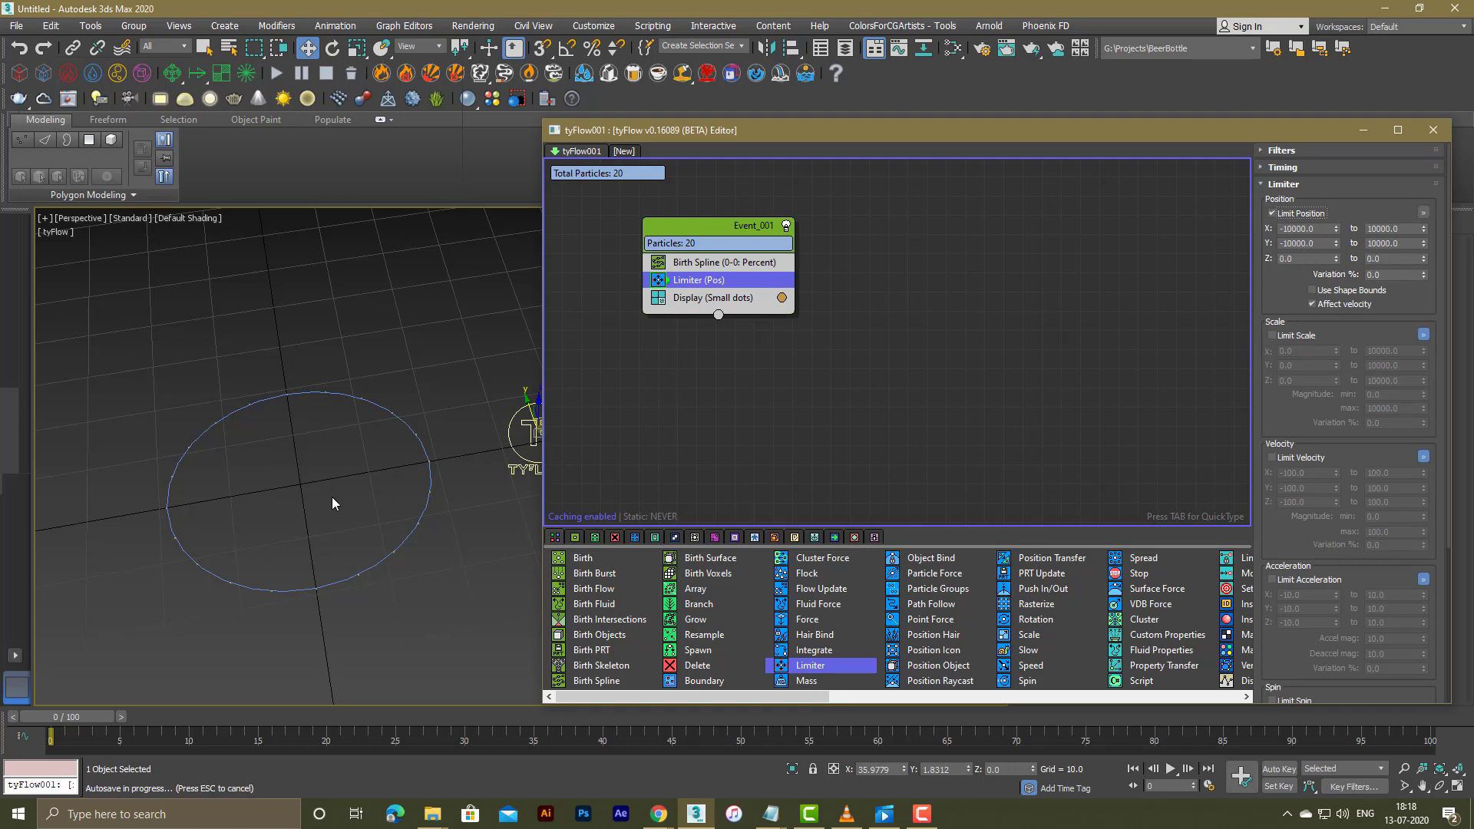
scroll(344, 522, down, 3)
mouse_move(344, 525)
alt+middle_down()
mouse_move(321, 514)
mouse_move(353, 499)
mouse_move(358, 522)
alt+middle_up()
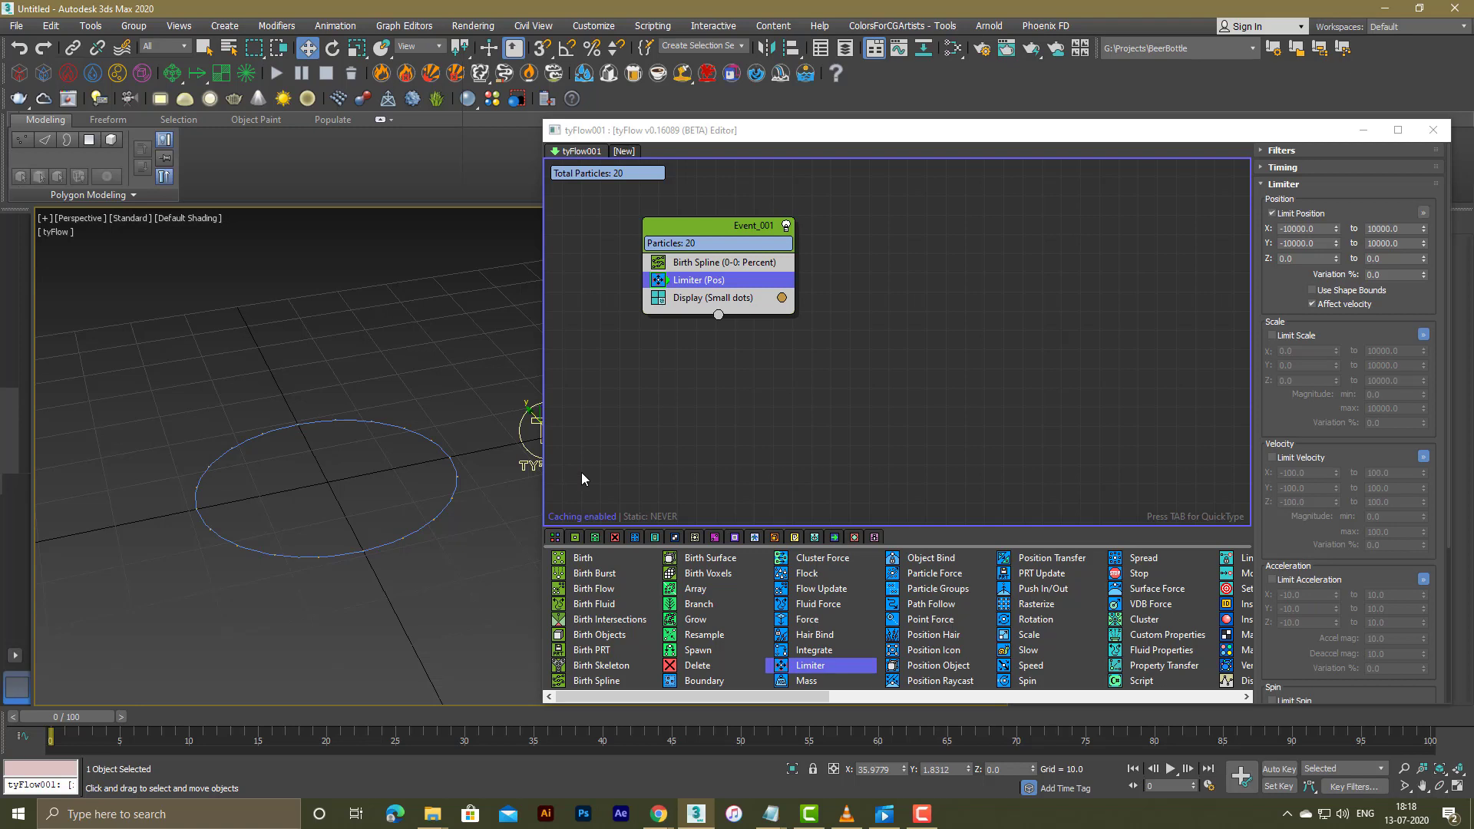
Step: Add a Force operator below the Limiter and set its Curl noise layer 1 to strength 1.0 and scale 0.05
drag(791, 619, 709, 297)
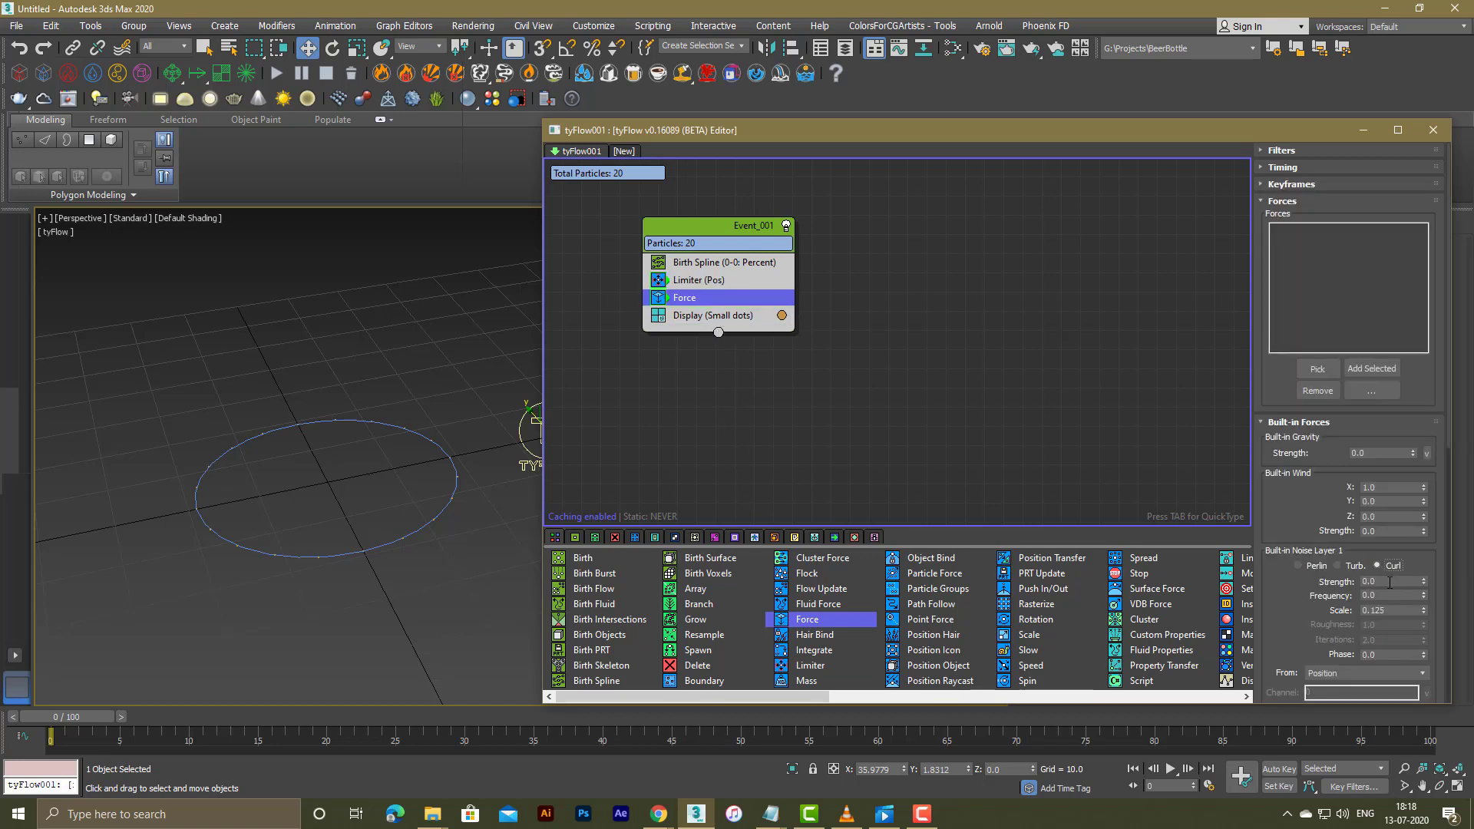
double_click(1390, 583)
key(Tab)
key(Tab)
Step: Insert a Slow operator between the Limiter and Force operators with its X, Y and Z velocity at 50%
drag(1030, 654, 686, 300)
click(1382, 232)
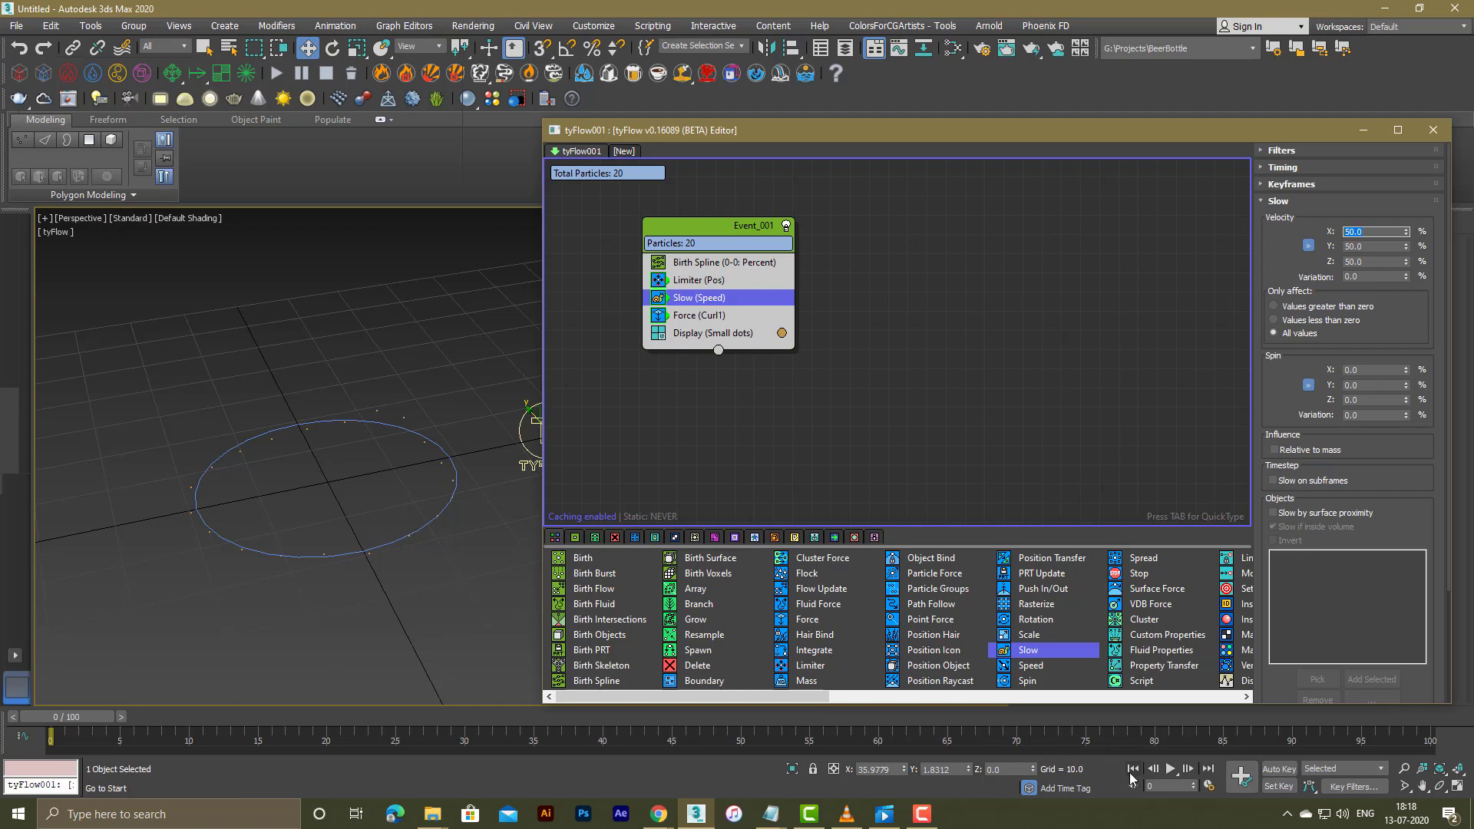
Step: Set the particle display type to Large Dots, play the simulation to check the motion, and return to frame 0
mouse_move(382, 552)
alt+middle_down()
mouse_move(302, 543)
mouse_move(326, 537)
alt+middle_up()
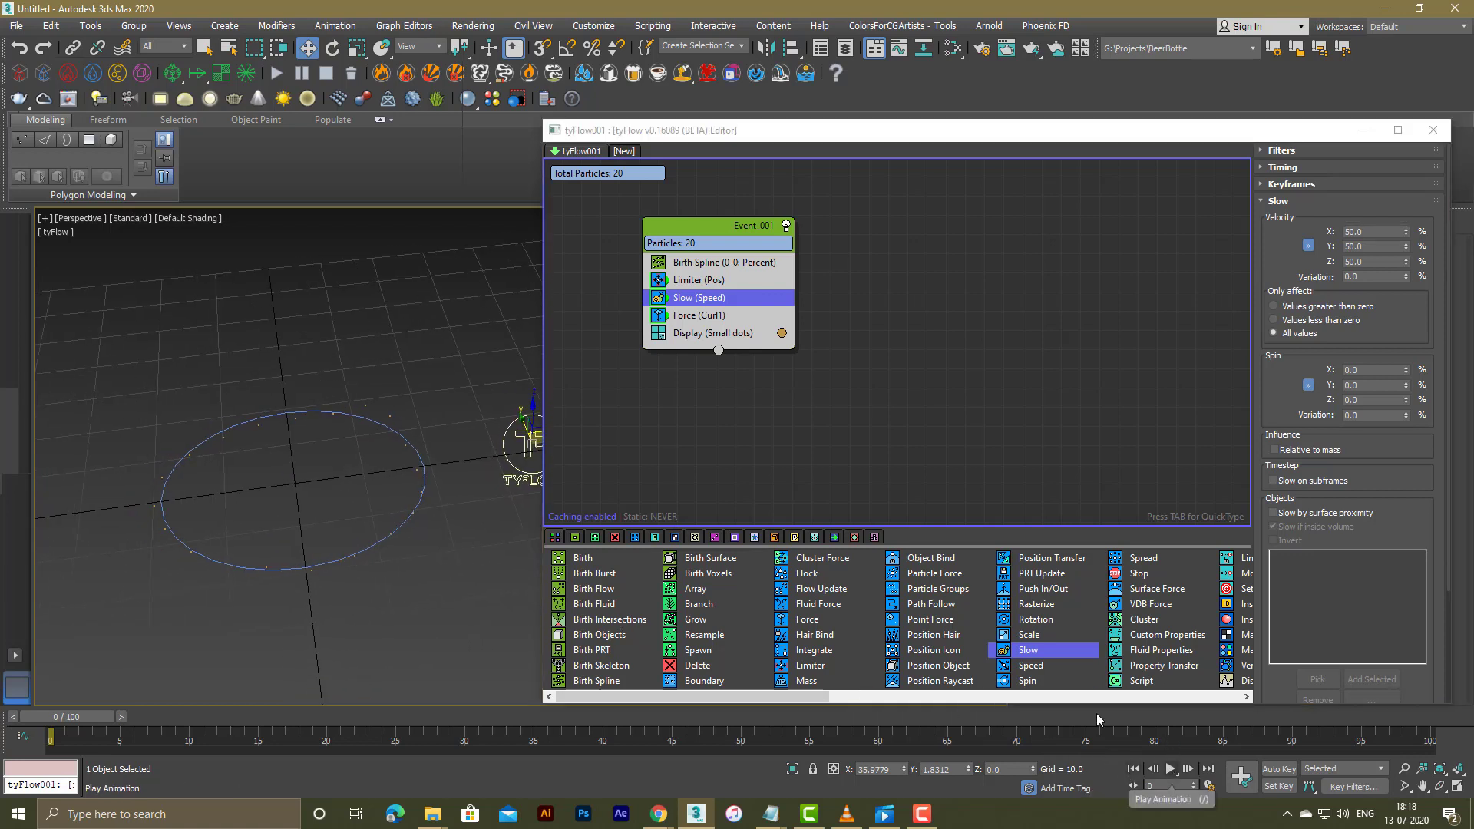
click(745, 337)
click(1288, 183)
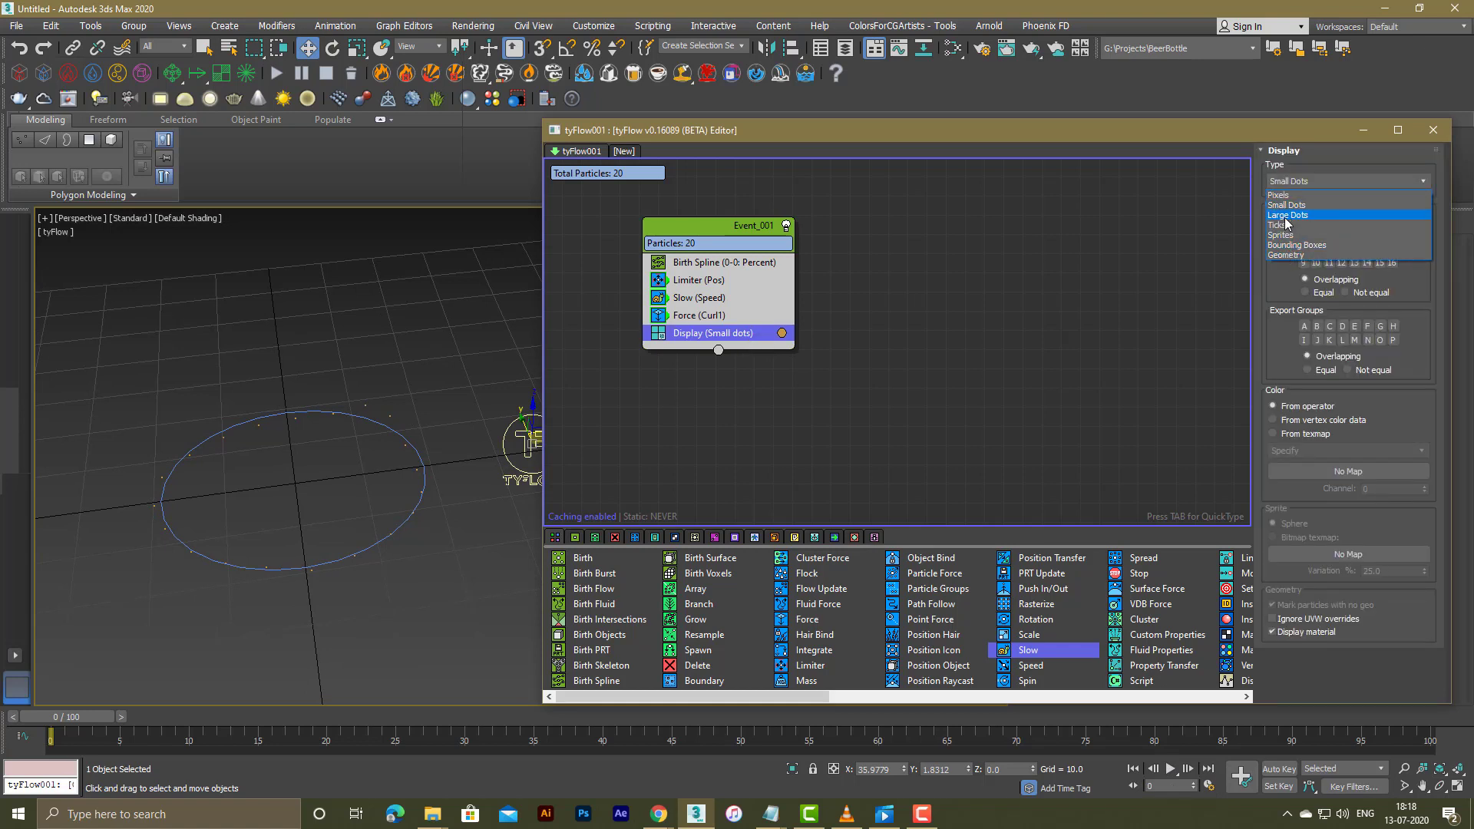
click(1288, 215)
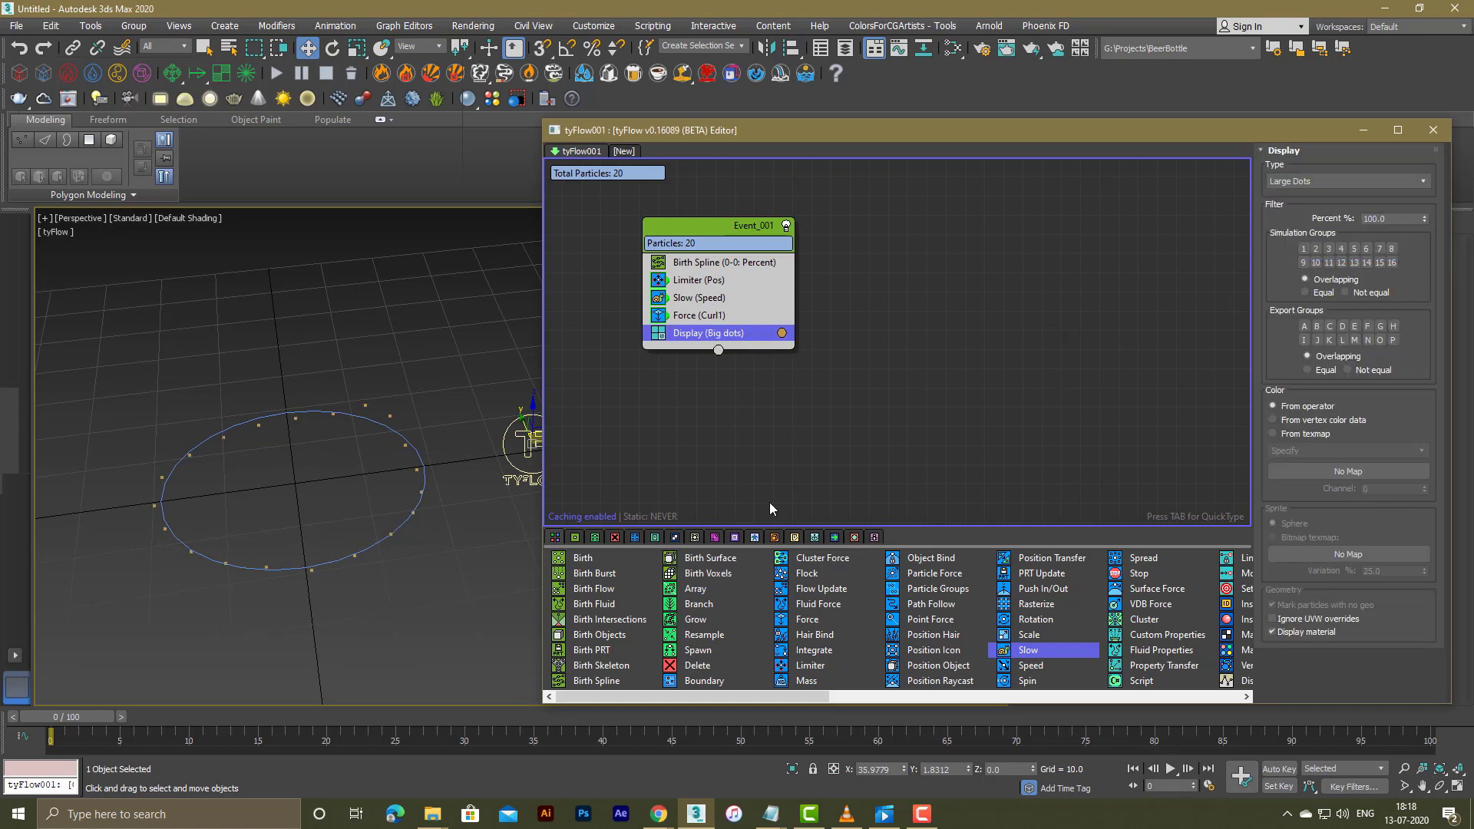
click(1171, 769)
click(1172, 772)
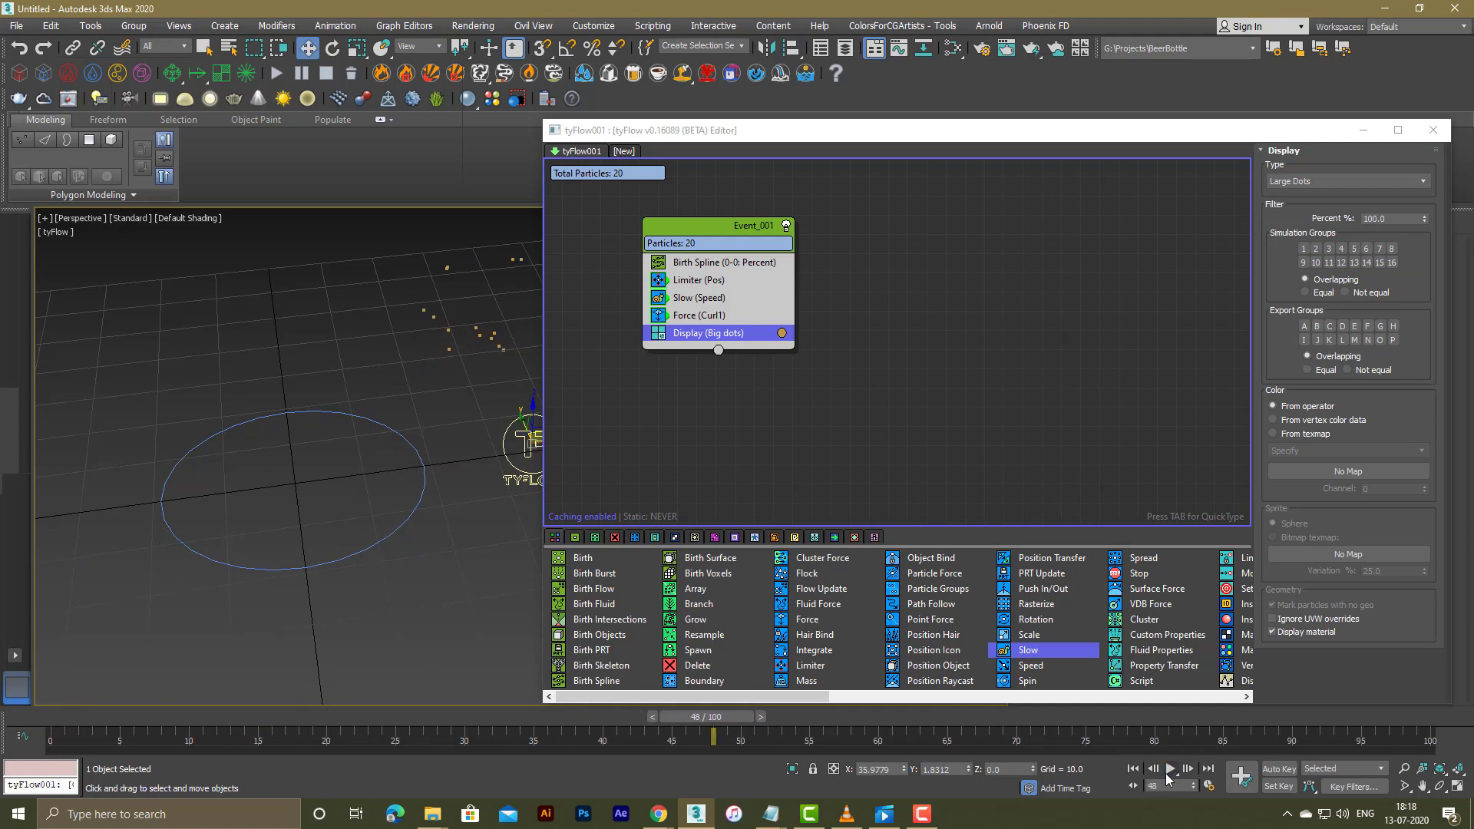
click(1132, 770)
Step: Set the Force operator's Curl noise strength to 0.5, play the simulation, and return to frame 0
click(715, 316)
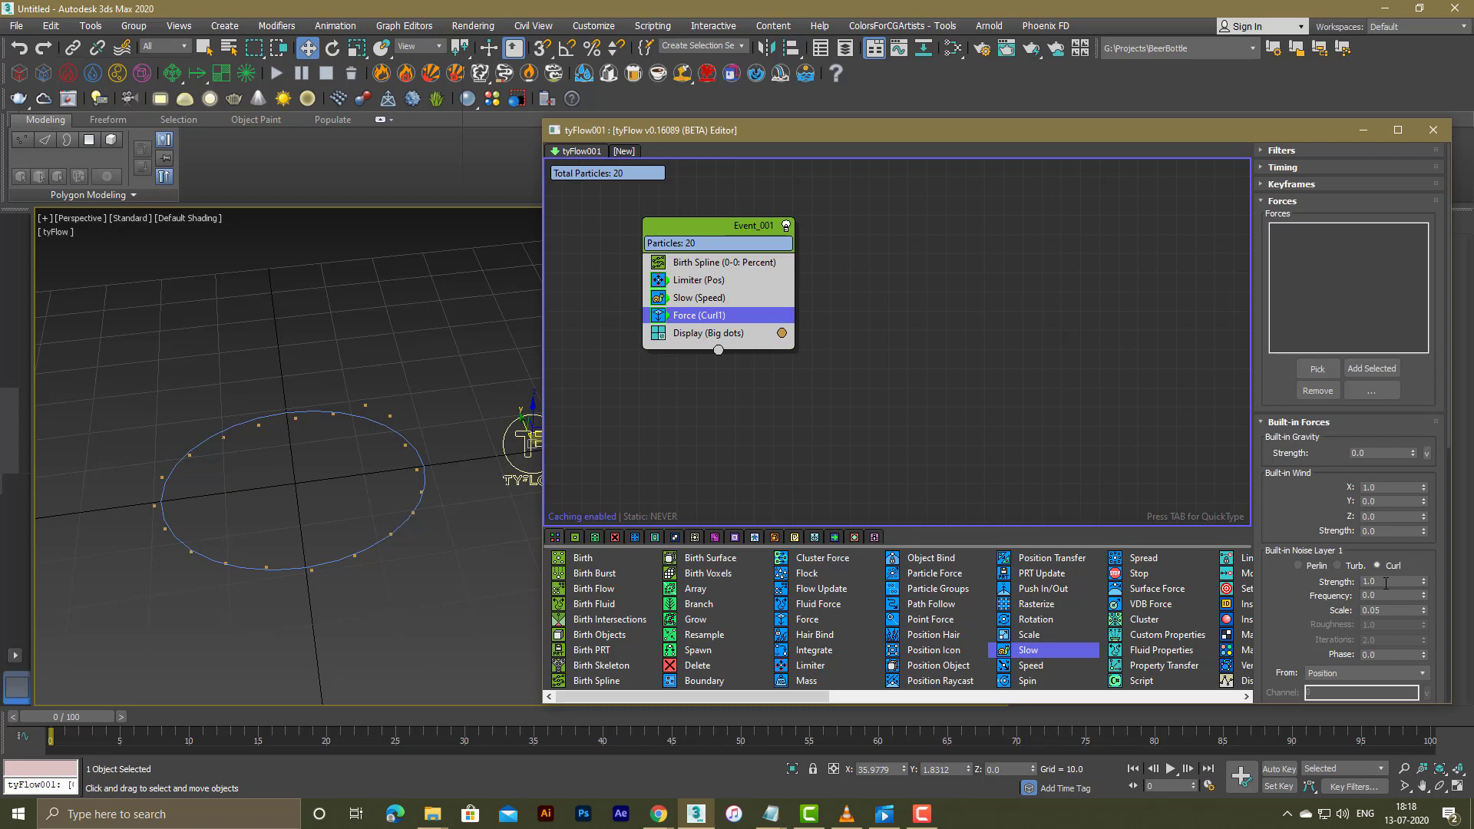
click(1386, 582)
click(1171, 768)
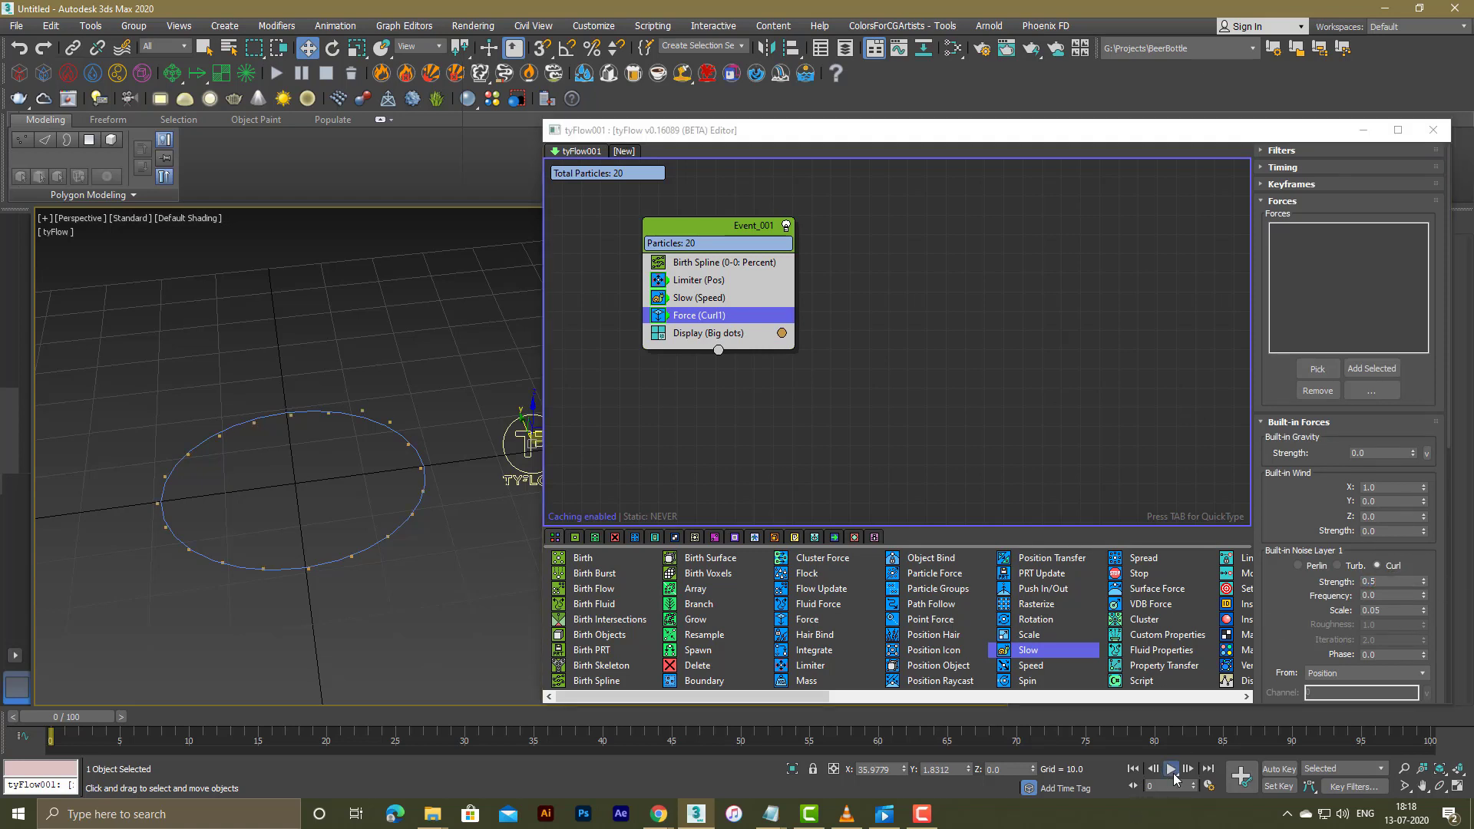
click(1172, 768)
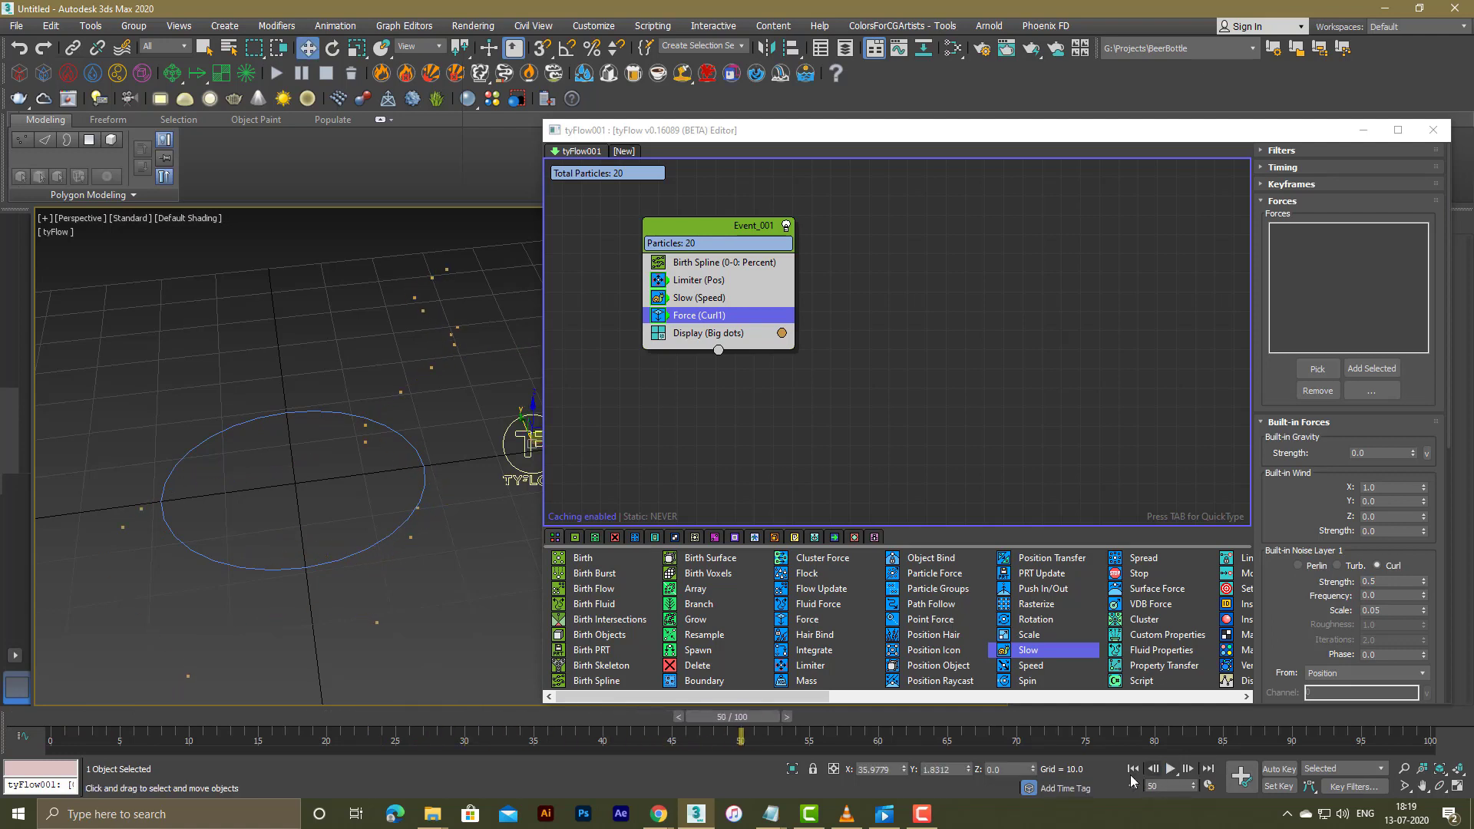
click(1133, 769)
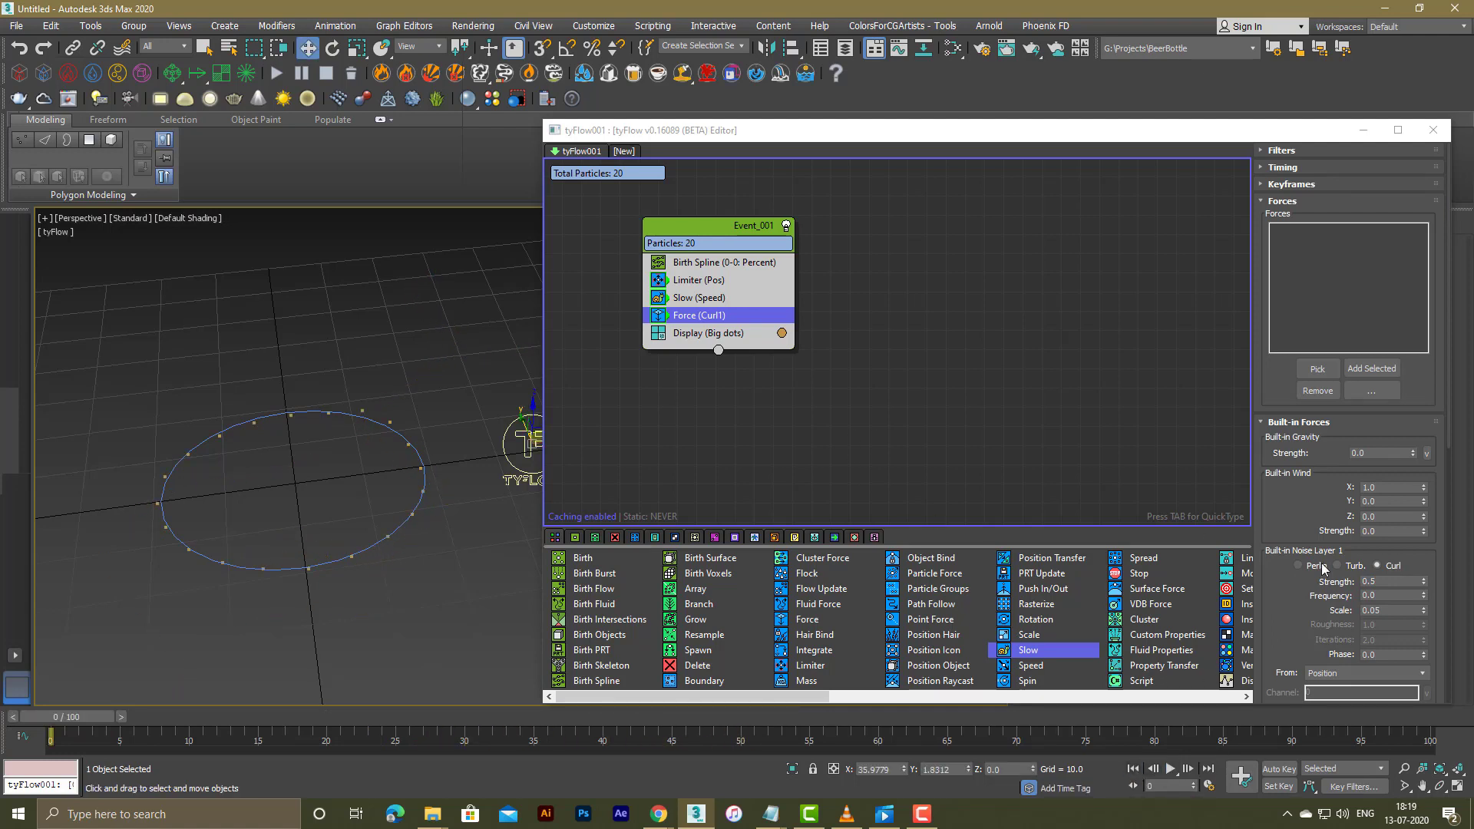
Step: Set the Curl noise scale to 0.03 in the Force operator and play the simulation
double_click(1394, 610)
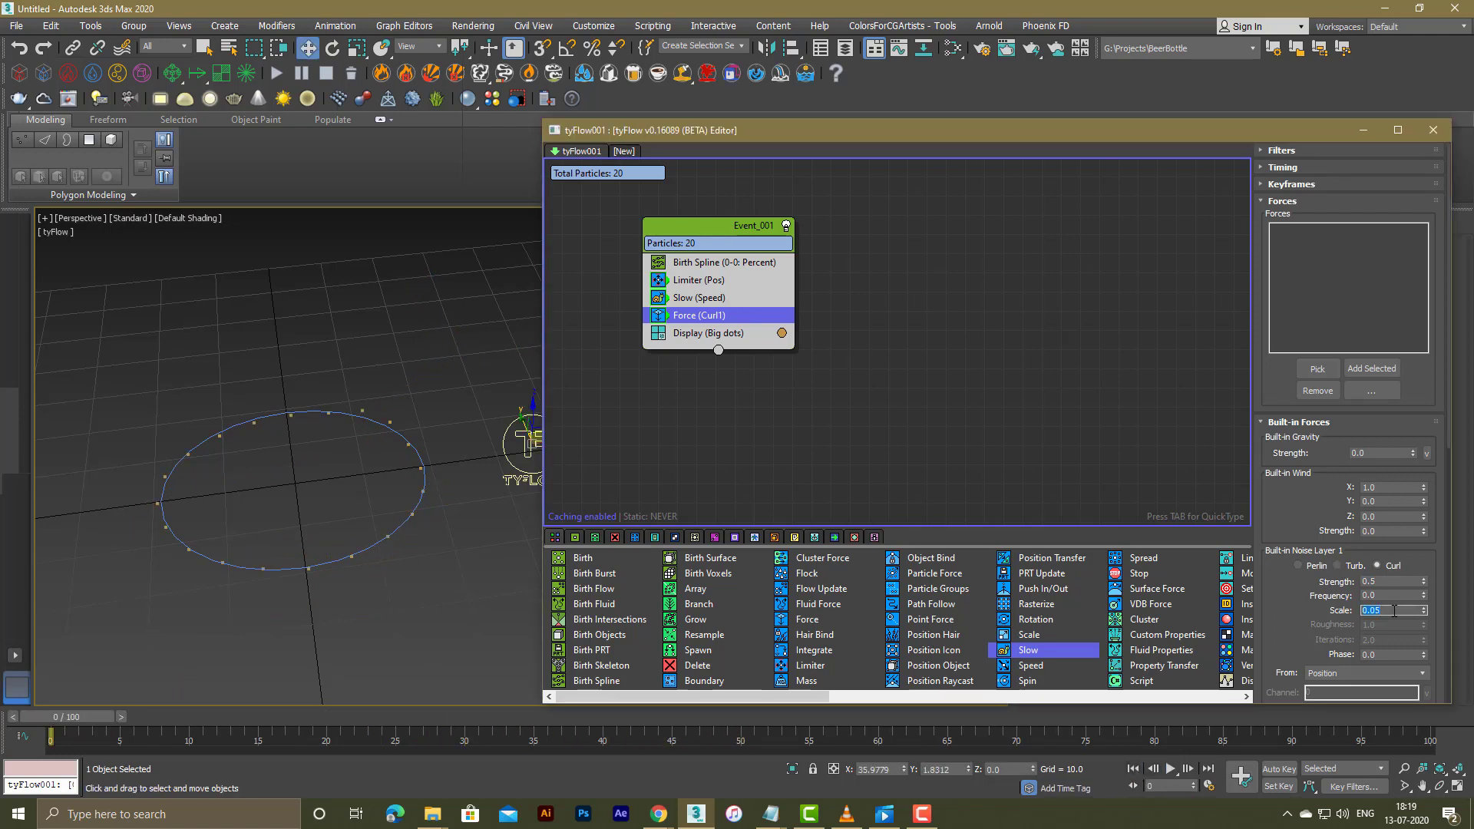
text(0.)
click(1171, 769)
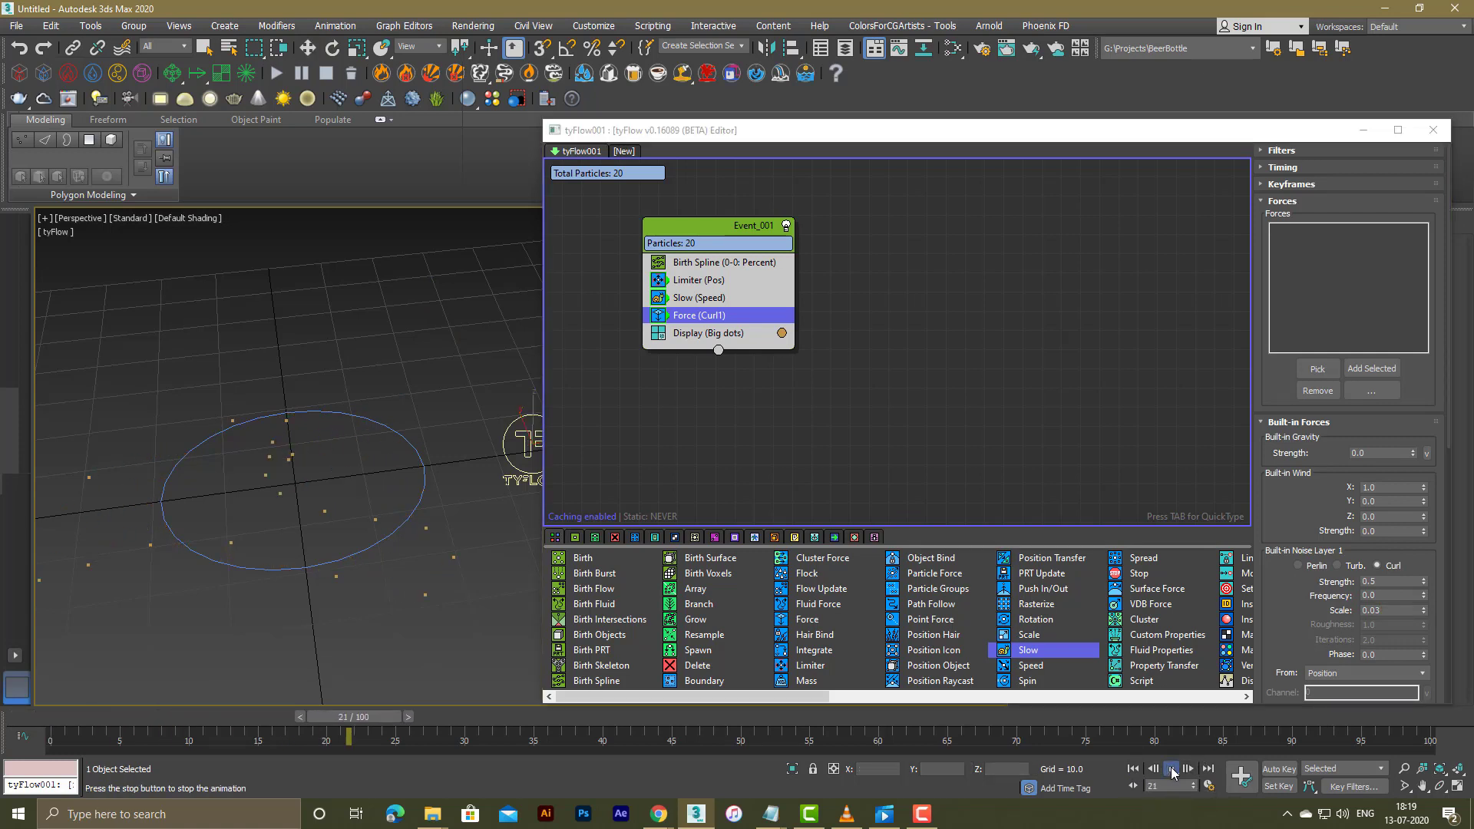
Step: Stop the simulation playback, check the particle spread from an angled view, and return to frame 0
click(1171, 769)
key(w)
alt+middle_drag(353, 466, 353, 513)
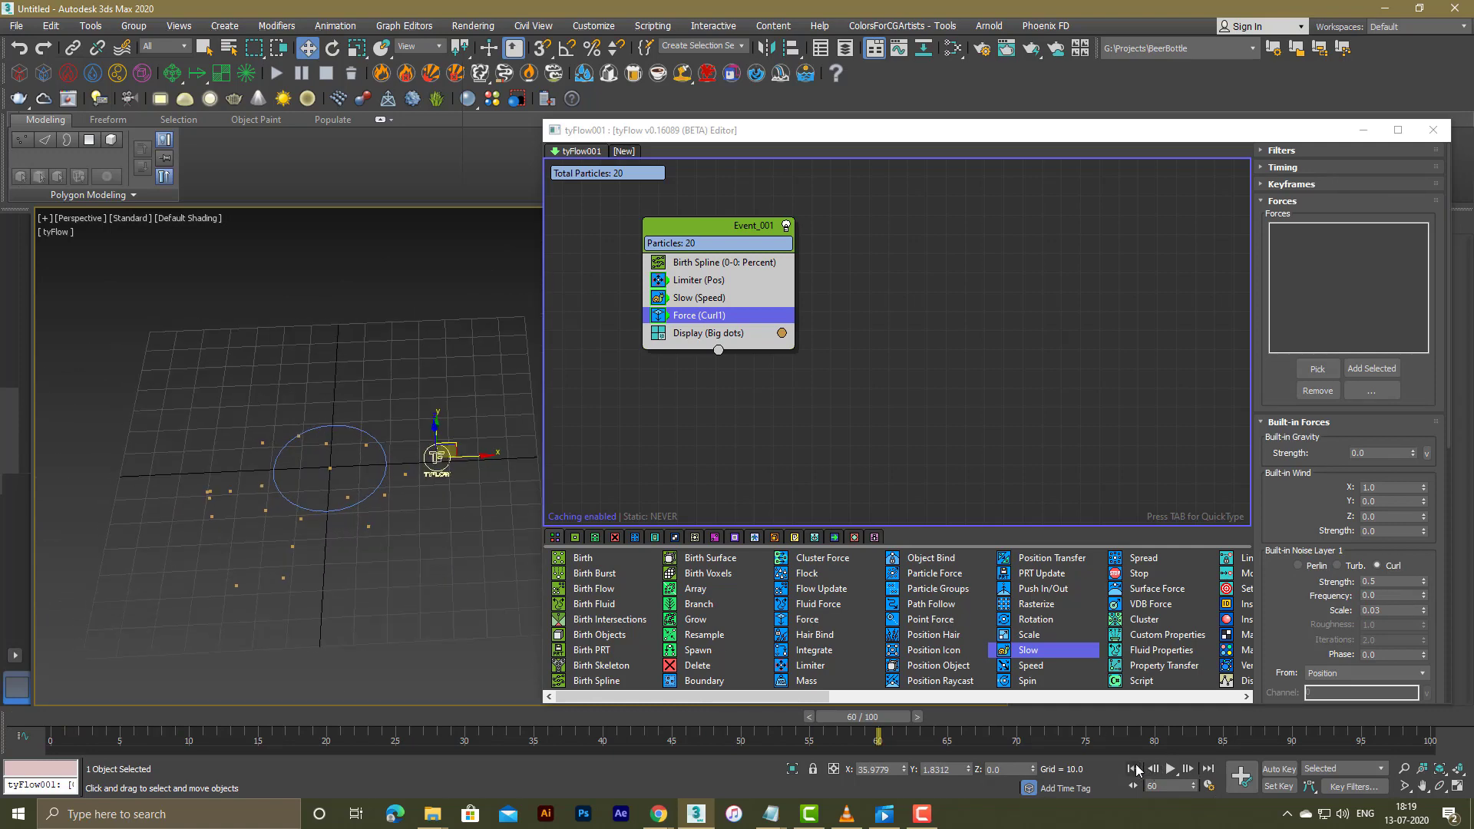
click(1131, 768)
click(830, 490)
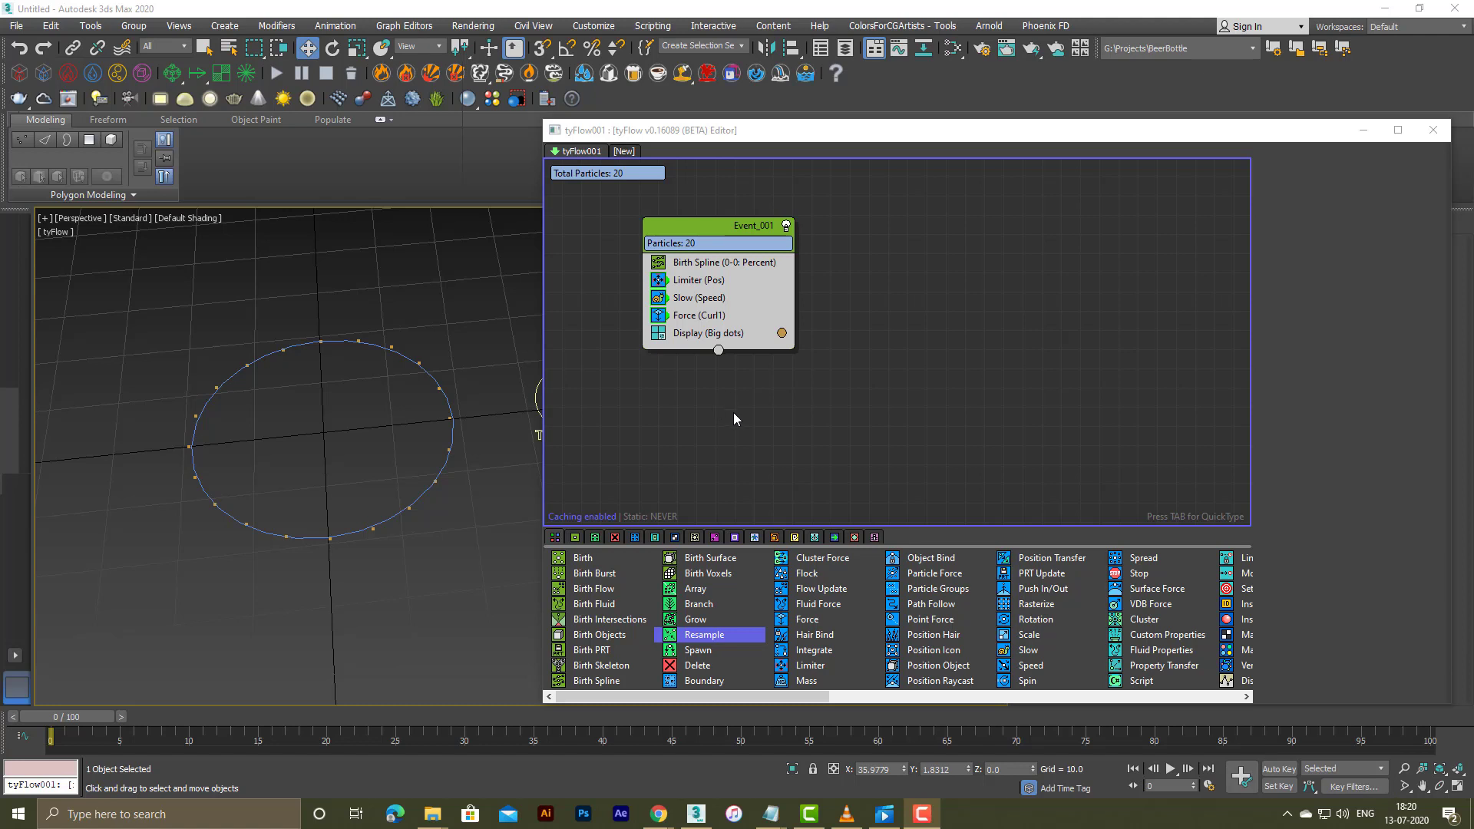
Step: Add a Resample operator between Force and Display in Event_001 and set its timing to Continuous
drag(701, 643, 758, 365)
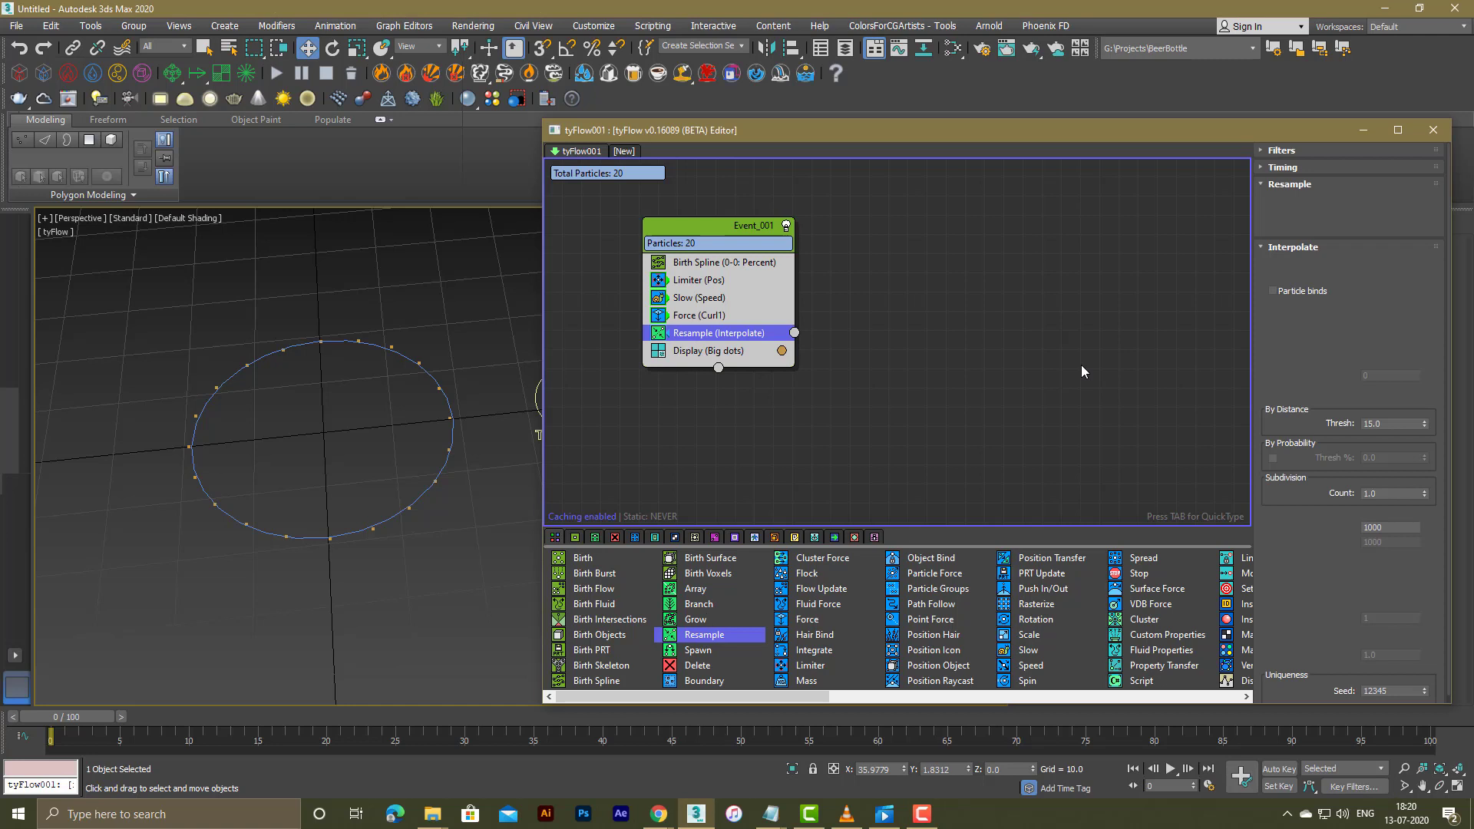
click(1281, 167)
click(1343, 186)
click(1291, 199)
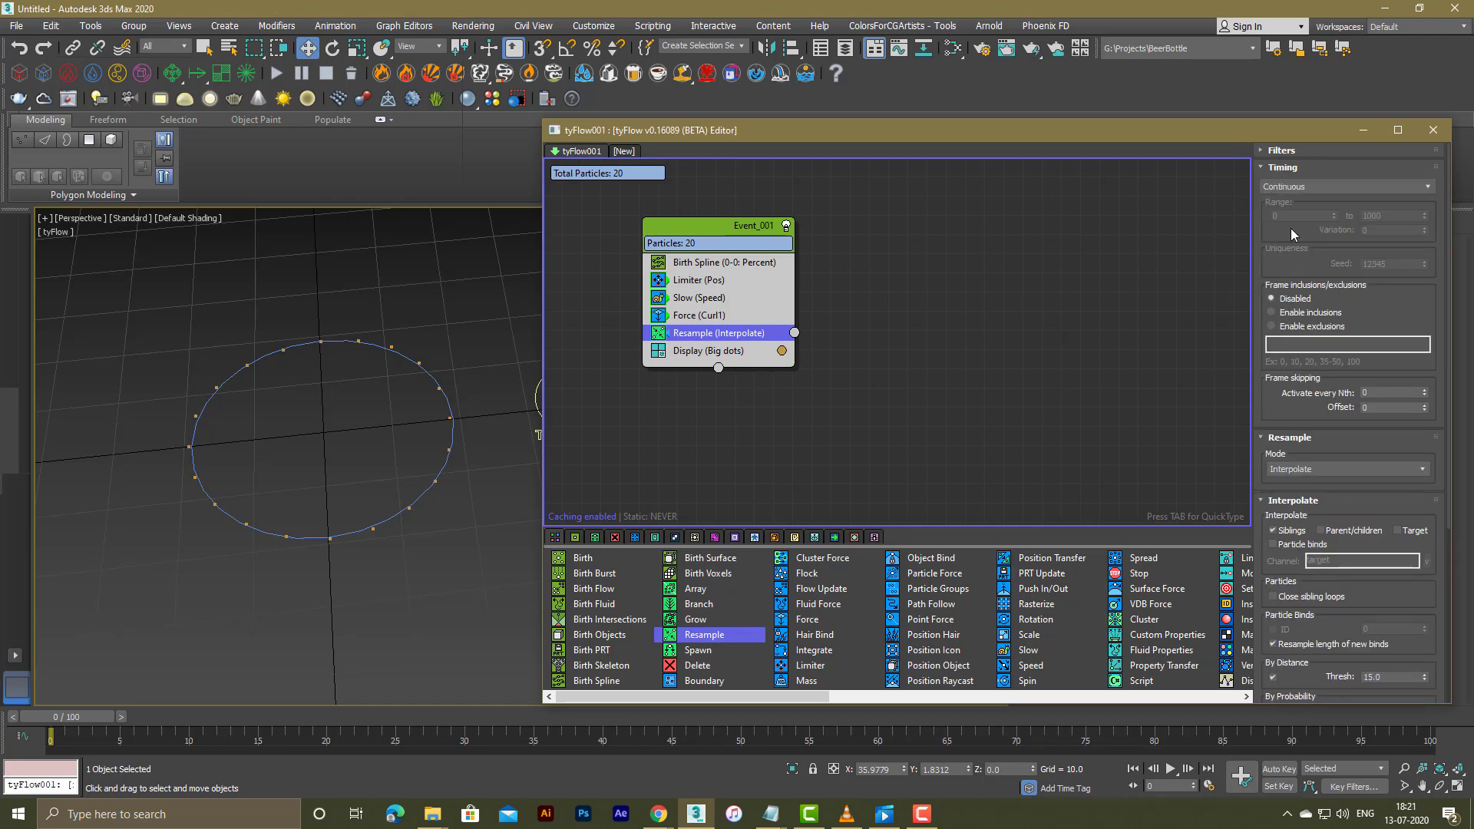
scroll(1314, 409, down, 6)
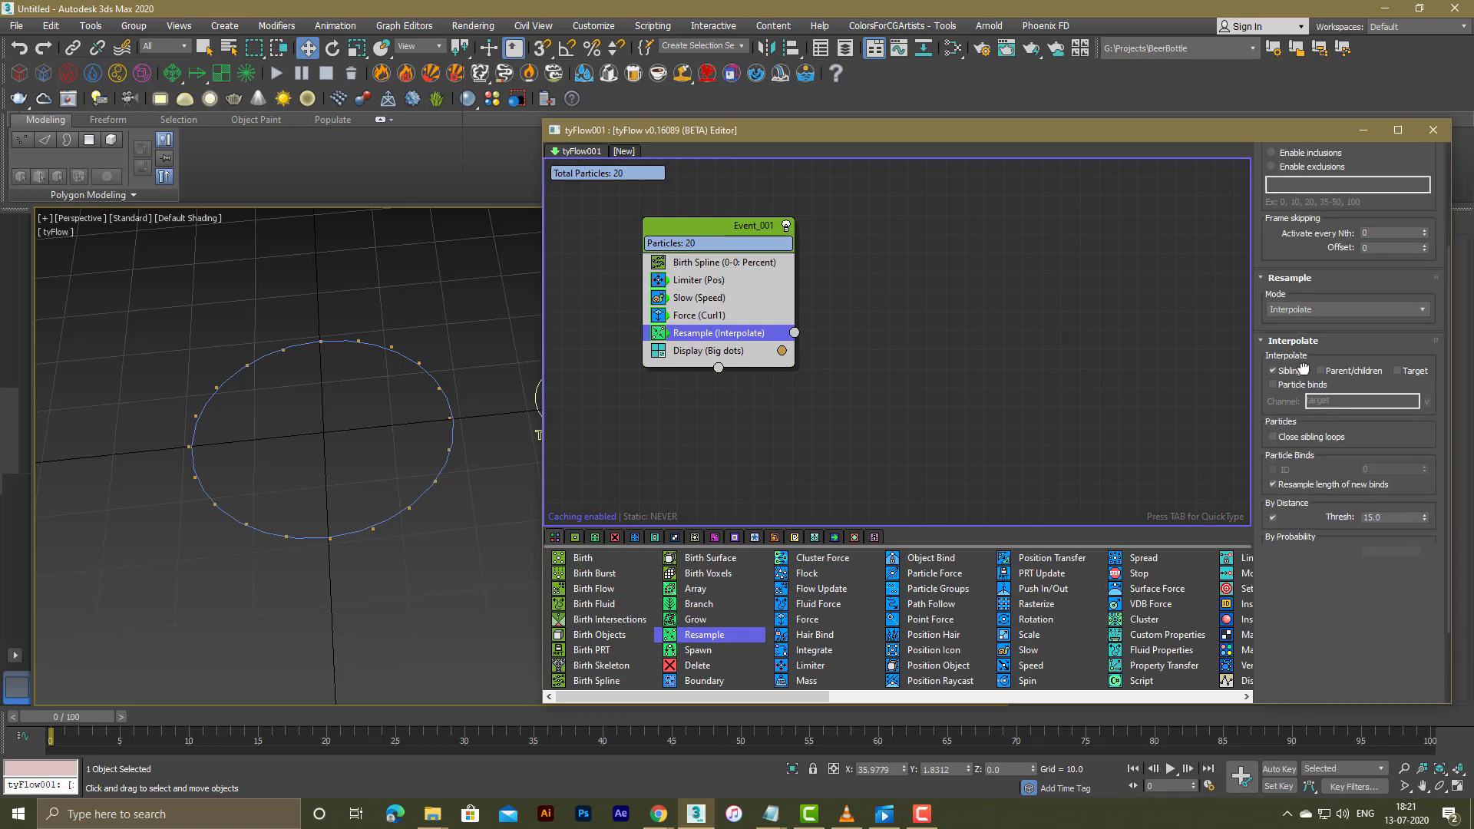
scroll(1314, 392, down, 1)
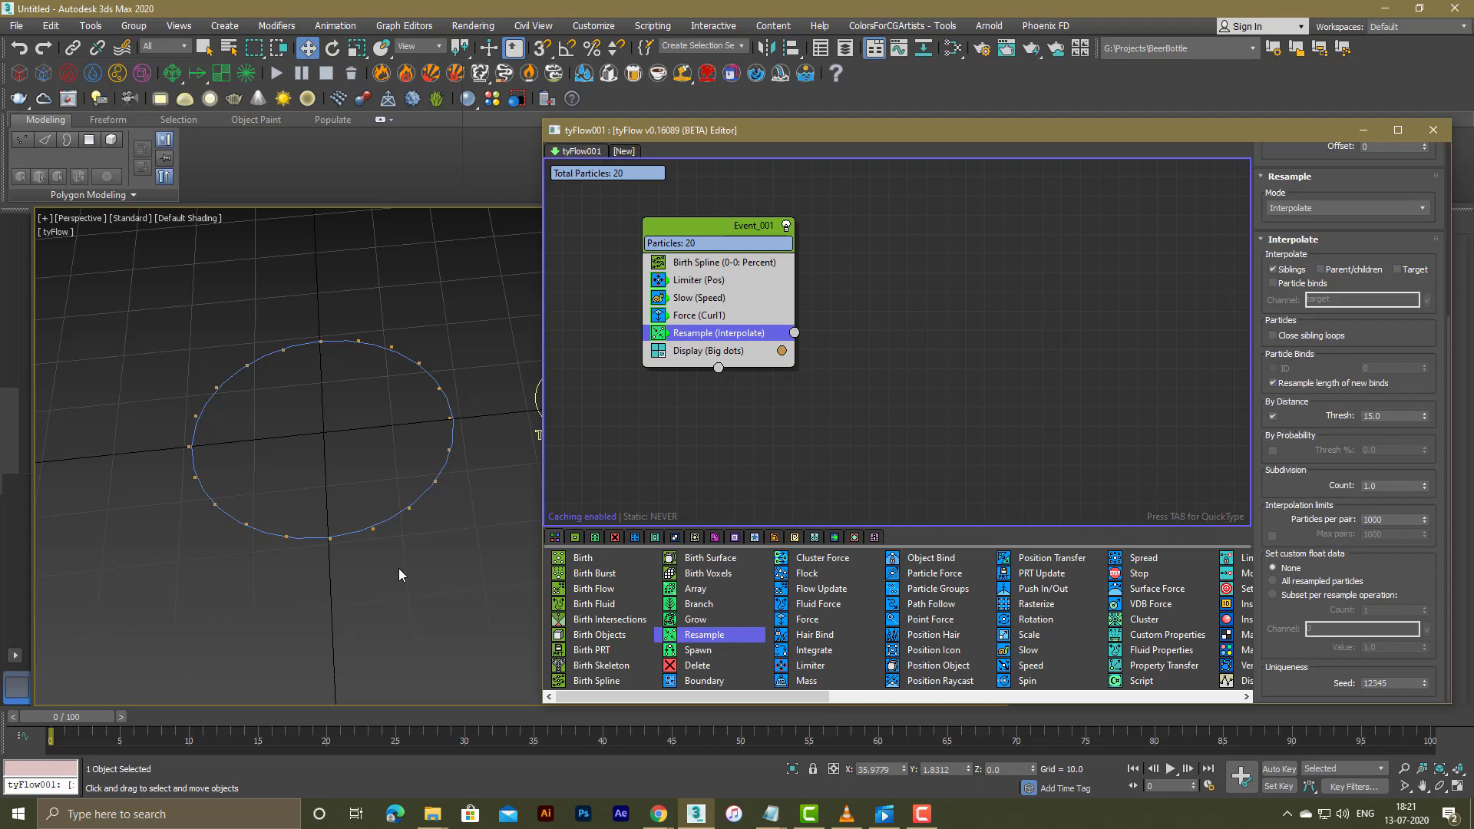
Step: Scrub through the first frames, set the Resample distance threshold to 10, and scrub again to compare
drag(72, 717, 101, 711)
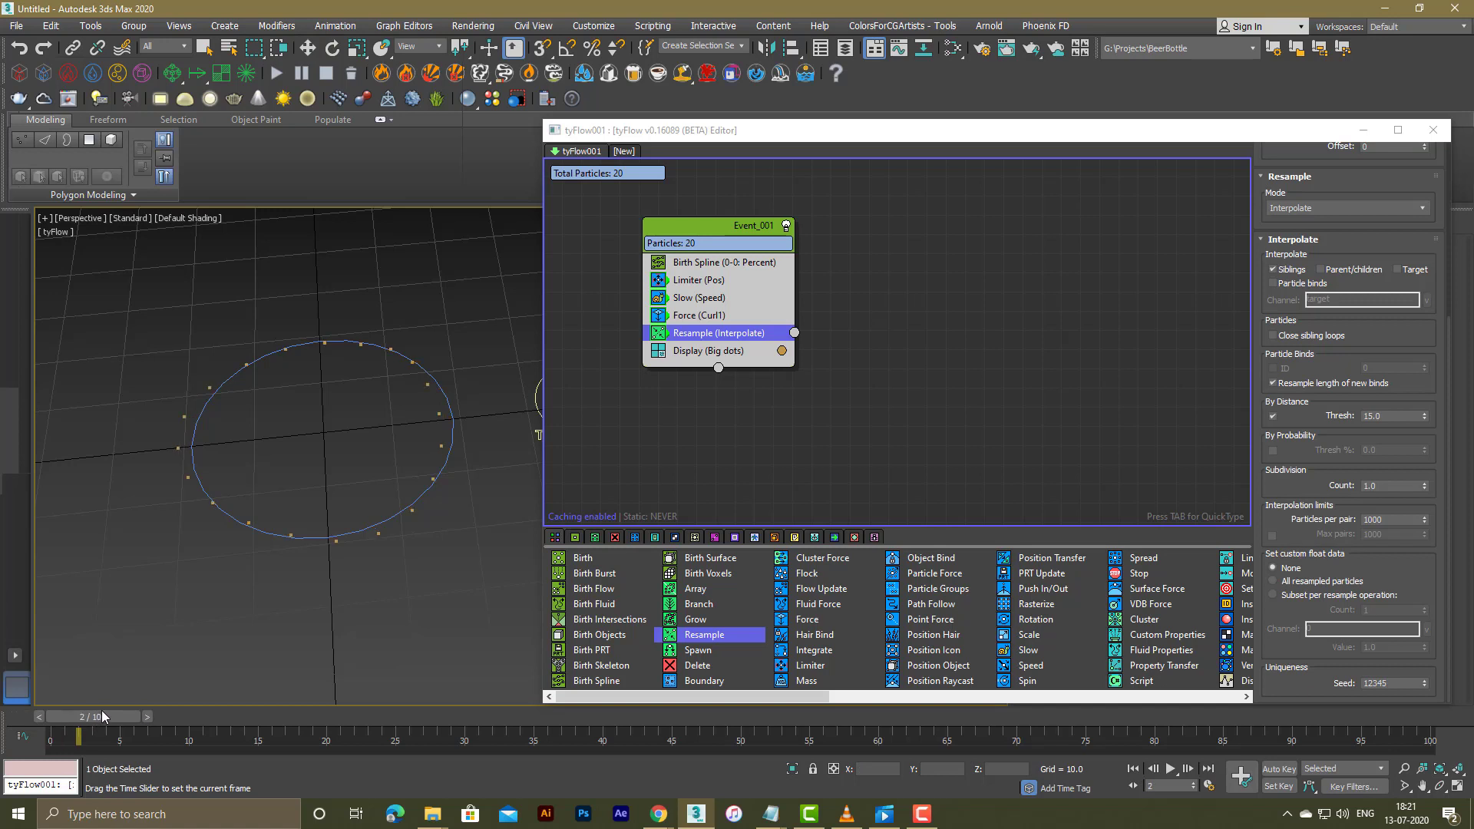
drag(207, 717, 54, 691)
key(w)
double_click(1403, 415)
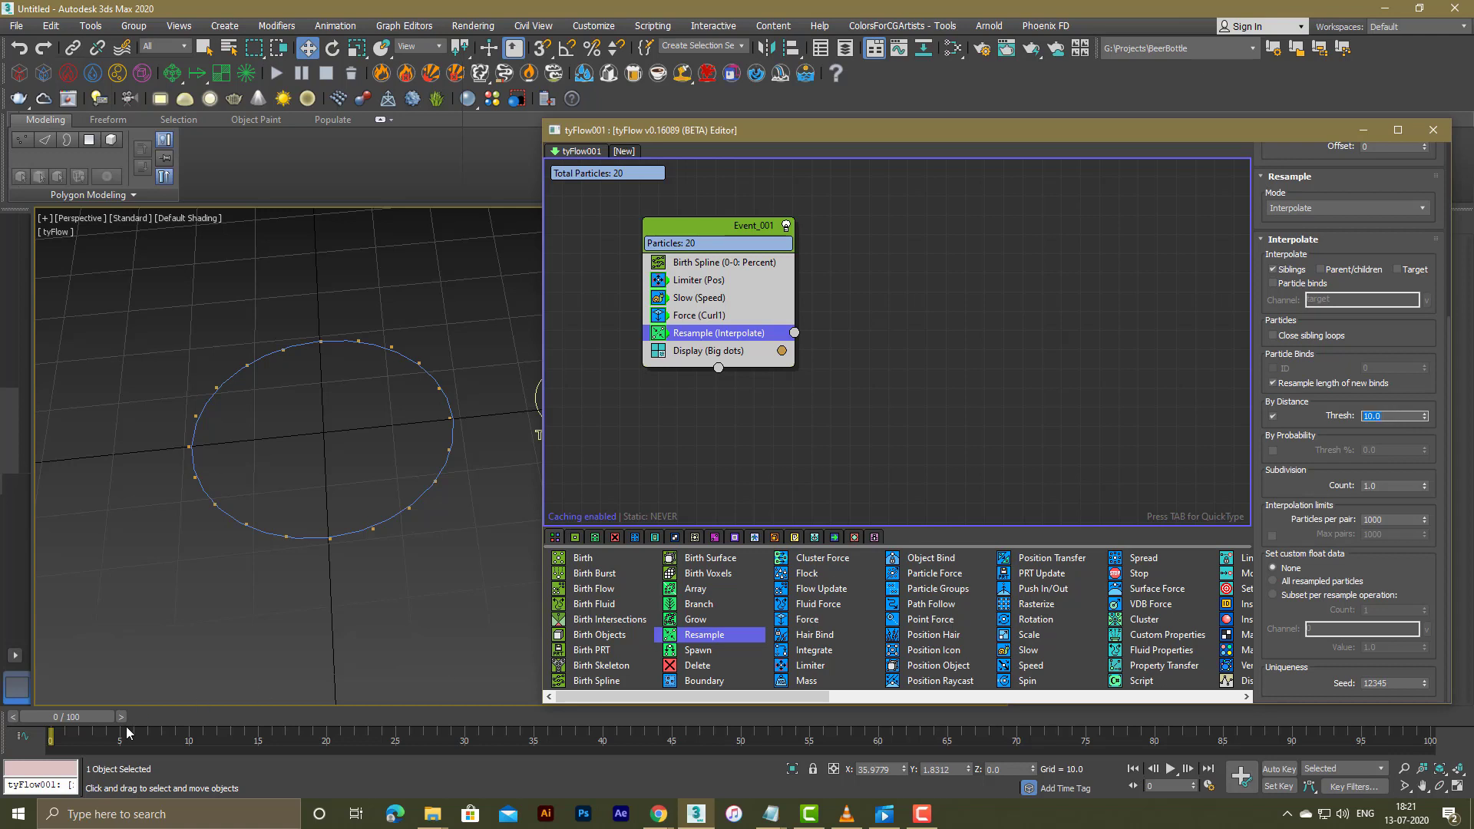
drag(89, 717, 31, 772)
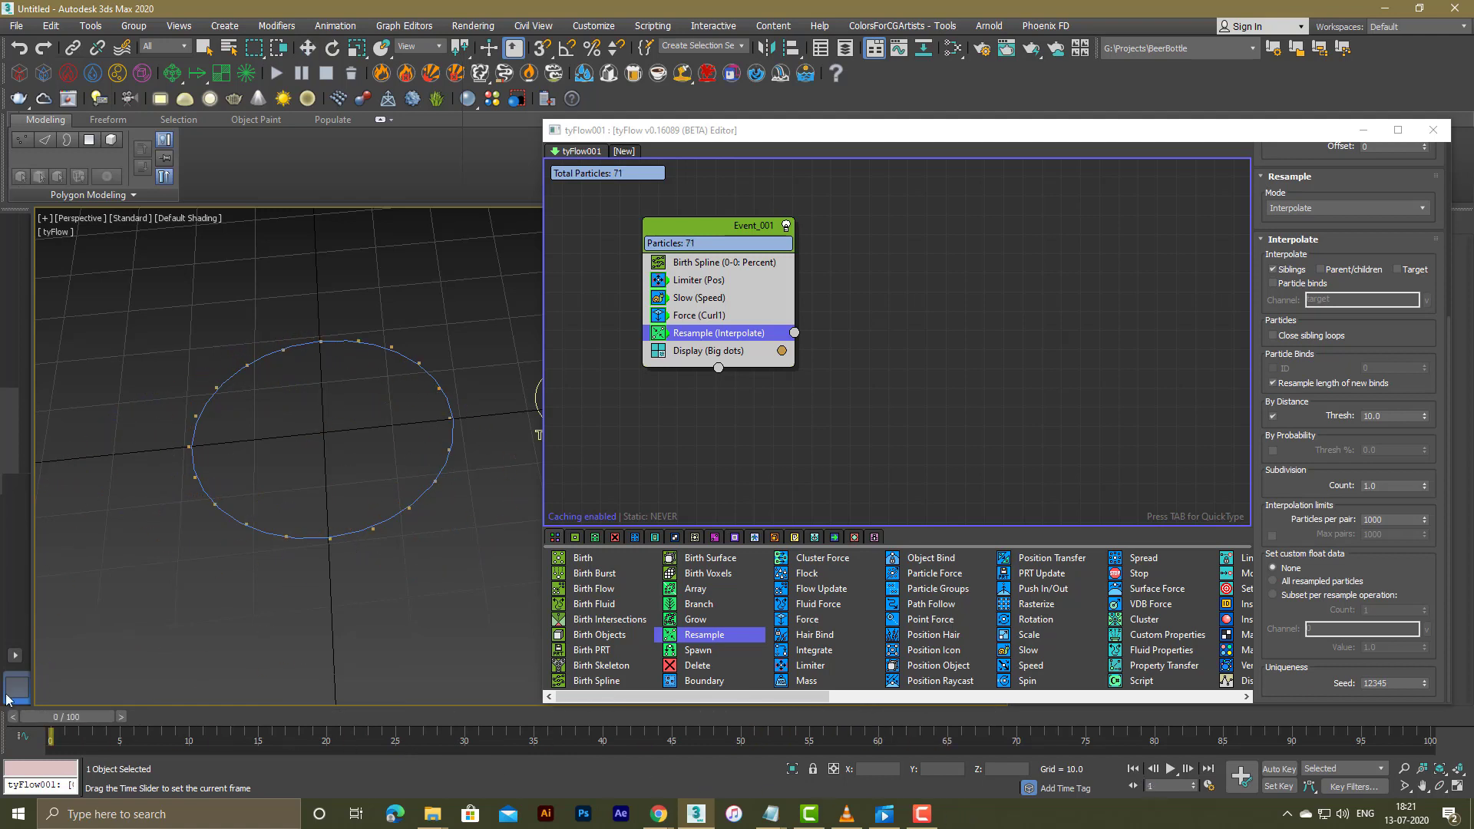
Step: Set the Resample distance threshold to 5, check the simulation by scrubbing and playing, and return to frame 0
click(1402, 419)
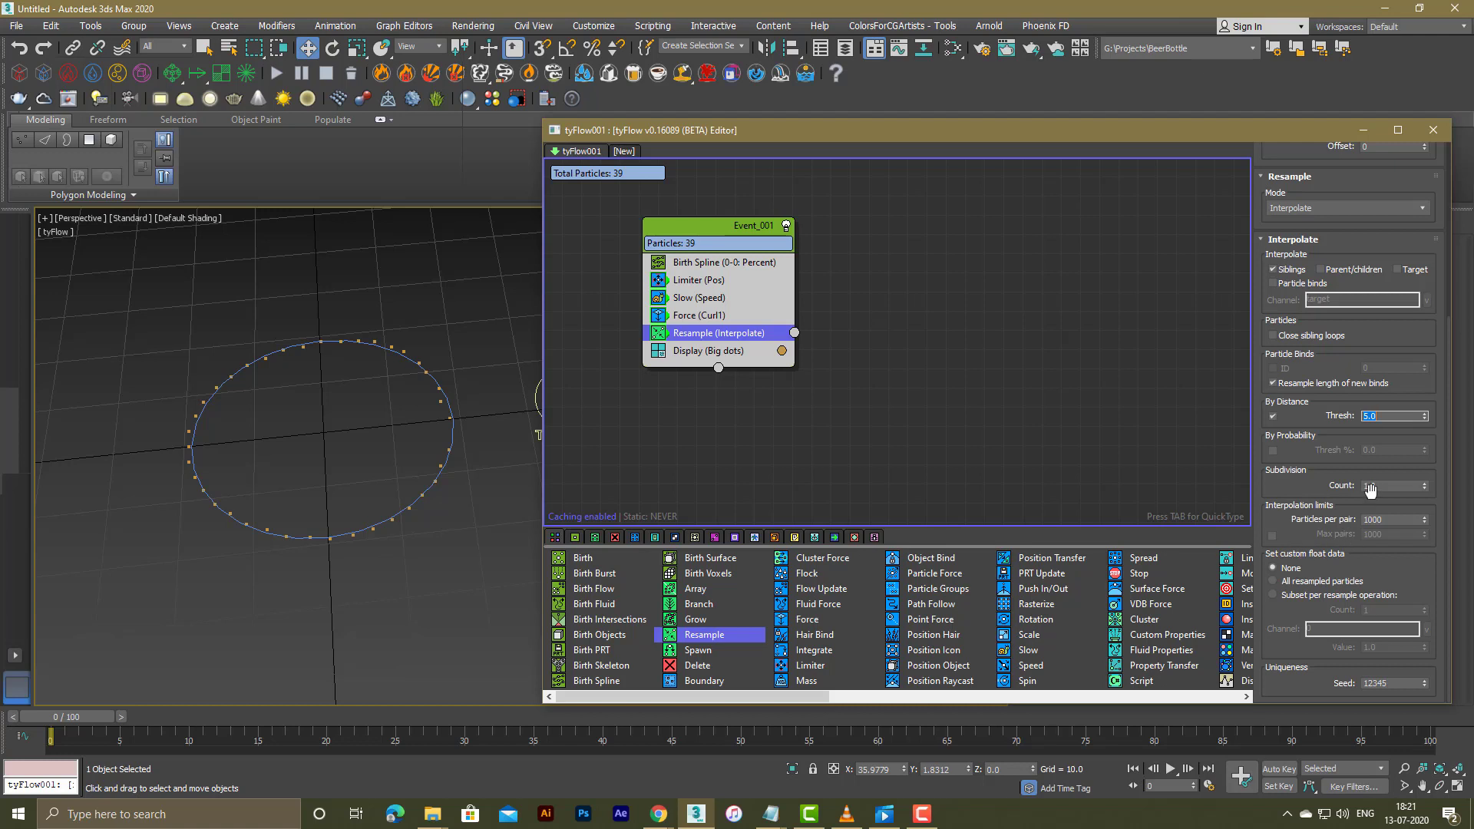
drag(51, 718, 955, 814)
scroll(246, 517, down, 2)
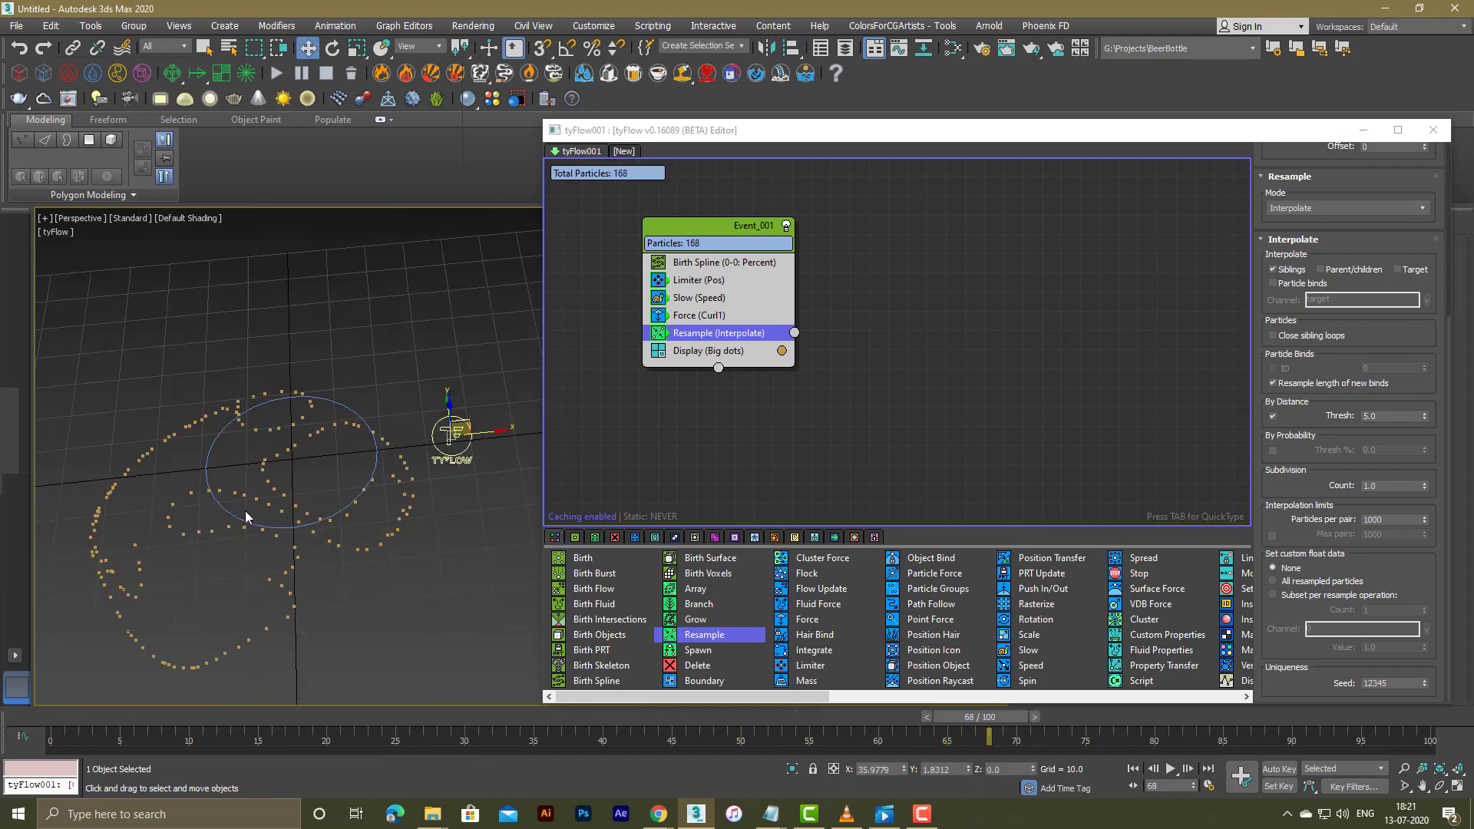
middle_drag(233, 523, 298, 508)
scroll(285, 509, down, 2)
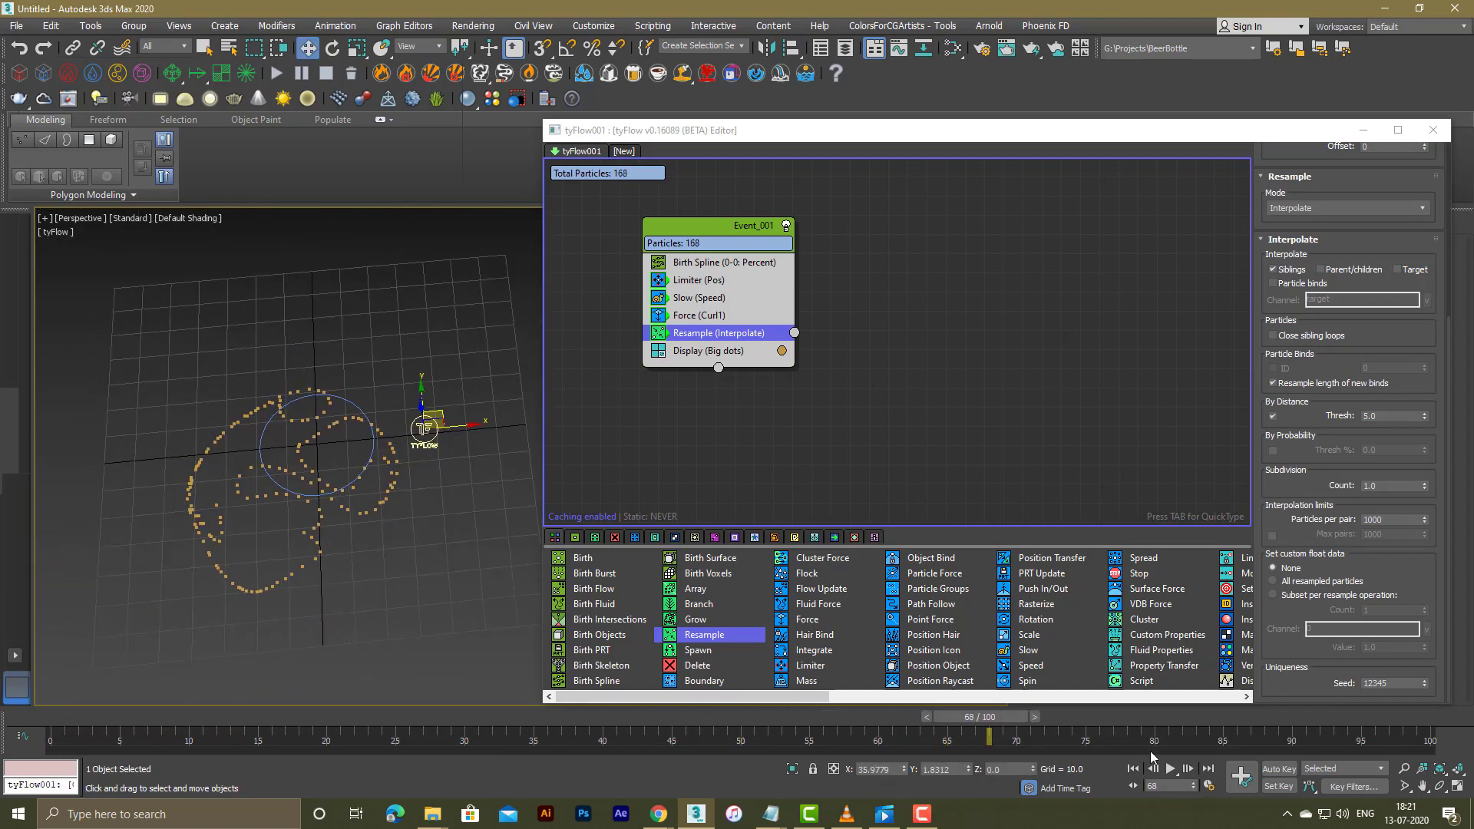
click(1172, 770)
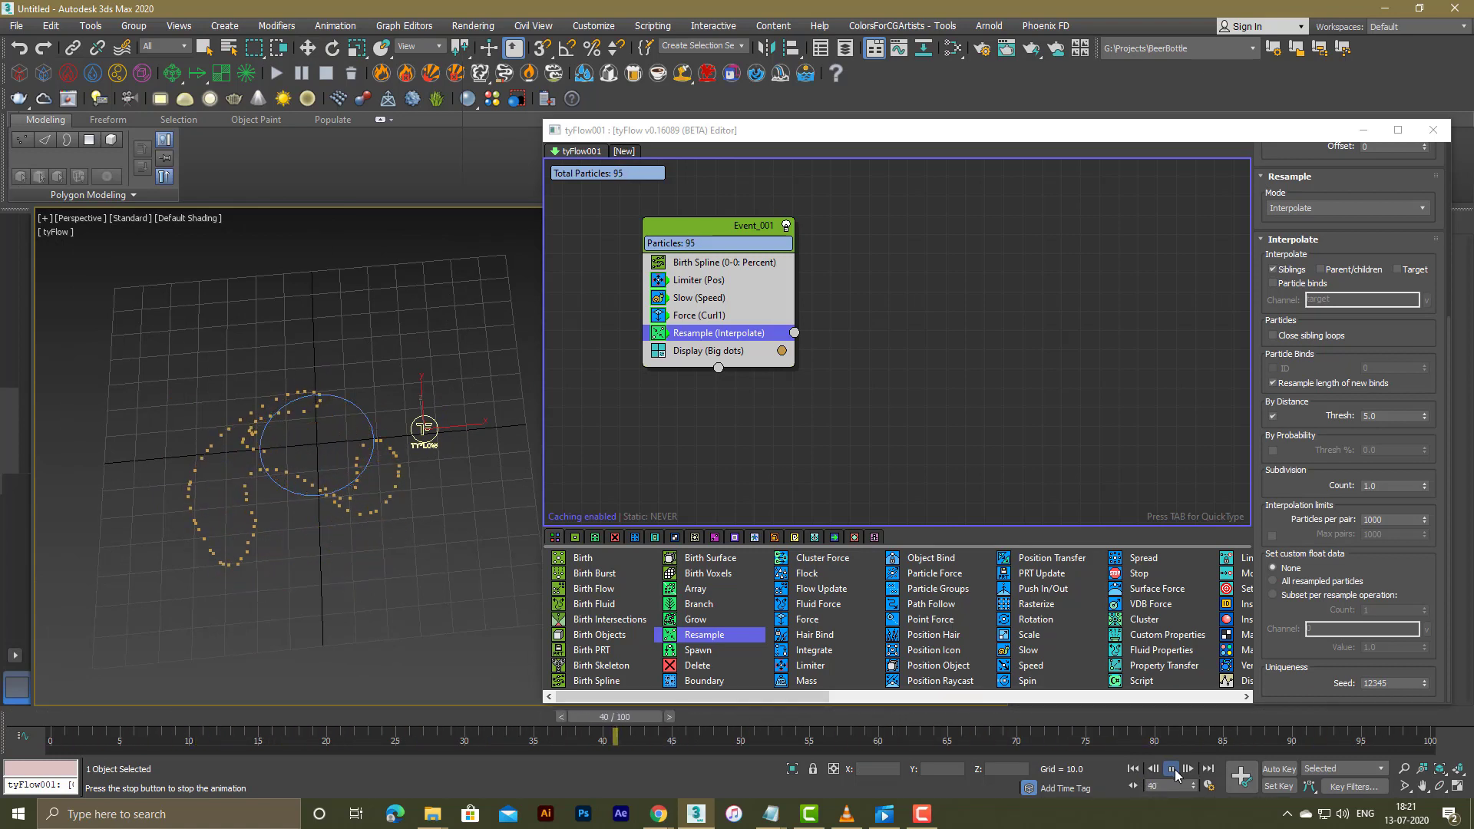
click(1173, 769)
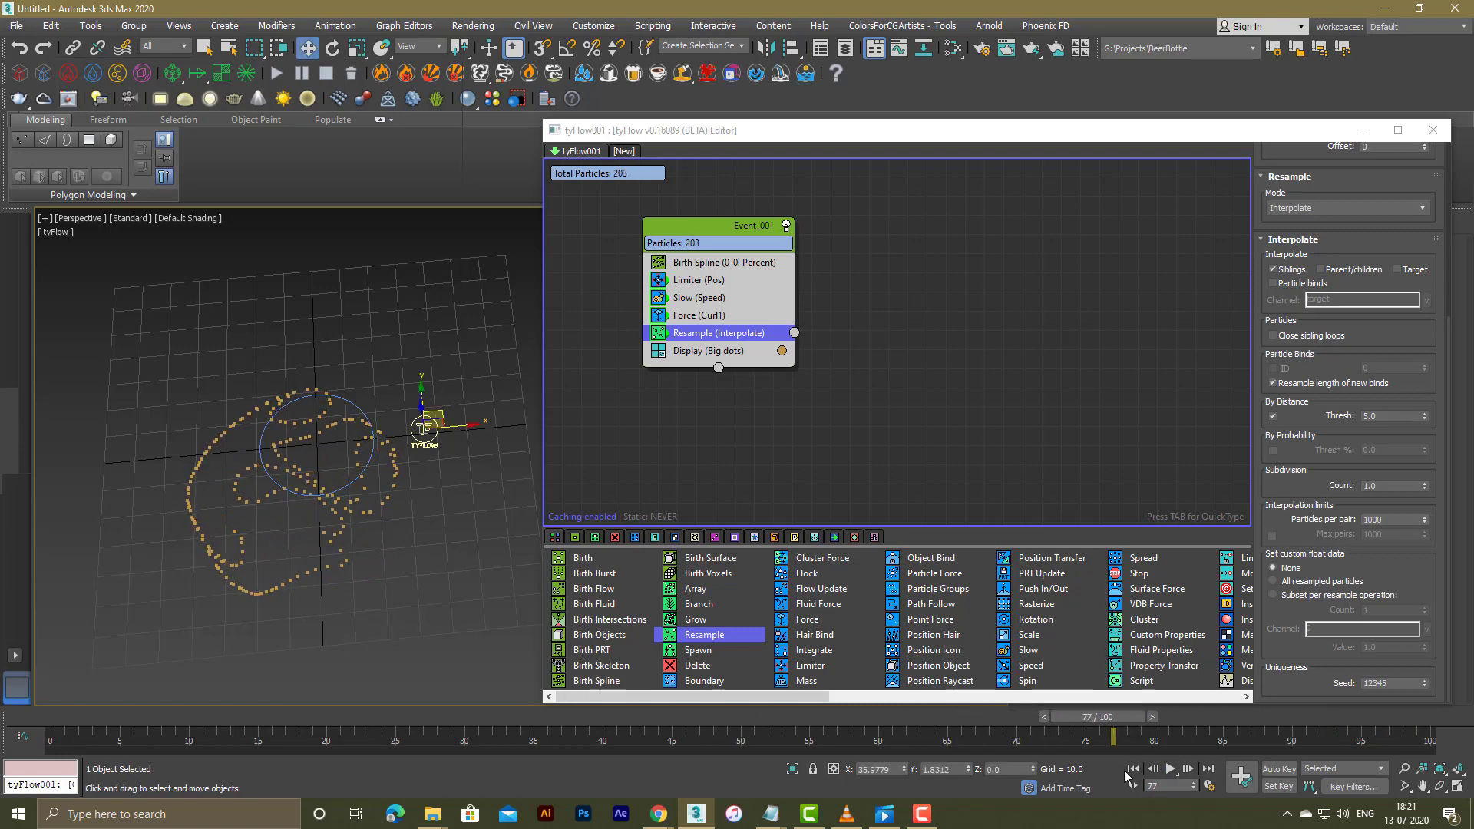
click(1132, 769)
Step: Set the Birth Spline operator's particle percentage along the circle to 2%
click(705, 318)
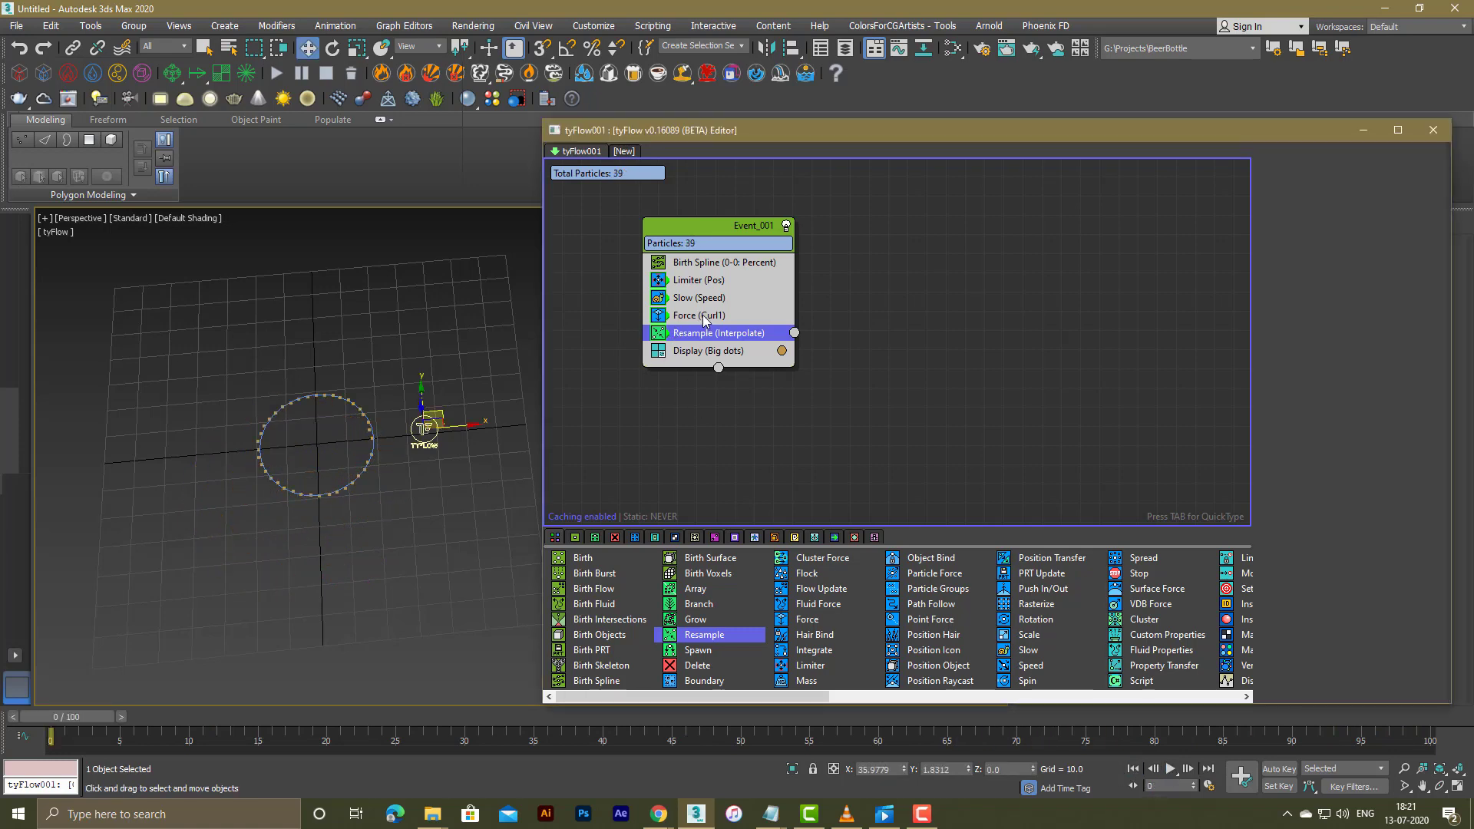
click(706, 262)
drag(1400, 503, 1362, 499)
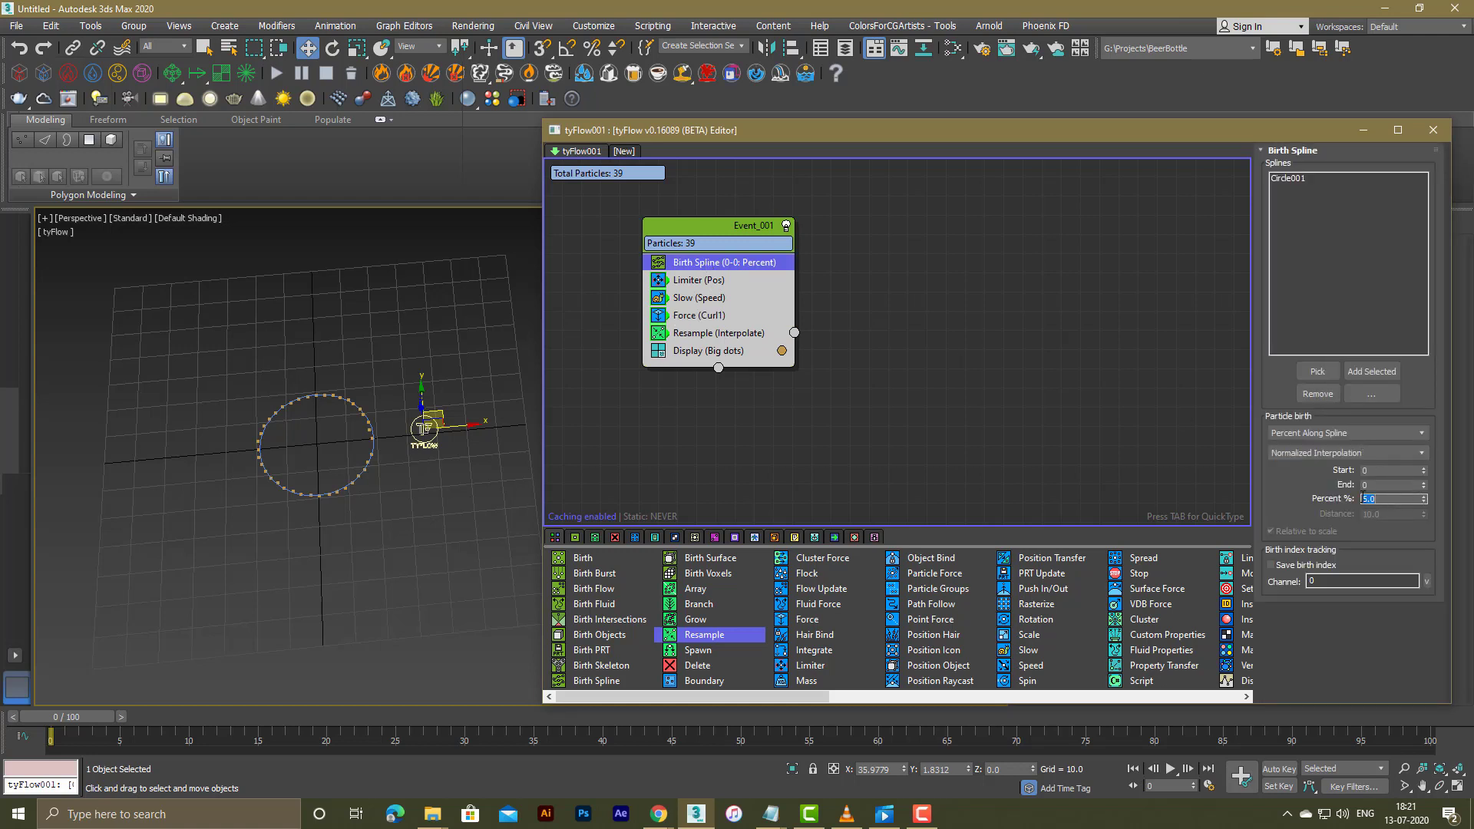
scroll(350, 472, up, 2)
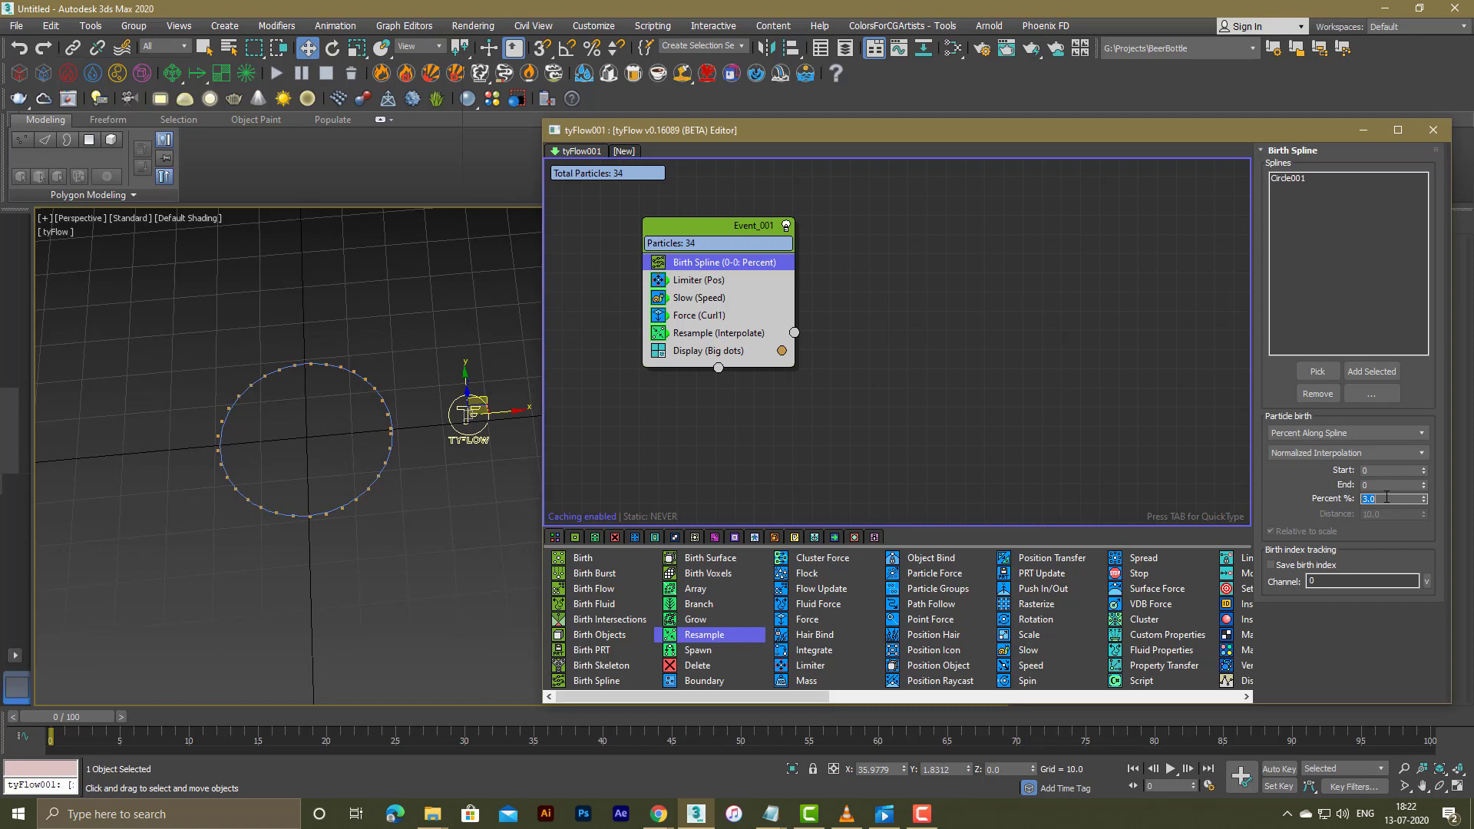
text(2)
key(Return)
Step: Set the Resample operator's distance threshold to 4, then play and stop the simulation
click(707, 333)
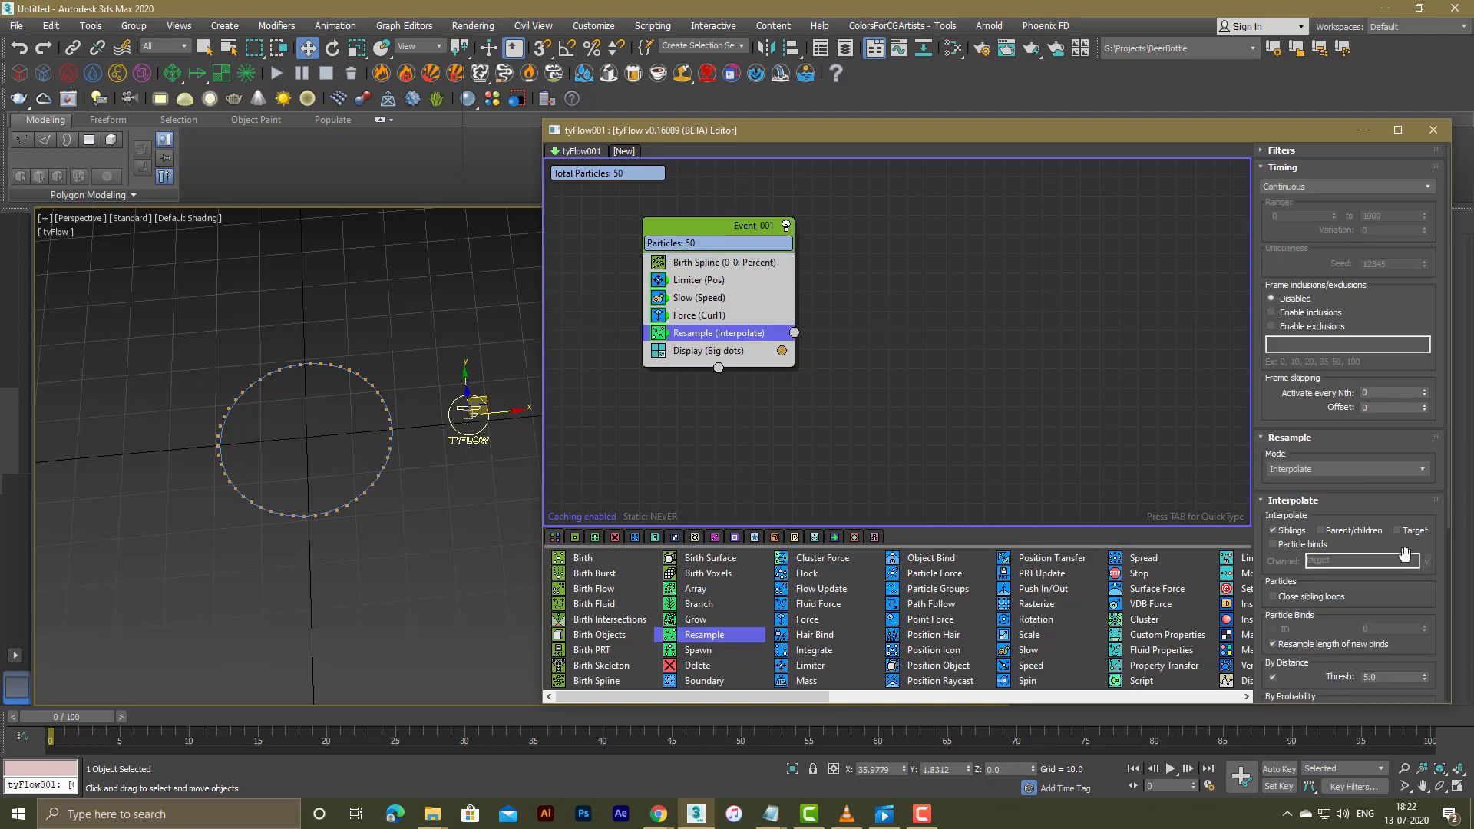
scroll(1399, 597, down, 3)
double_click(1389, 542)
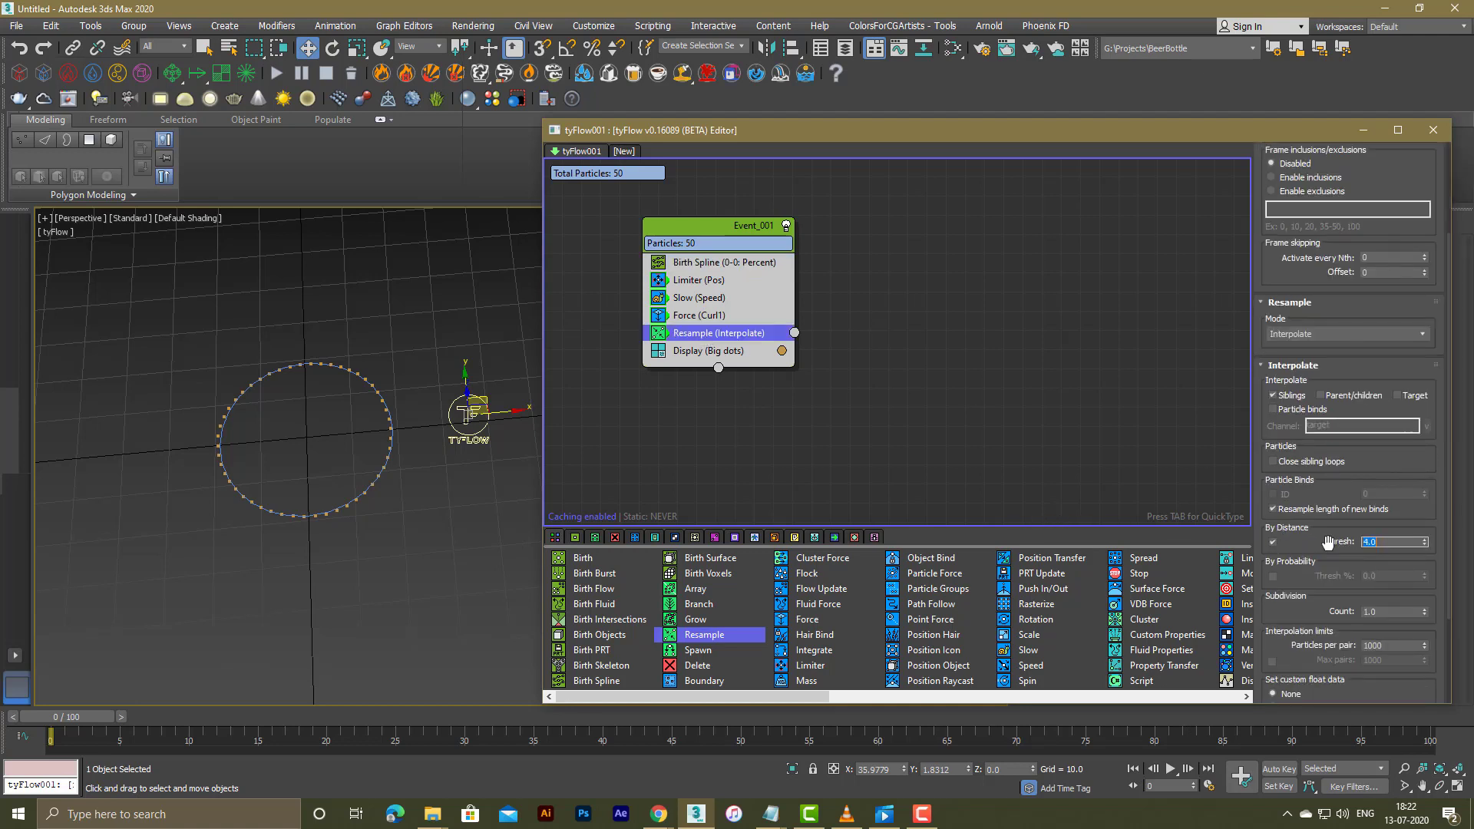
click(1171, 768)
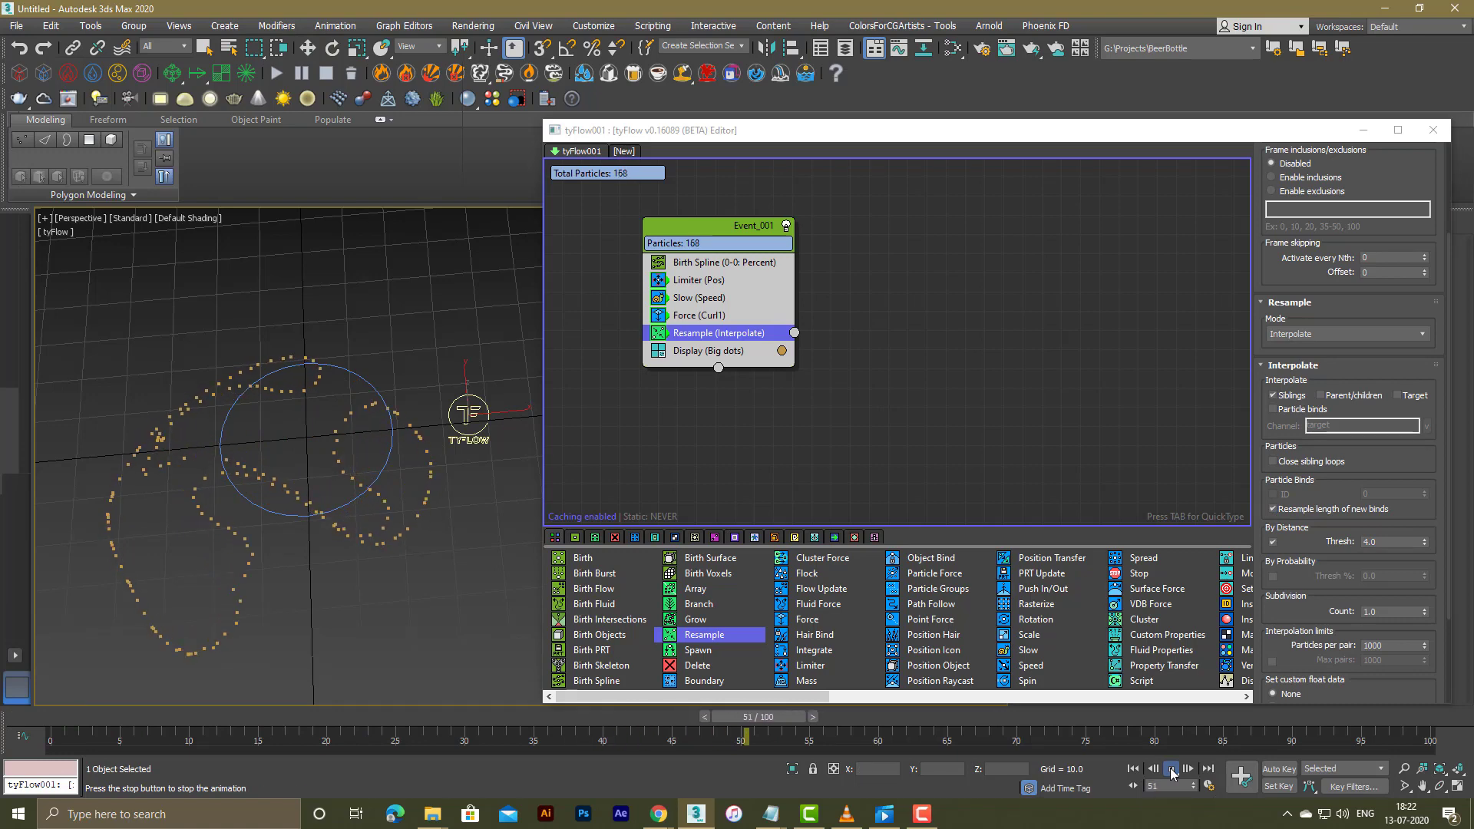
click(1171, 769)
Step: Extend the animation range to 339 frames and continue playing the simulation past frame 100
ctrl+alt+right_drag(1323, 734, 492, 710)
ctrl+alt+right_drag(1221, 739, 929, 737)
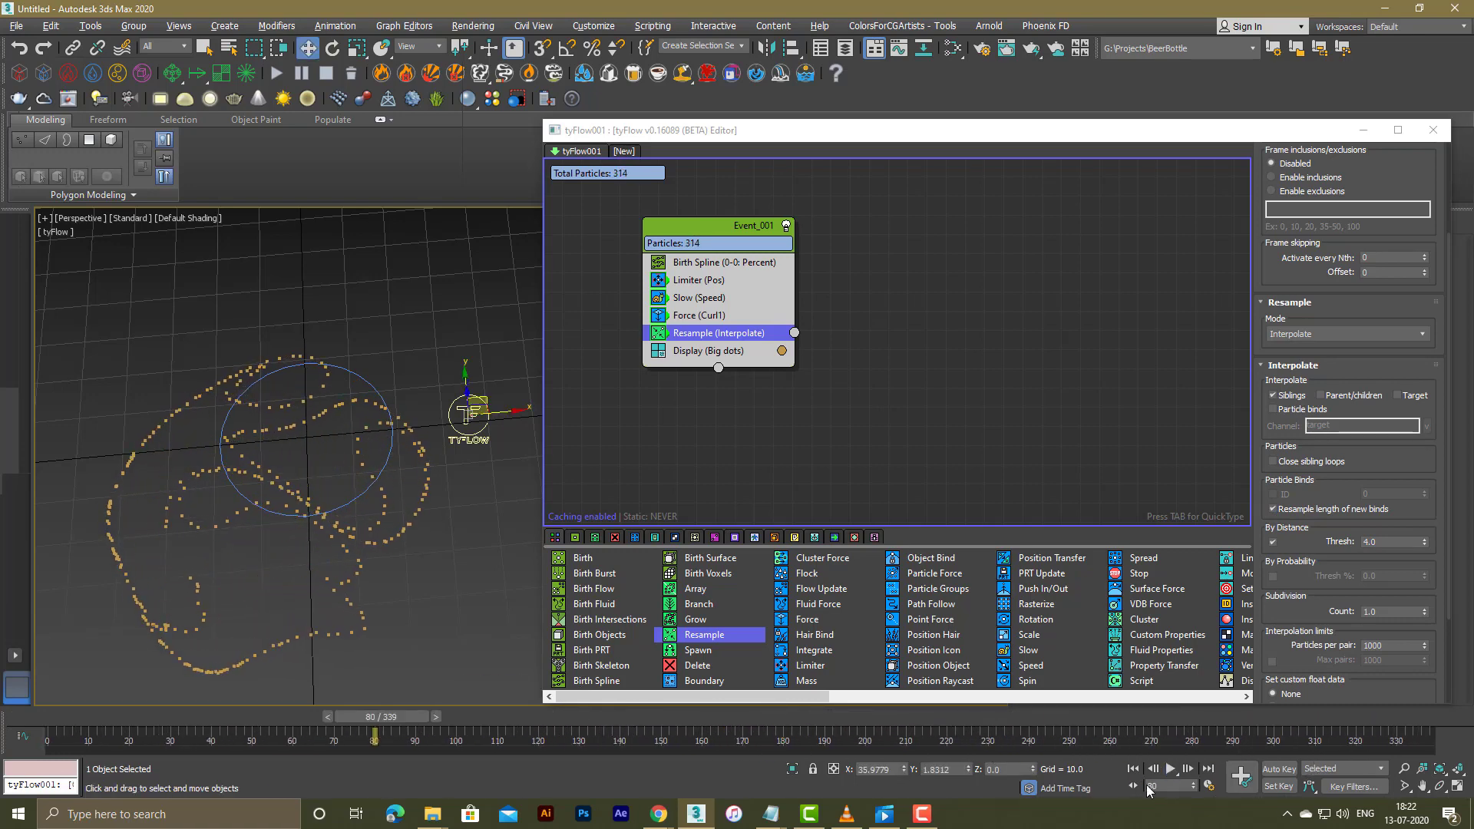
click(1171, 770)
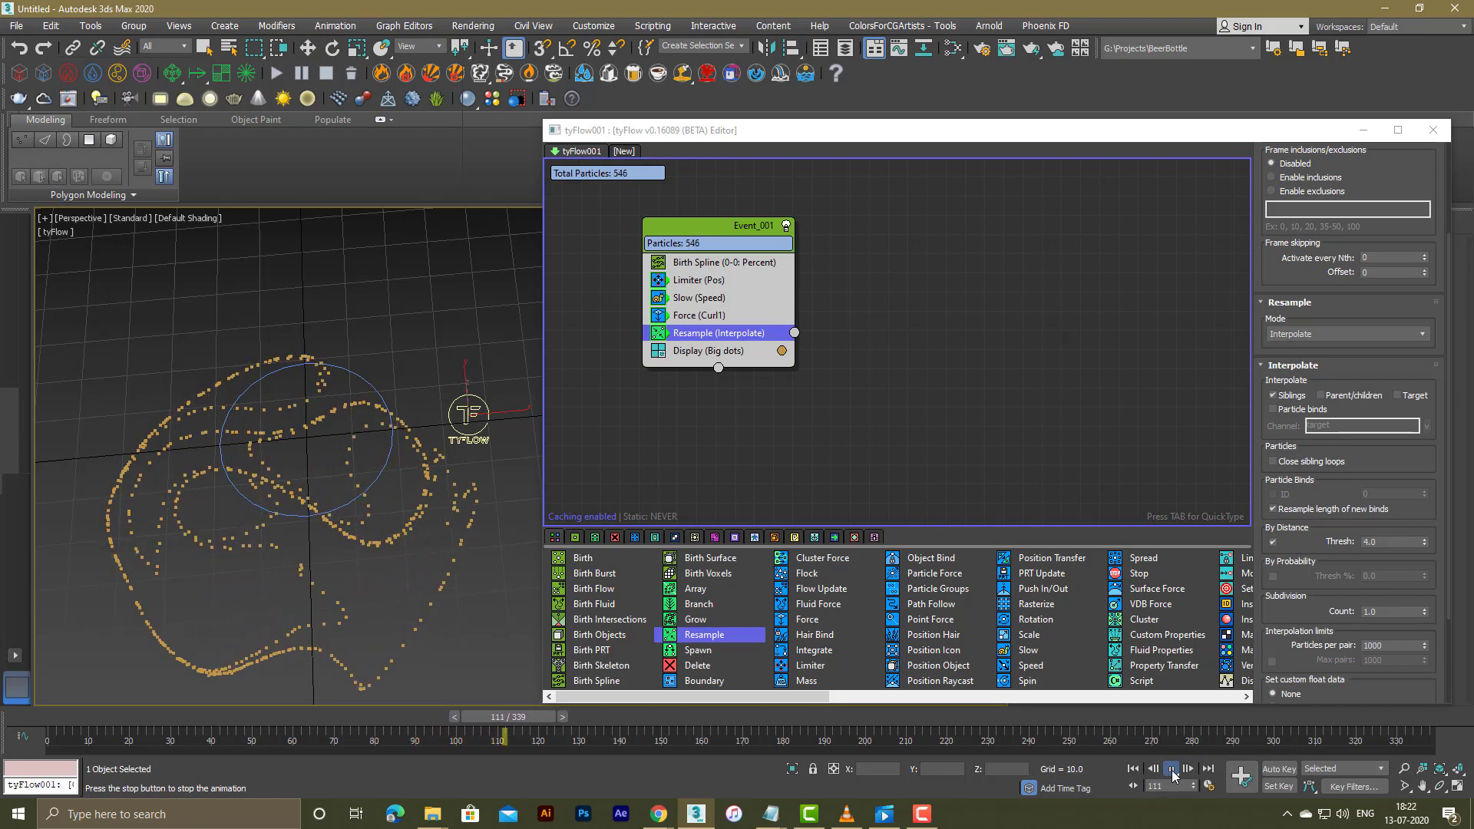
click(1173, 771)
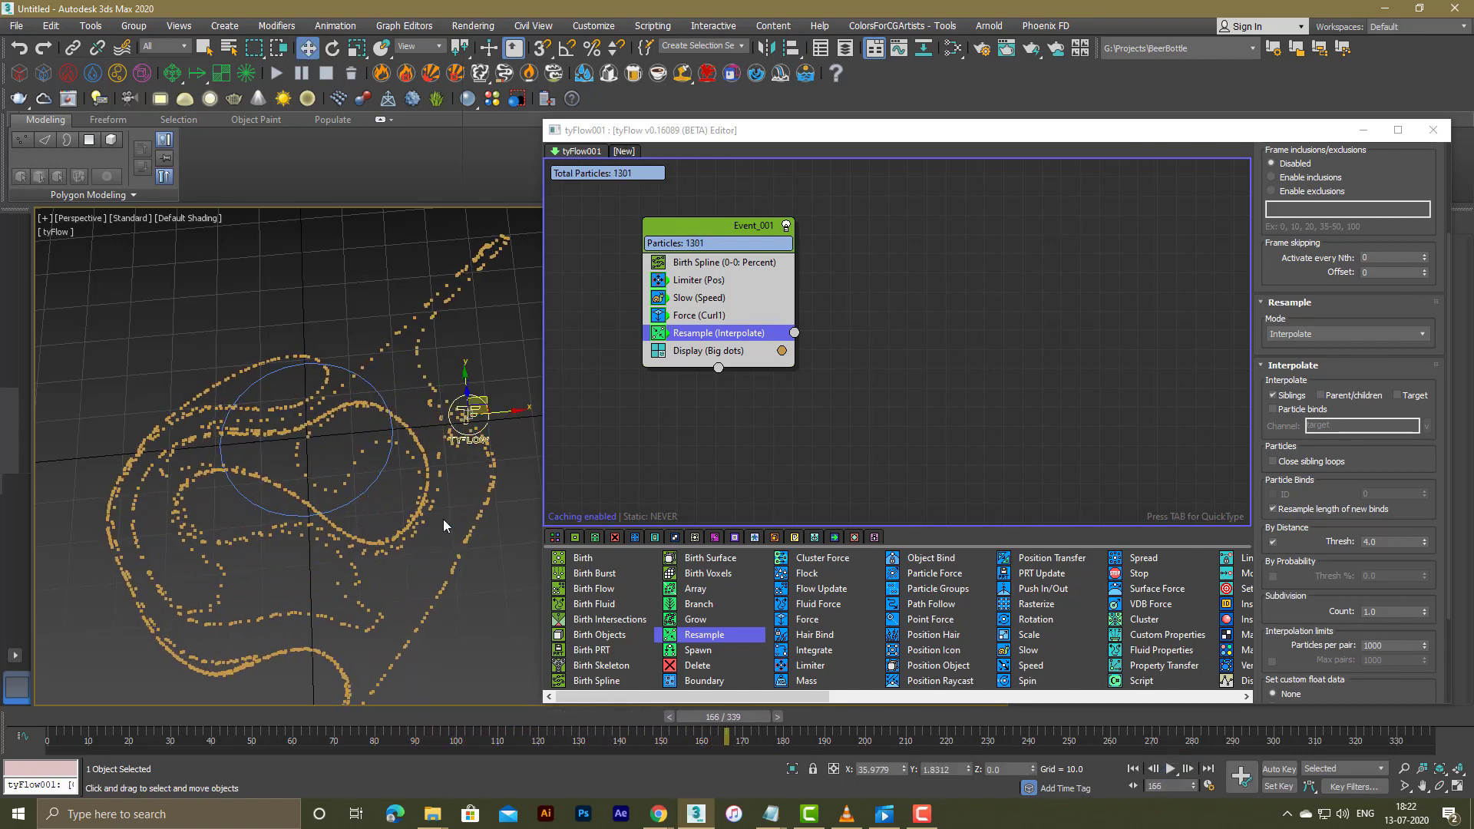
Step: Switch the viewport to the Top view, replay the simulation from the start, and return to frame 0
scroll(443, 519, down, 4)
middle_drag(412, 516, 298, 535)
key(t)
scroll(319, 494, down, 3)
scroll(346, 506, up, 3)
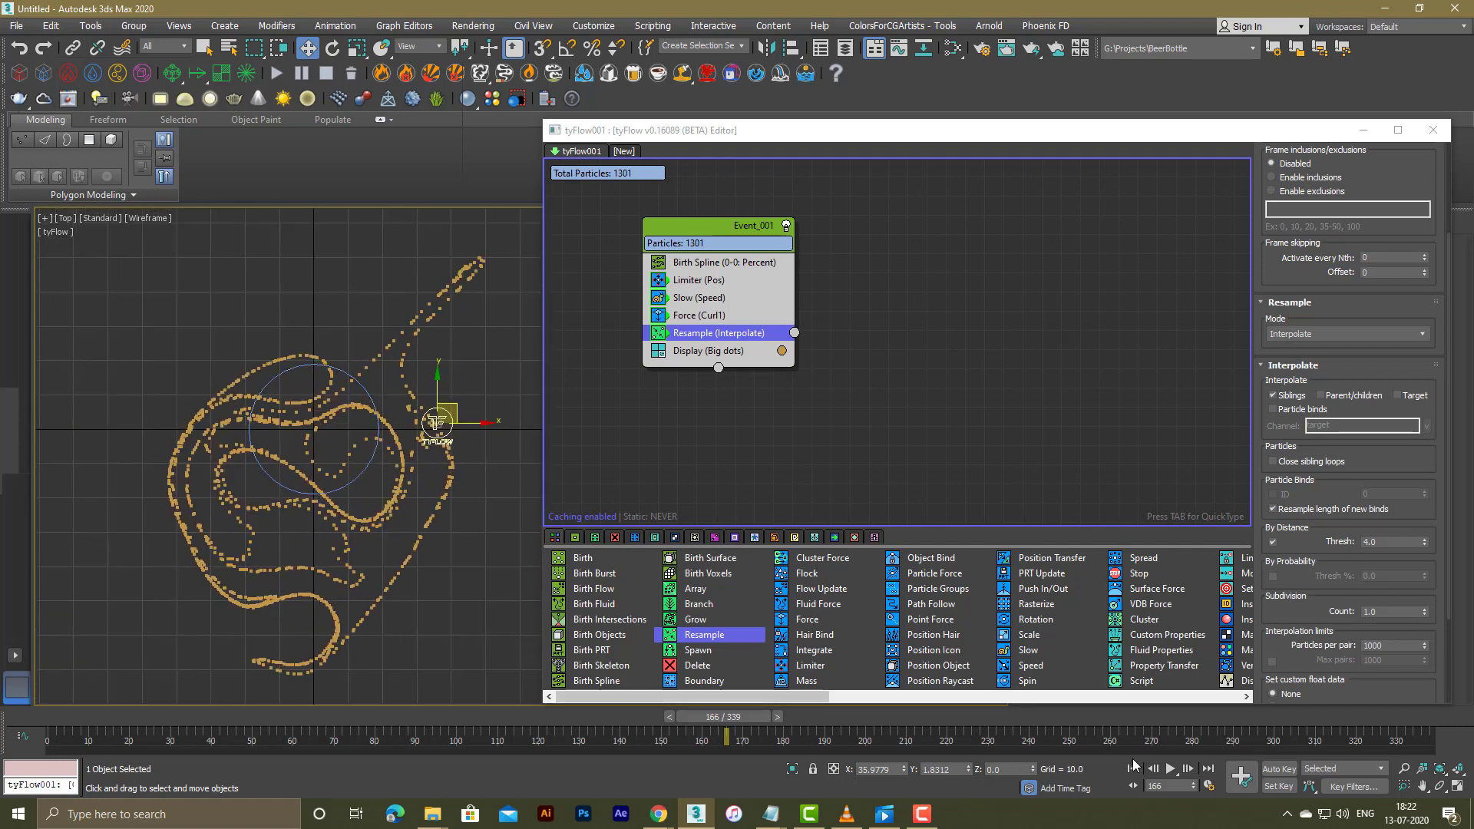
click(1141, 769)
click(1170, 768)
click(1171, 769)
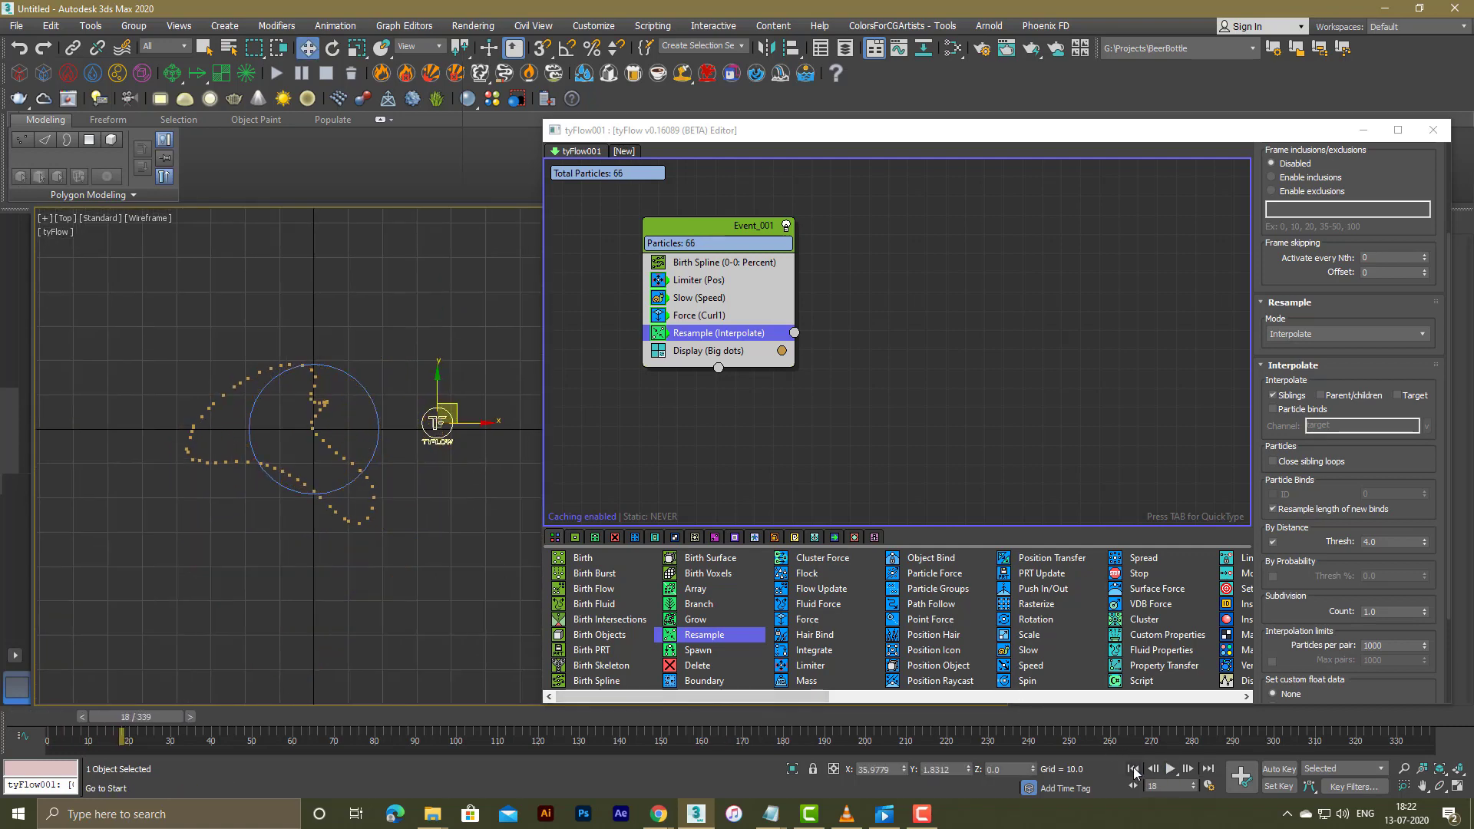
click(1135, 768)
Step: Set the Force operator's Curl noise scale to 0.1, play the simulation, inspect the growth pattern, and return to frame 0
click(707, 318)
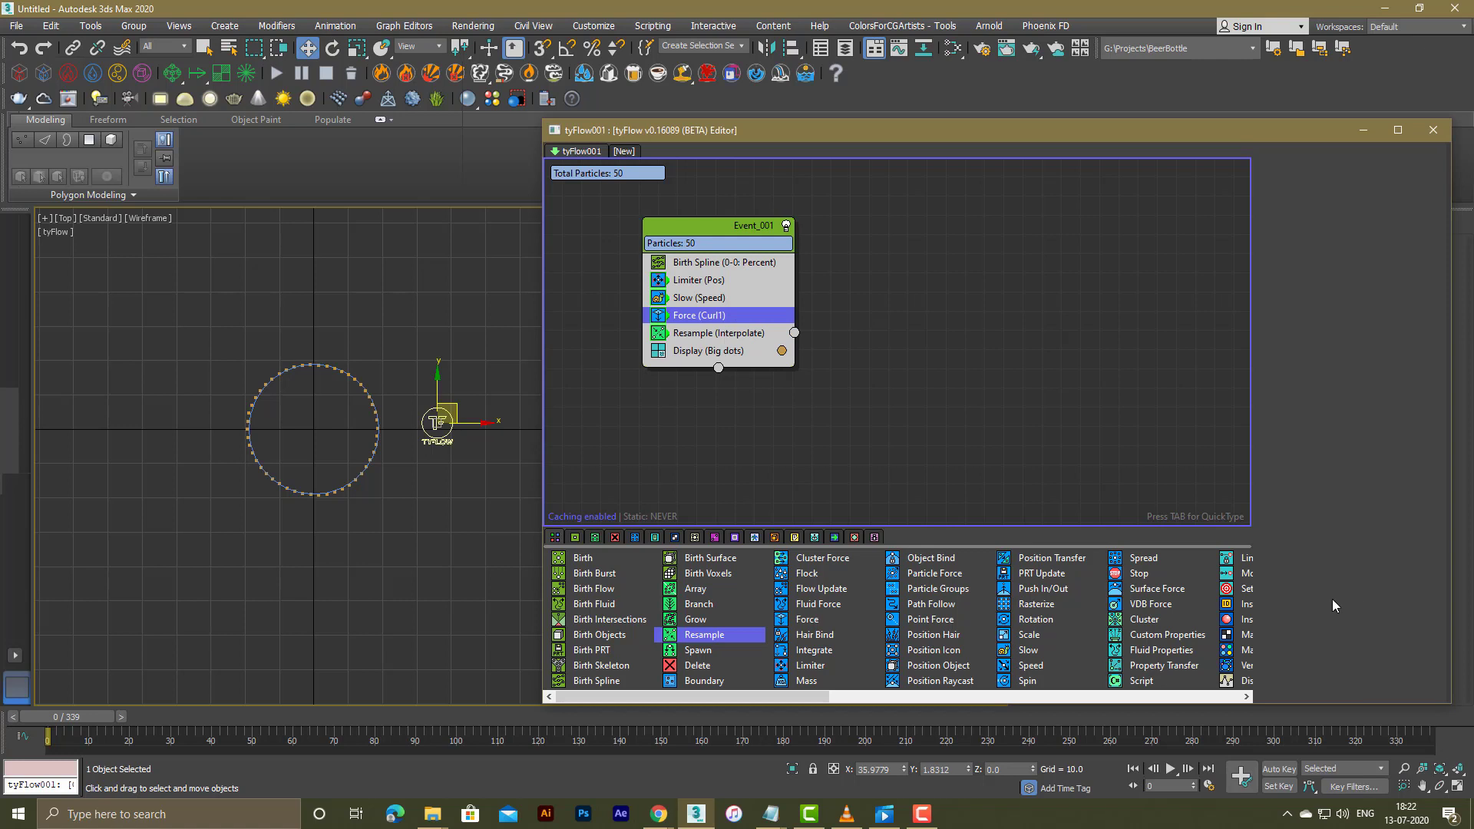
double_click(1384, 610)
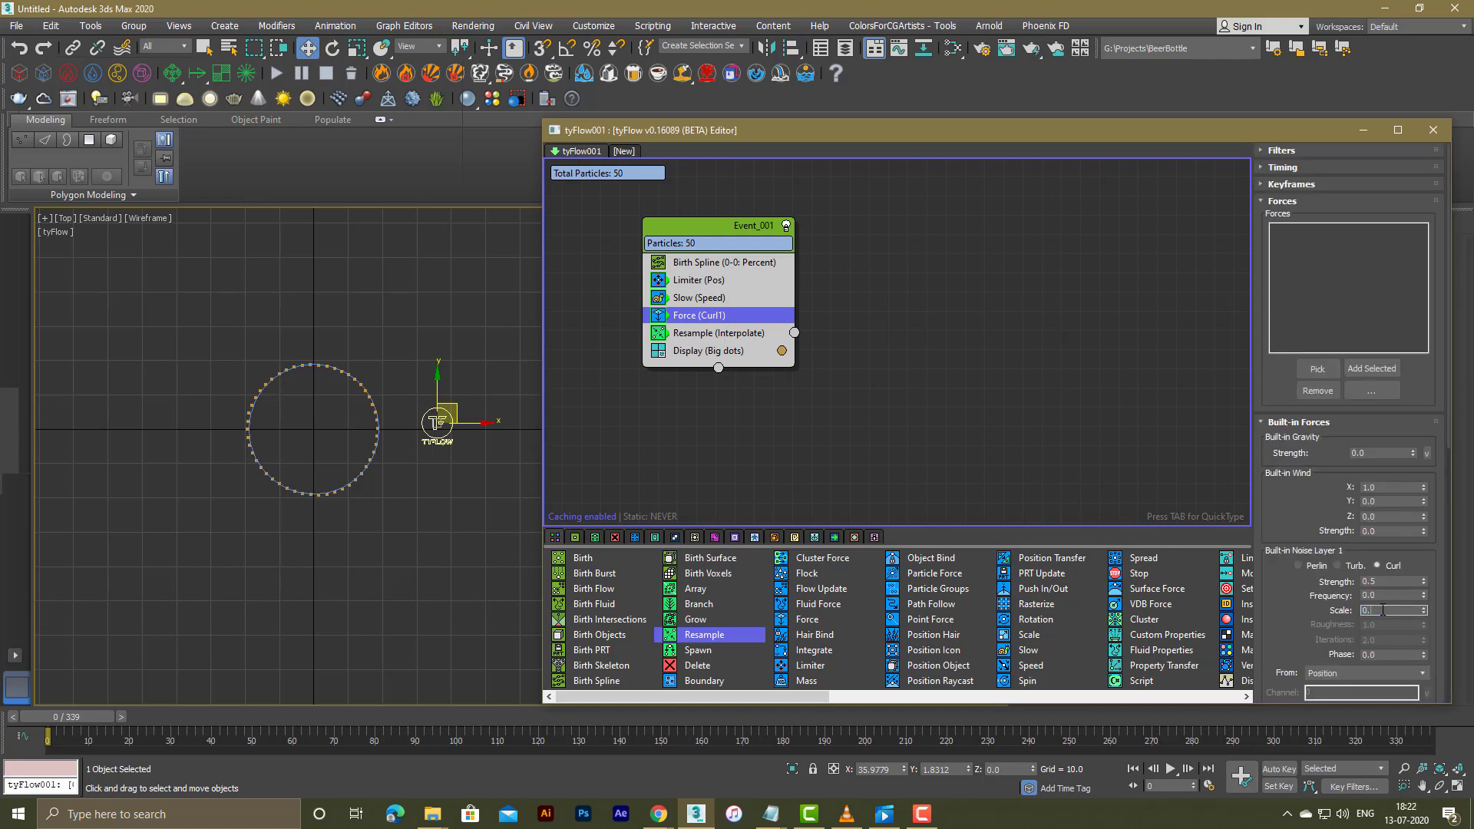
text(0.1)
key(Return)
click(1170, 769)
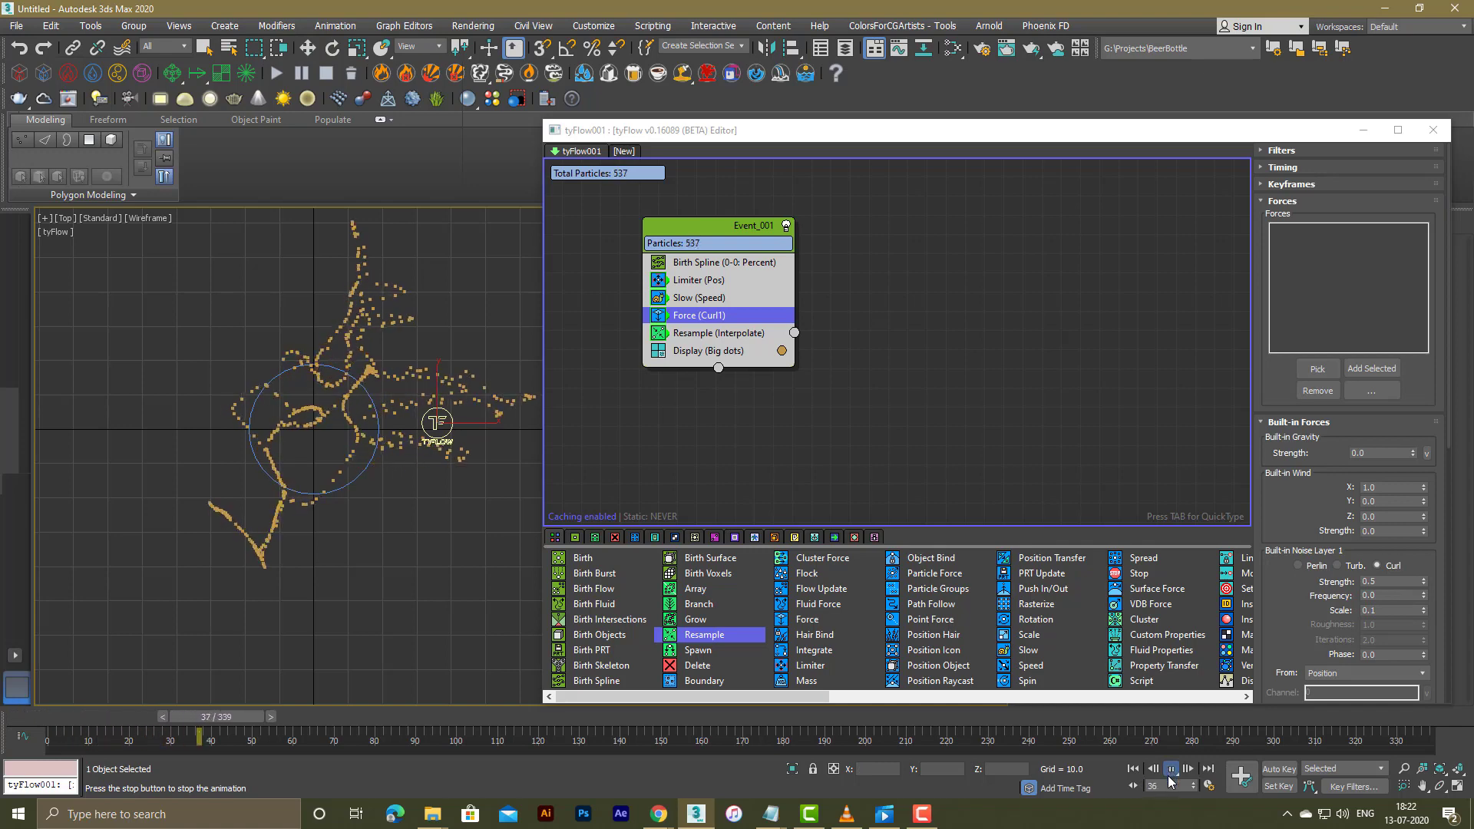
key(Escape)
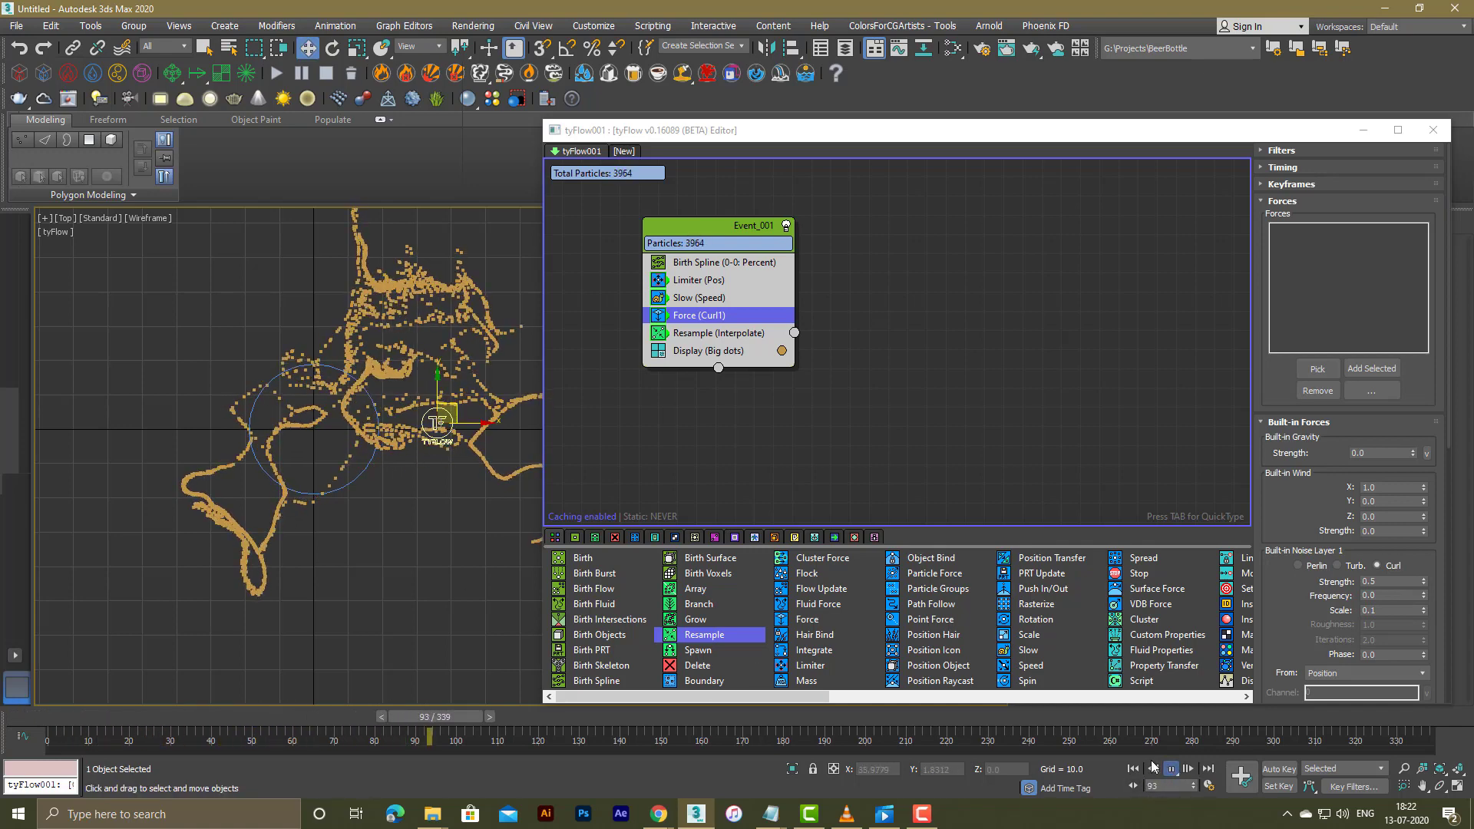
scroll(261, 439, up, 3)
scroll(373, 464, down, 1)
middle_drag(375, 464, 364, 495)
scroll(384, 472, down, 2)
click(1134, 768)
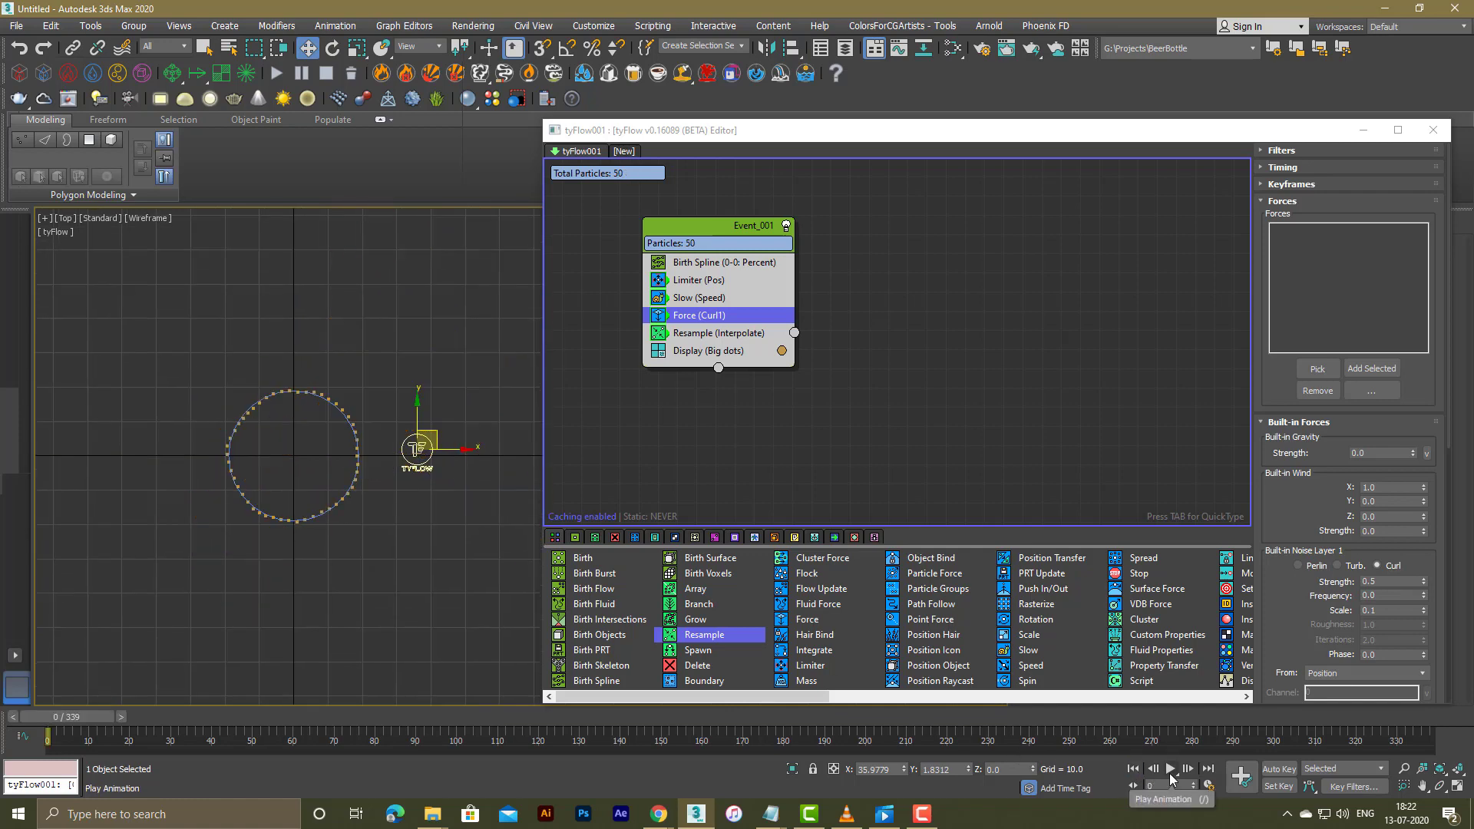
Step: Replay the simulation from frame 0 to review the curl growth, and rewind it to the start
click(1170, 769)
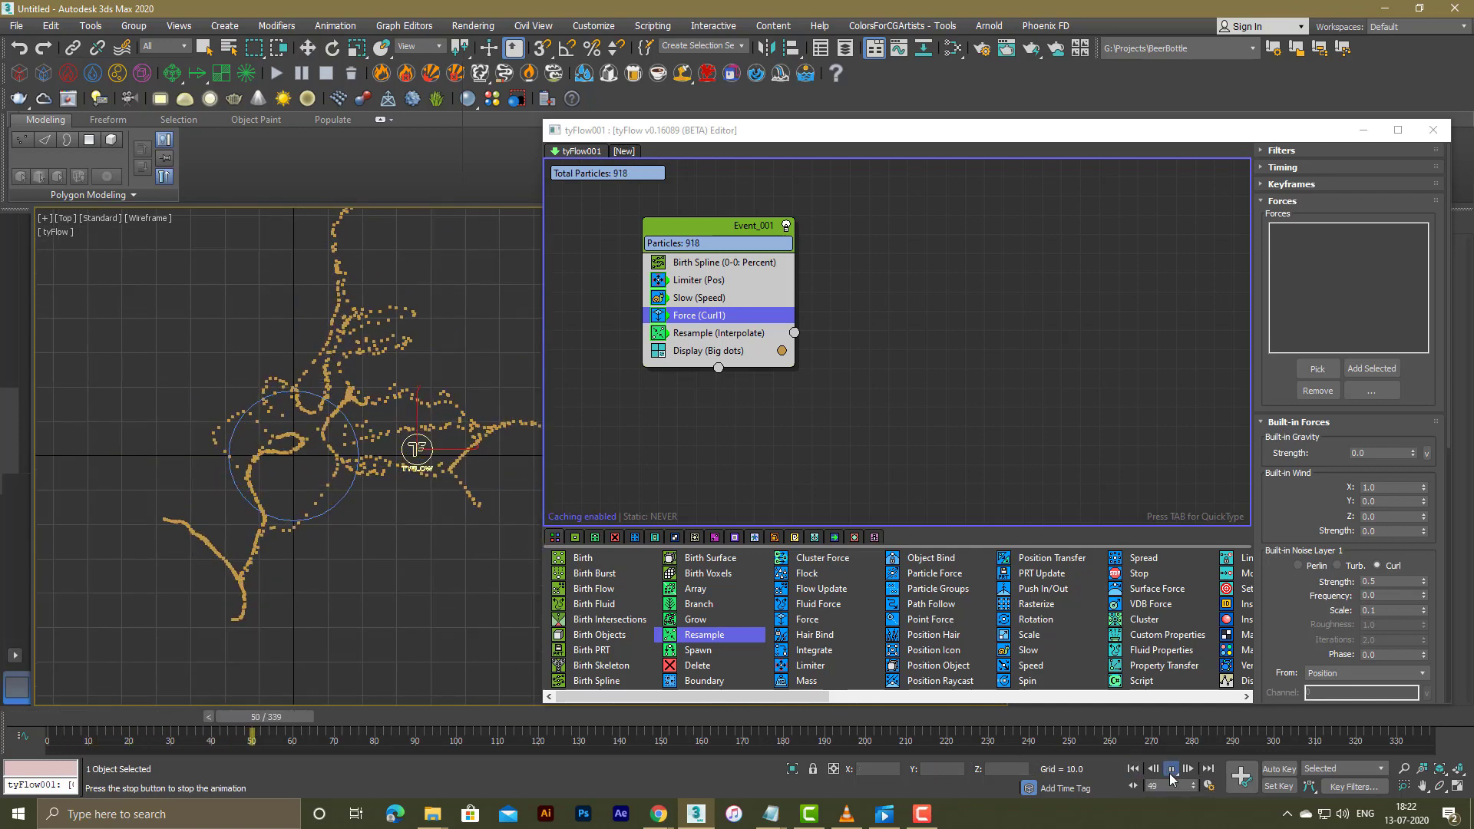
click(1170, 769)
click(1133, 769)
scroll(331, 500, down, 3)
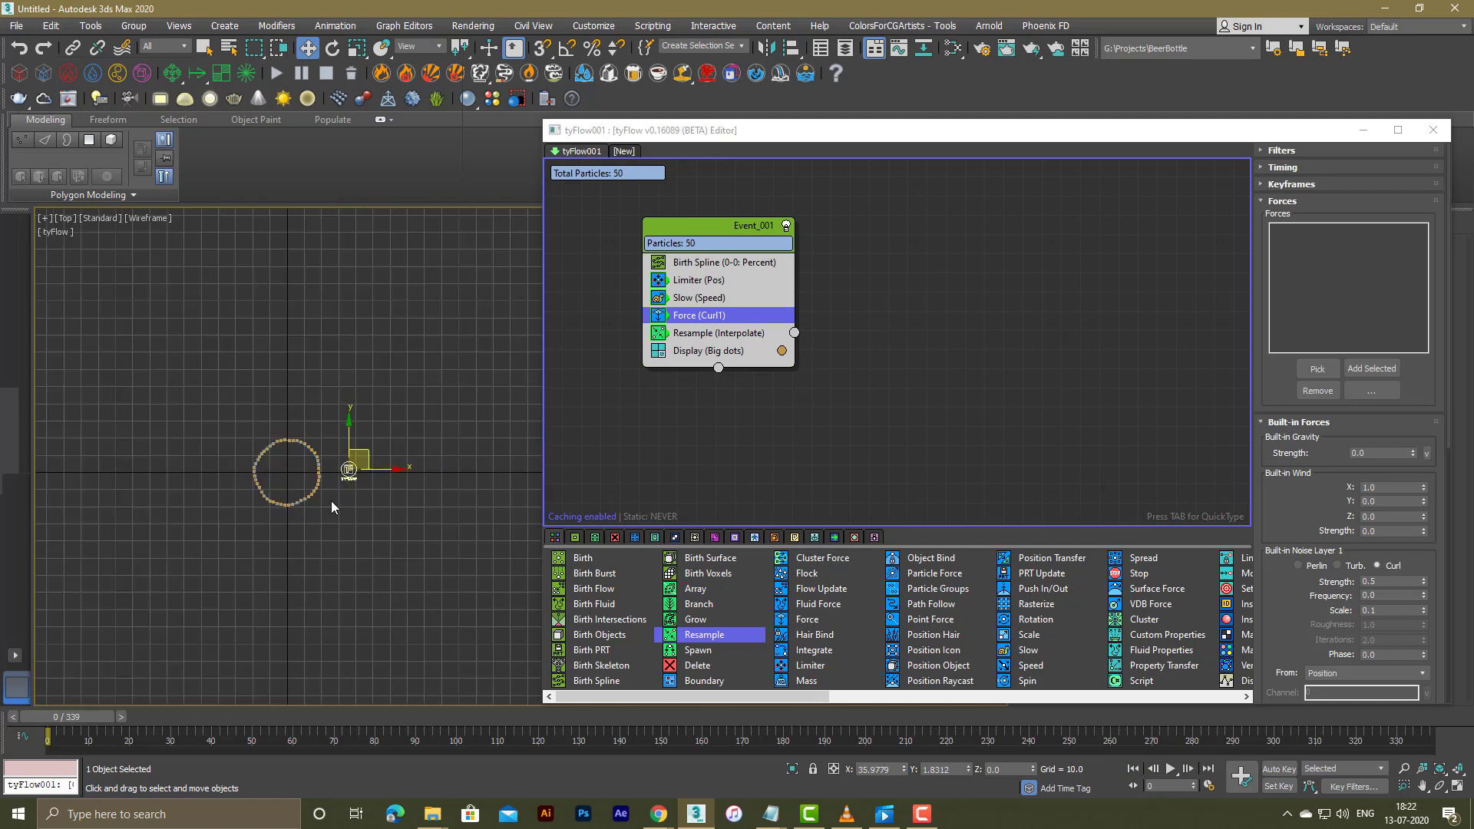
Step: Close the tyFlow editor and create a TextPlus object beside the particle circle in the Top view
click(1432, 129)
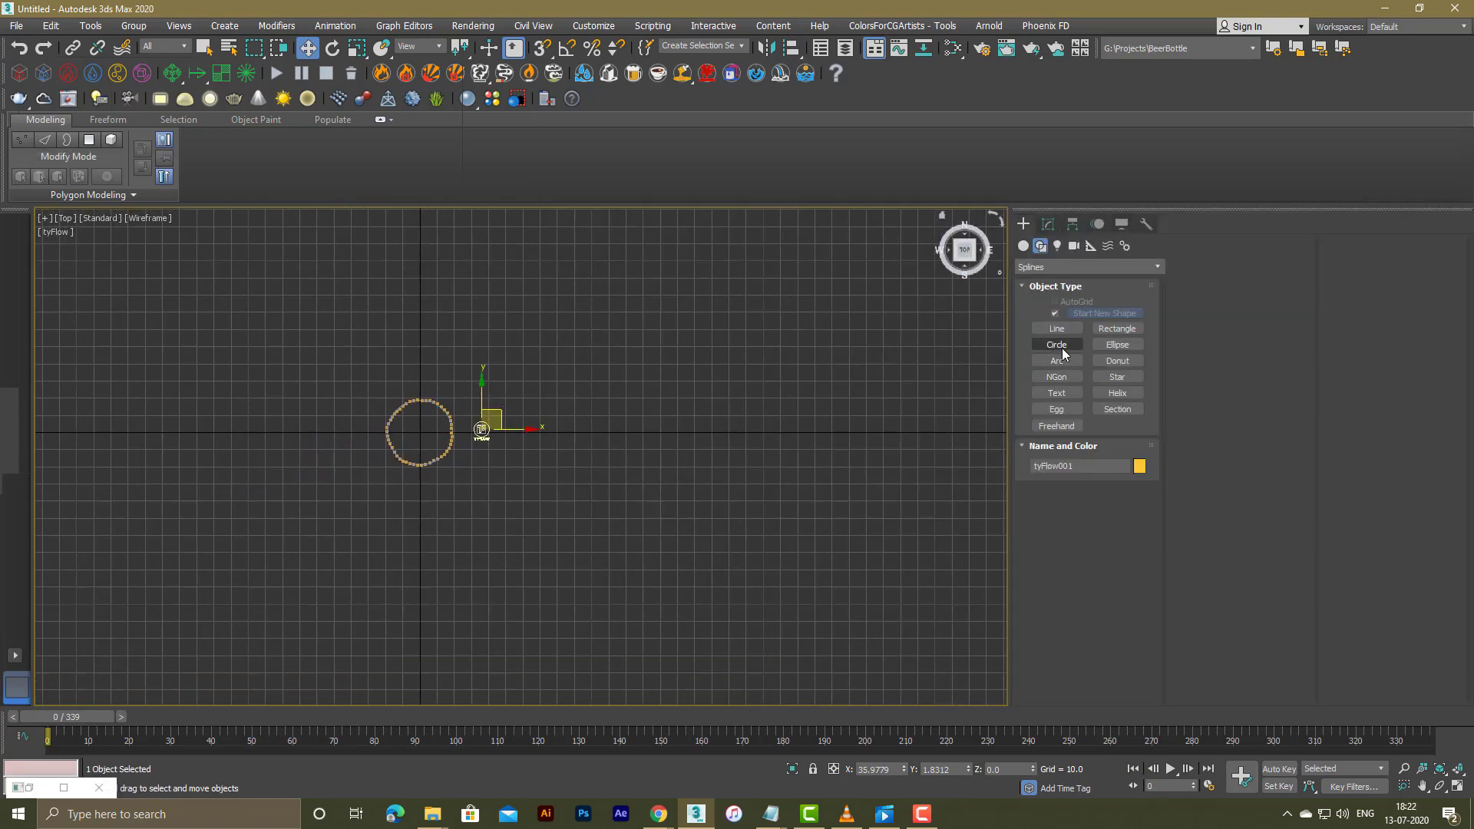
click(1023, 246)
click(1059, 348)
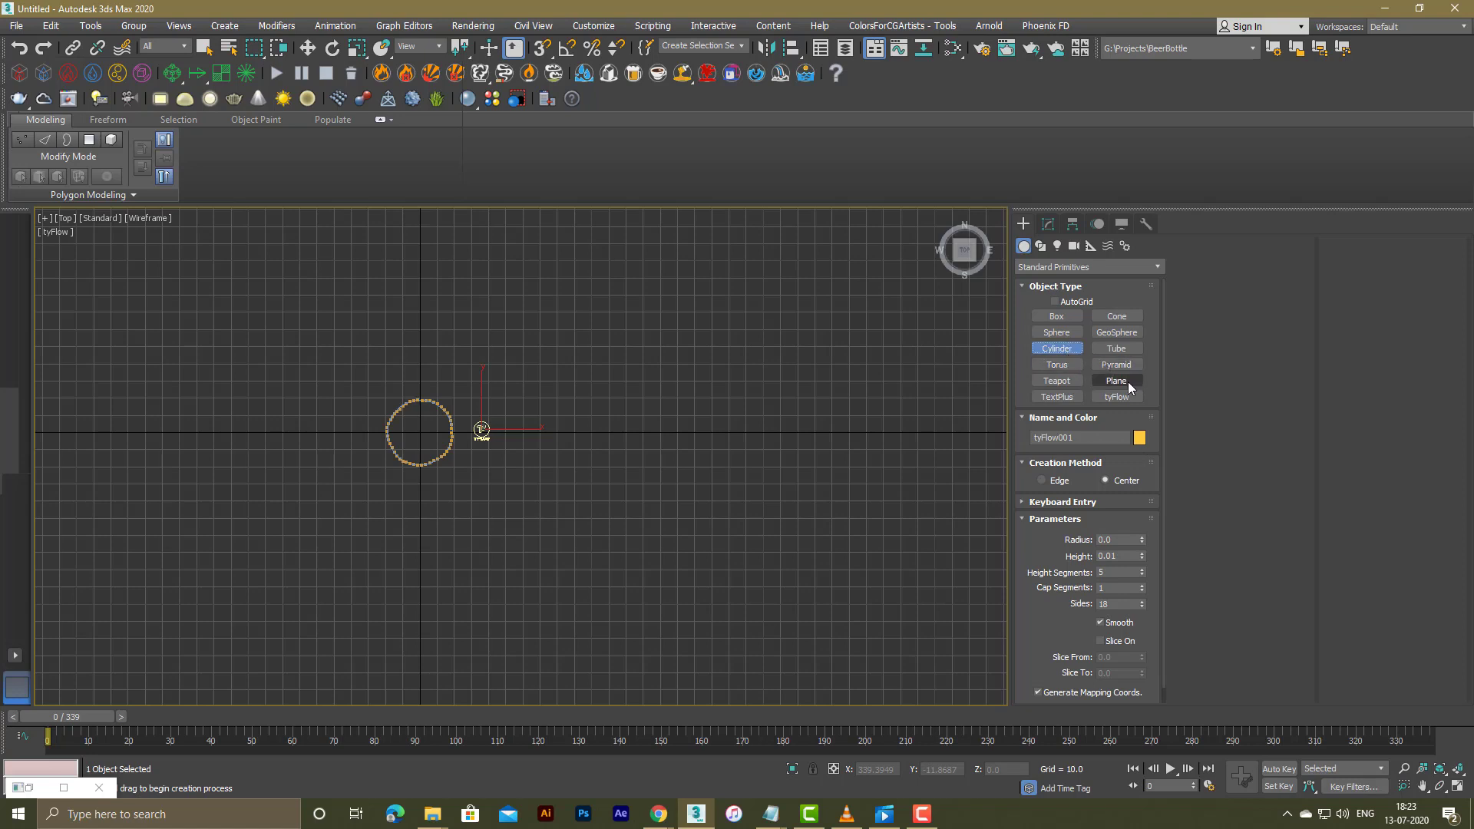
click(1057, 397)
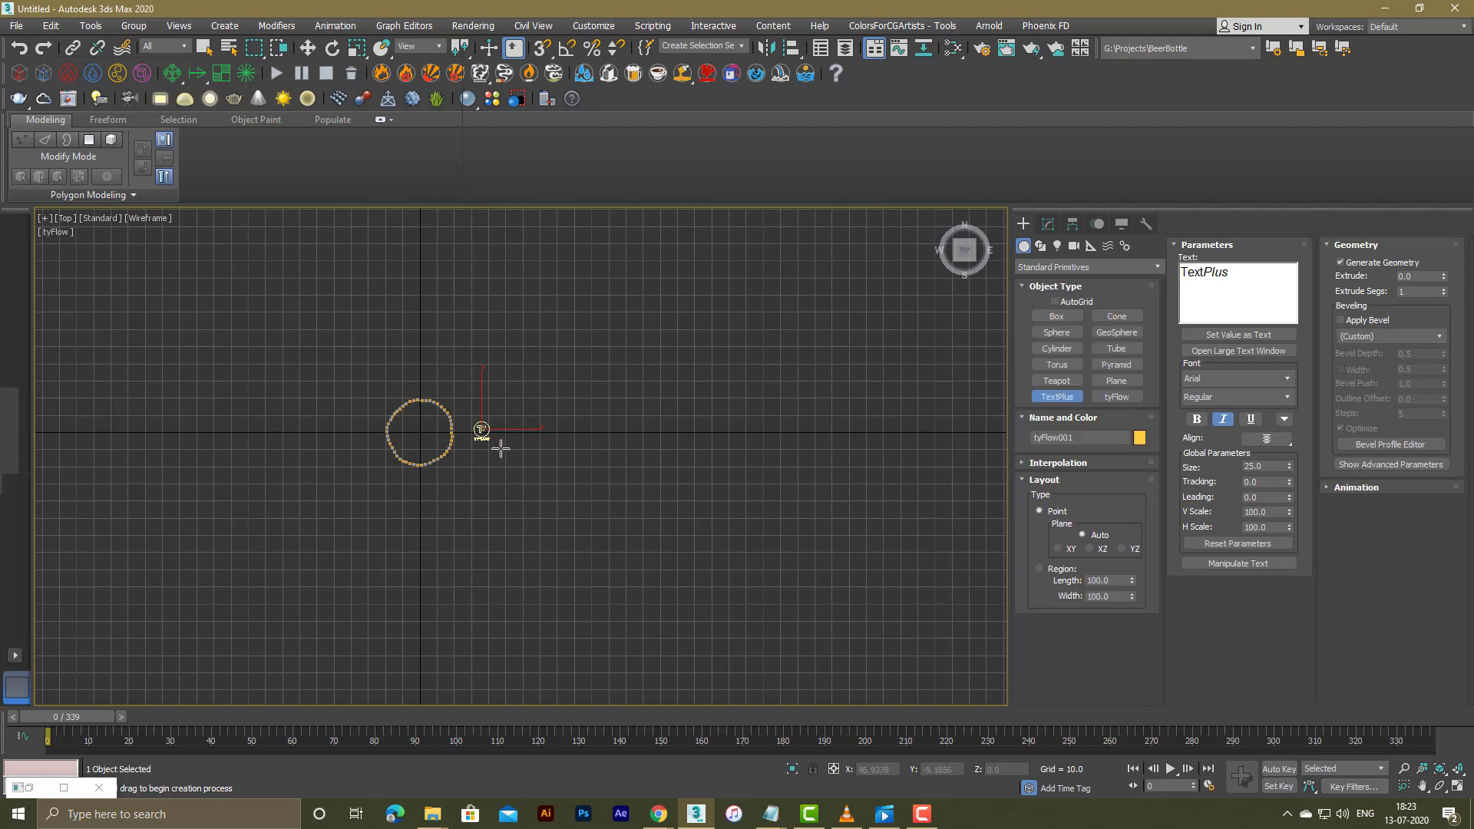
click(500, 449)
key(w)
Step: Change the TextPlus text to "N" and set its font to Arial Black
click(1048, 225)
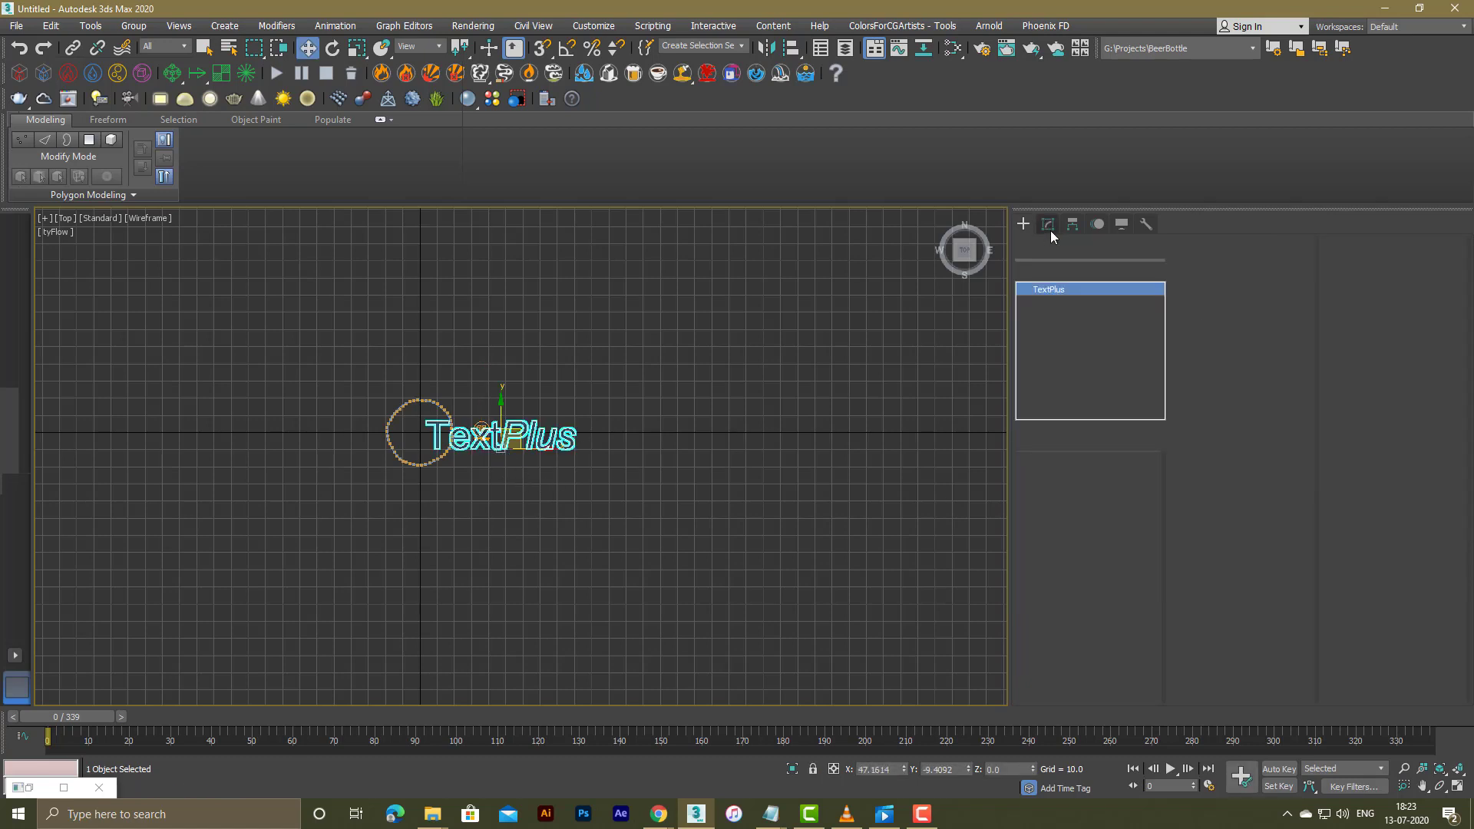
drag(1276, 281, 1107, 282)
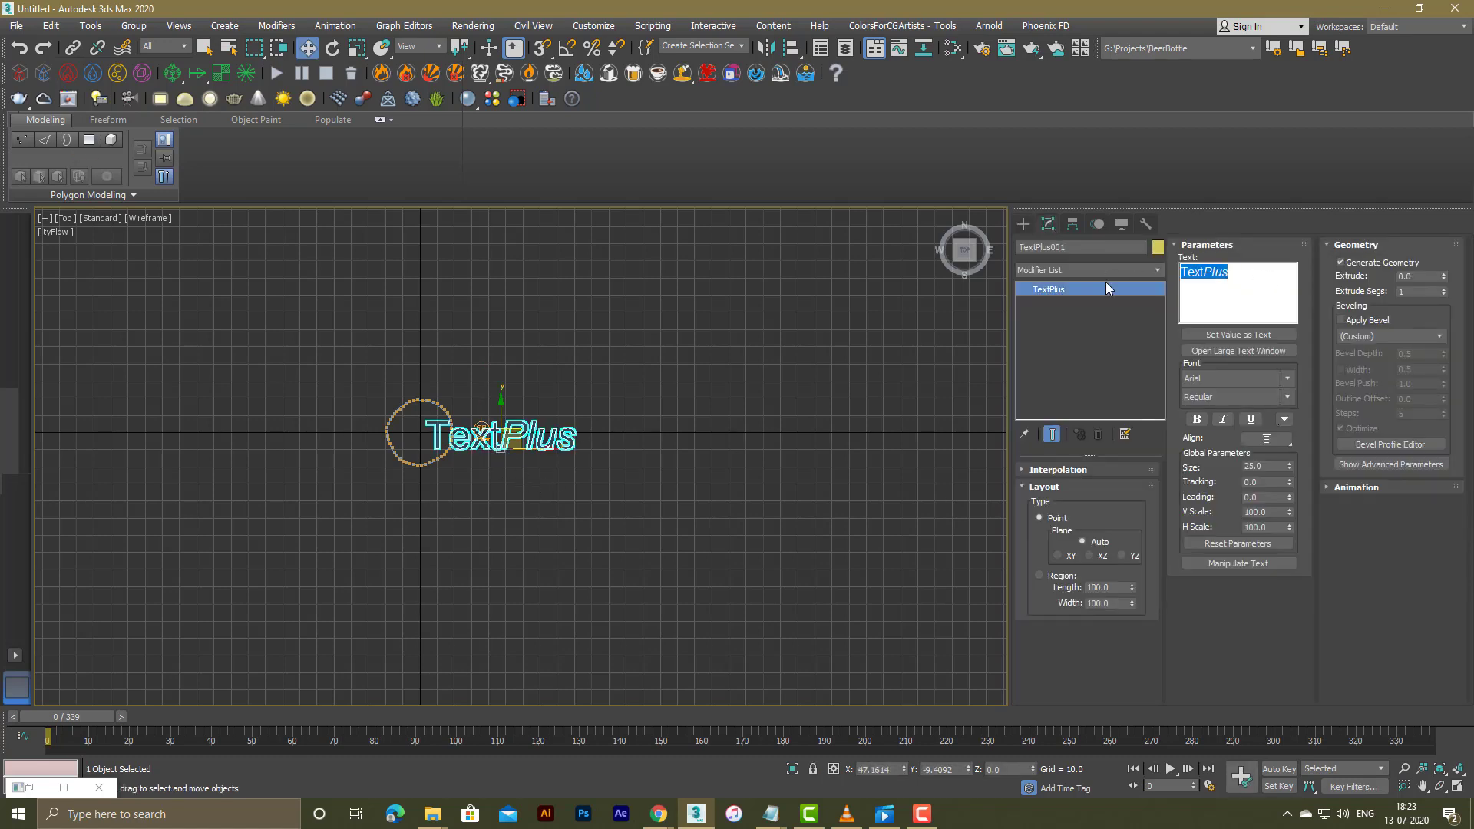
text(N)
click(1202, 393)
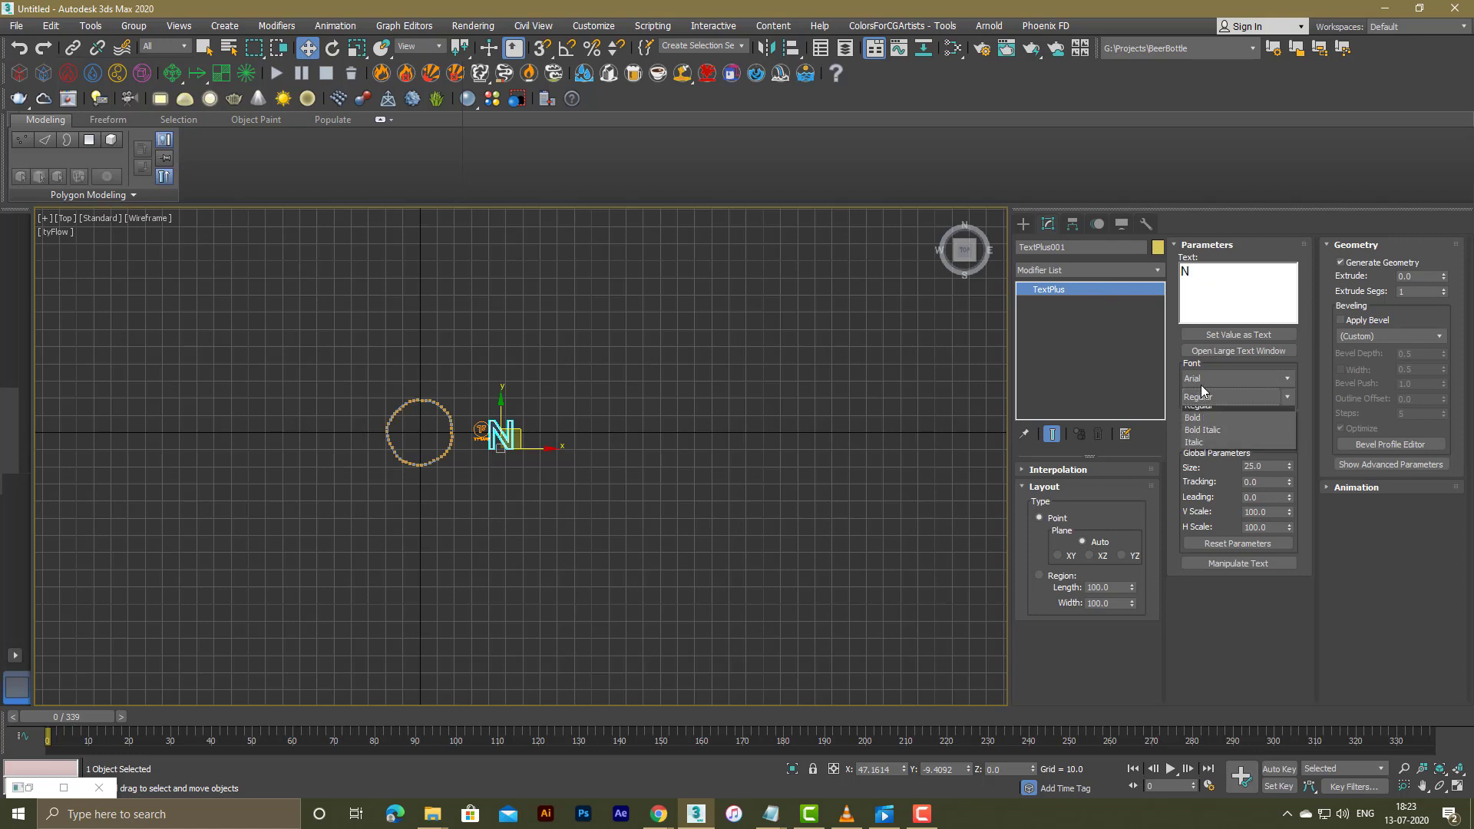
click(1202, 386)
drag(1196, 273, 1179, 274)
click(1204, 374)
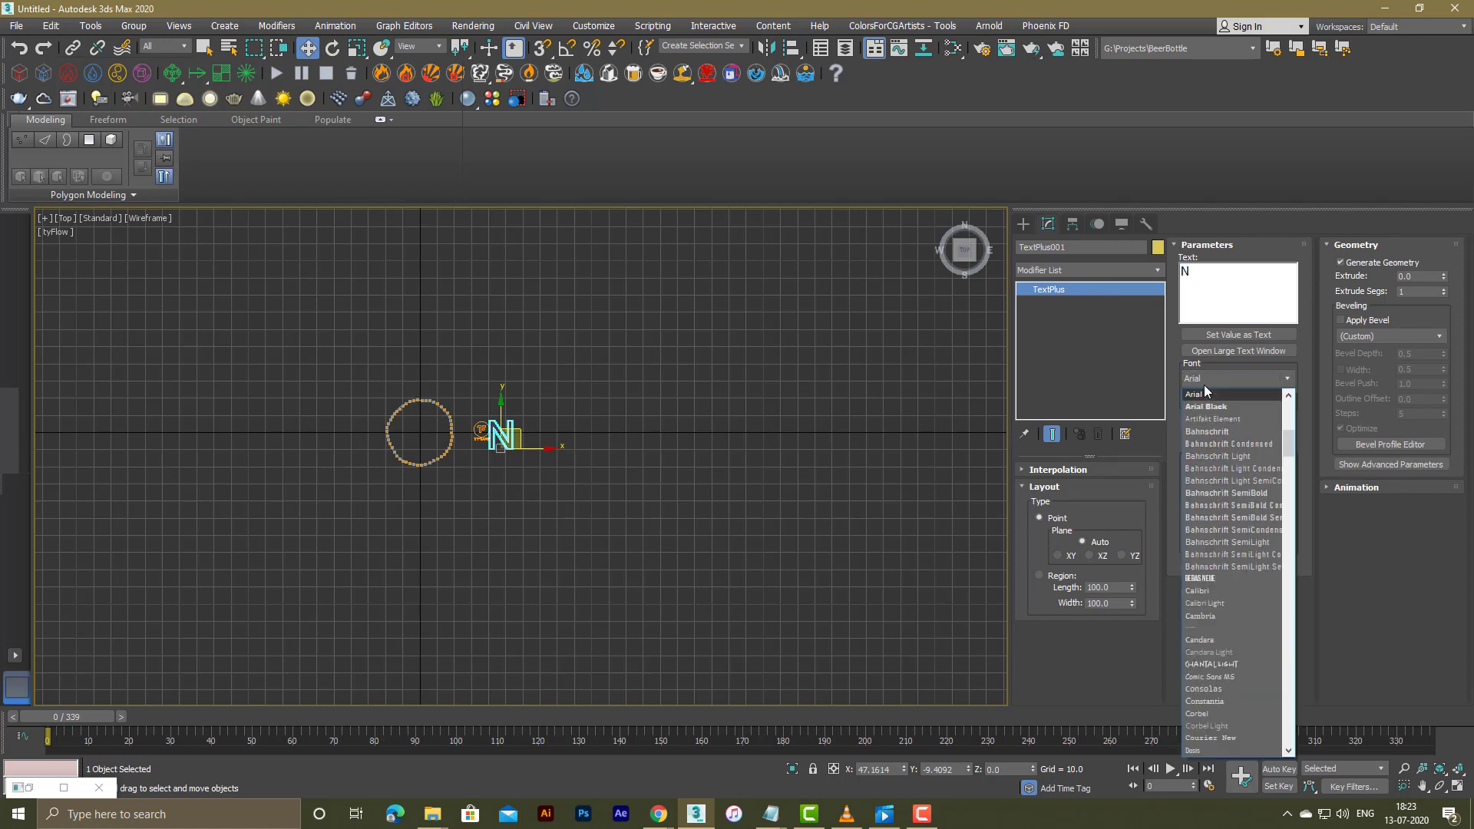
click(1205, 398)
Step: Scale up the letter N and move it so the particle circle sits inside the lower part of its right leg
scroll(537, 425, up, 3)
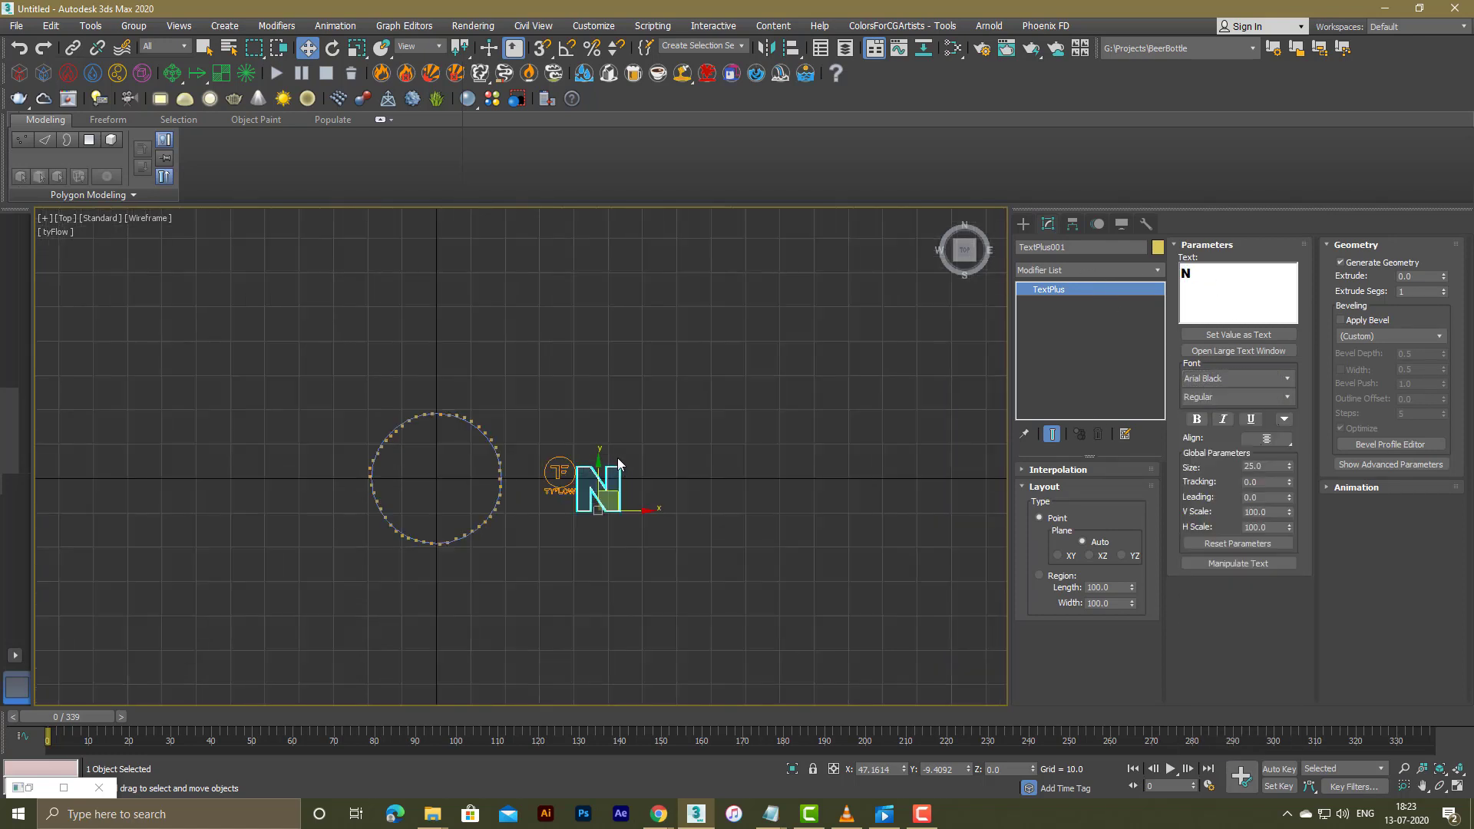
key(r)
drag(614, 472, 620, 249)
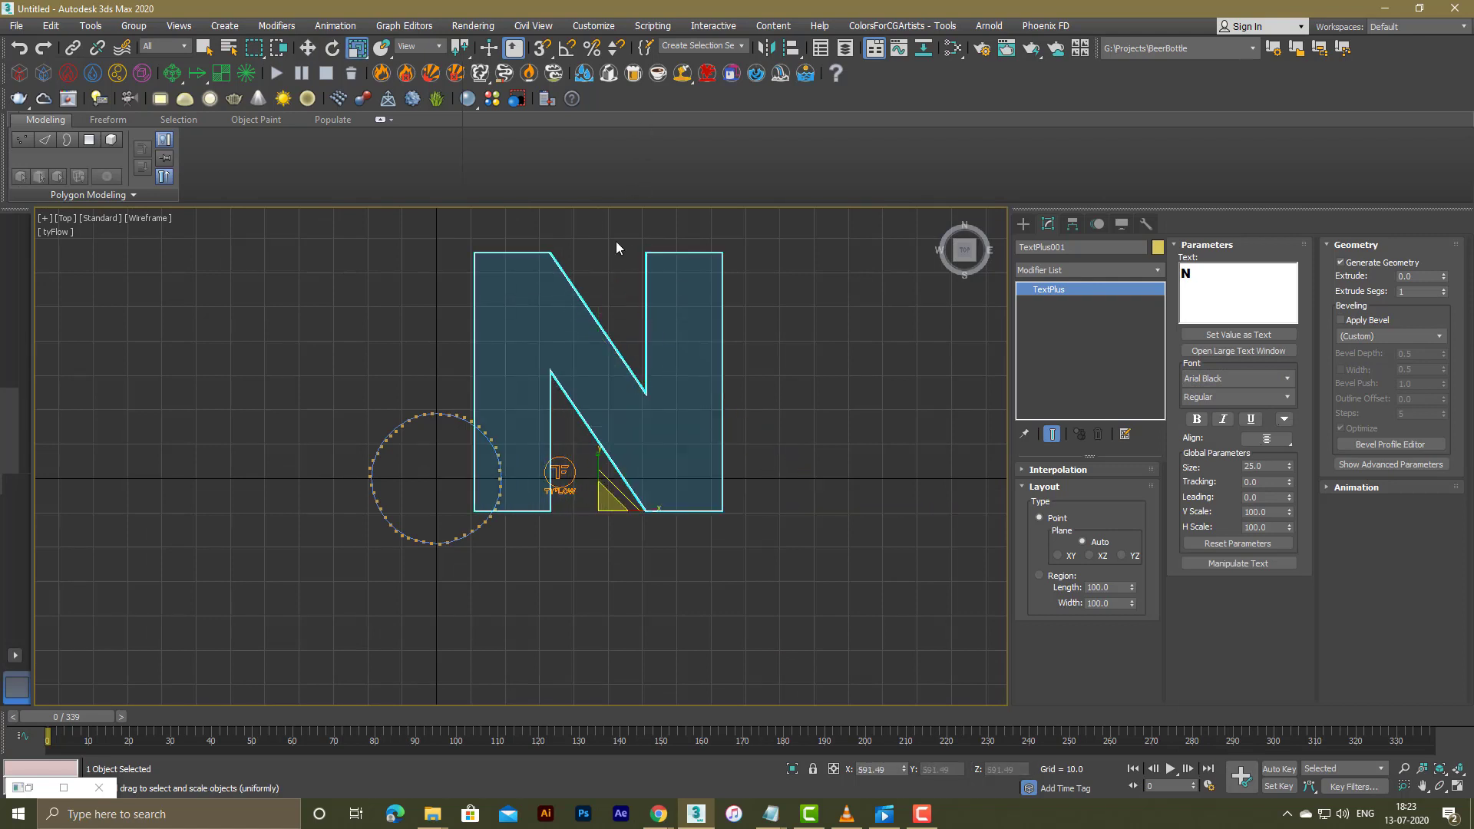
scroll(671, 342, down, 2)
scroll(670, 341, down, 2)
key(w)
drag(679, 391, 592, 449)
key(r)
drag(624, 350, 634, 230)
scroll(584, 630, down, 3)
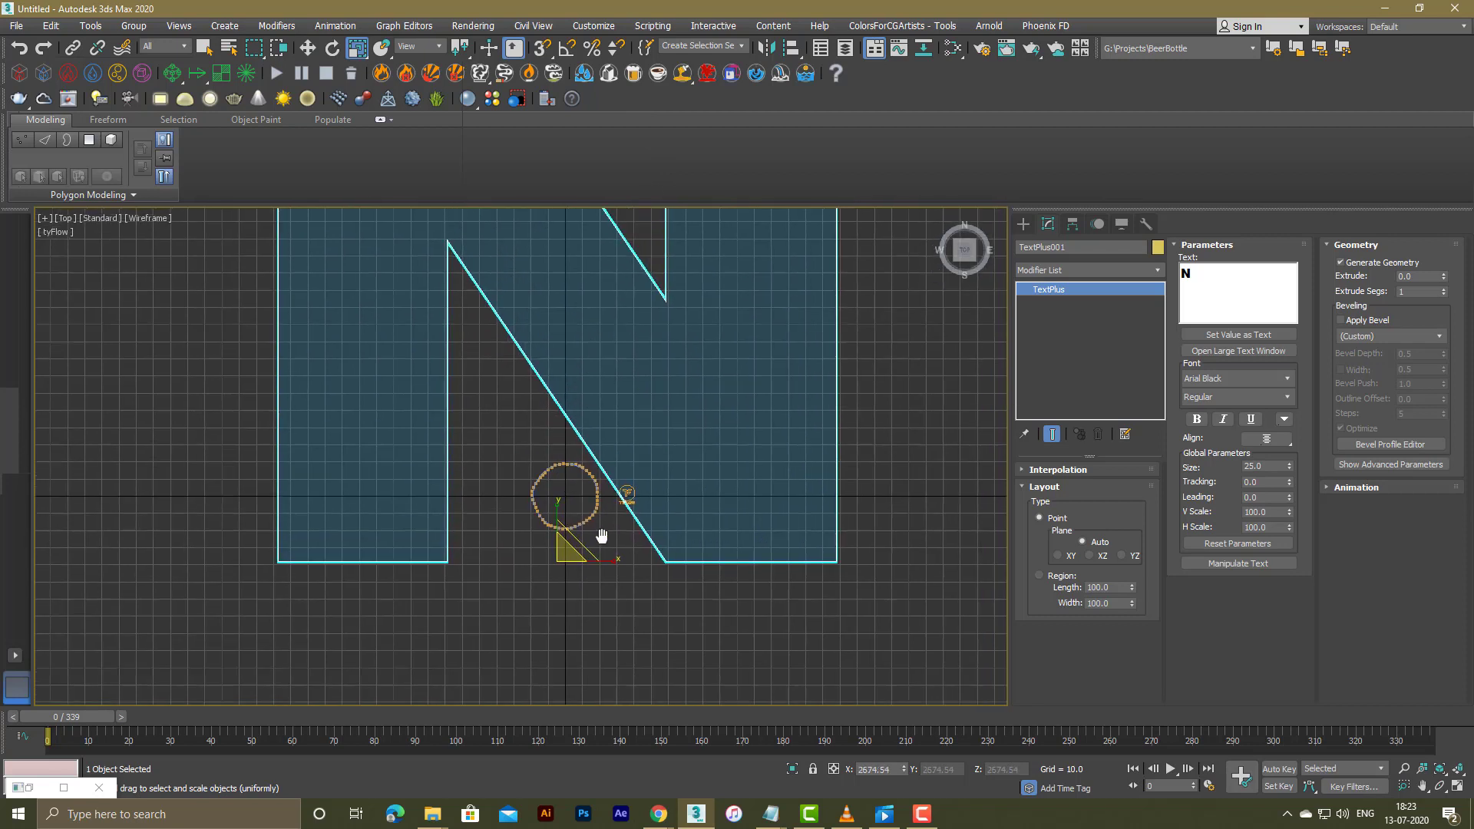
key(w)
drag(584, 558, 525, 566)
key(r)
scroll(525, 572, up, 3)
key(w)
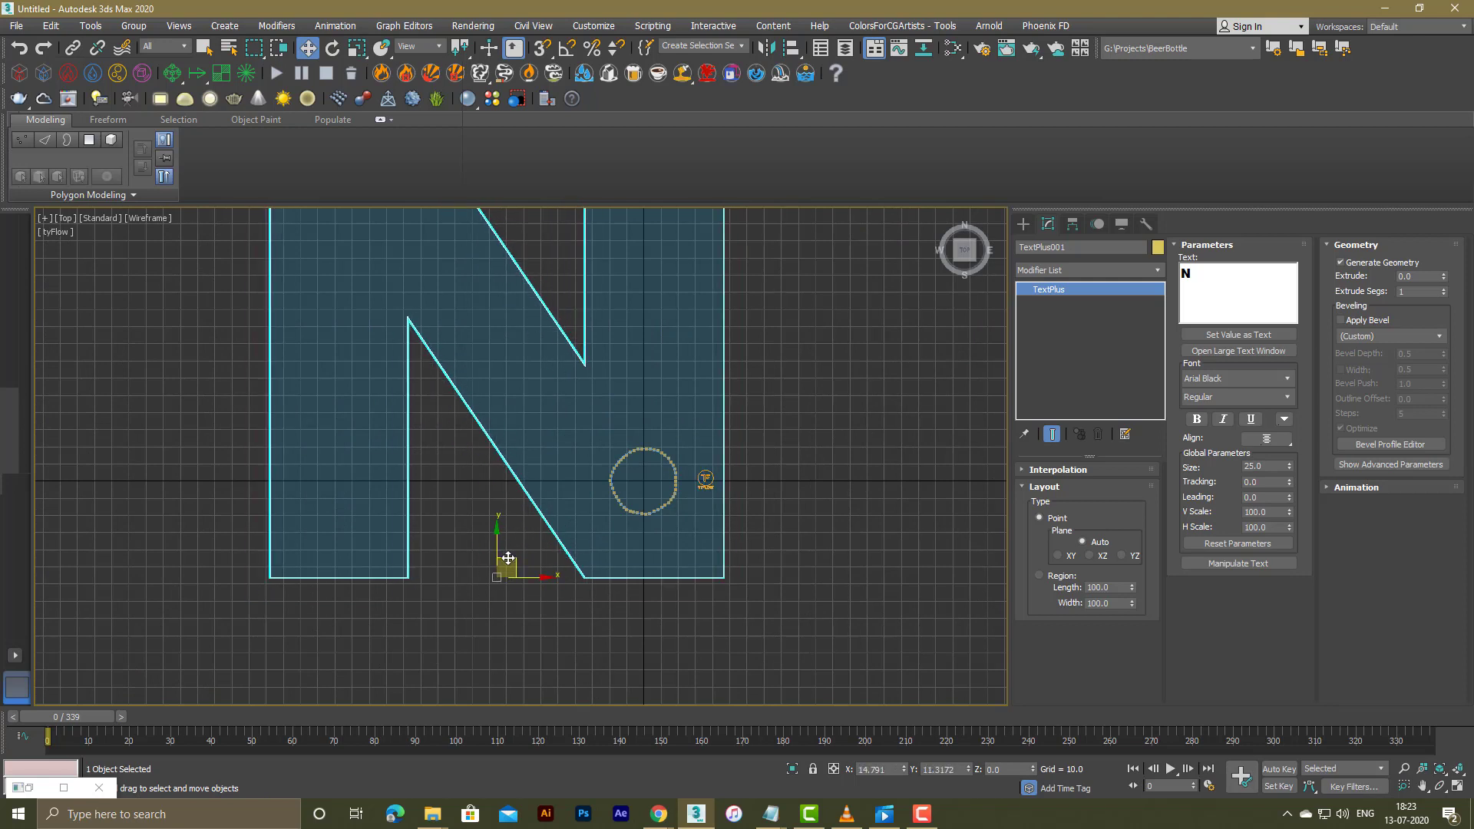
scroll(531, 567, down, 2)
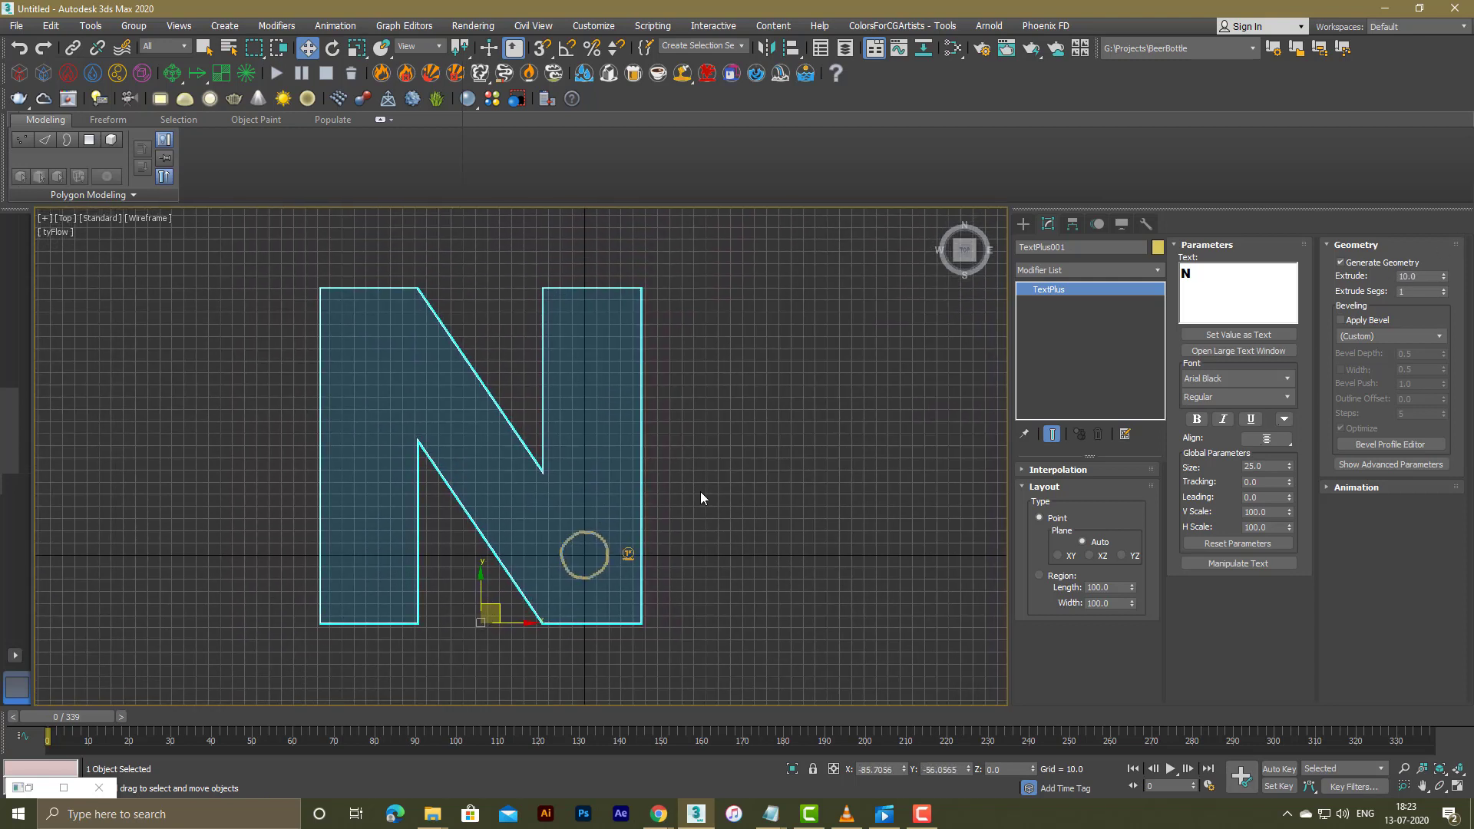
Step: In the Perspective view, set the N's extrusion to 2.7 and lower it to about Z -18.24 so its volume encloses the circle
key(p)
mouse_move(698, 493)
alt+middle_down()
mouse_move(599, 487)
mouse_move(536, 444)
mouse_move(604, 408)
alt+middle_up()
key(F3)
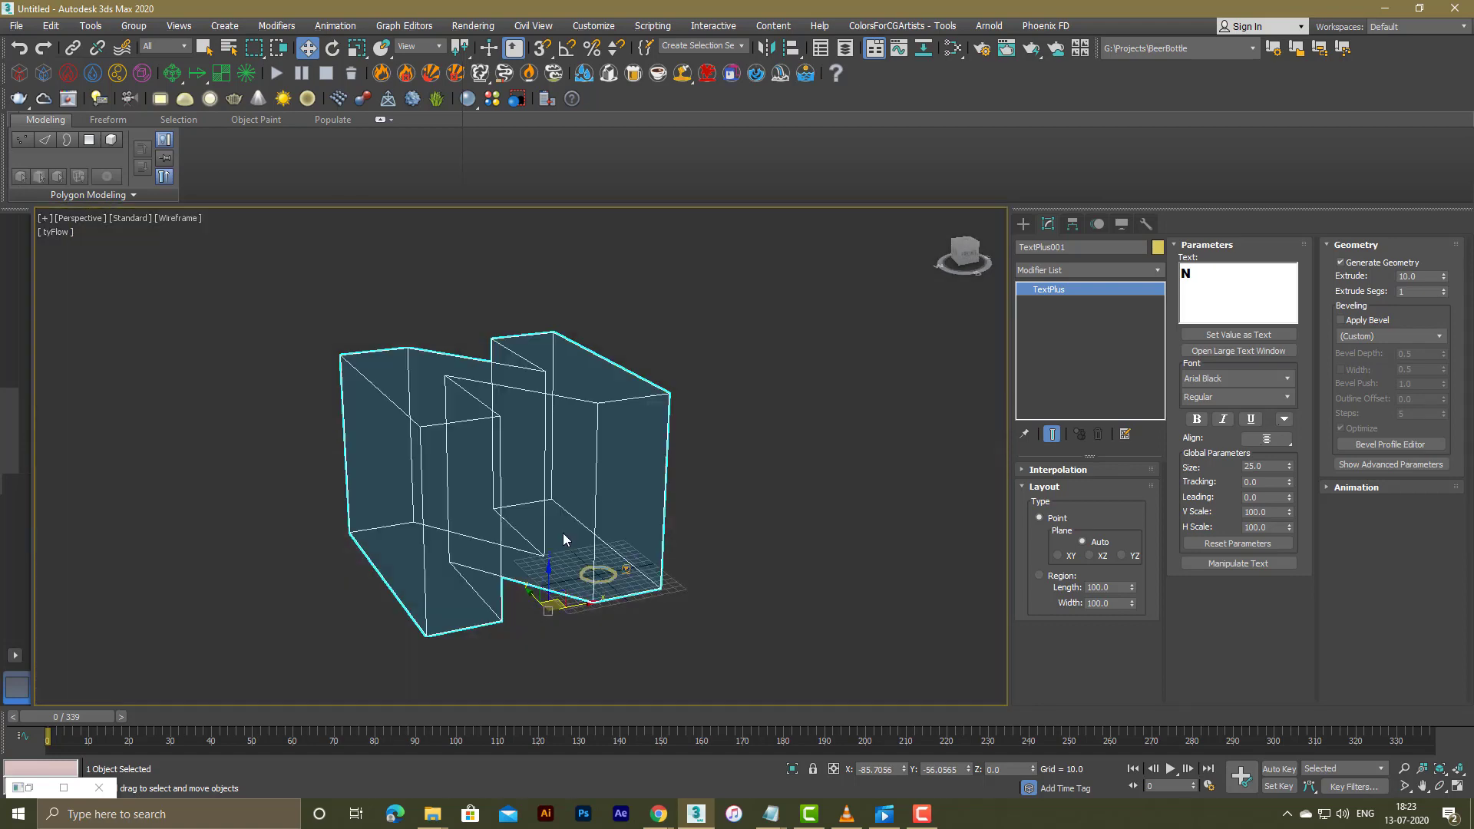
scroll(616, 469, up, 3)
drag(1444, 278, 1438, 347)
middle_drag(705, 510, 553, 376)
scroll(449, 446, up, 3)
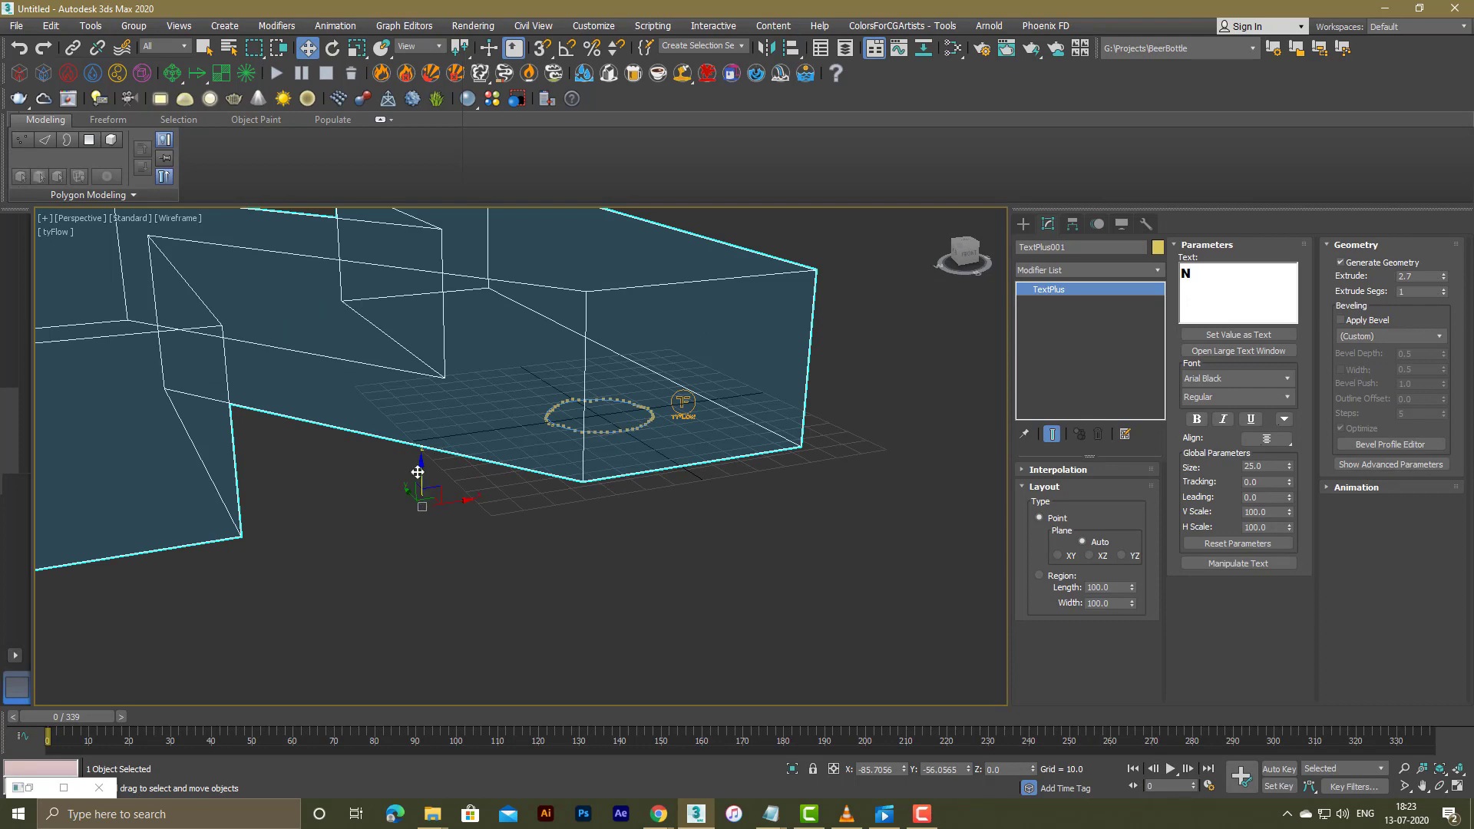
drag(419, 474, 416, 537)
alt+middle_drag(508, 446, 331, 681)
Step: Reopen the tyFlow editor, return to the Top view, play the particle growth briefly within the N, and rewind to frame 0
click(30, 788)
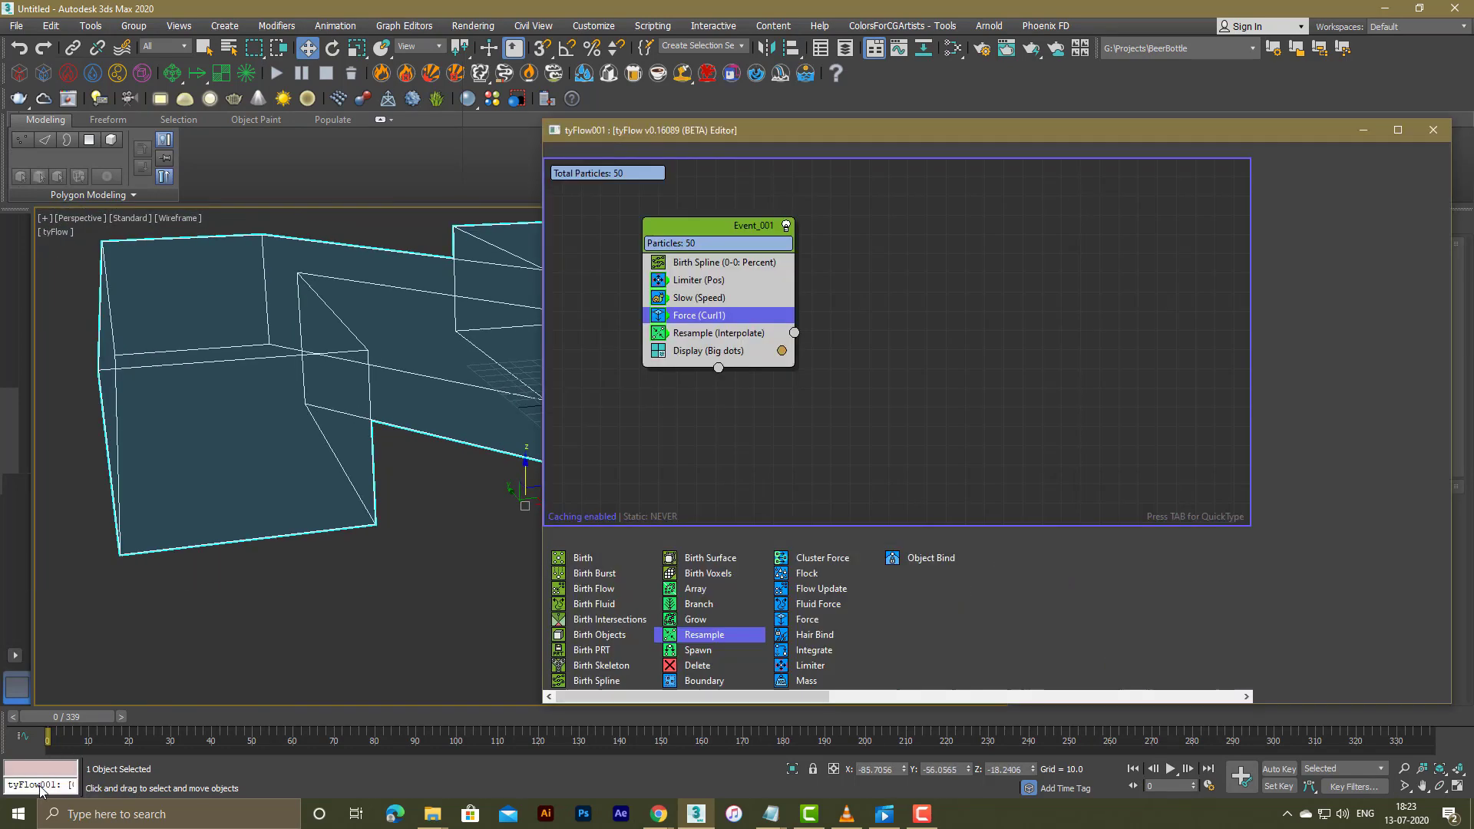
drag(886, 126, 977, 84)
key(t)
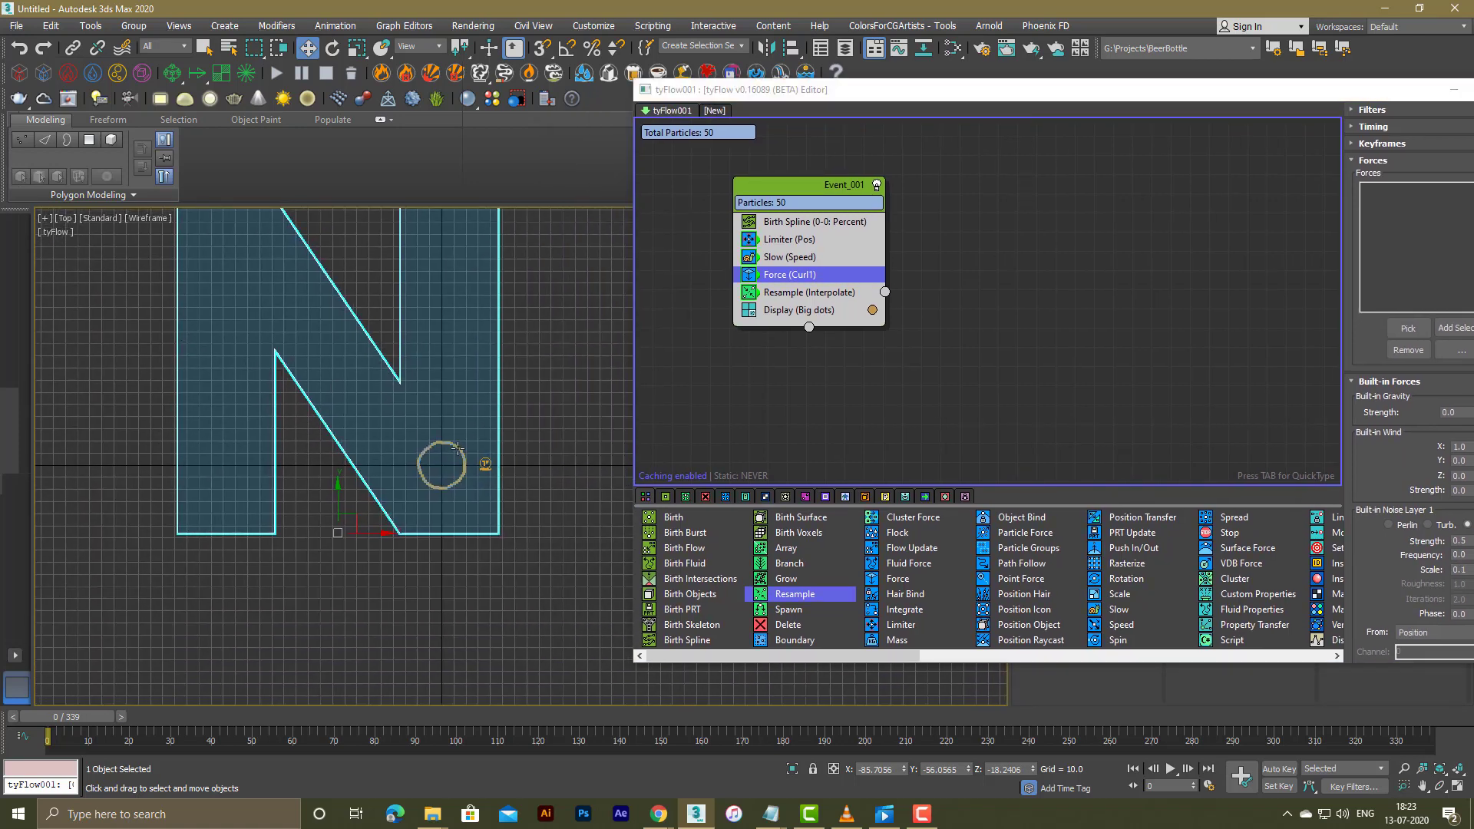
click(1172, 769)
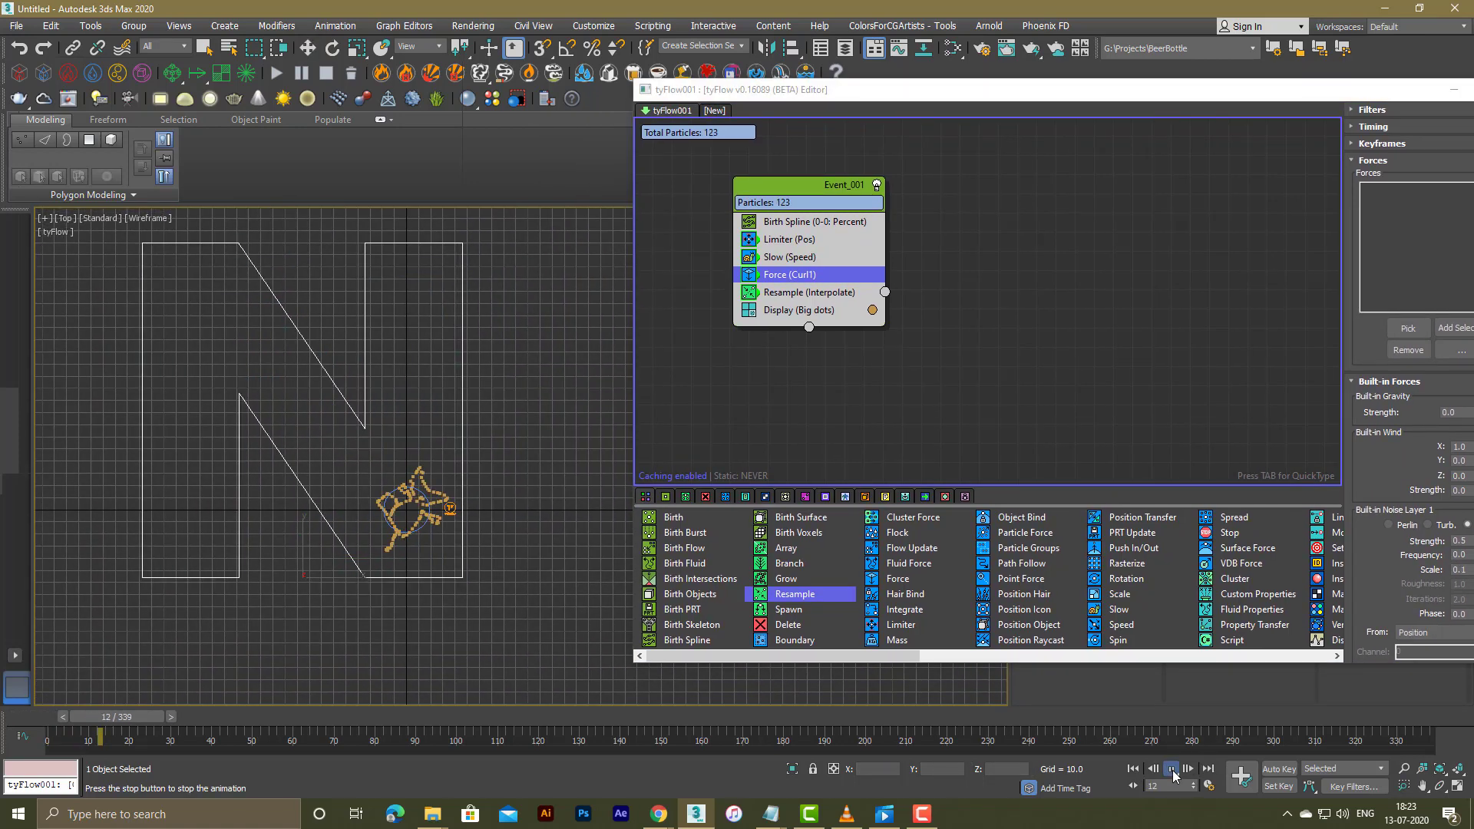
click(1170, 768)
click(1132, 769)
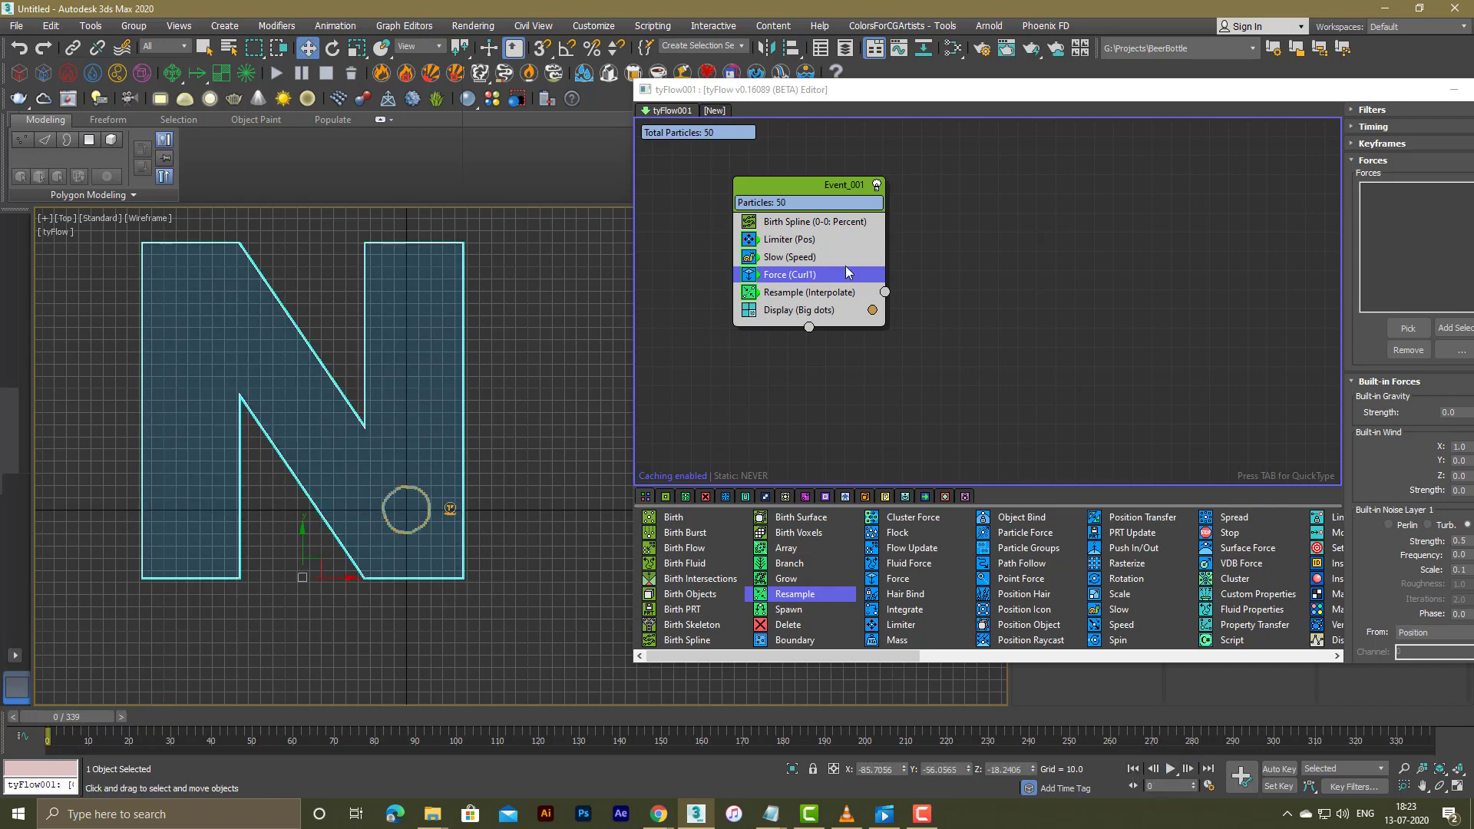
Step: Add a Surface Test operator below Resample in Event_001 and pick the letter N as its test object
drag(1010, 91, 899, 49)
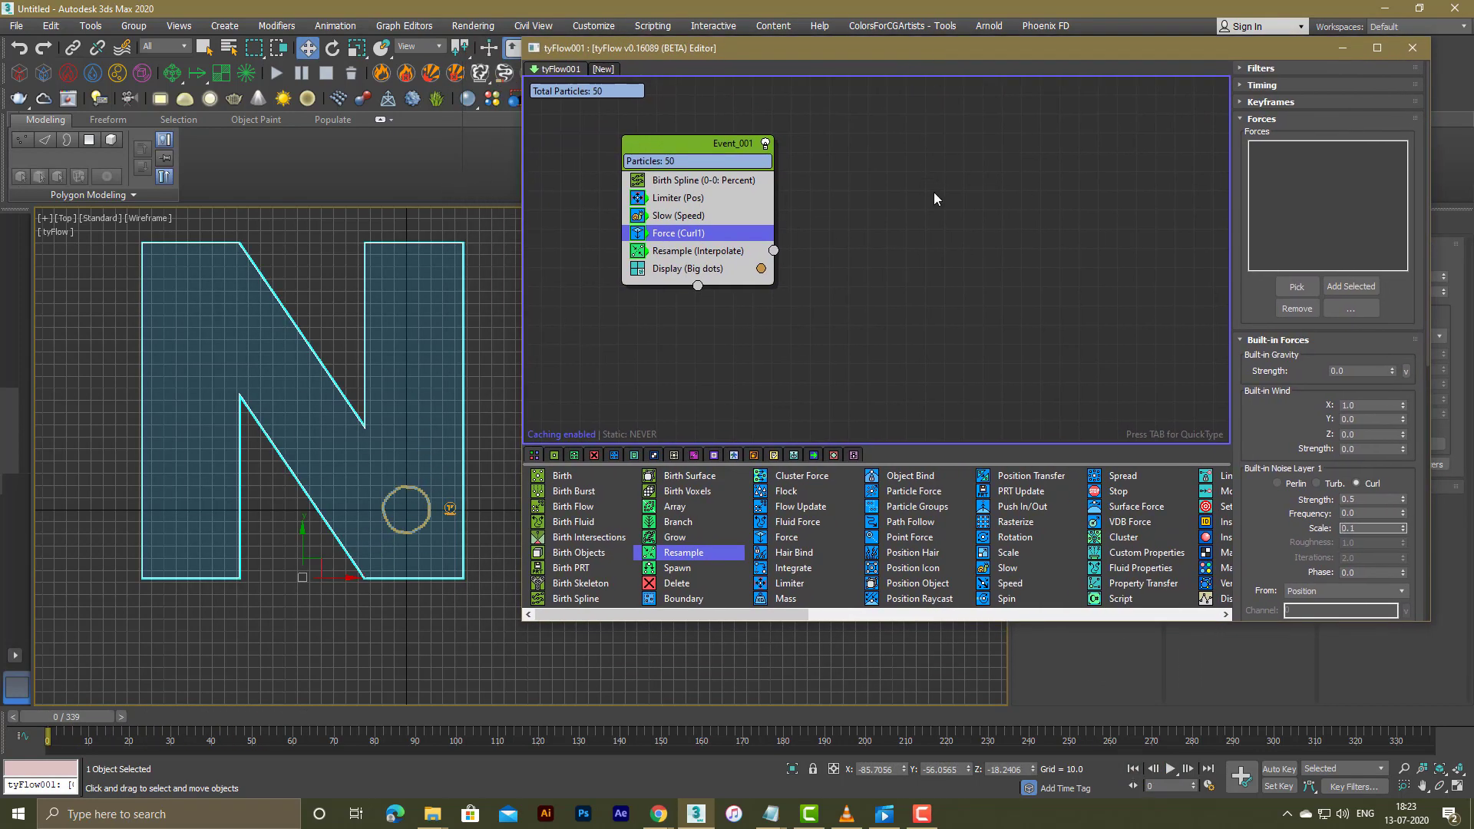
click(1001, 617)
drag(1001, 616, 1106, 607)
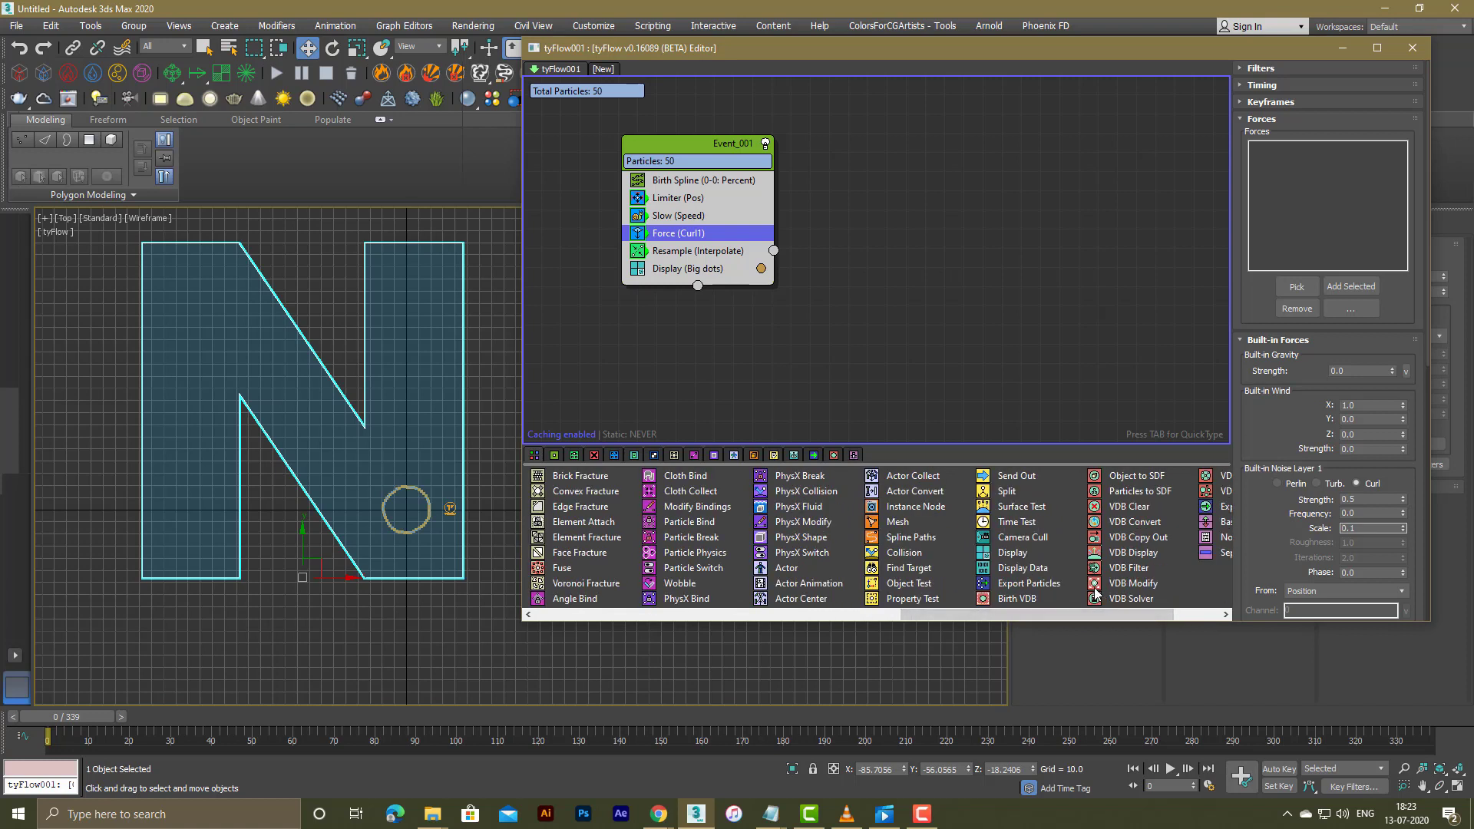
drag(1027, 510, 715, 307)
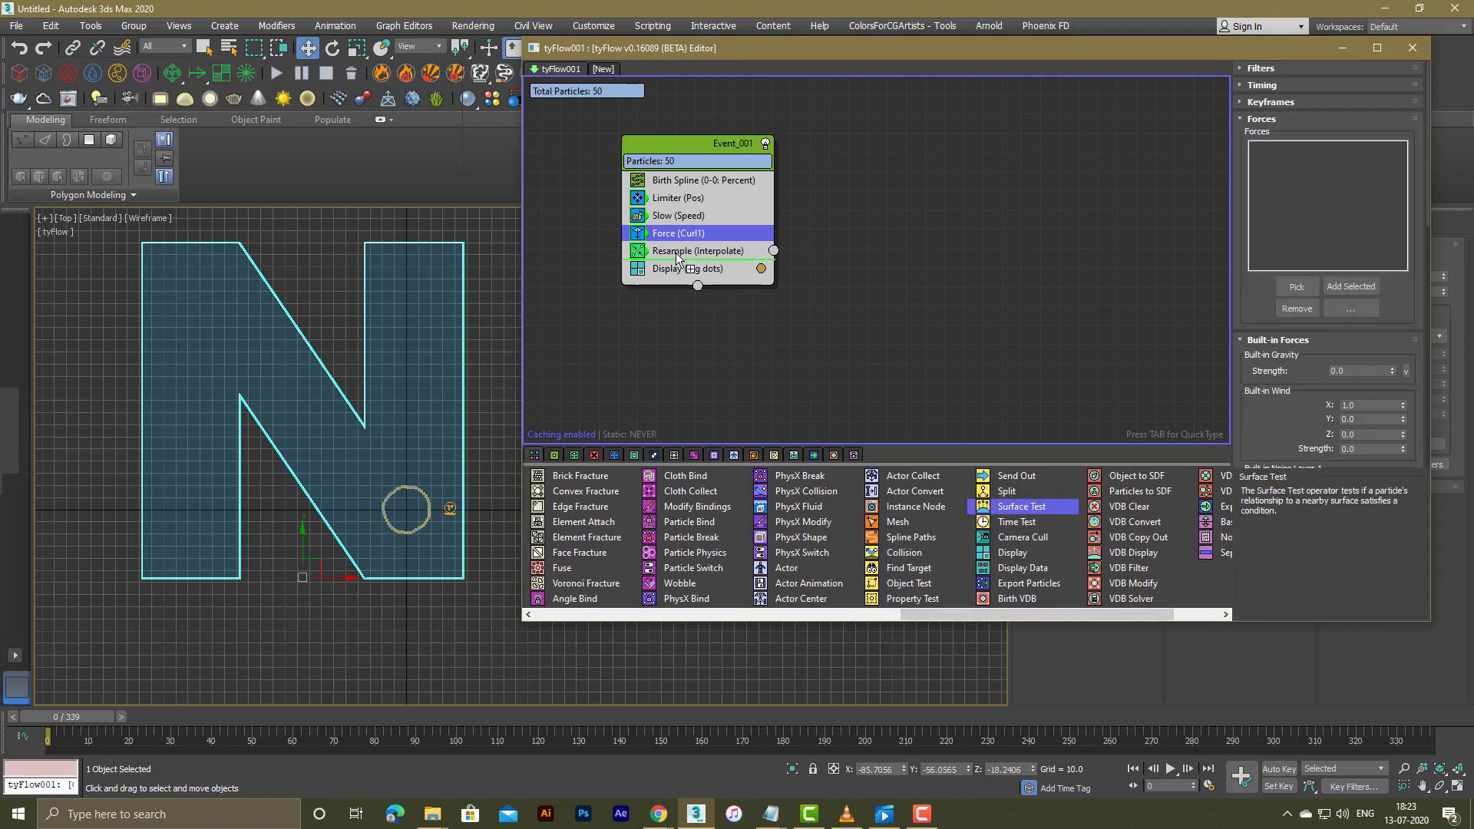
drag(675, 254, 675, 253)
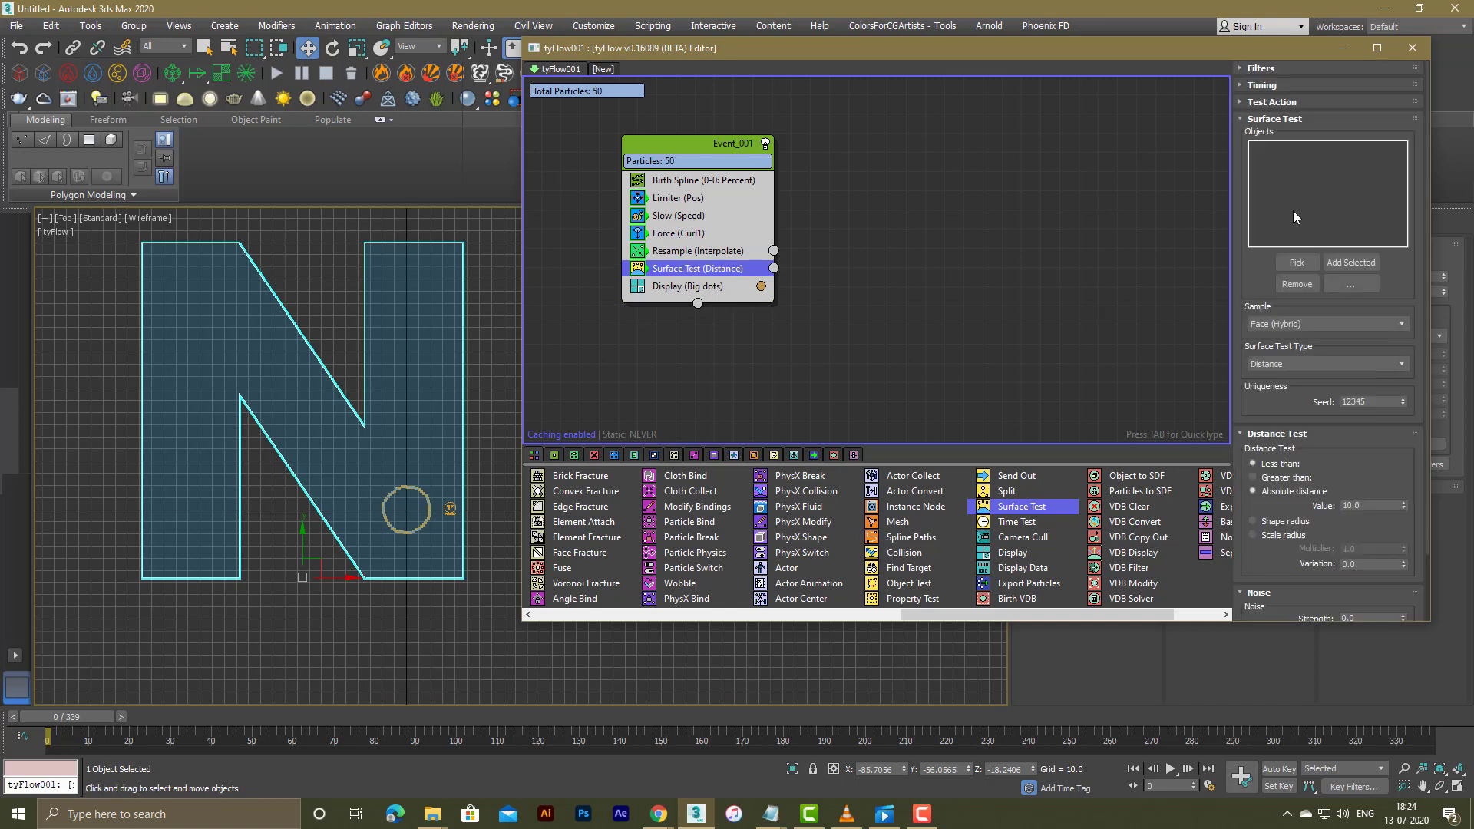
click(1296, 262)
click(461, 416)
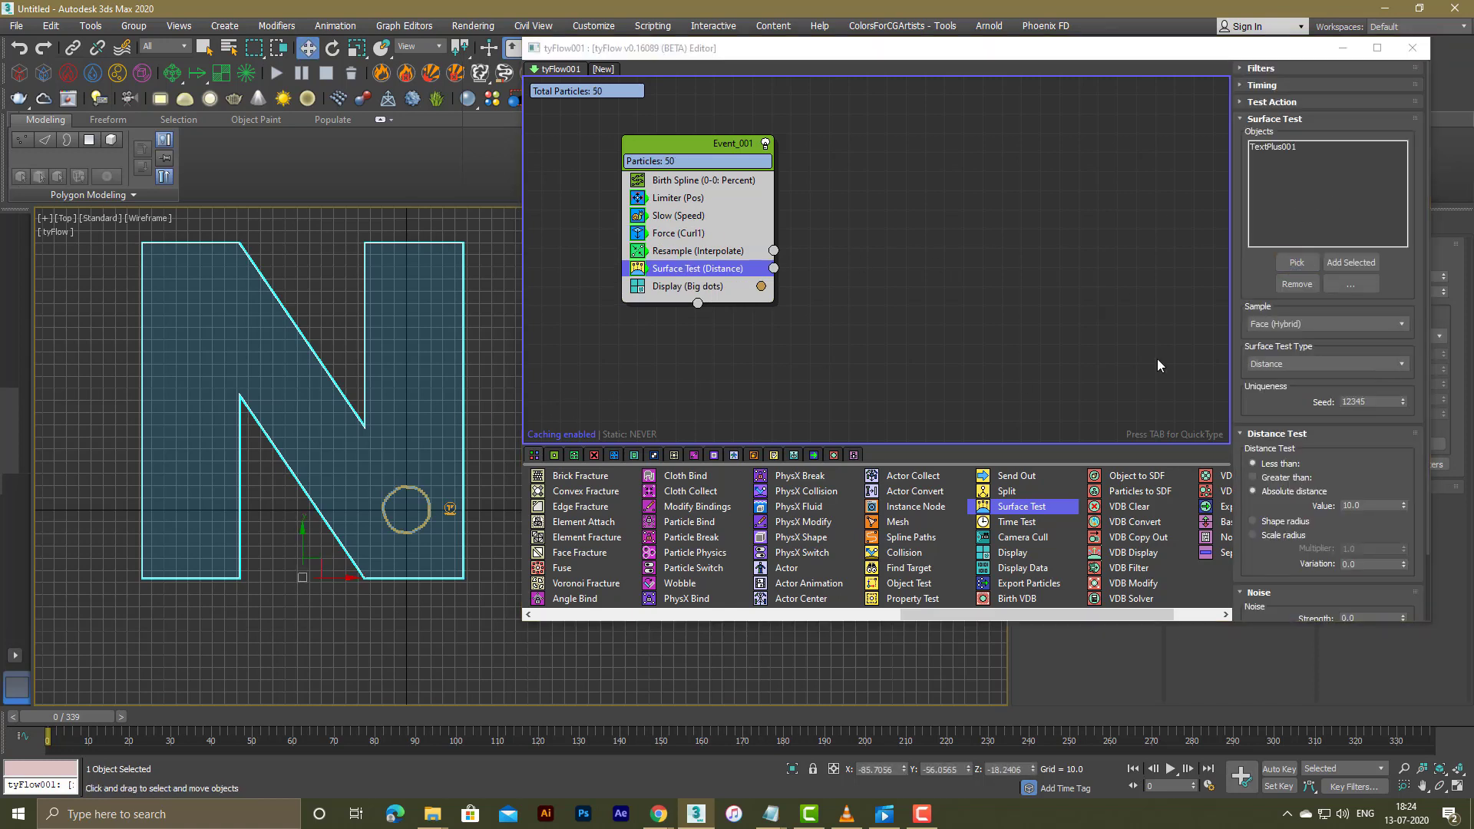
Step: Set the Surface Test type to Volume (Outside)
click(1288, 363)
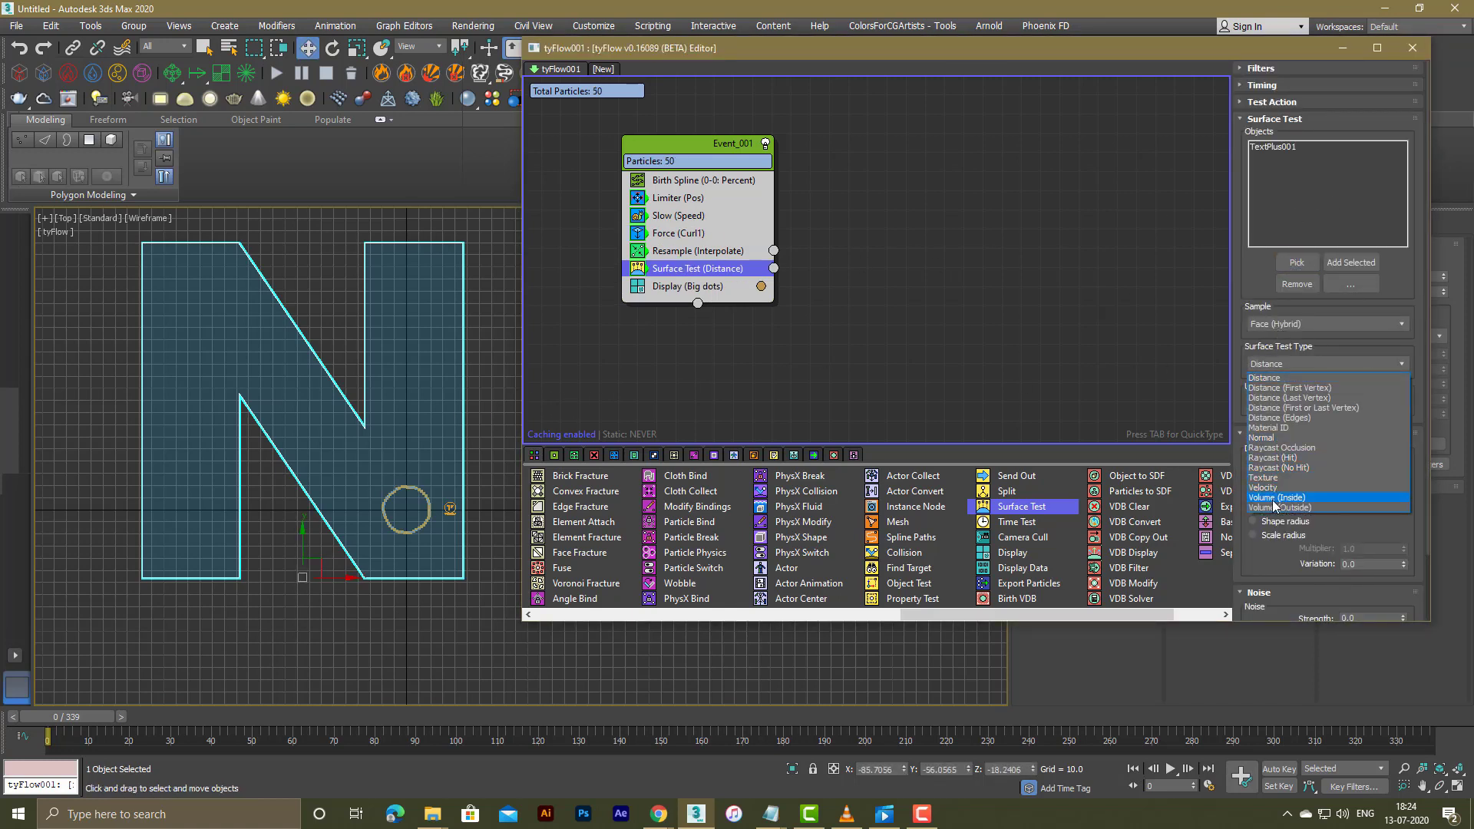
click(1274, 498)
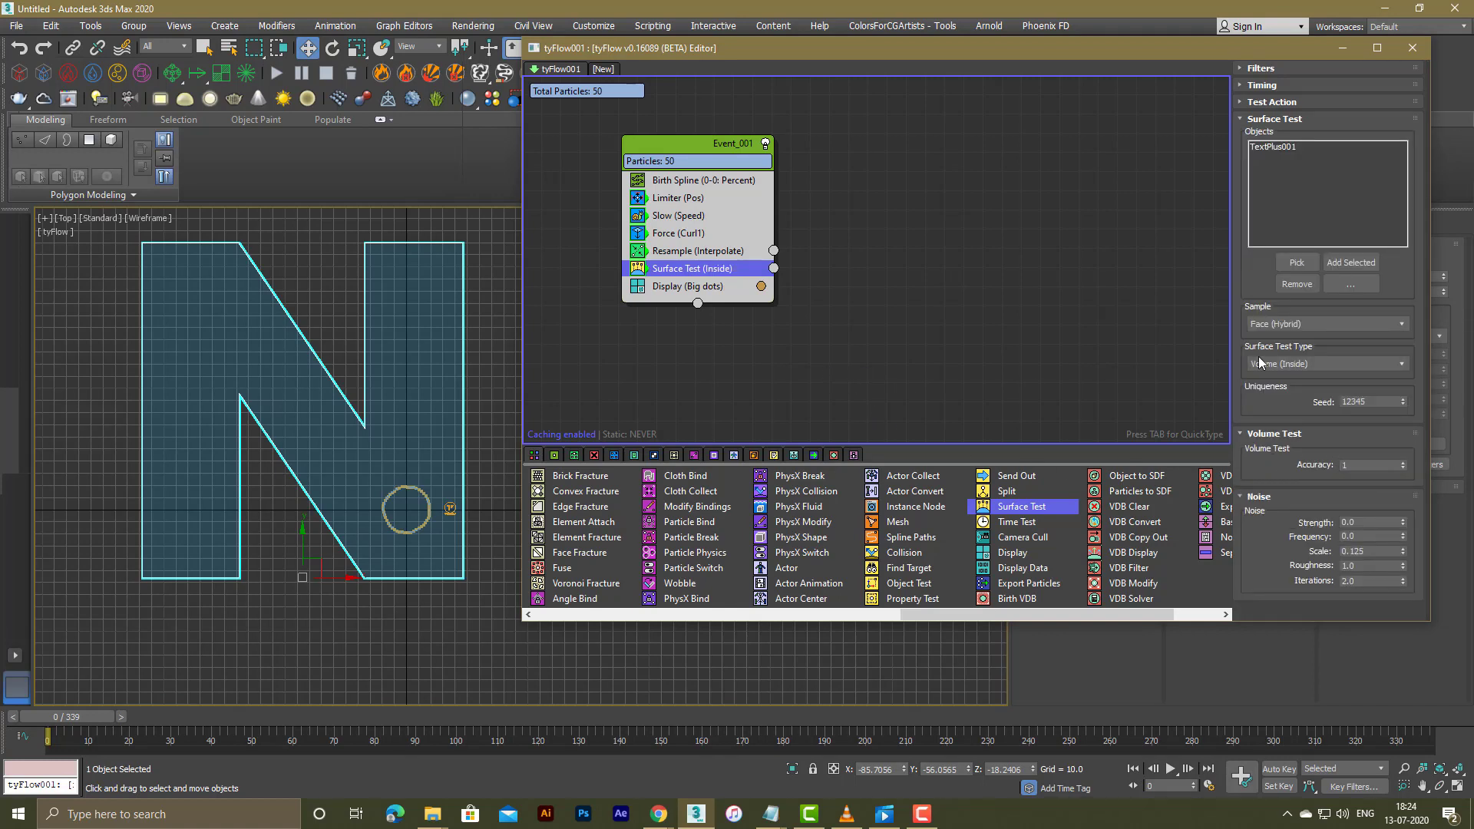
click(1283, 365)
click(1281, 507)
Step: Add a Stop operator as a new event and connect the Surface Test output to it
drag(890, 621, 890, 606)
click(838, 598)
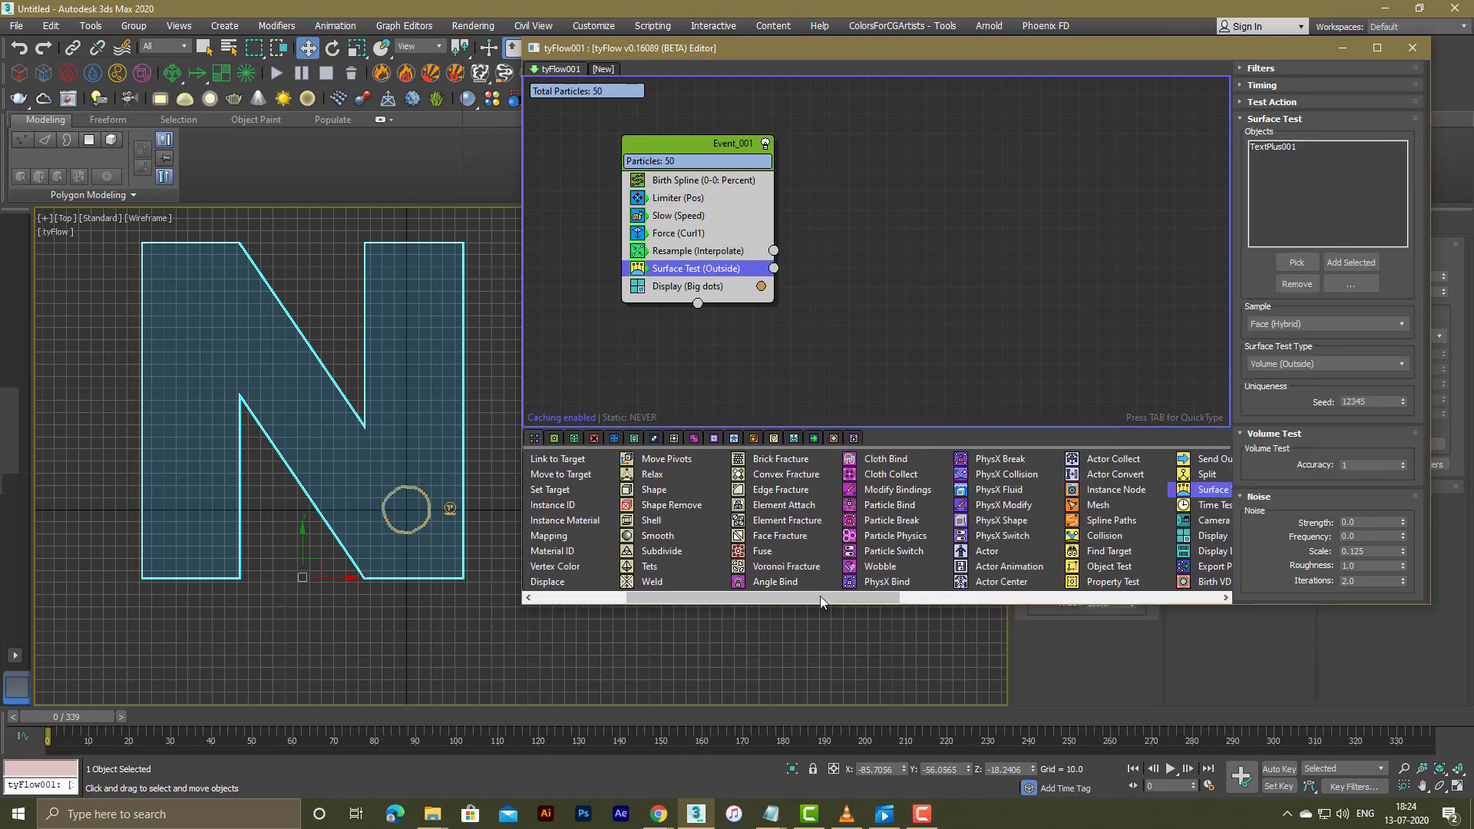
drag(897, 479, 846, 325)
Step: Play the simulation to about frame 87, inspect how the particles behave at the N's edge, and rewind to frame 0
click(1171, 769)
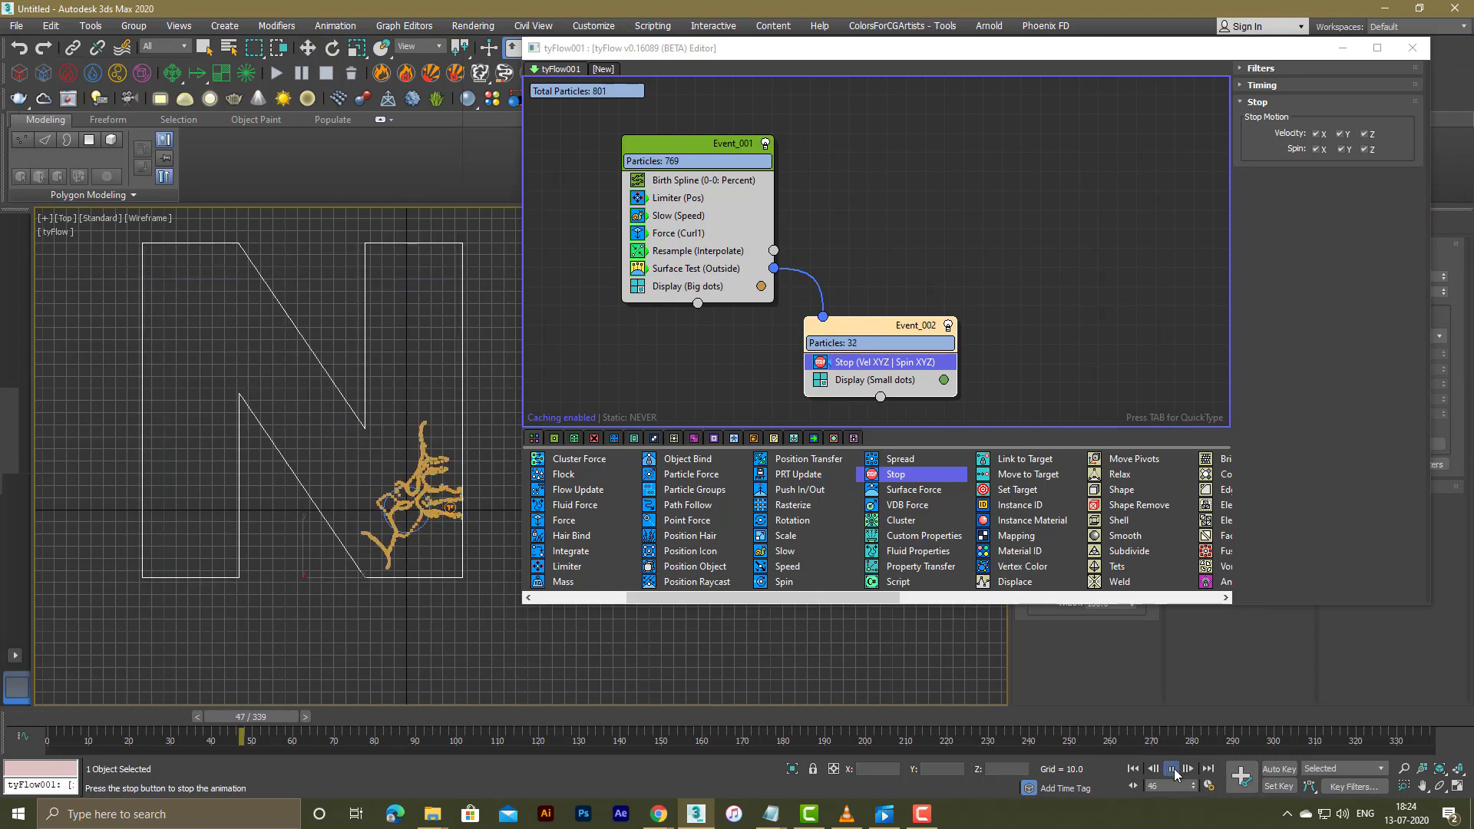
click(1172, 769)
key(w)
scroll(376, 499, up, 10)
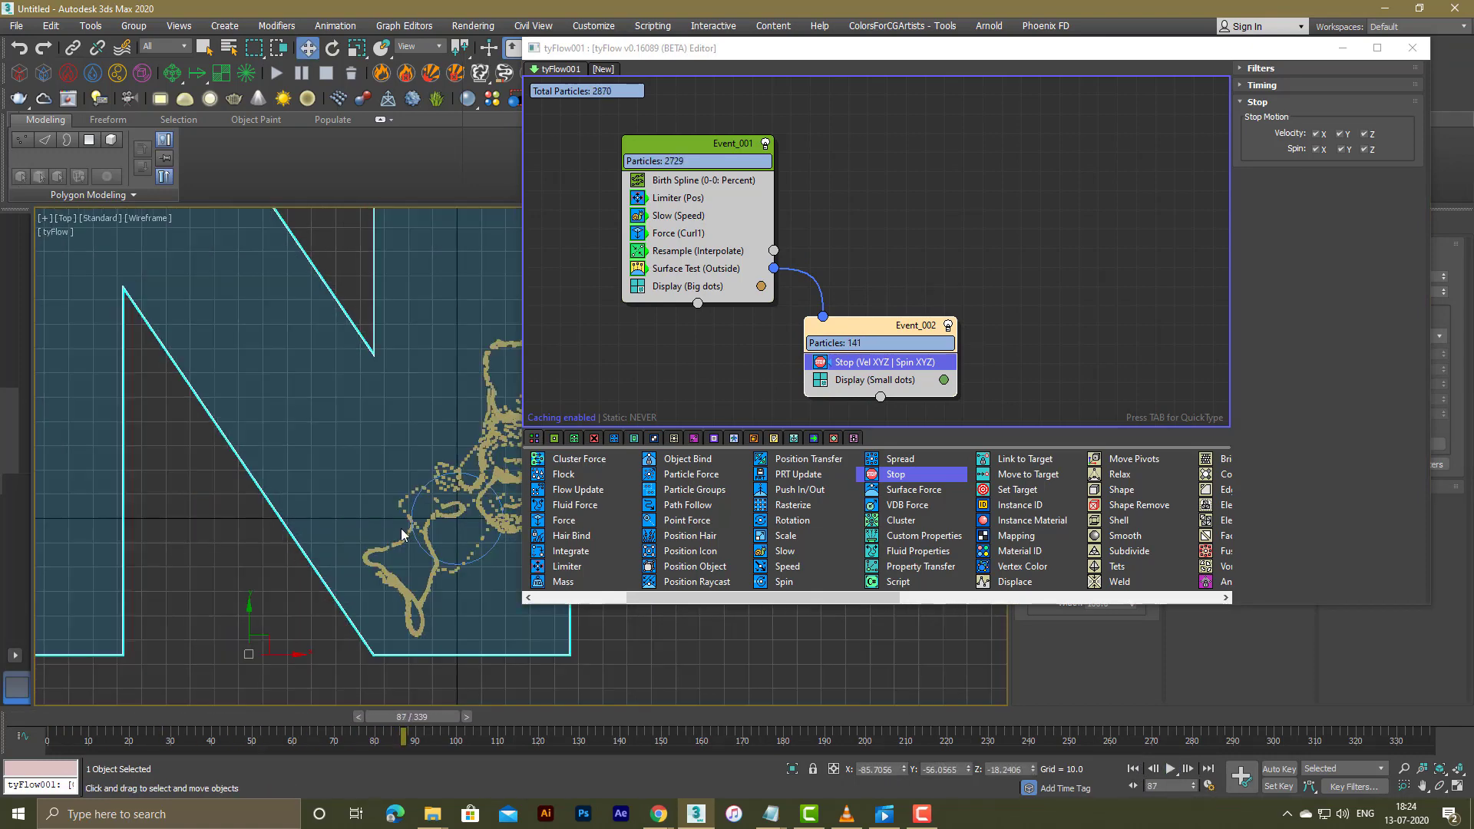
scroll(377, 499, down, 5)
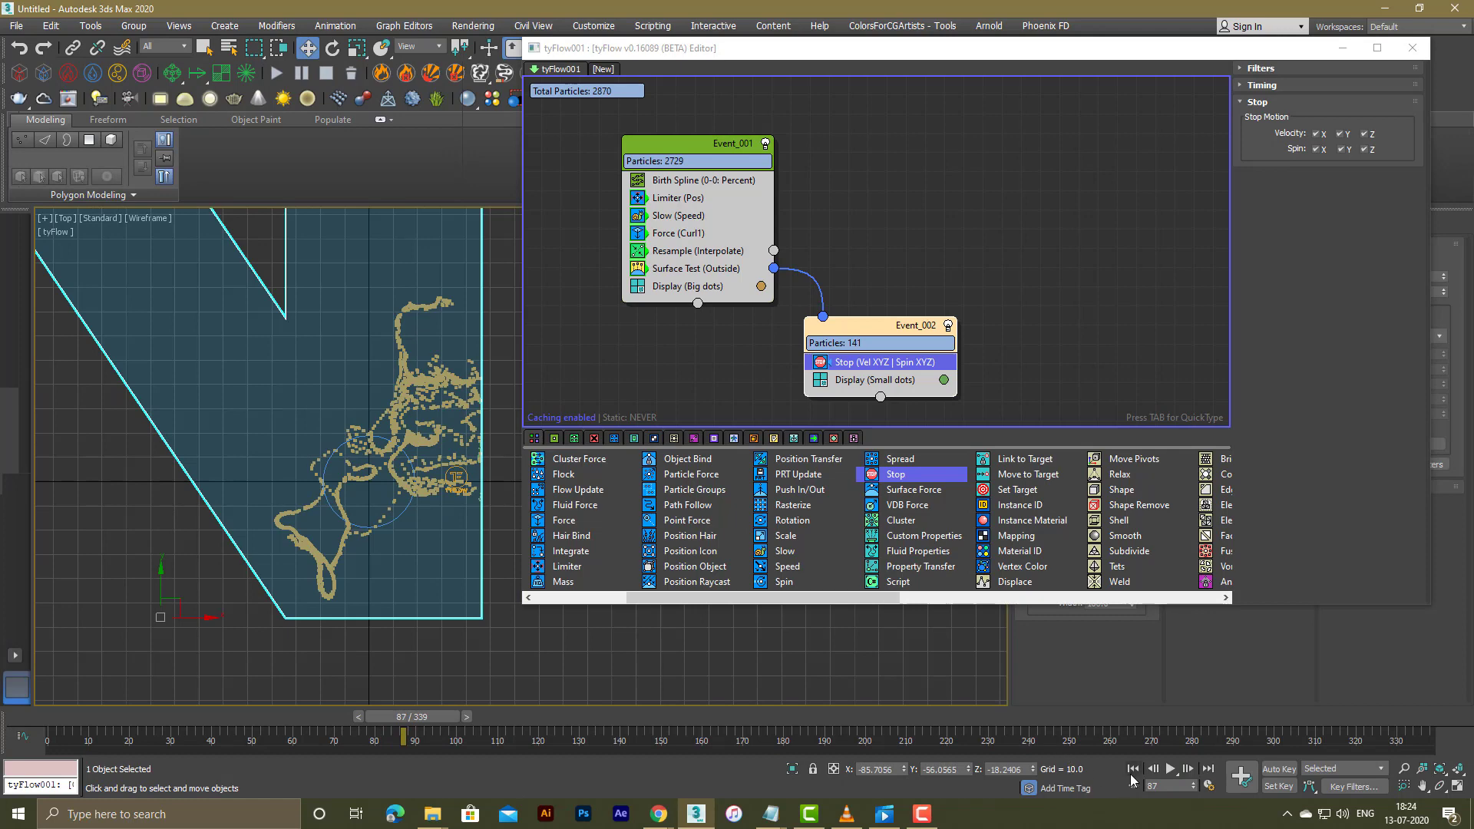
click(1132, 769)
scroll(404, 549, down, 6)
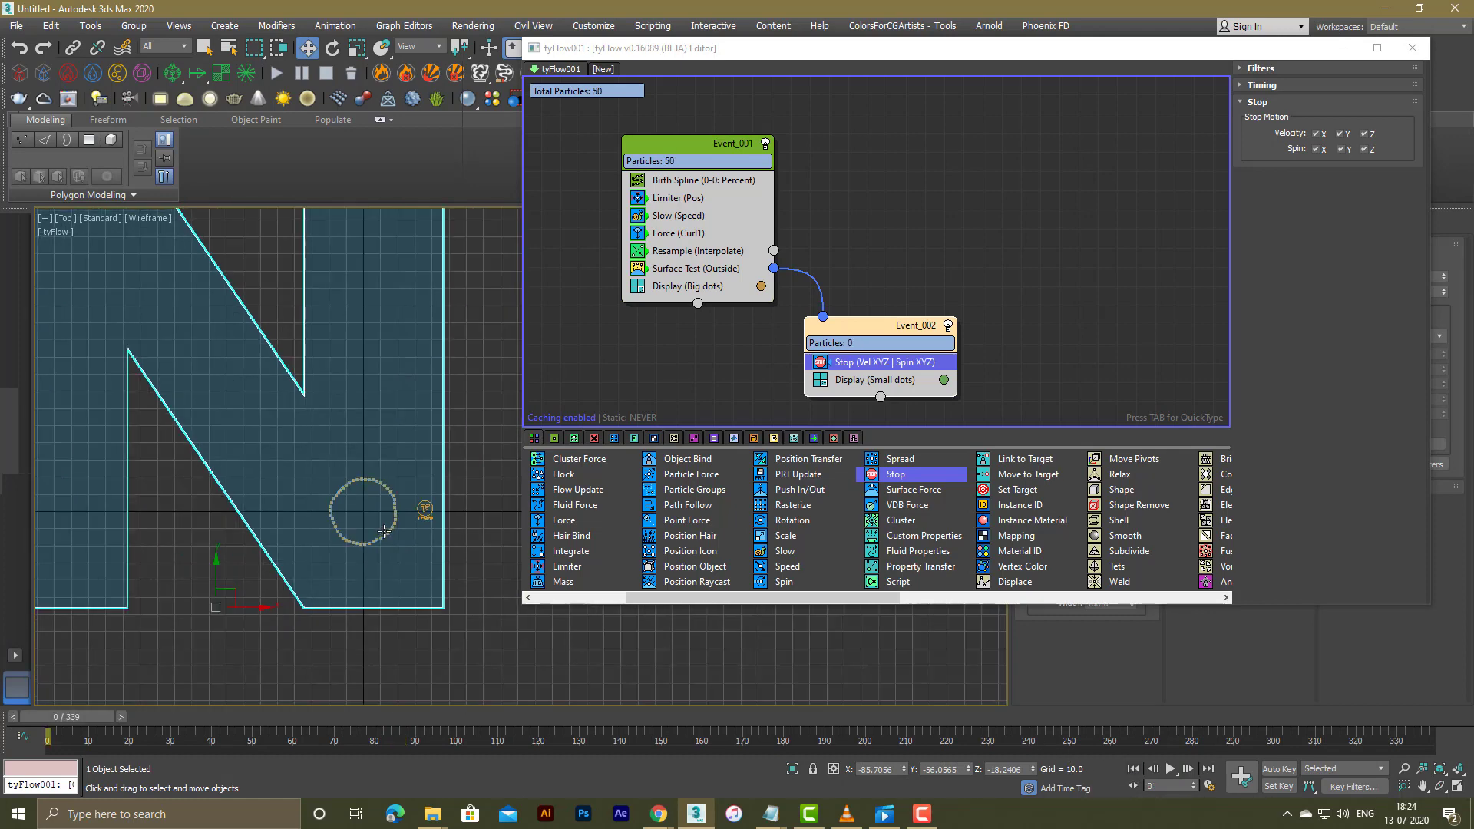
Step: Add a Particle Physics operator to Event_001 between Resample and Surface Test
click(696, 250)
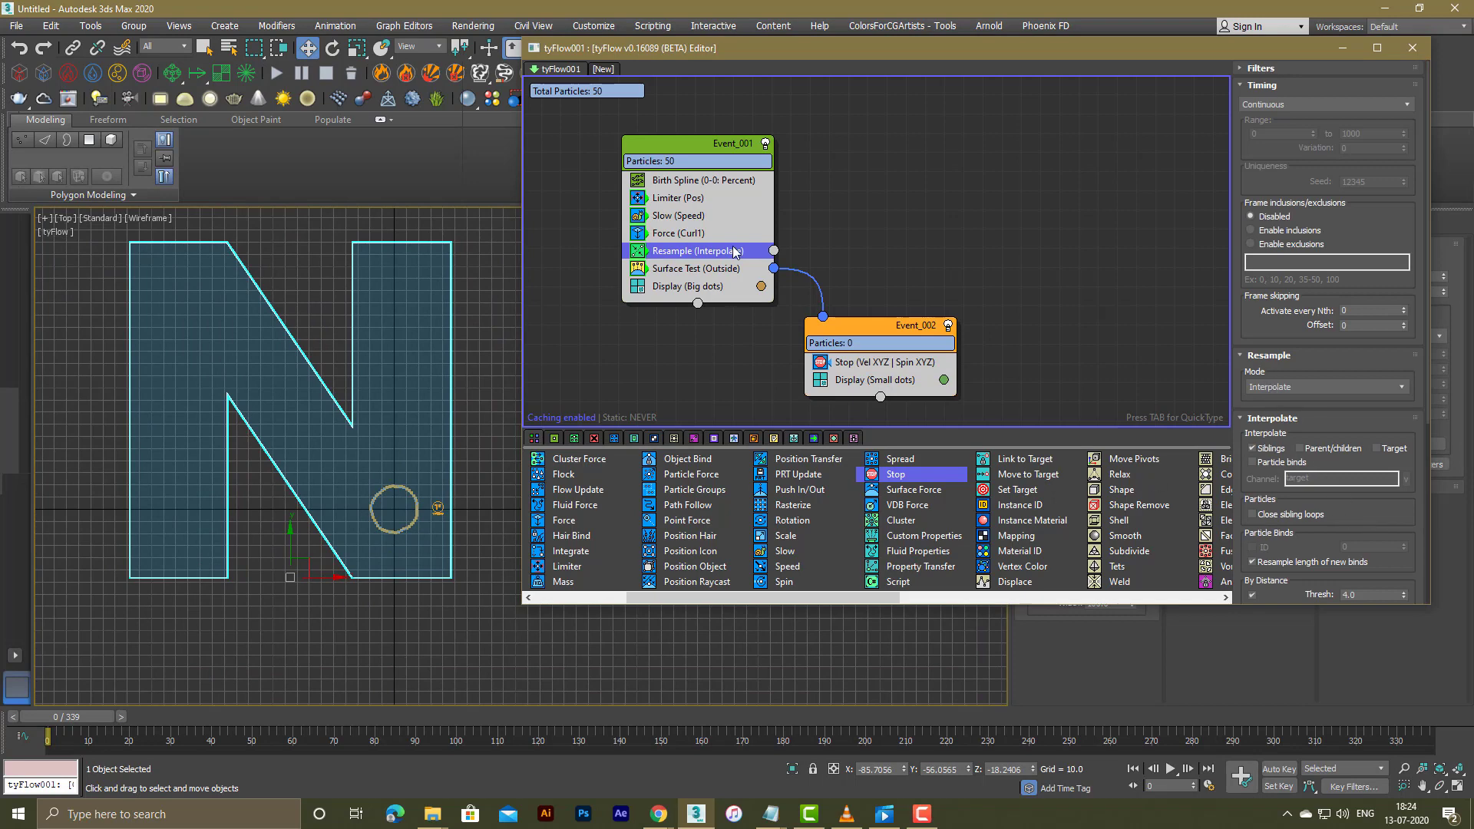
click(710, 269)
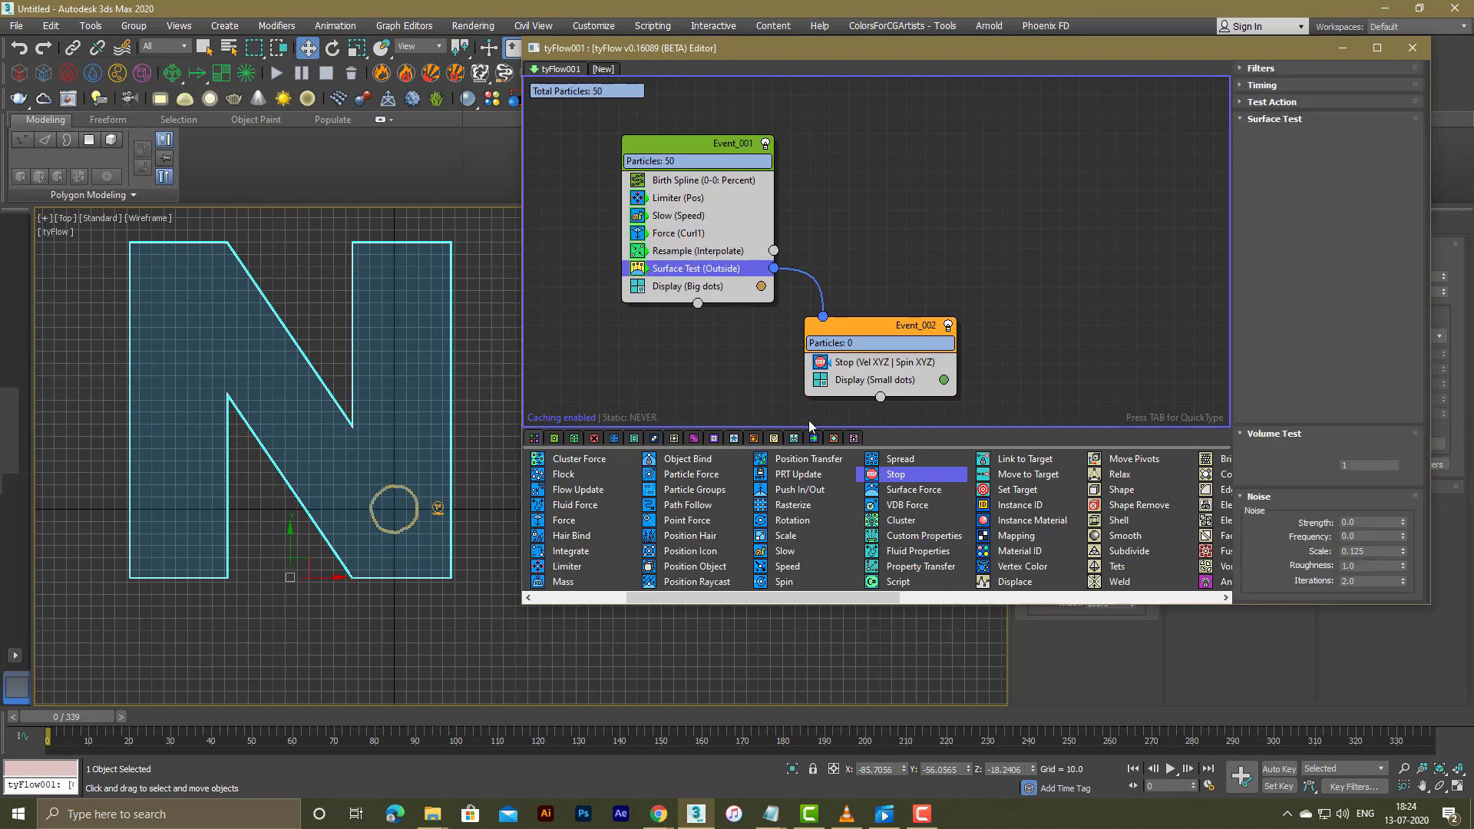
drag(878, 598, 835, 598)
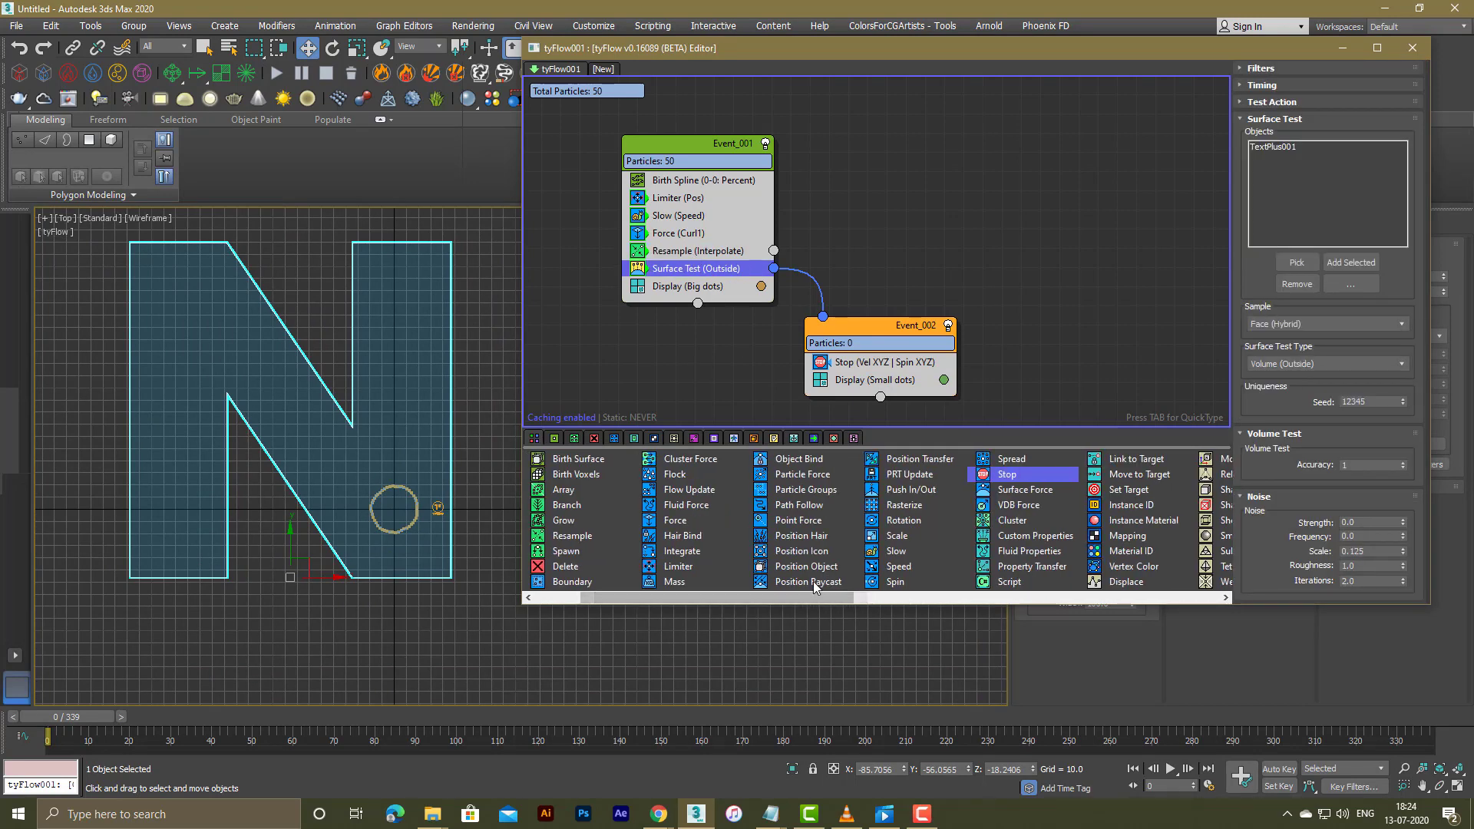
scroll(435, 510, up, 4)
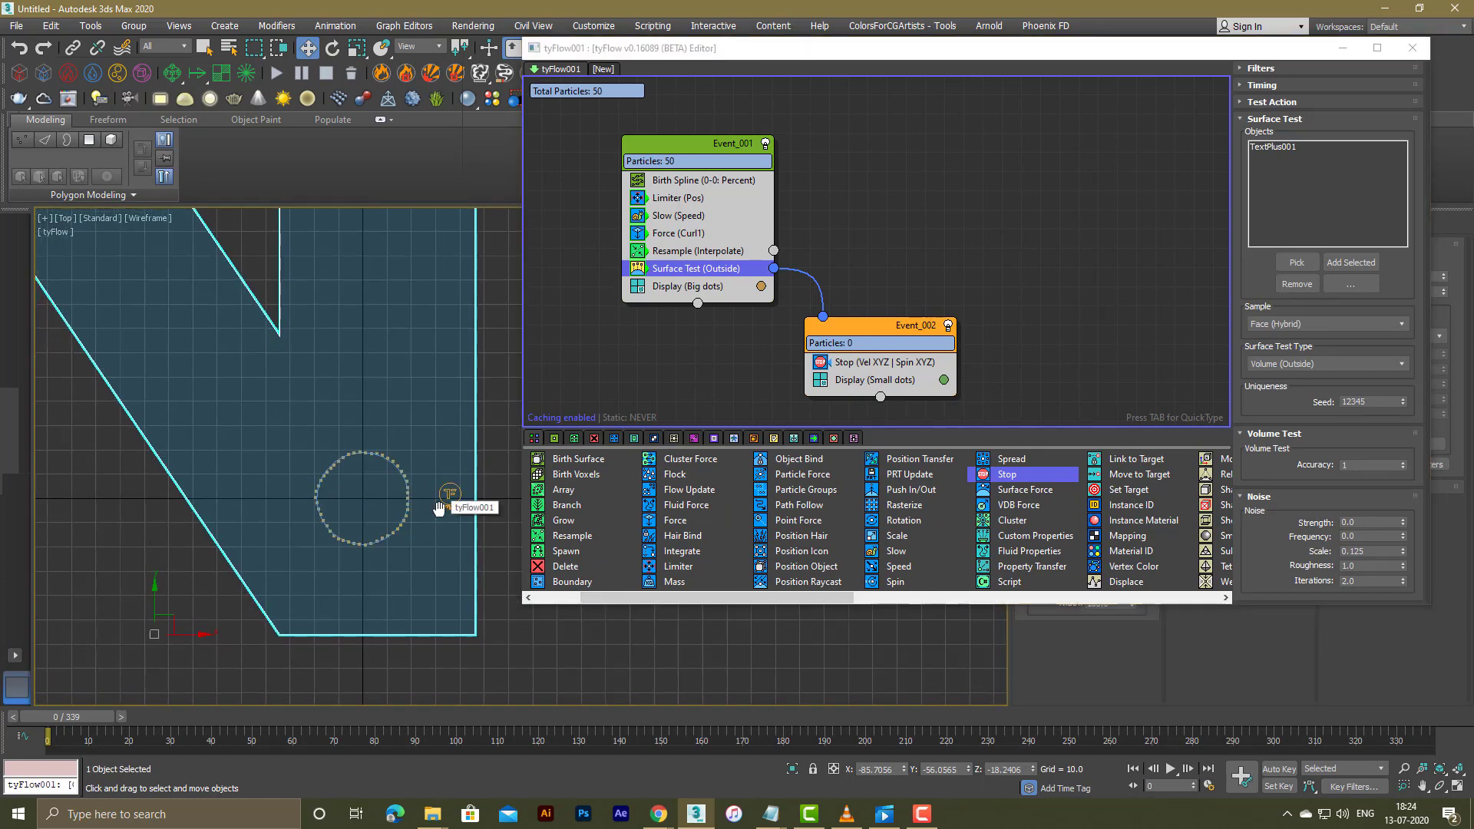
drag(793, 598, 981, 598)
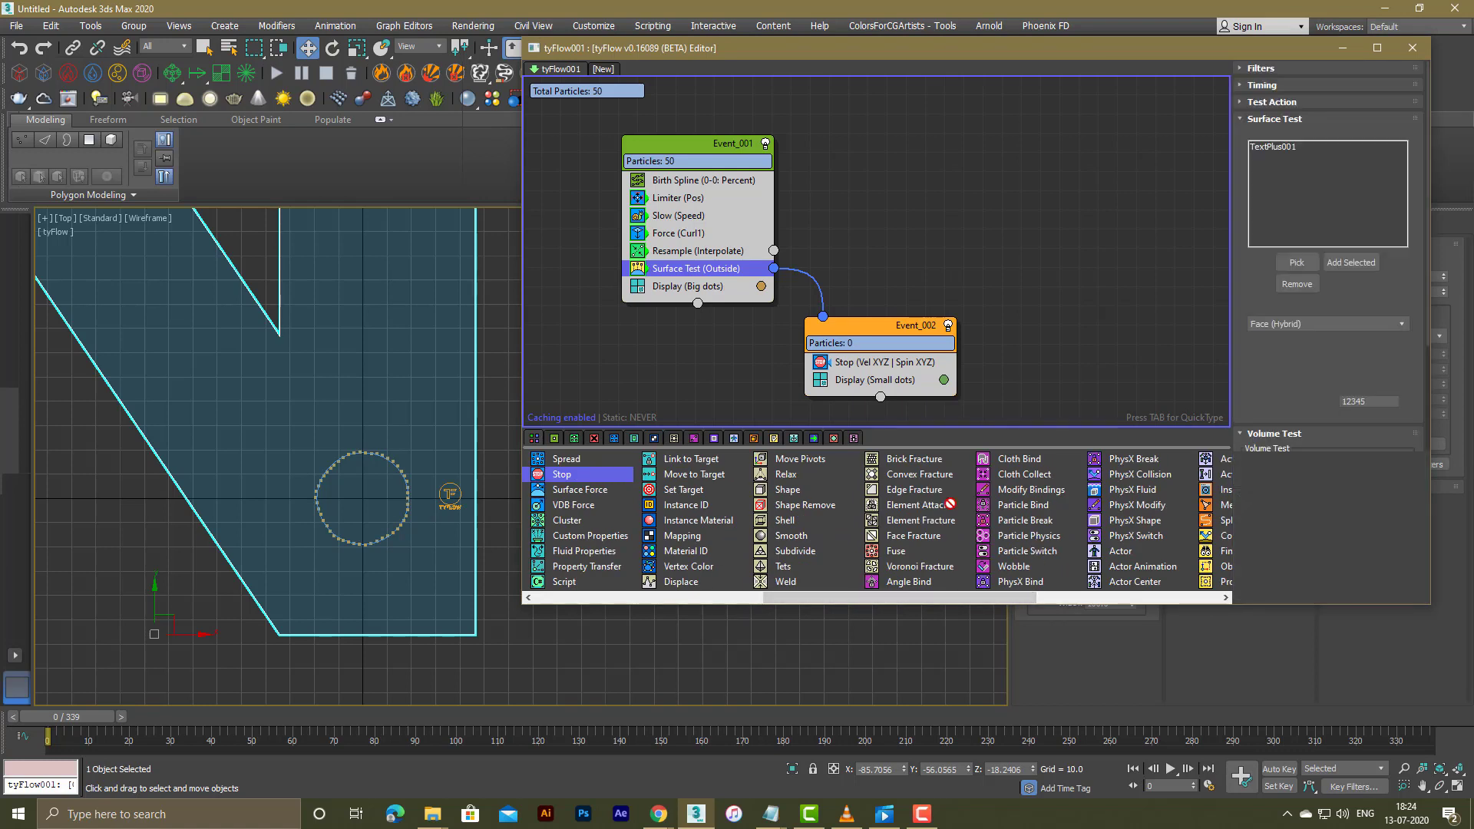
drag(1035, 539, 689, 266)
Step: Enable Draw collision shapes for Particle Physics and inspect the particle radii around the circle up close
scroll(1292, 534, down, 5)
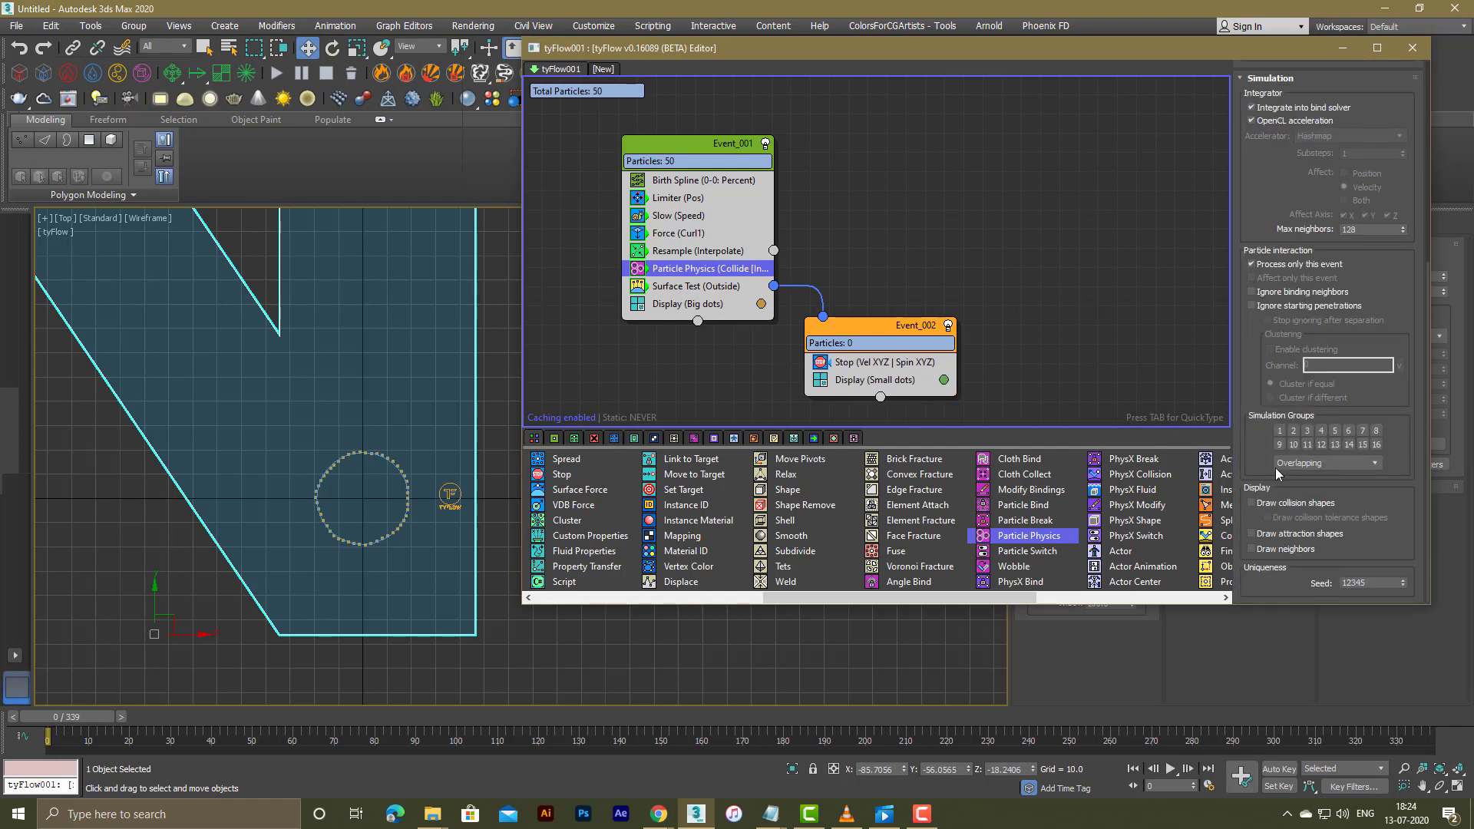
click(1271, 507)
scroll(337, 499, up, 10)
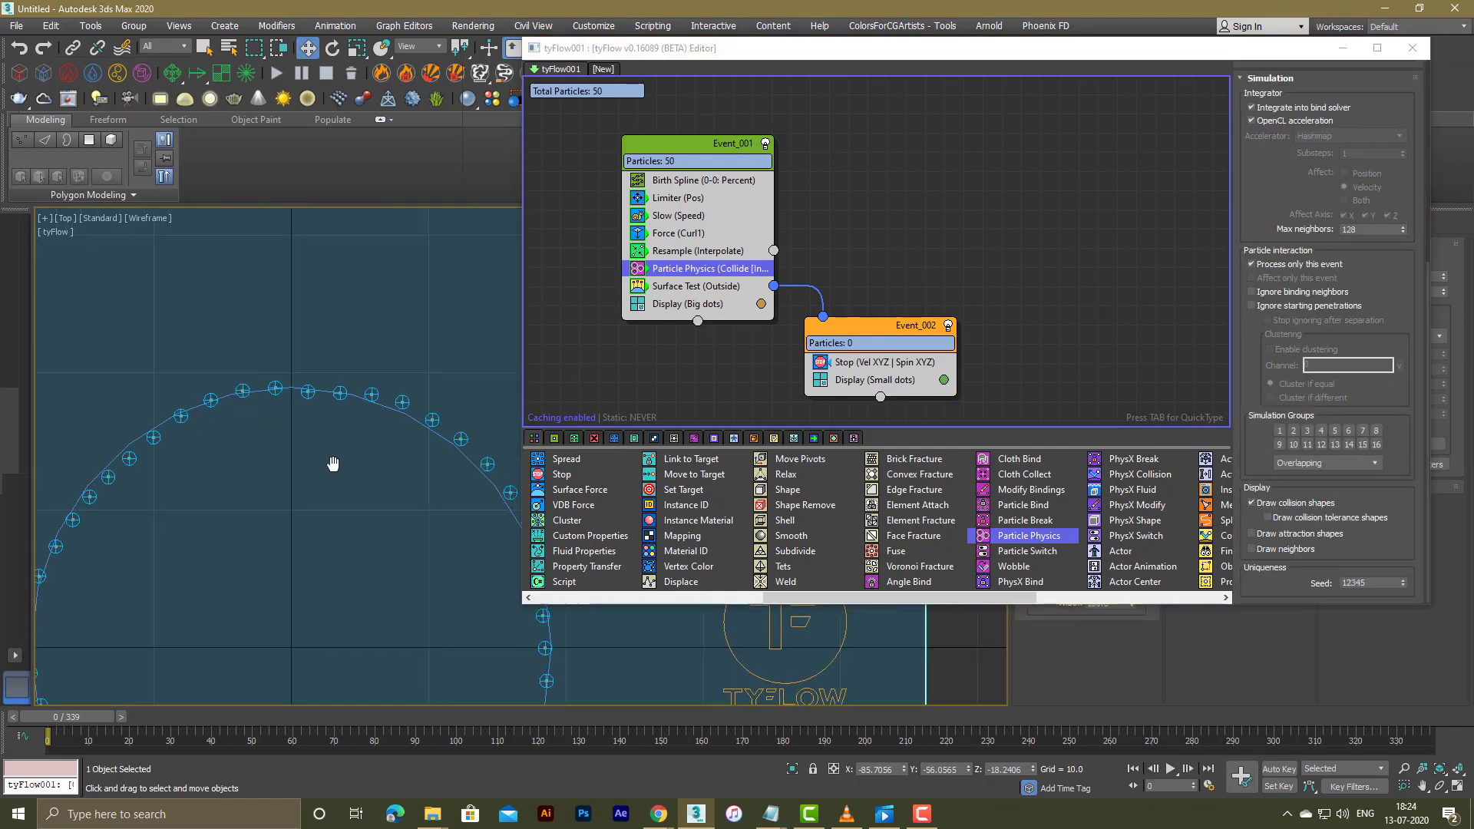
middle_drag(400, 416, 338, 454)
drag(1280, 367, 1268, 444)
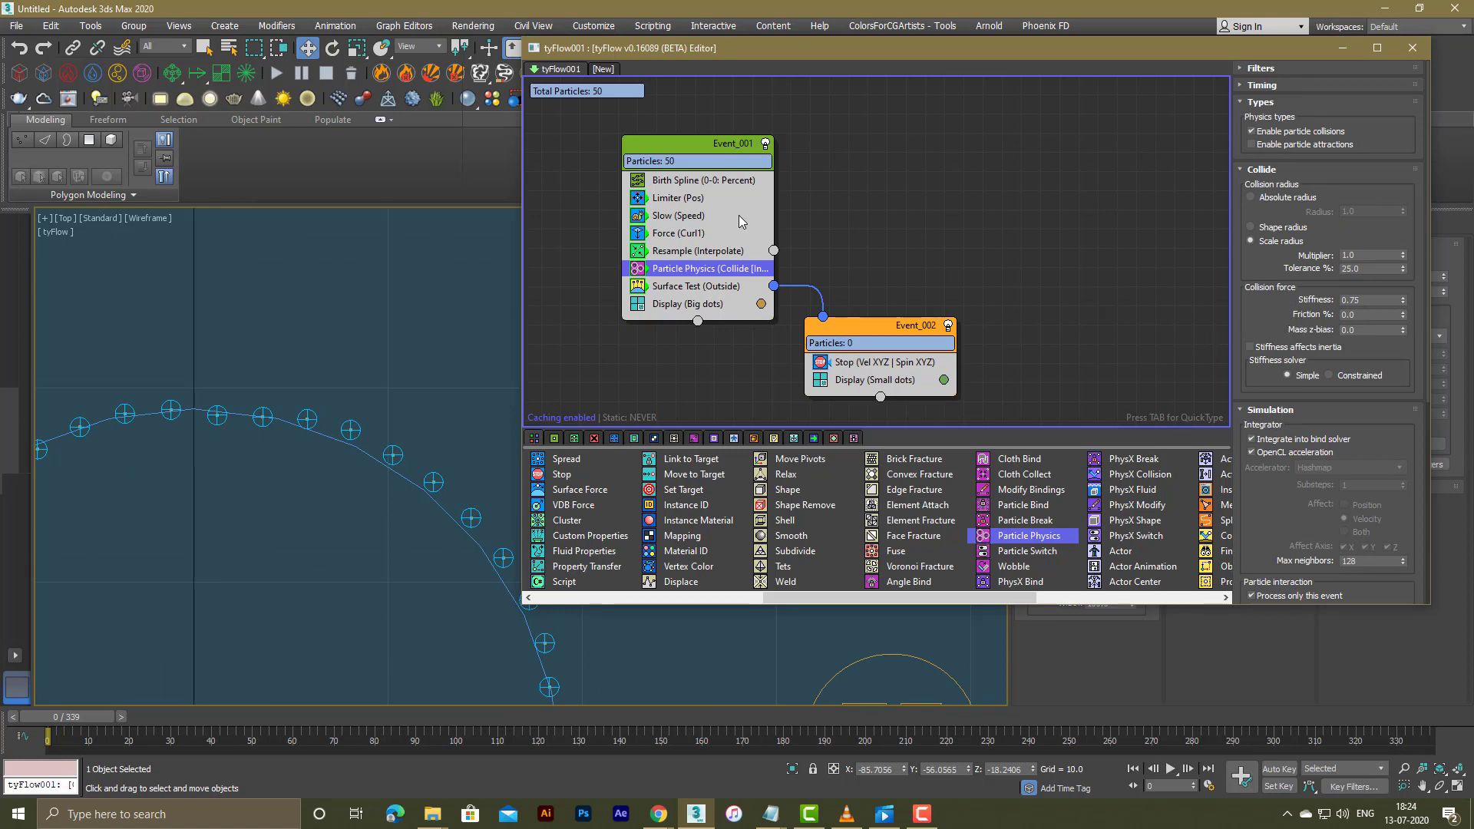
scroll(369, 397, down, 4)
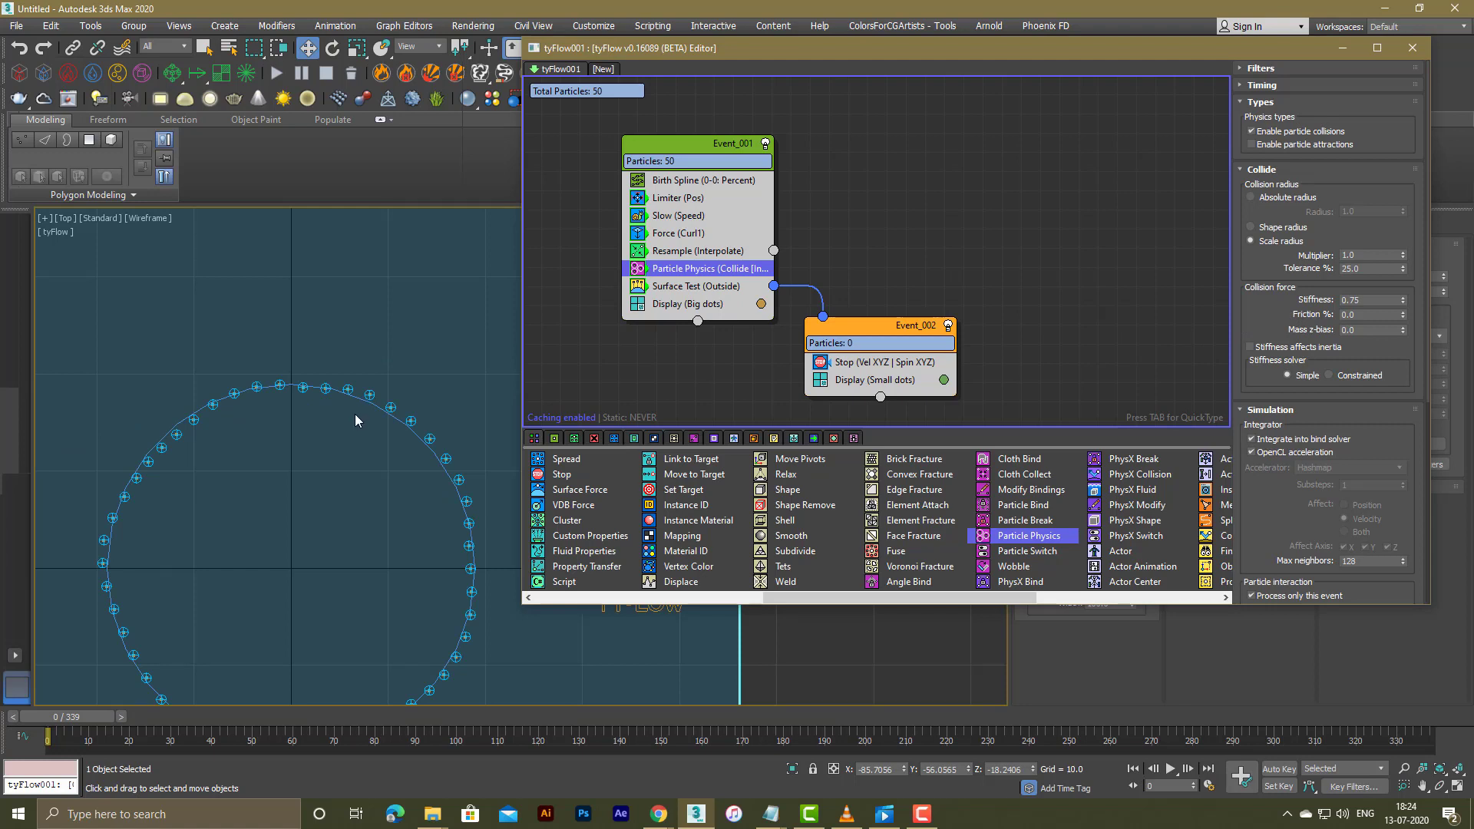
scroll(356, 420, down, 4)
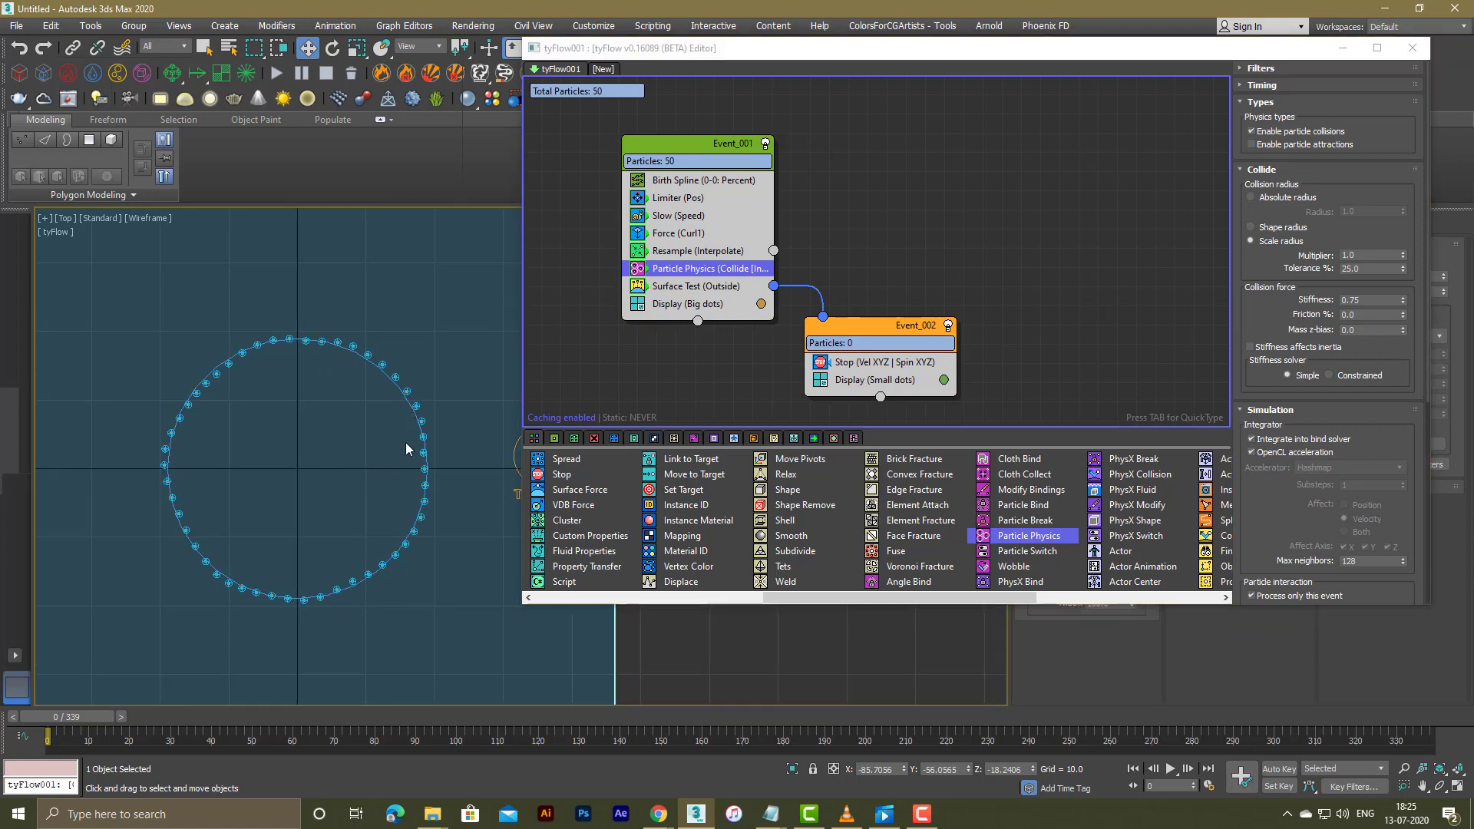
Step: Review the Birth Spline and Resample spacing settings, and set the Particle Physics scale radius Multiplier to 2.0
click(725, 181)
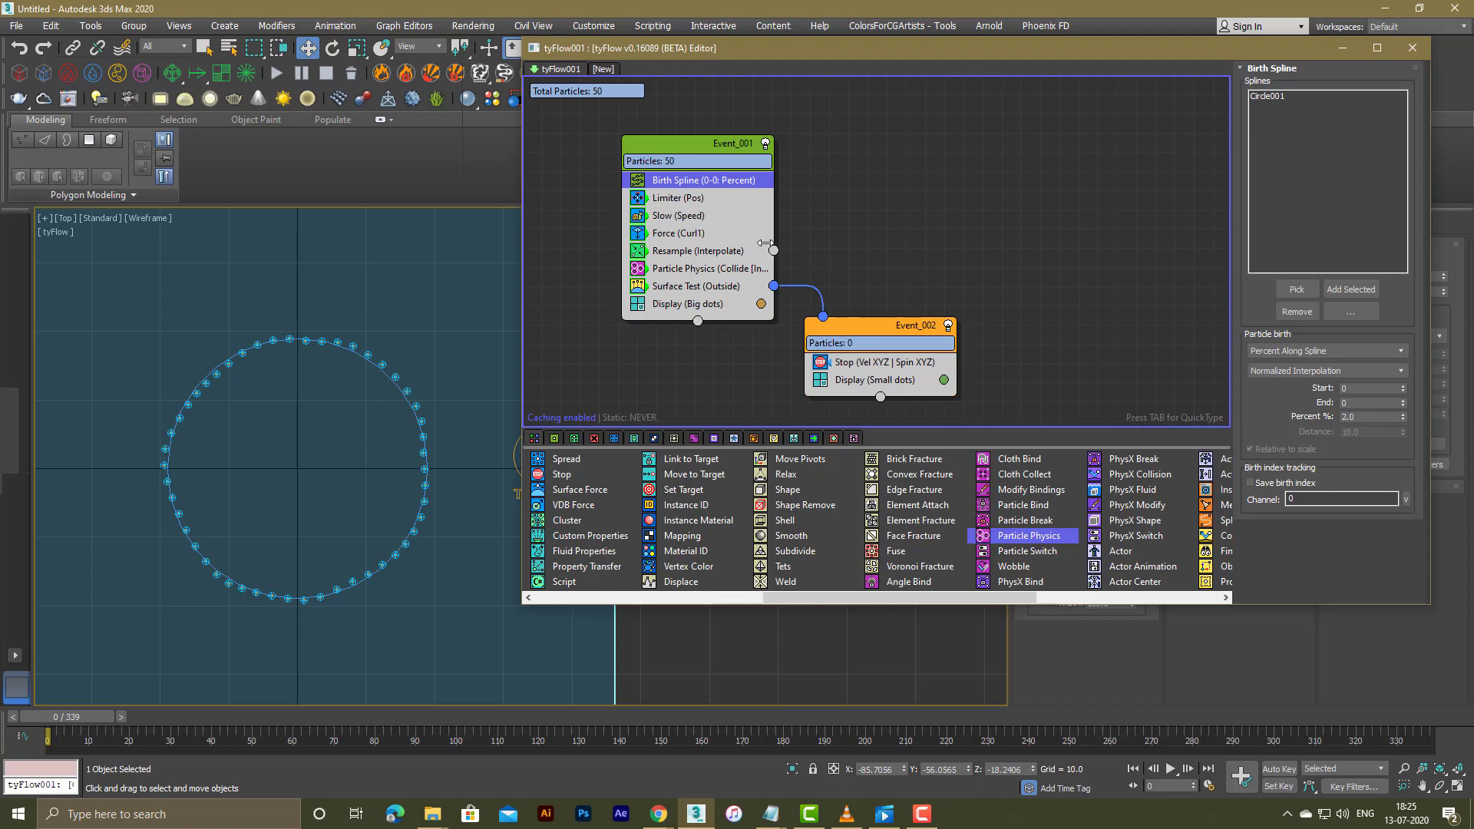
click(691, 259)
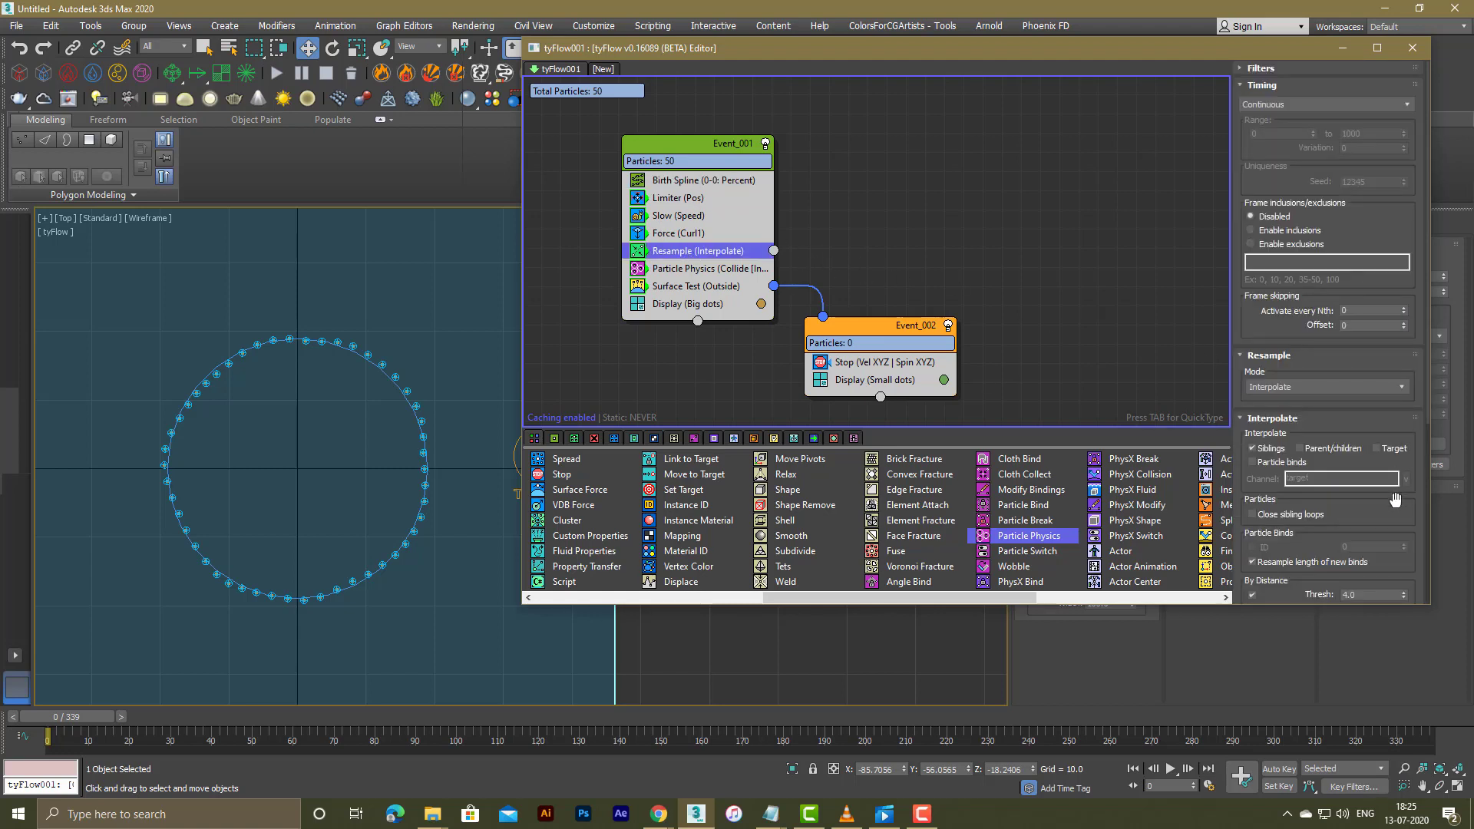
drag(1392, 506, 1388, 295)
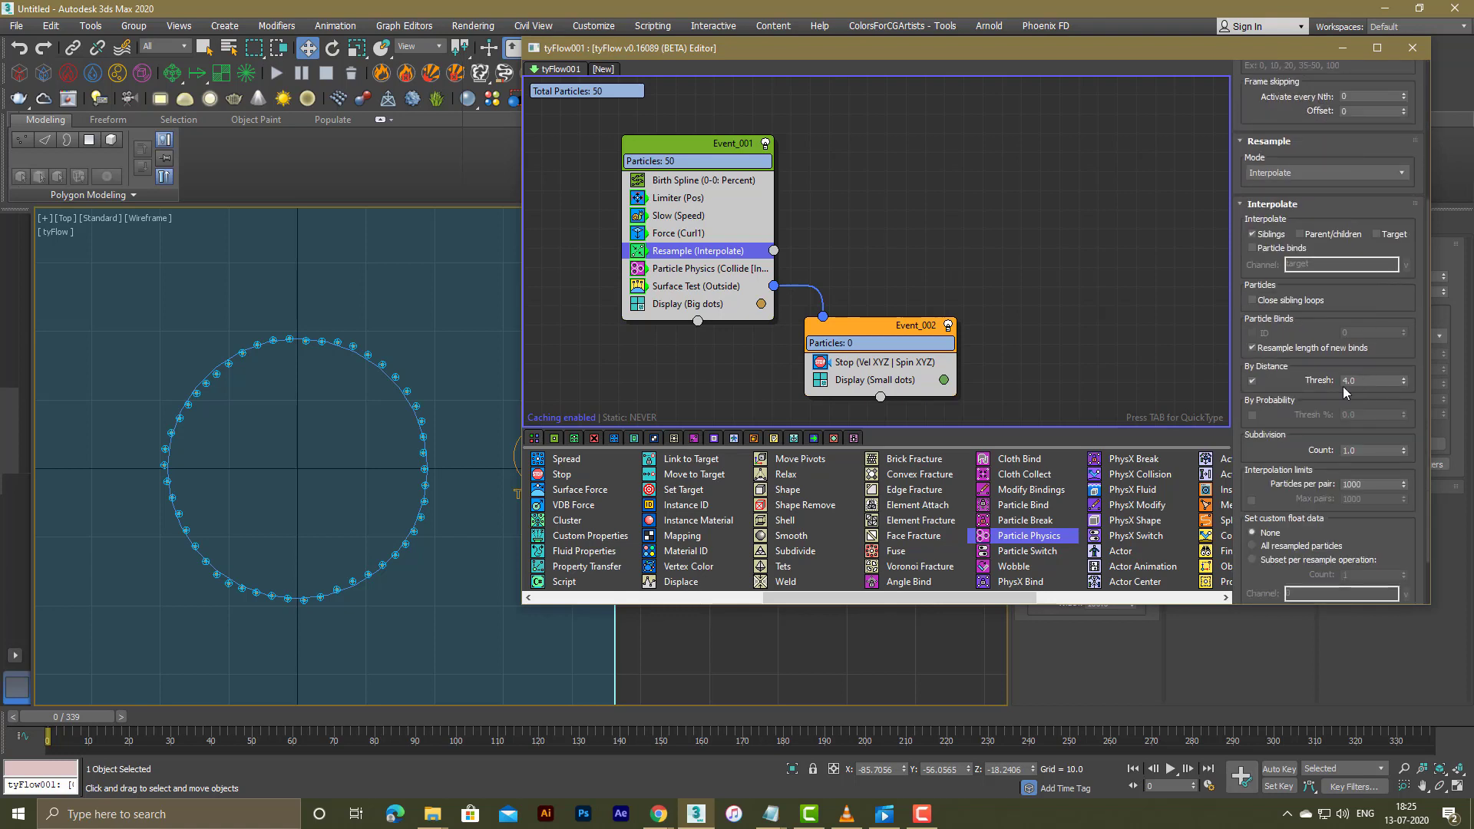
click(721, 270)
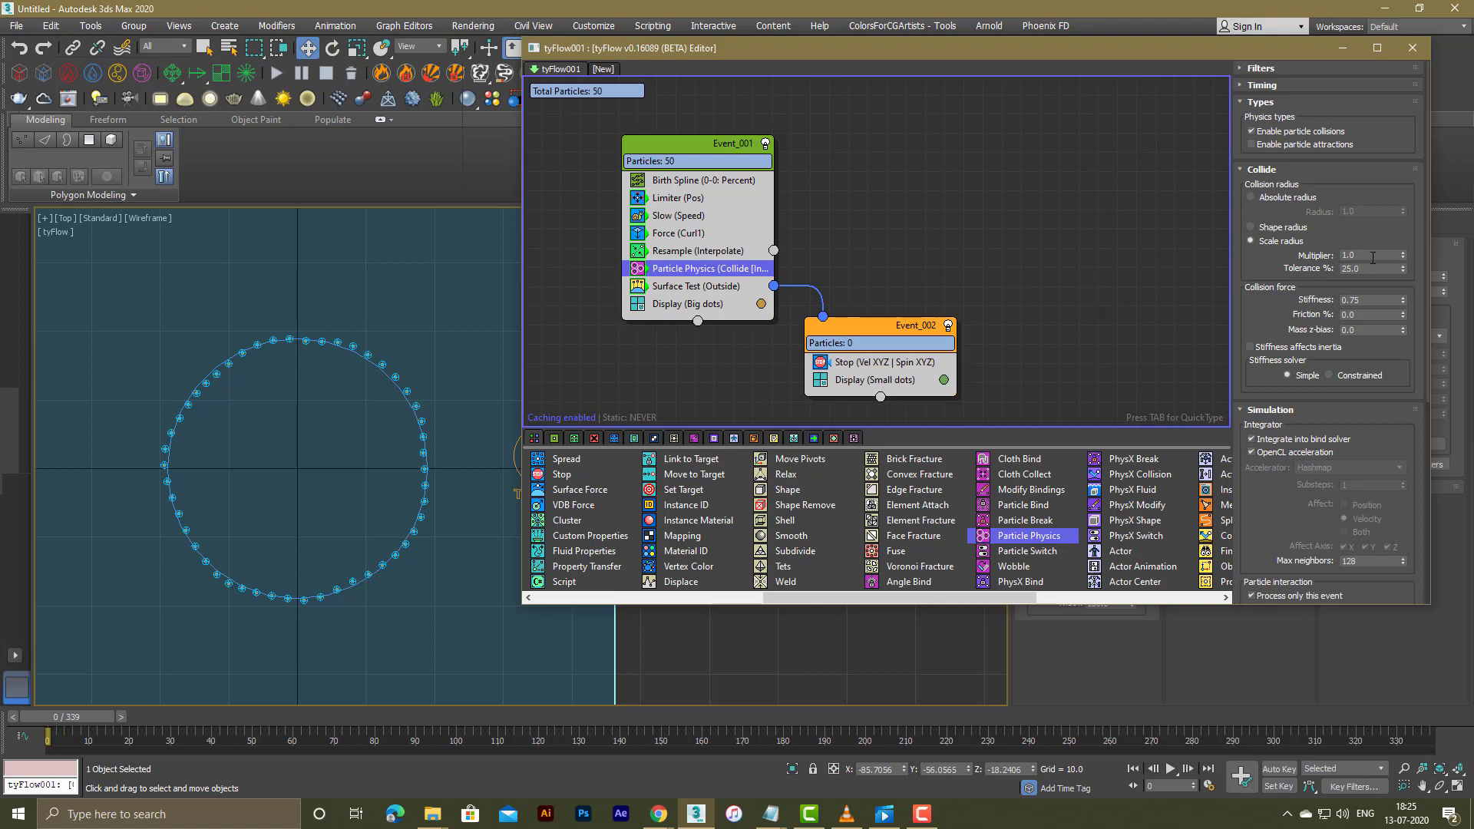
click(1373, 255)
text(2)
key(Return)
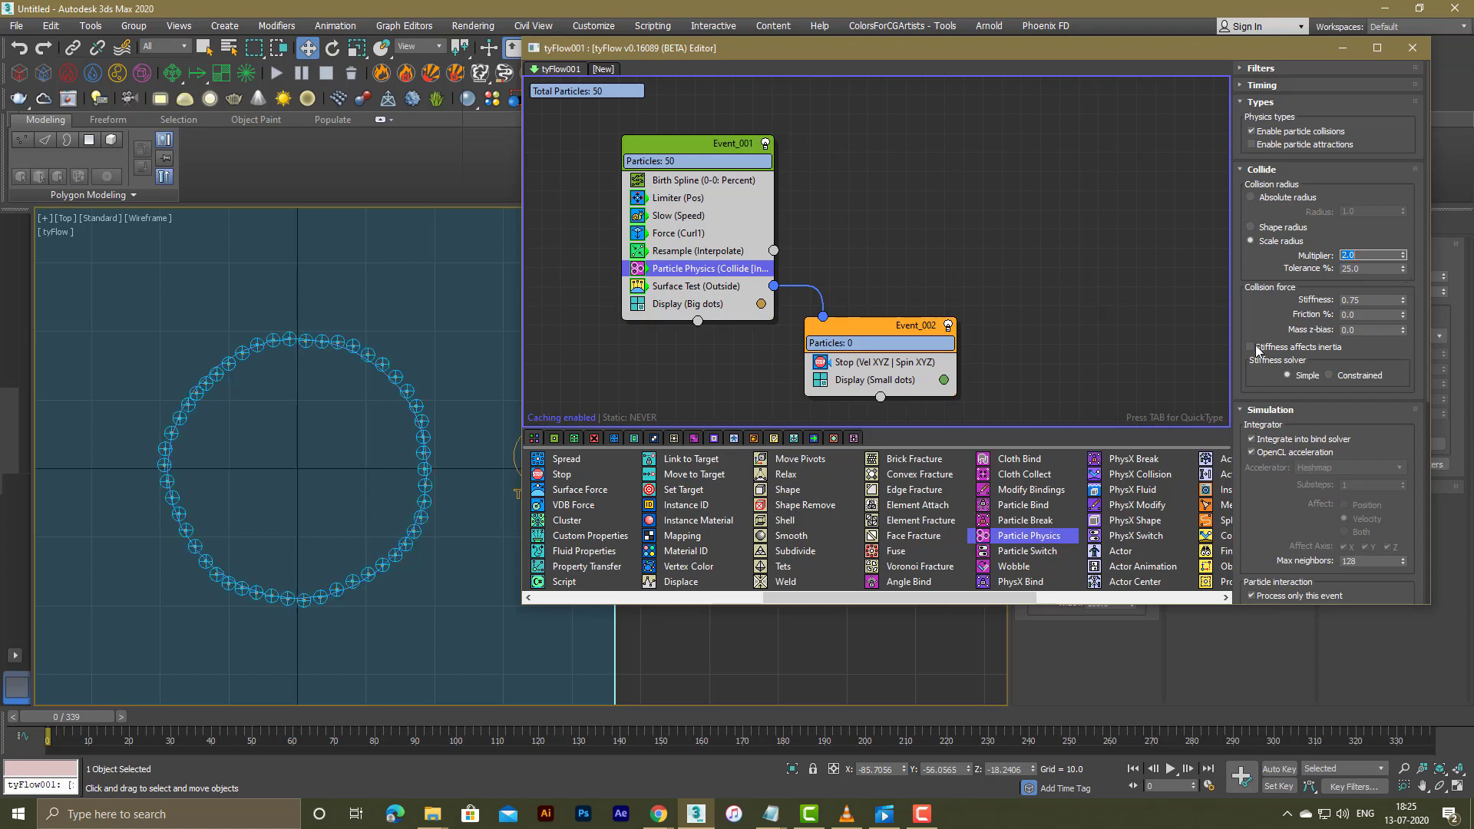
Step: Set the Particle Physics collision Stiffness to 0.05, Friction to 50% and Tolerance to 50%
scroll(1267, 318, down, 1)
double_click(1379, 264)
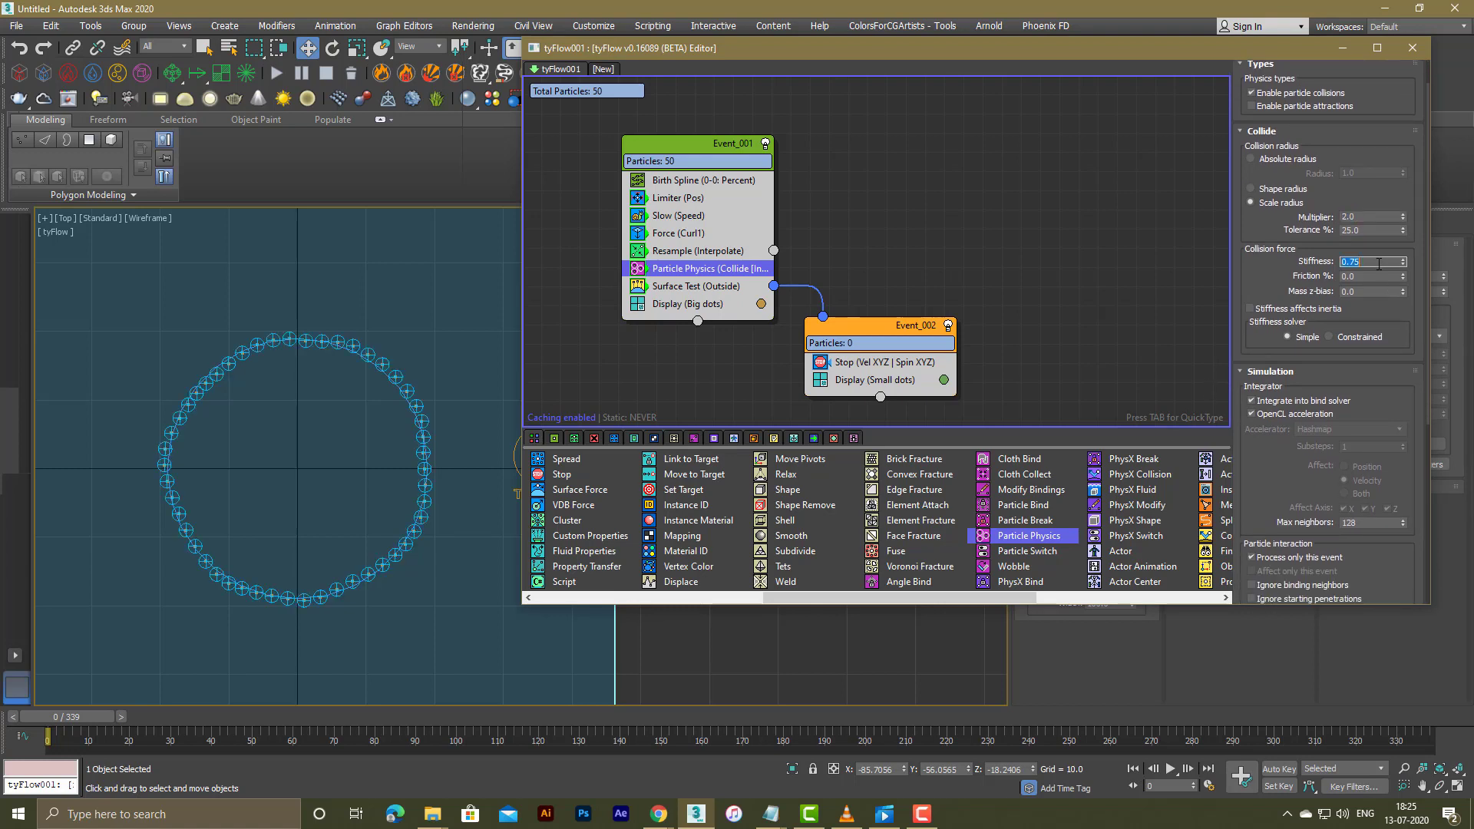
key(Tab)
drag(1304, 468, 1282, 339)
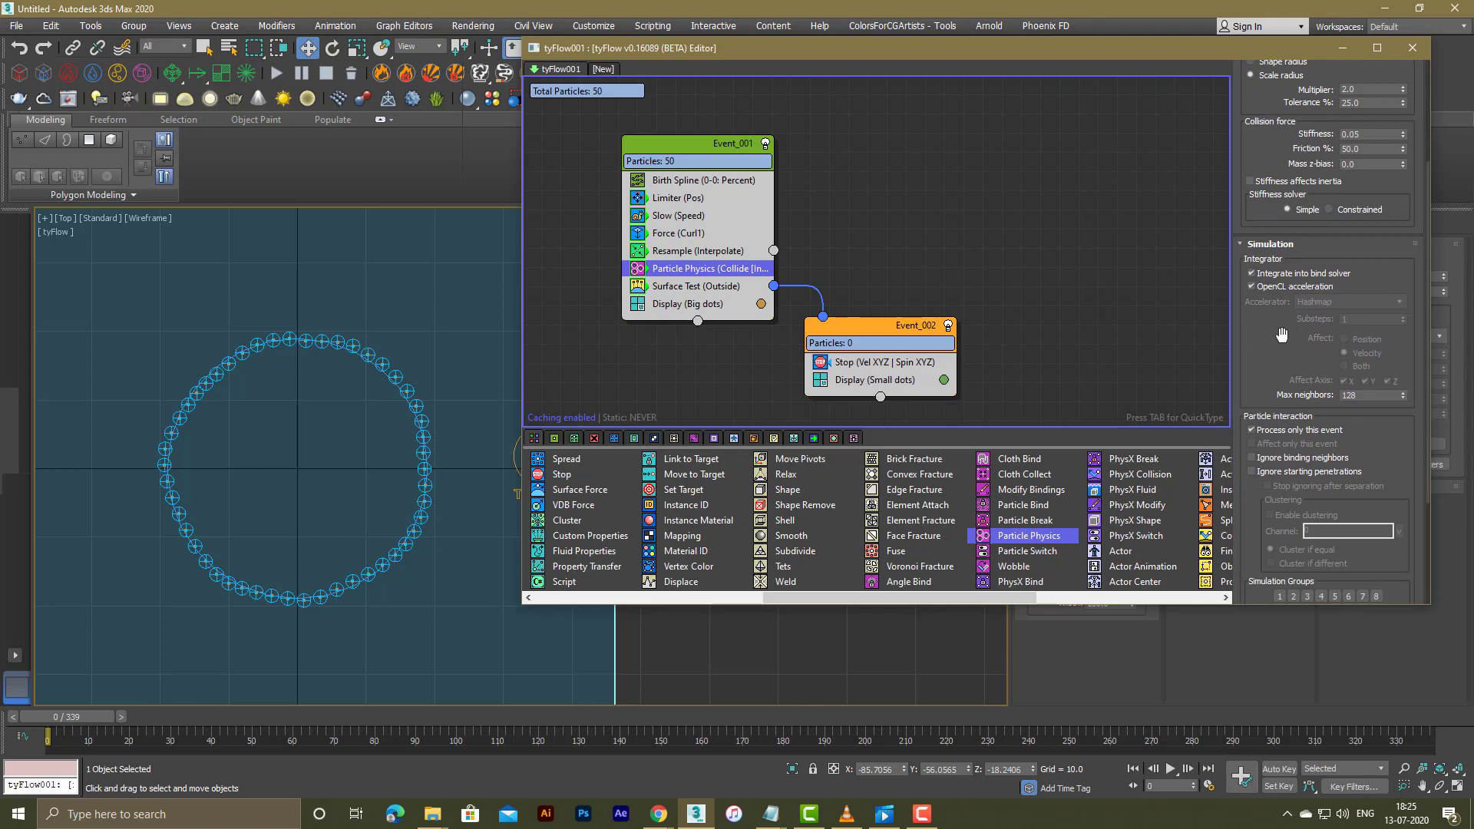
scroll(1280, 363, up, 3)
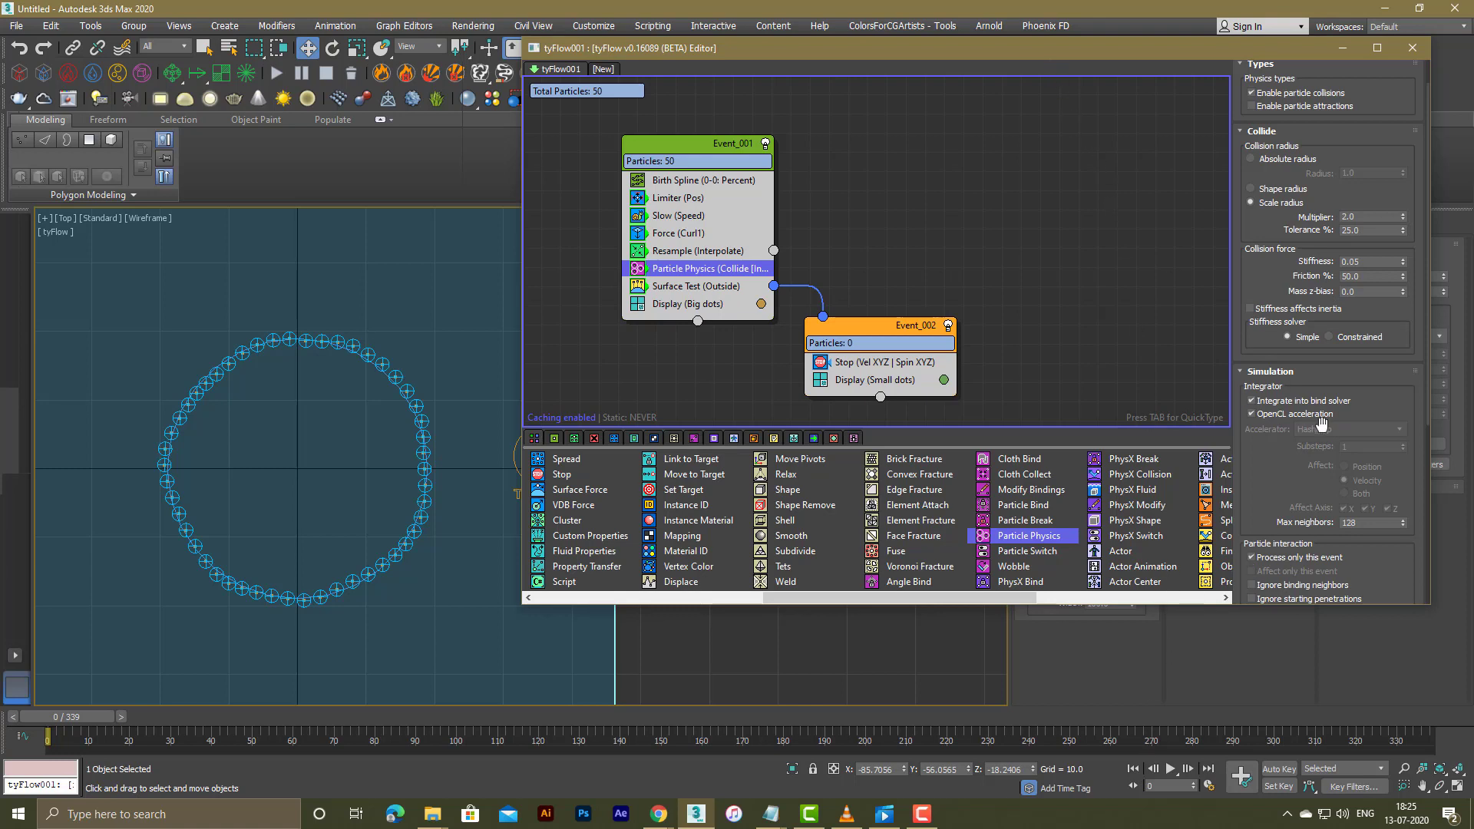
click(1365, 229)
Step: Narrow the tyFlow editor, play the simulation twice, stopping at frame 75, and inspect how the colliding particles spread inside the N
drag(517, 396, 668, 396)
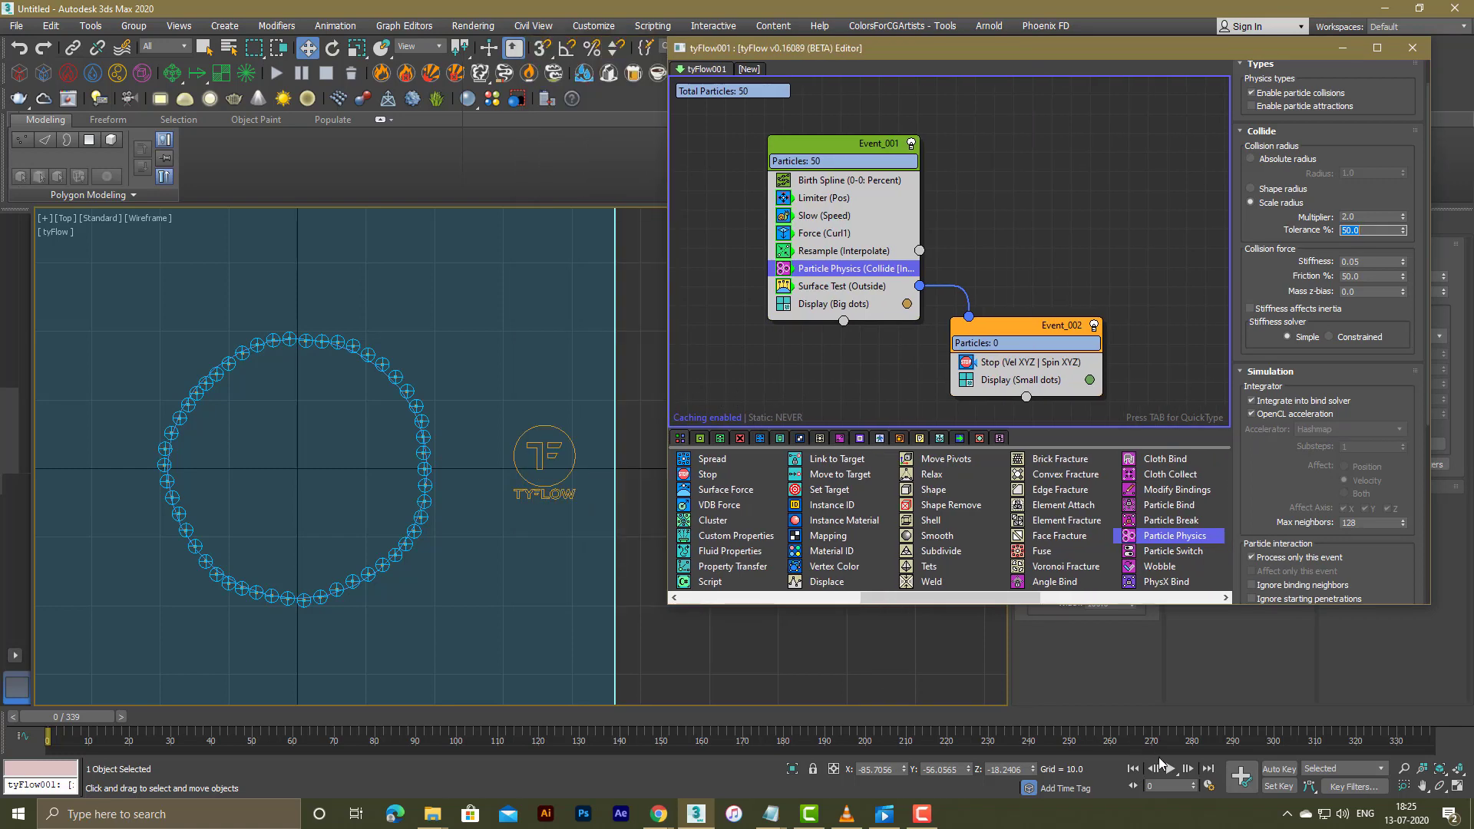
click(1164, 767)
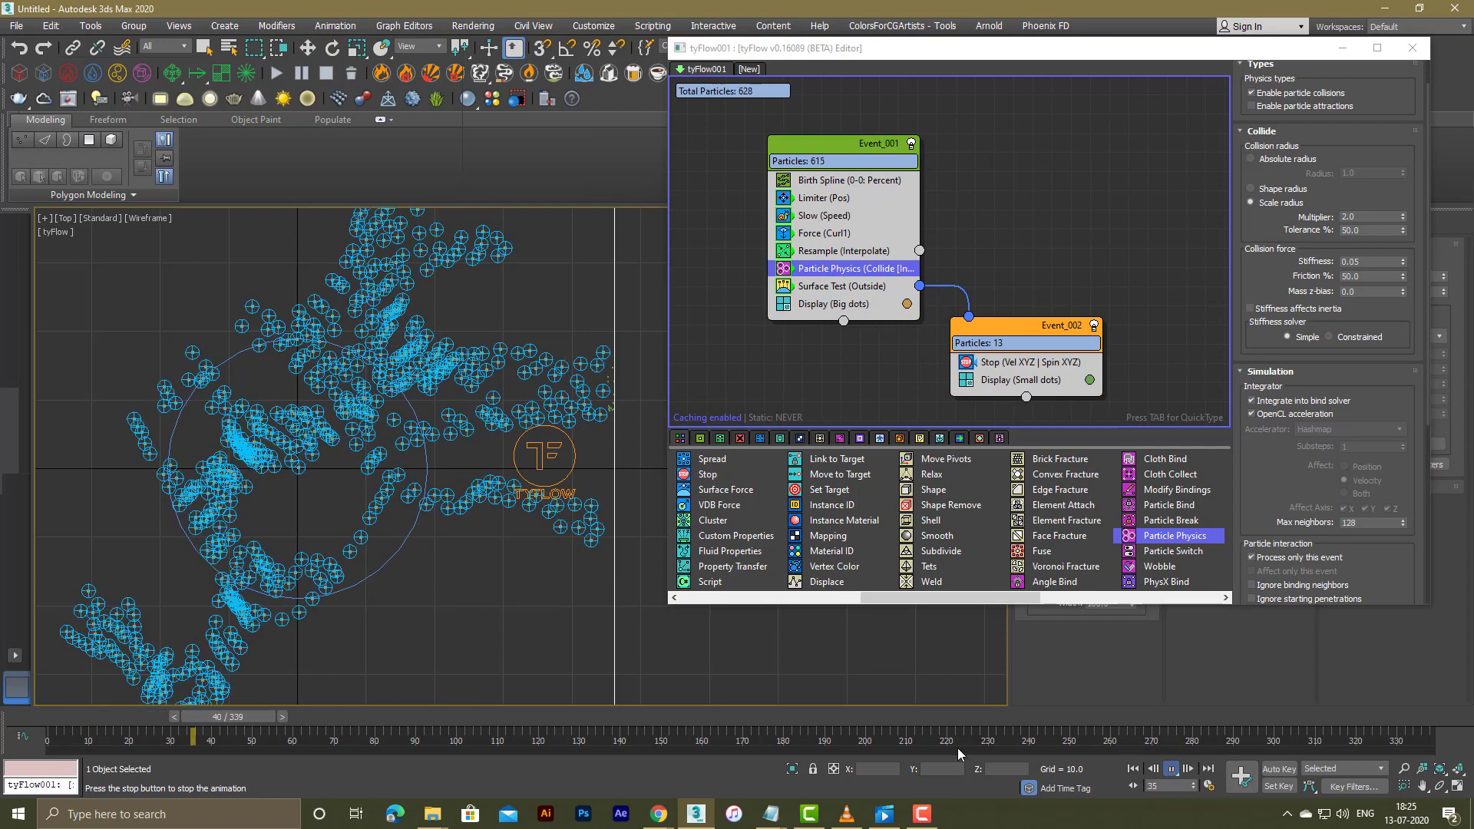
scroll(415, 595, down, 5)
middle_drag(418, 599, 465, 560)
click(1134, 768)
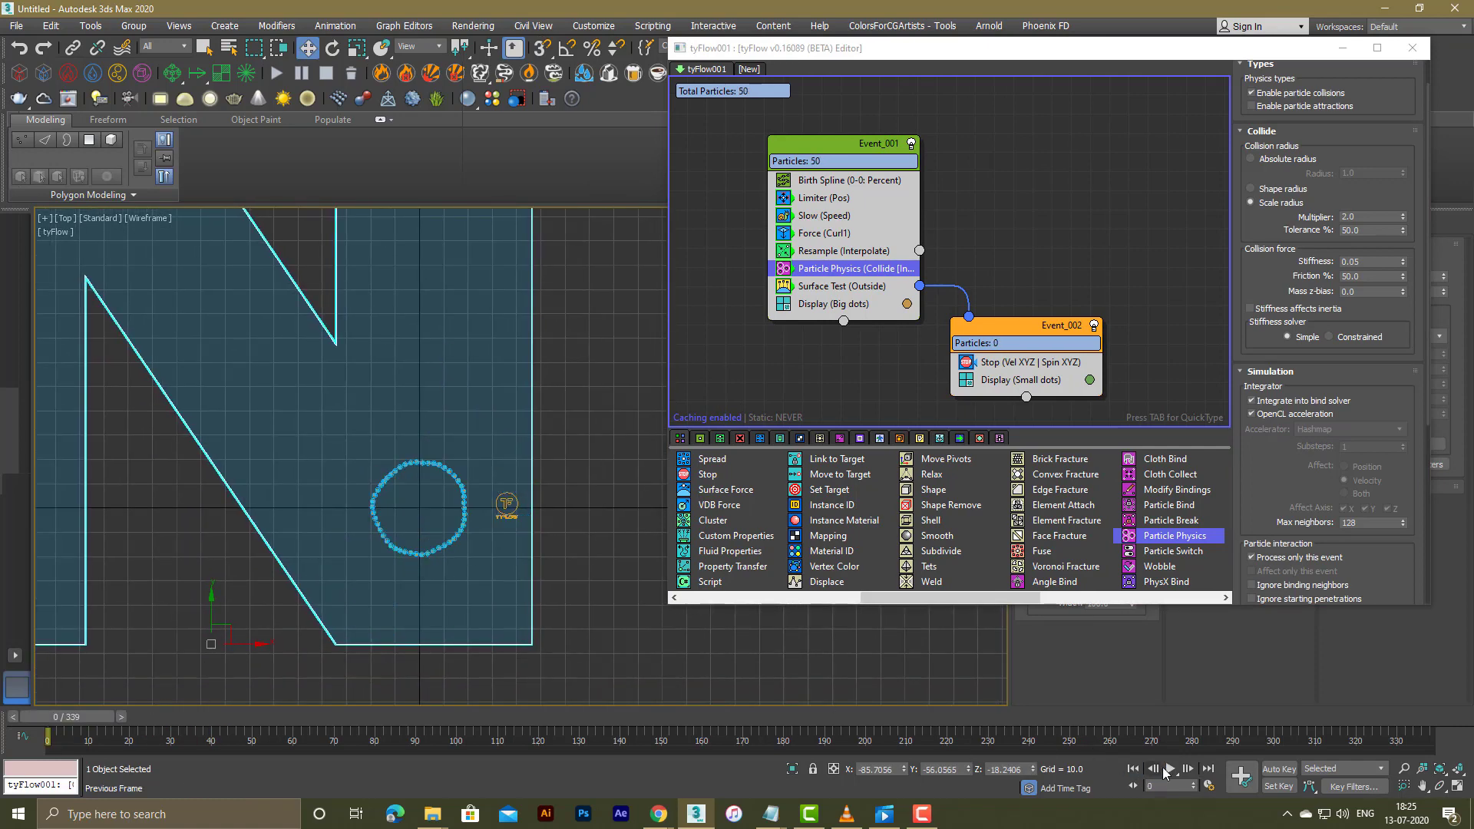
click(1171, 768)
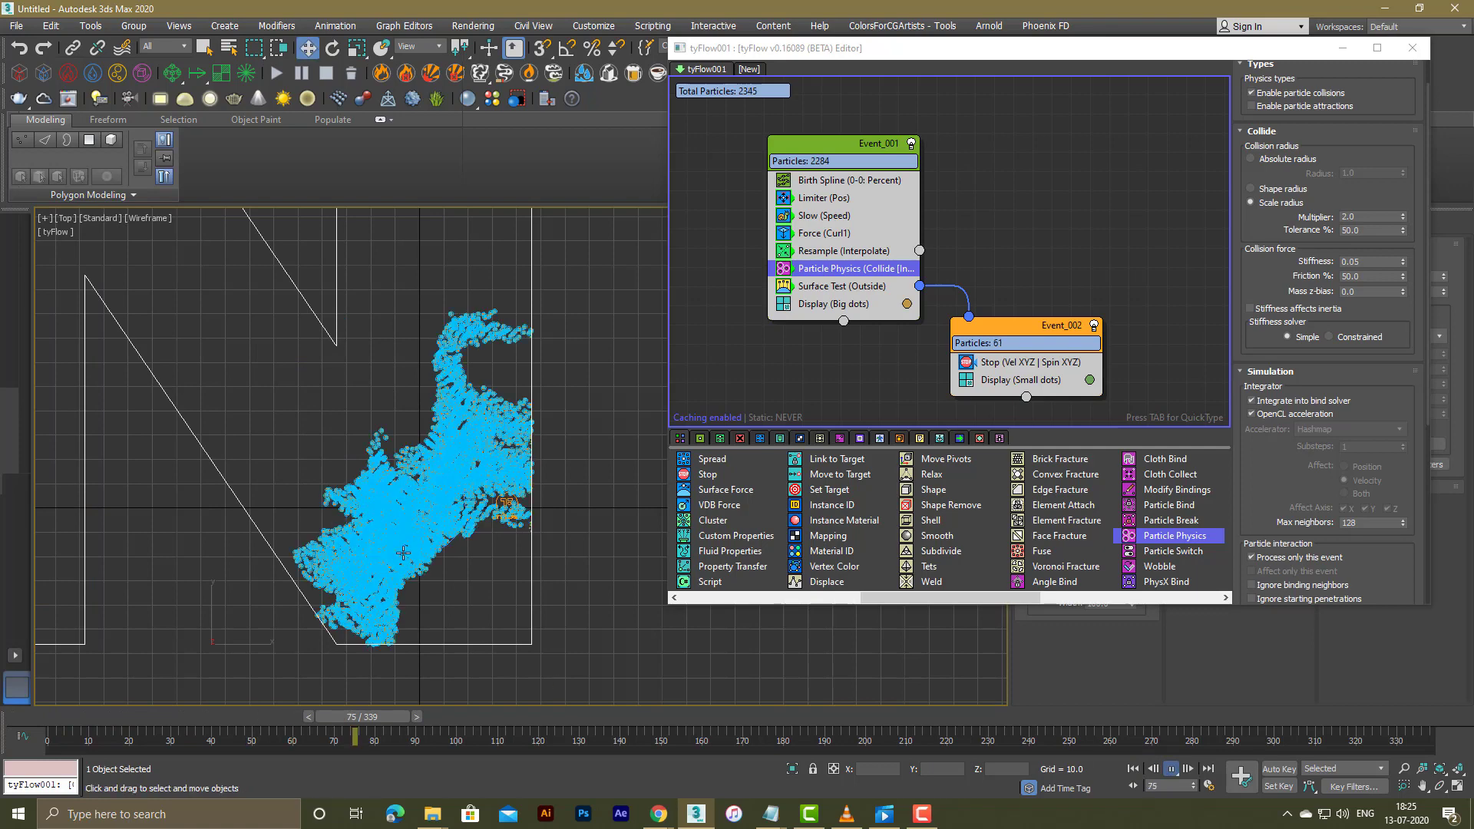
scroll(415, 537, up, 4)
scroll(1260, 438, down, 5)
scroll(1265, 414, down, 3)
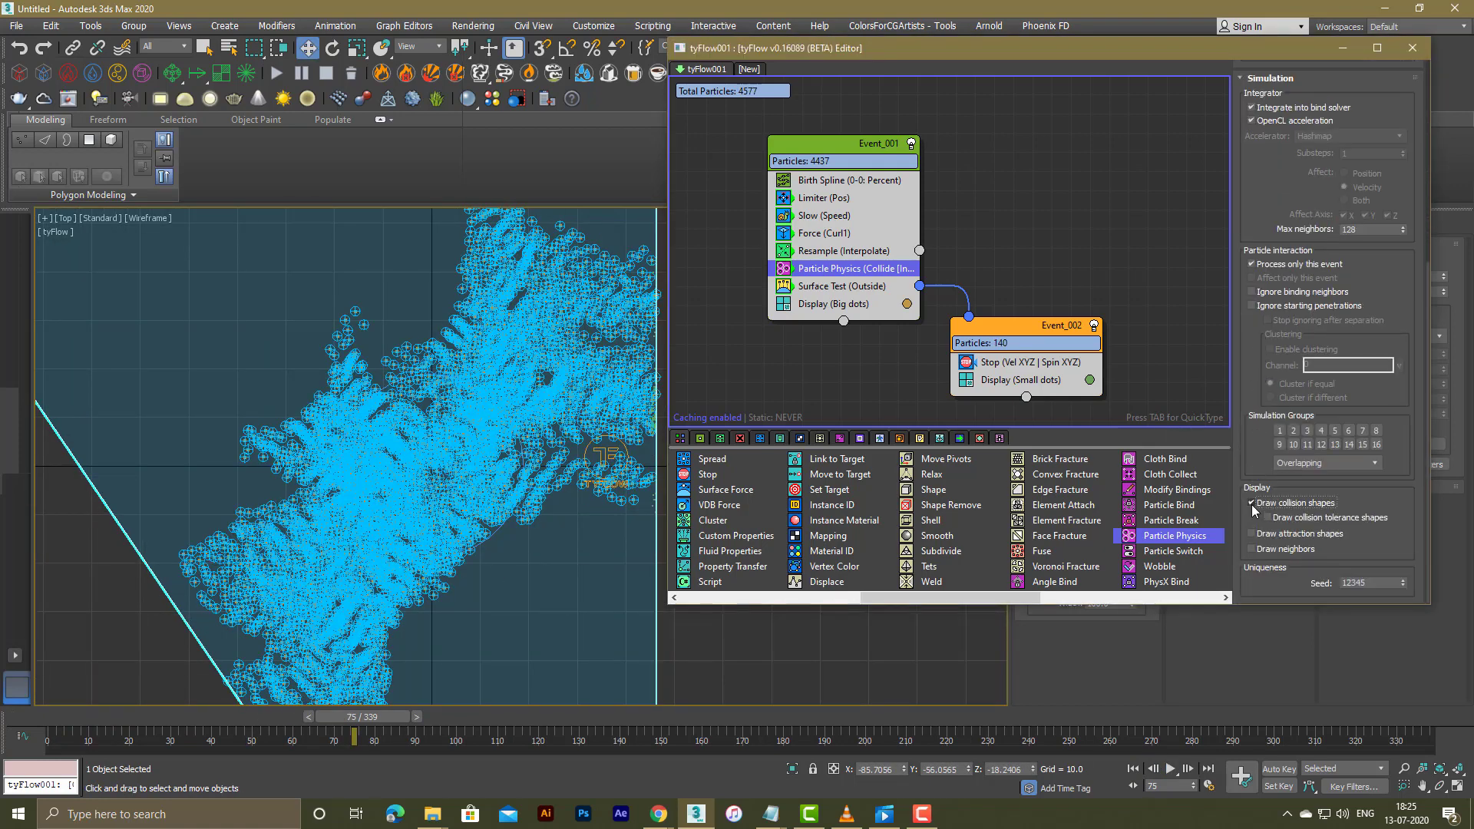
Step: Disable Draw collision shapes for Particle Physics and rewind to frame 0
click(1252, 503)
scroll(463, 500, down, 1)
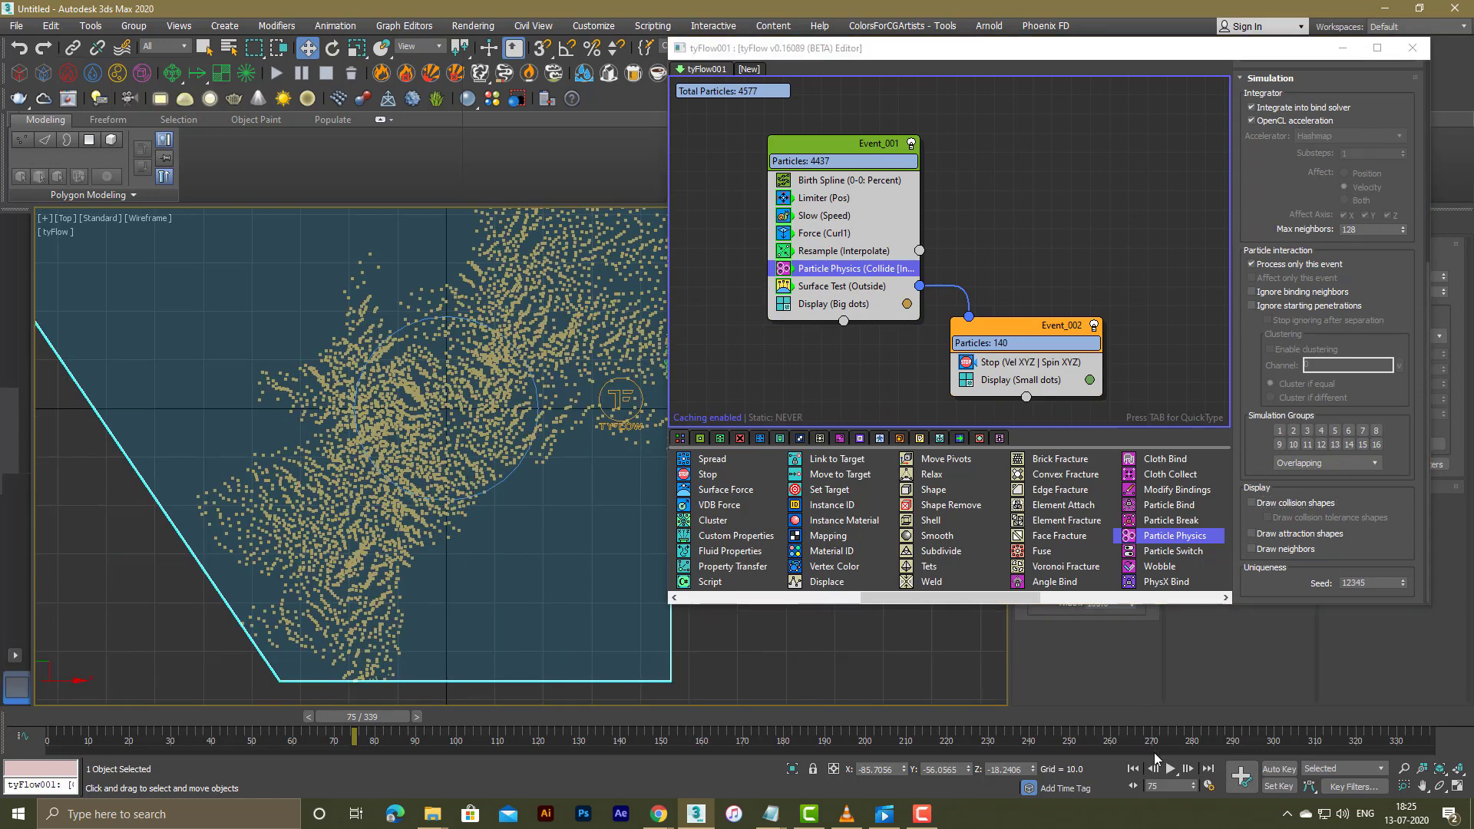
click(1135, 770)
Step: Add a Spline Paths operator below Surface Test, set its mode to Siblings and create a new spline path object
click(1055, 598)
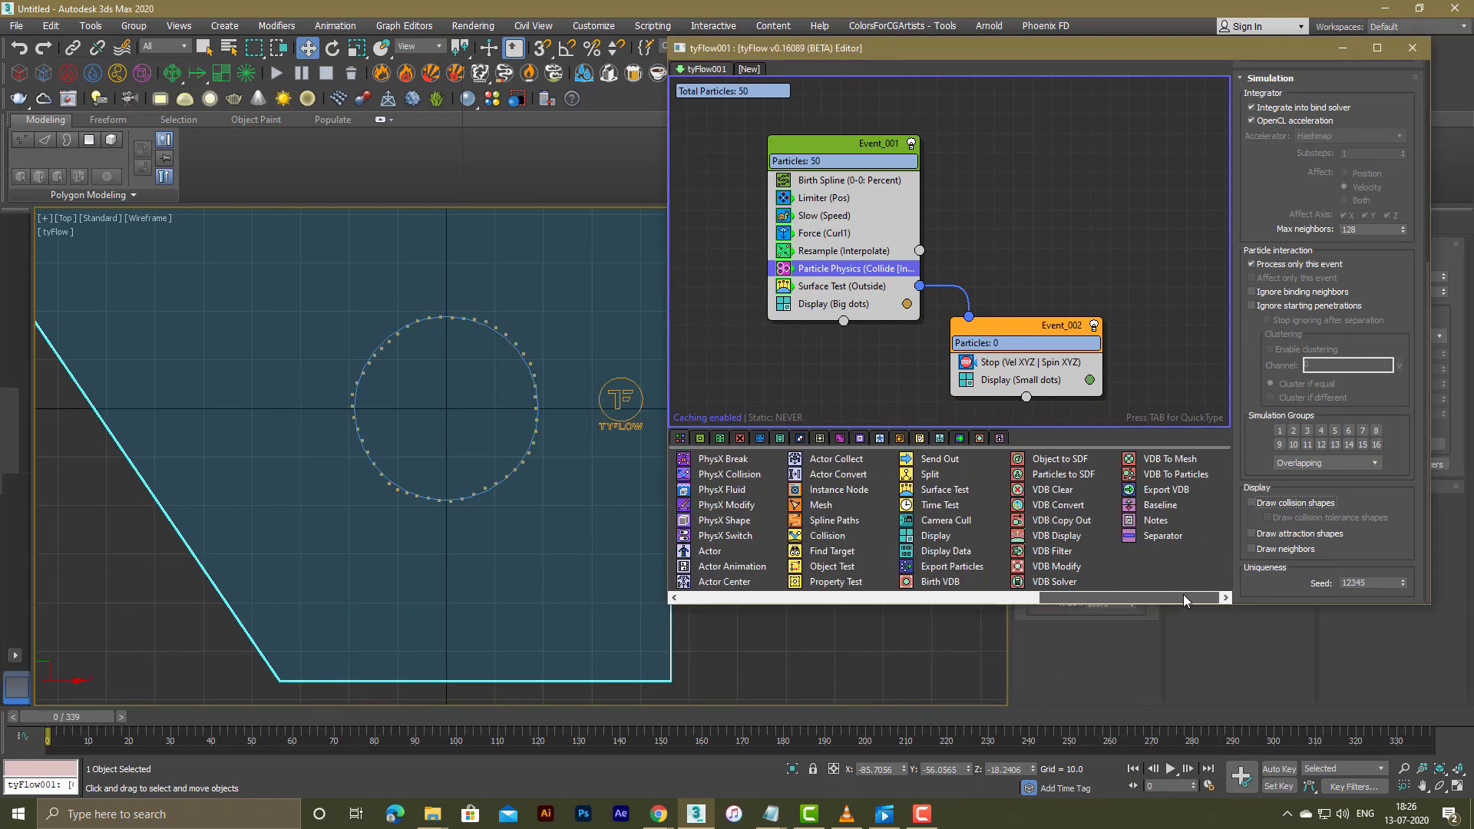
drag(835, 520, 848, 301)
click(1284, 190)
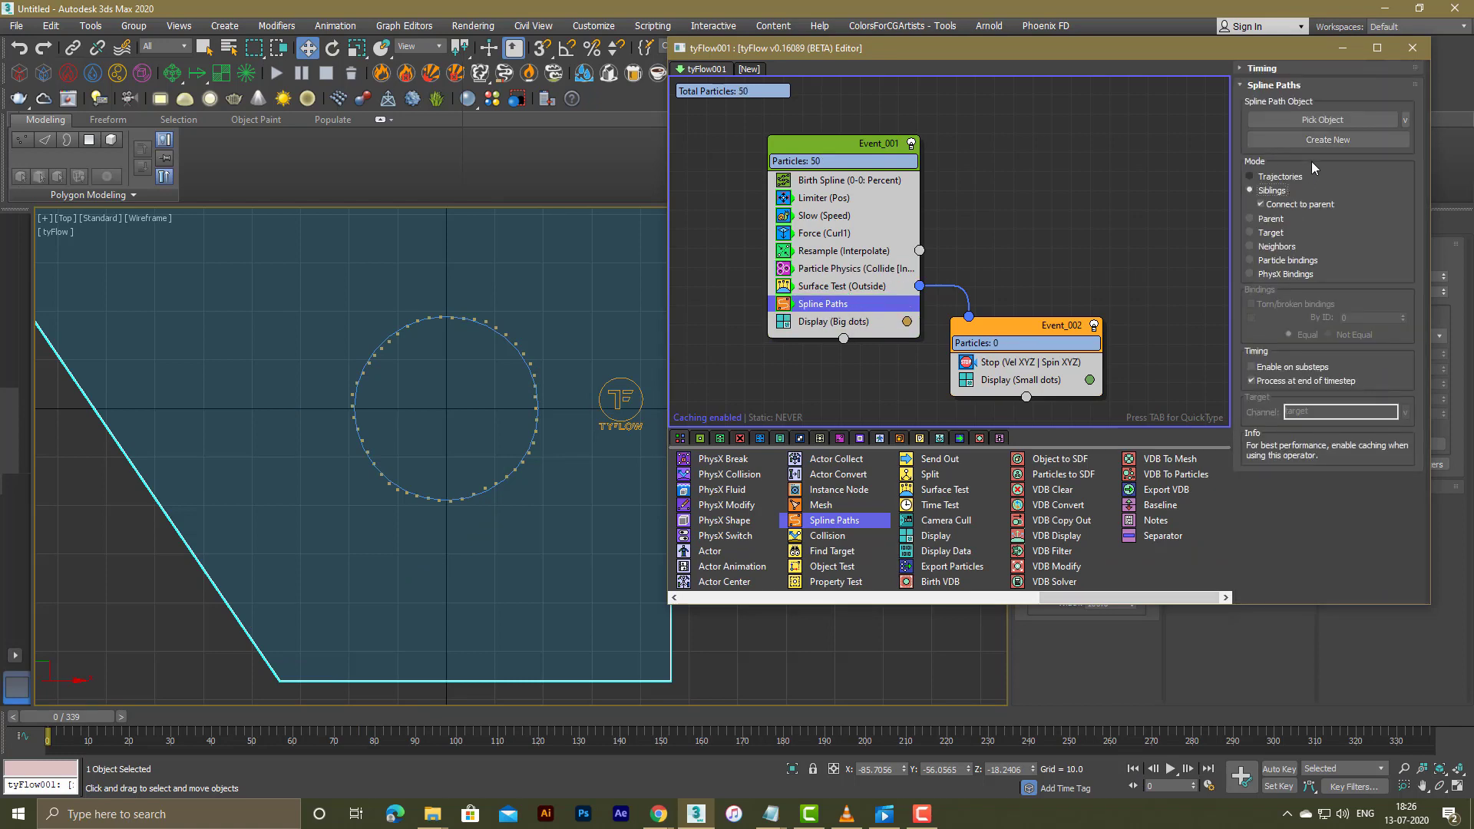
click(1323, 144)
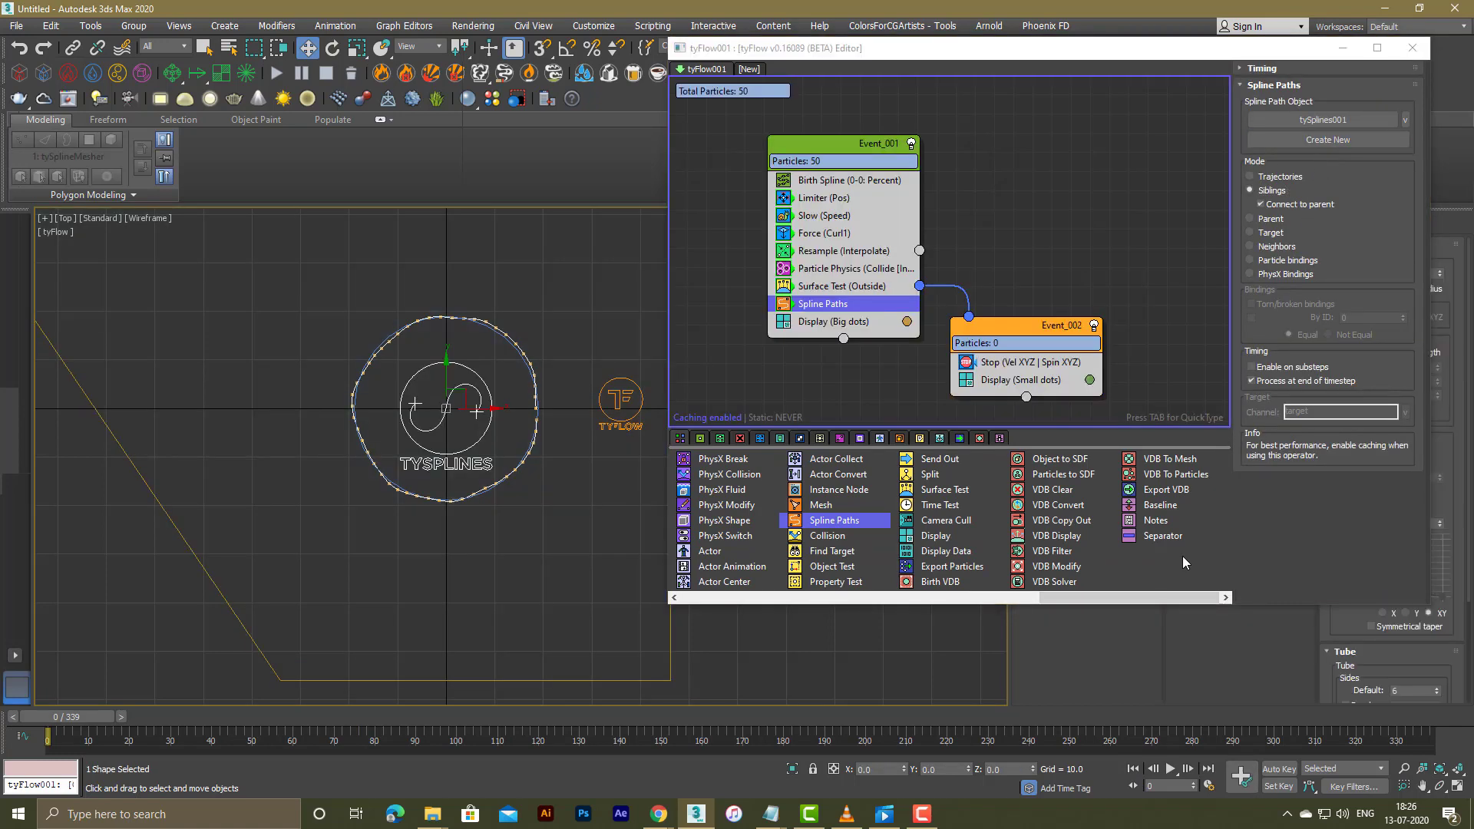
Step: Play the simulation to frame 65, inspect the generated spline paths up close, and rewind to frame 0
click(1170, 770)
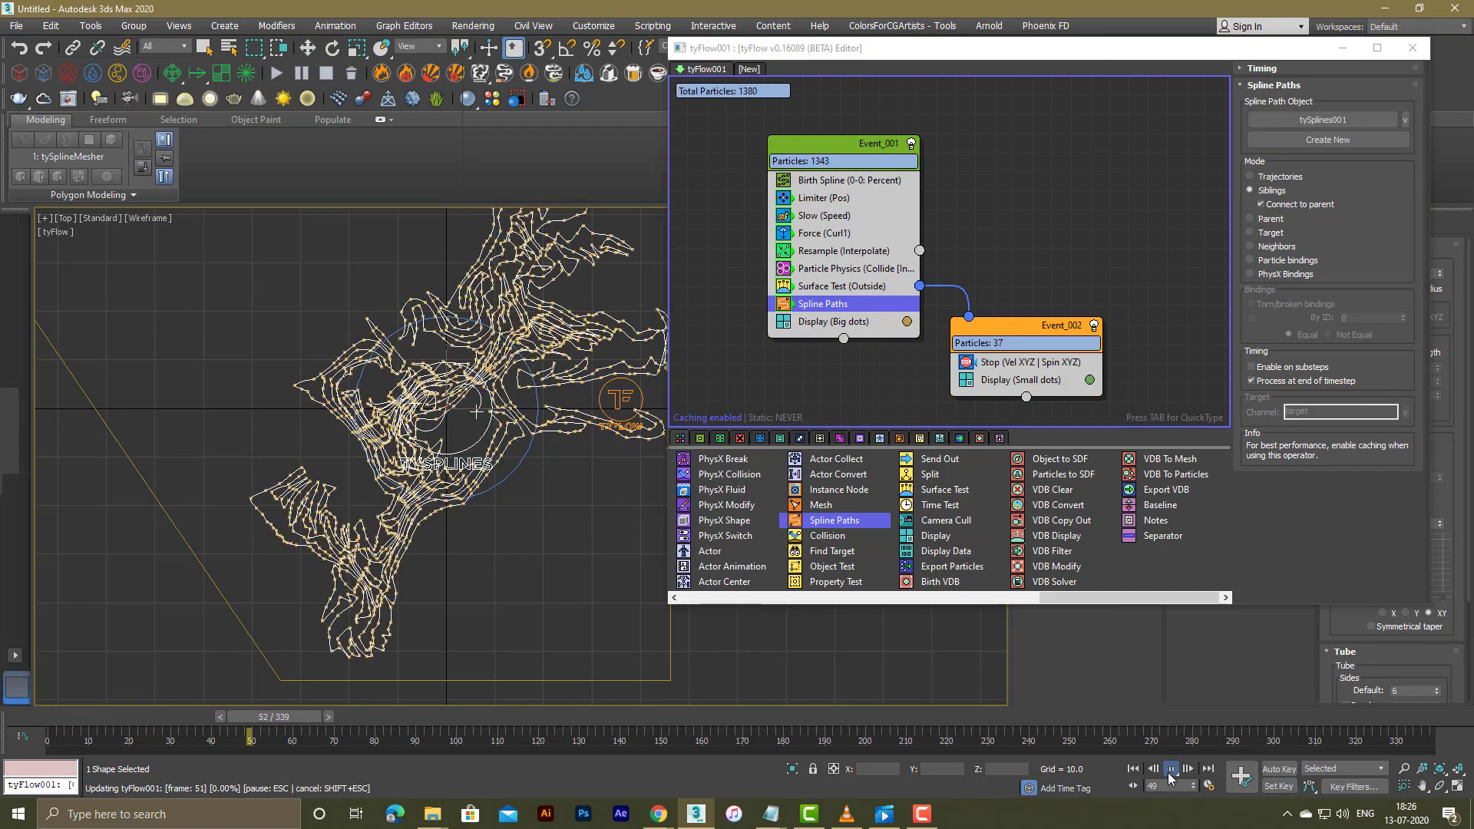
key(w)
key(Escape)
scroll(420, 495, up, 3)
middle_drag(390, 480, 418, 500)
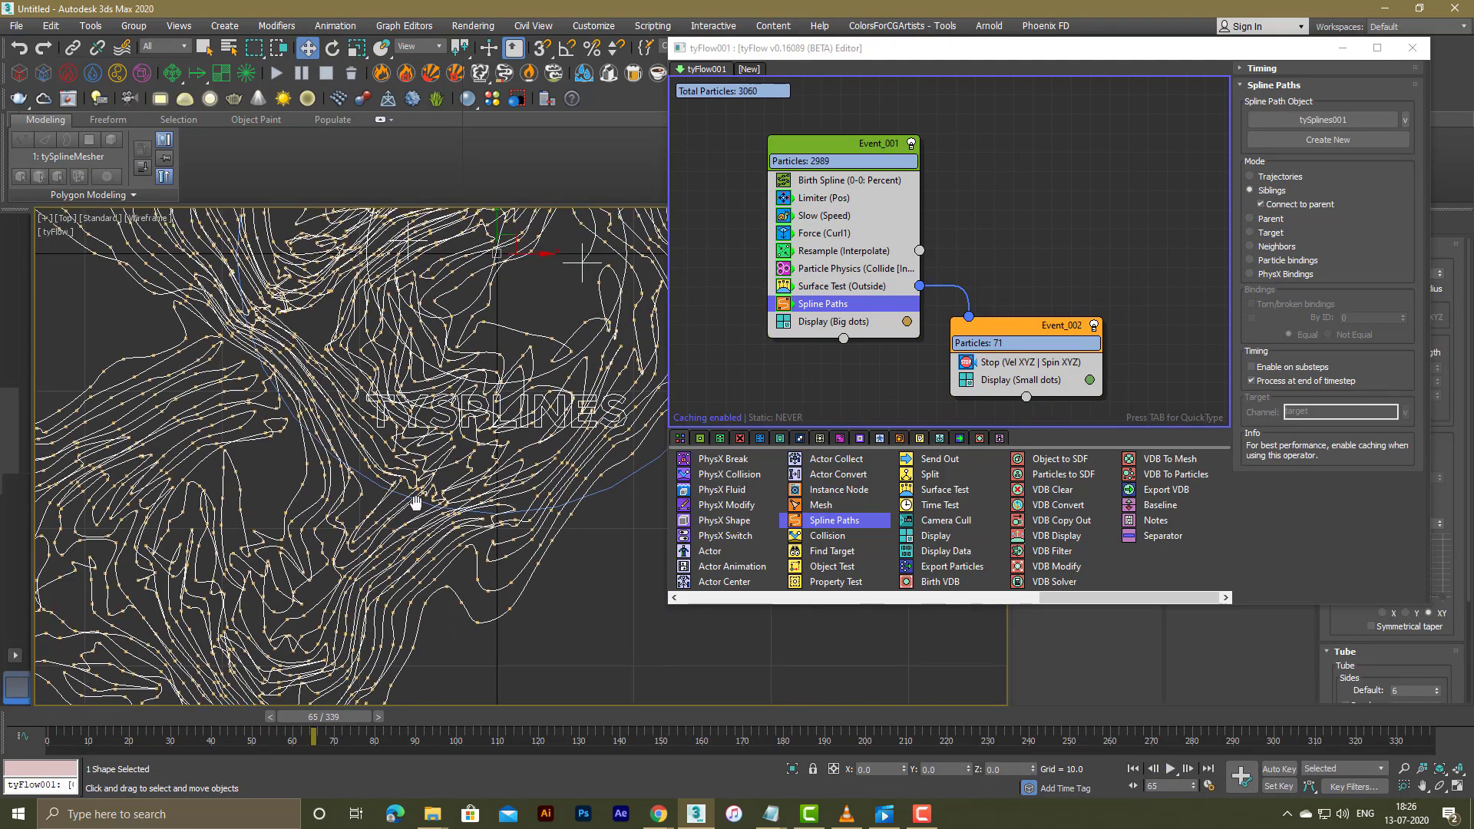
scroll(418, 499, down, 2)
middle_drag(355, 433, 370, 500)
scroll(411, 484, down, 3)
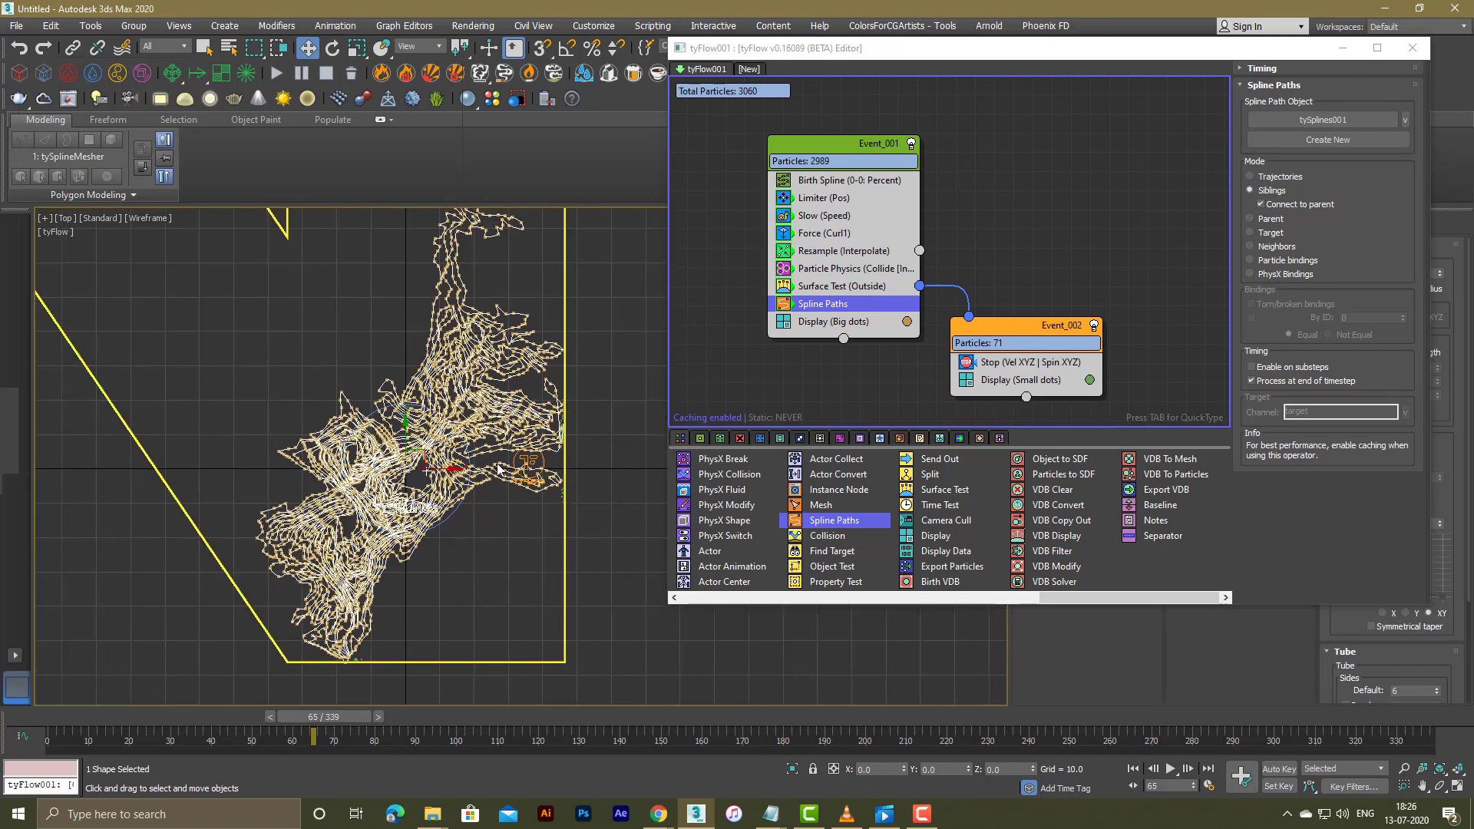
click(1134, 768)
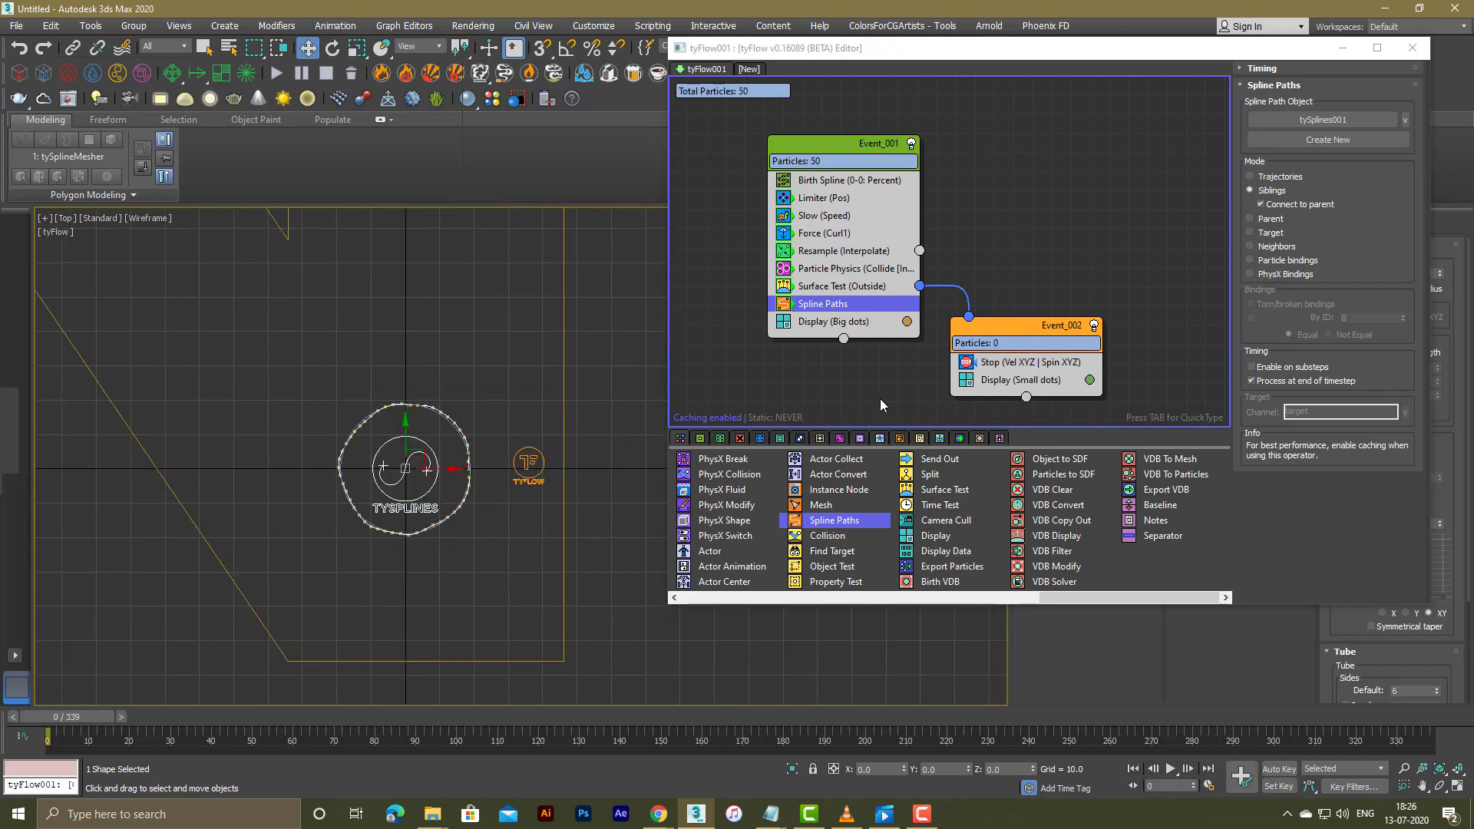
Step: Minimize the tyFlow editor, select the tyFlow object and set its Particle Bind Solver Steps to 150
click(1342, 47)
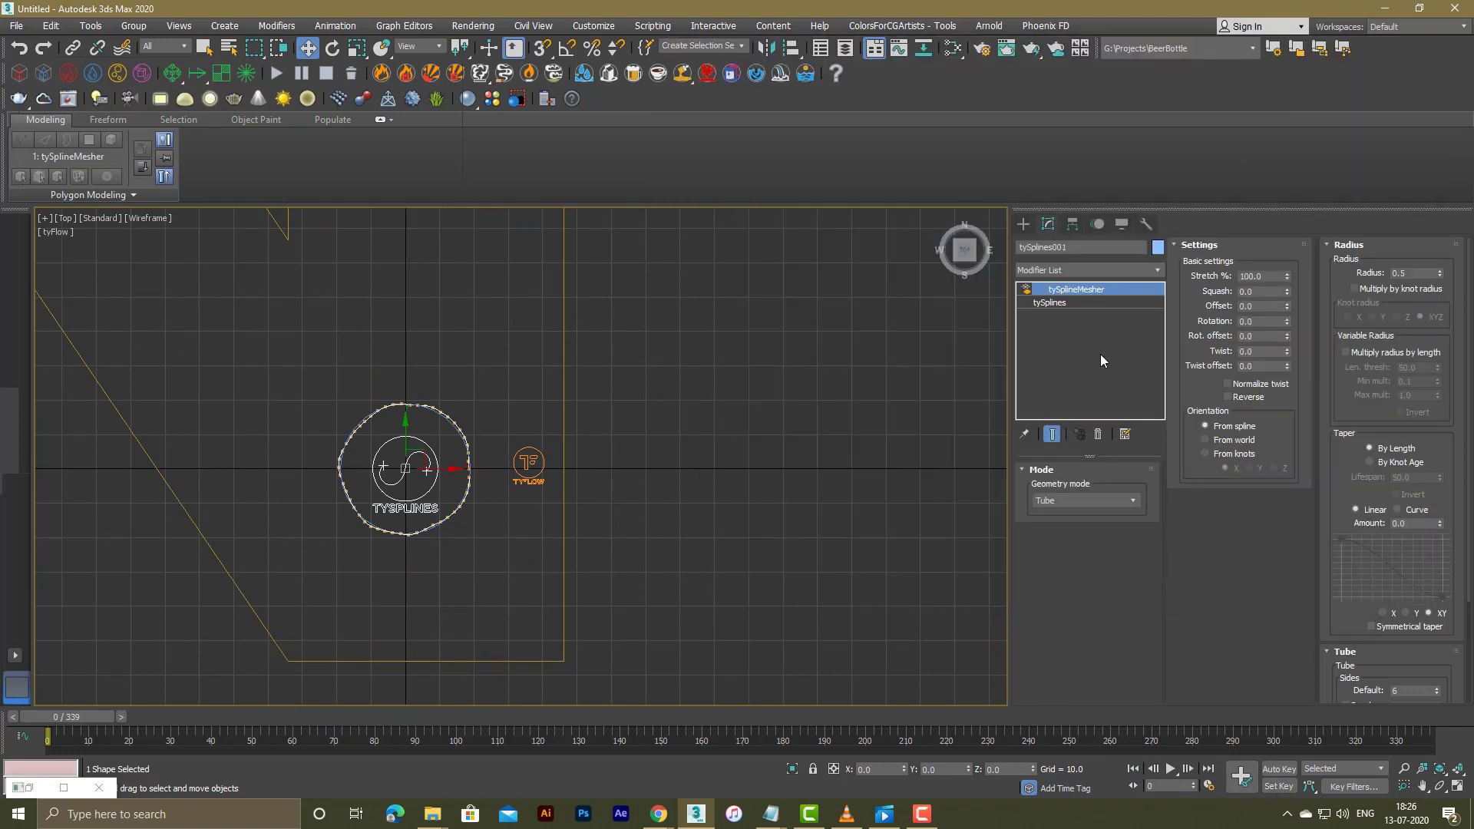
click(563, 535)
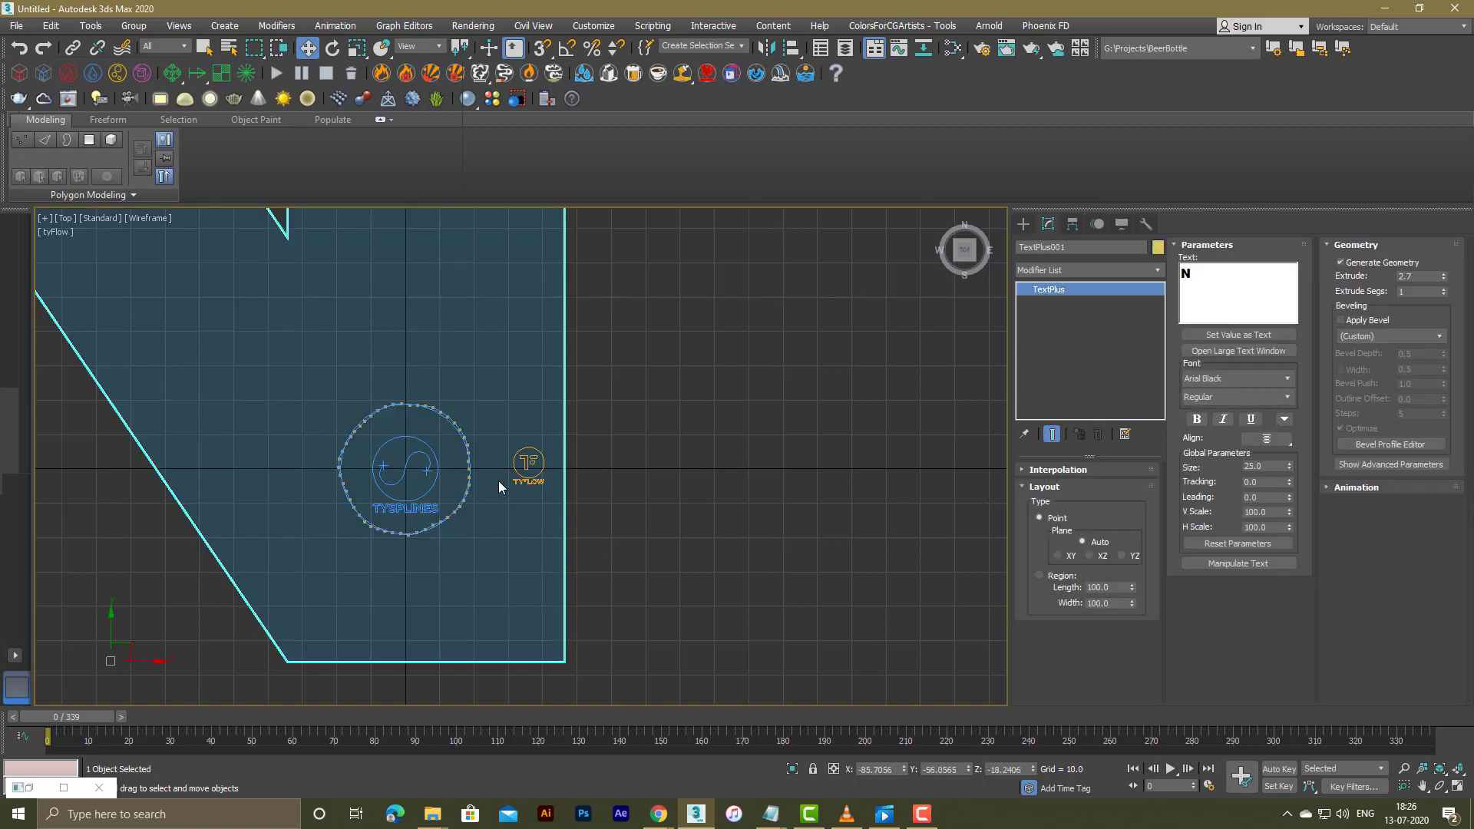
click(526, 482)
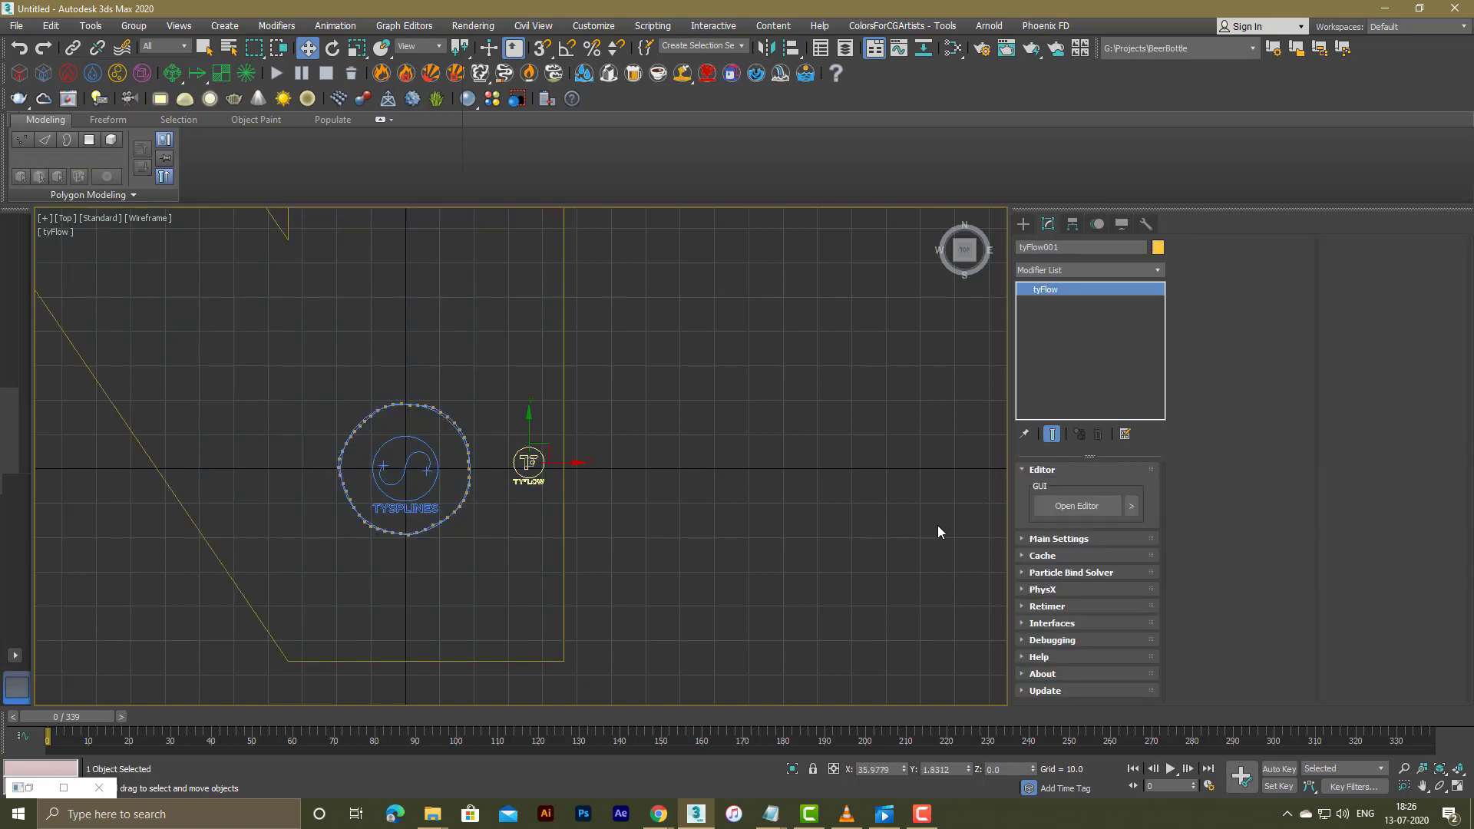
click(1063, 573)
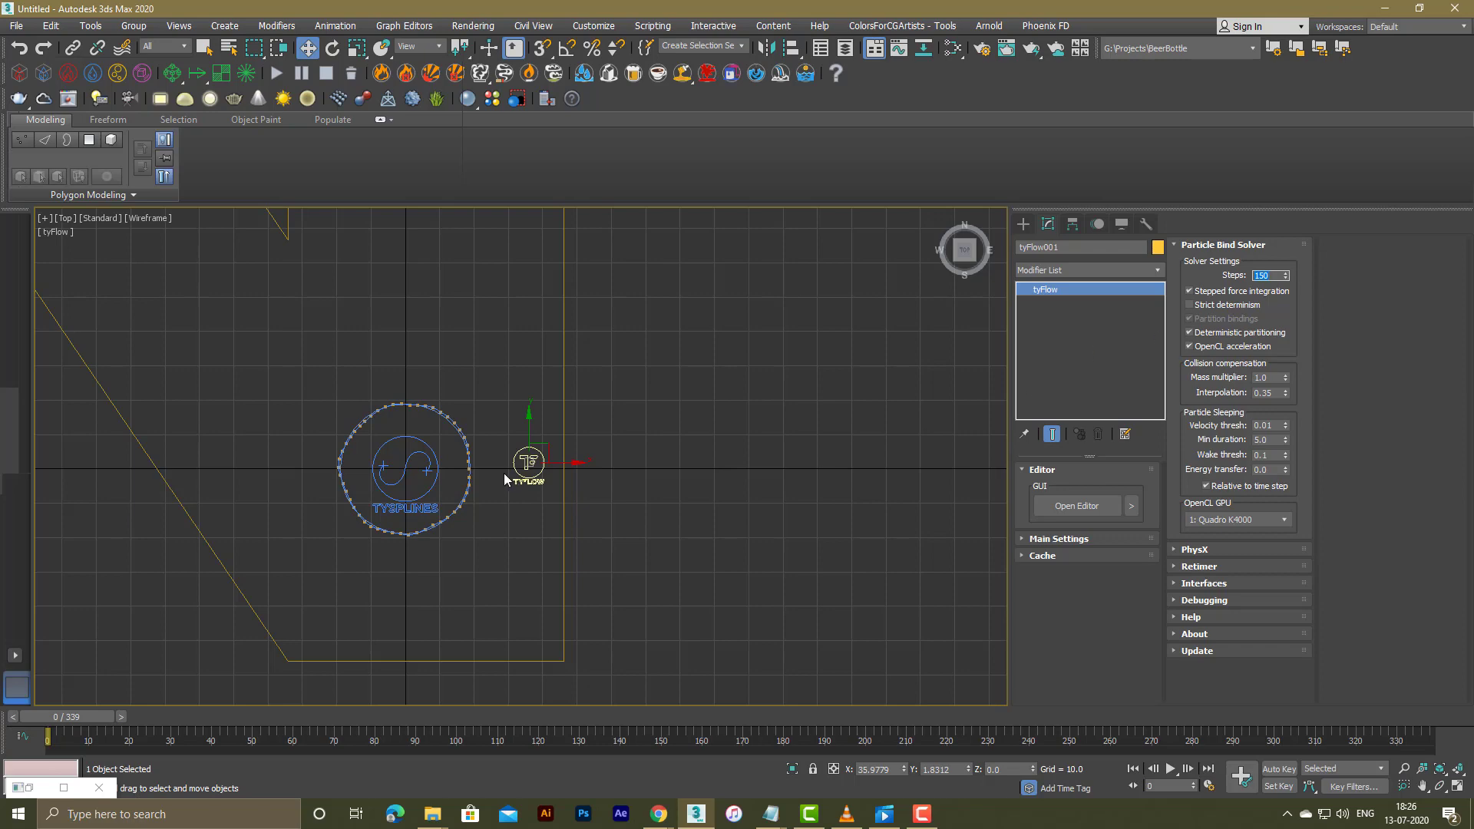
Step: Play the simulation twice from frame 0, inspect the growing spline paths around the circle, and rewind to frame 0
middle_drag(504, 479, 683, 439)
click(1170, 768)
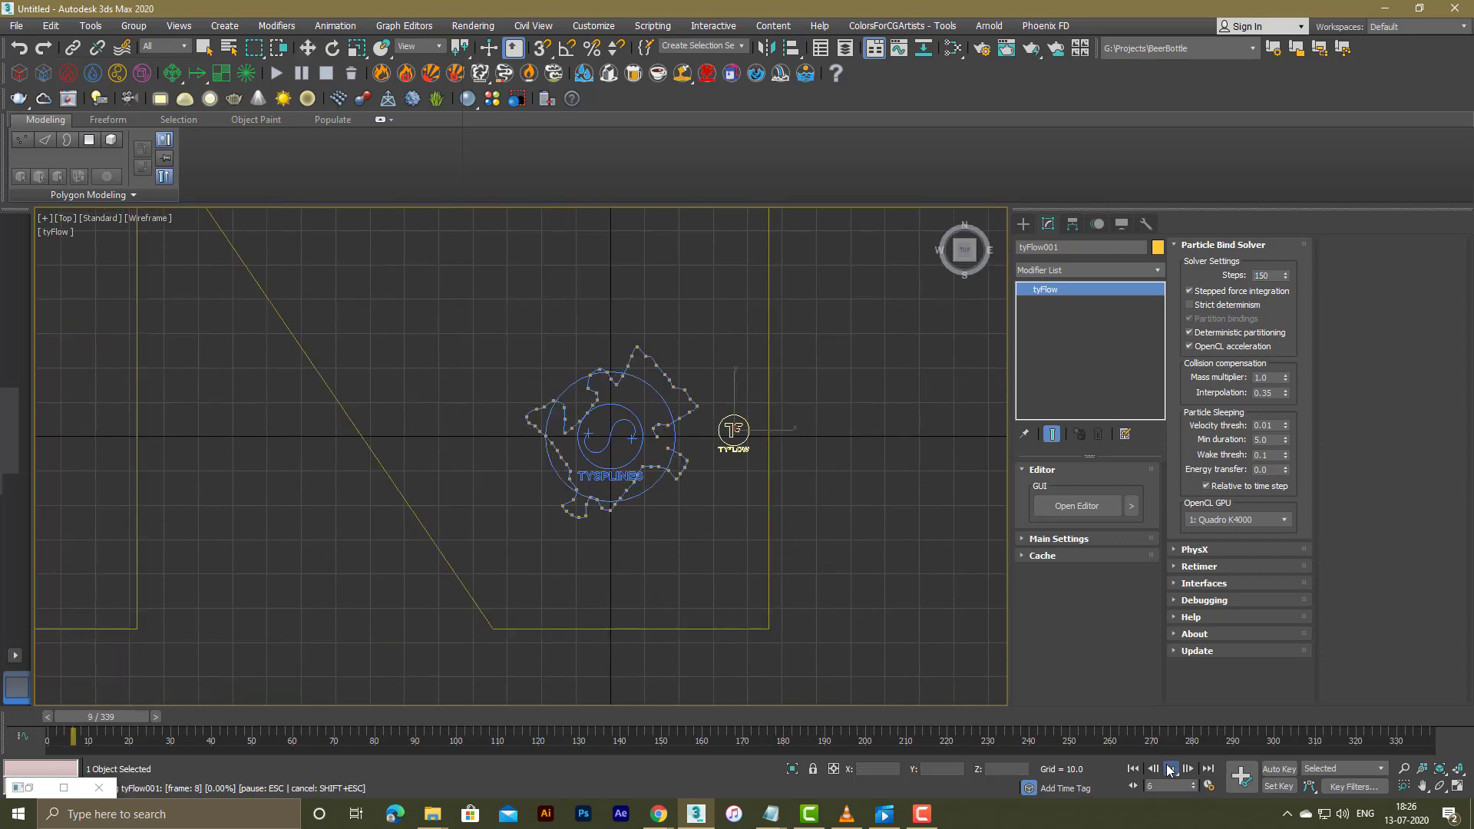
click(1170, 769)
scroll(550, 372, up, 3)
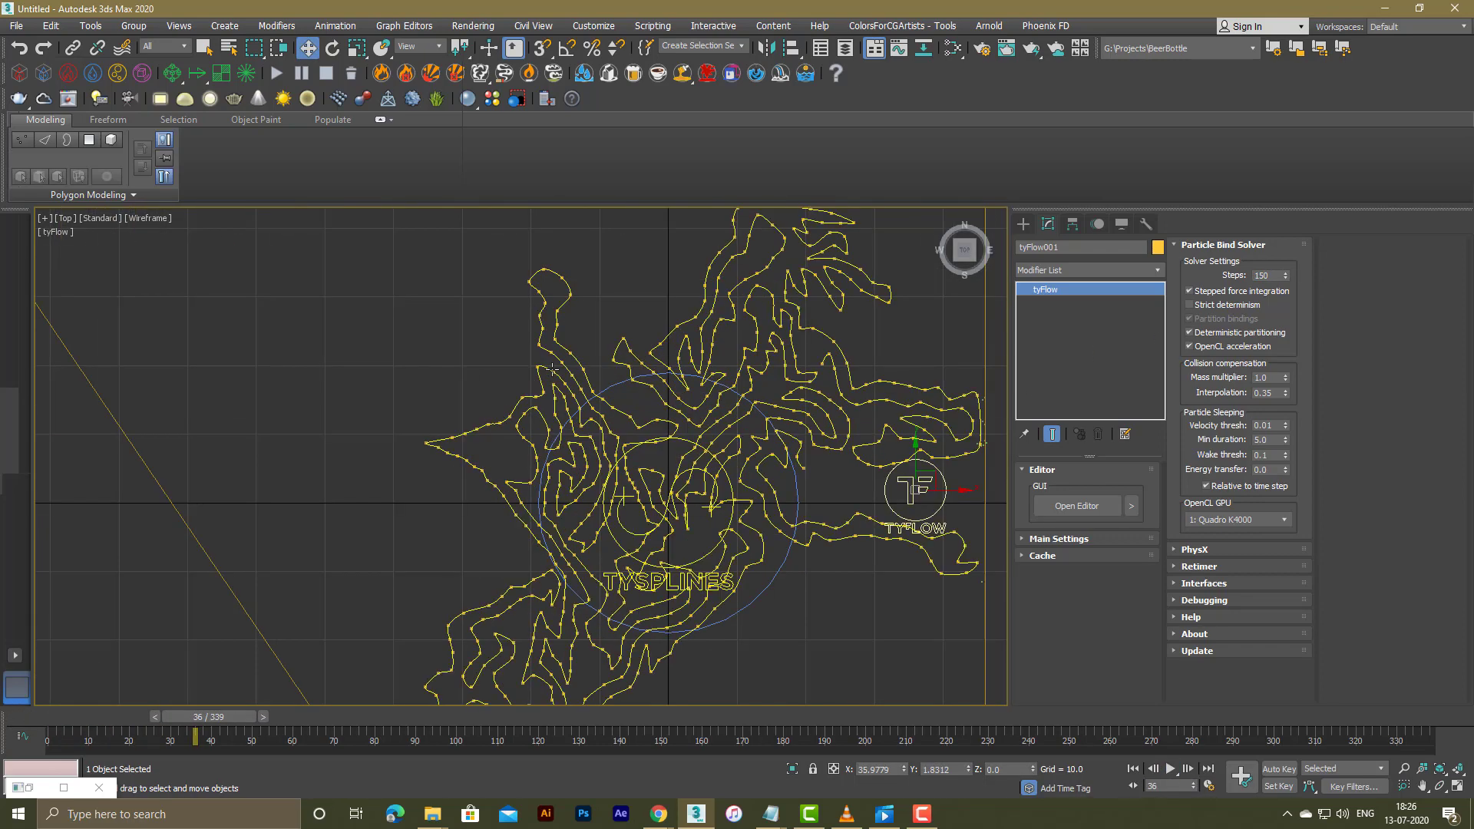
middle_drag(676, 490, 546, 382)
click(1133, 768)
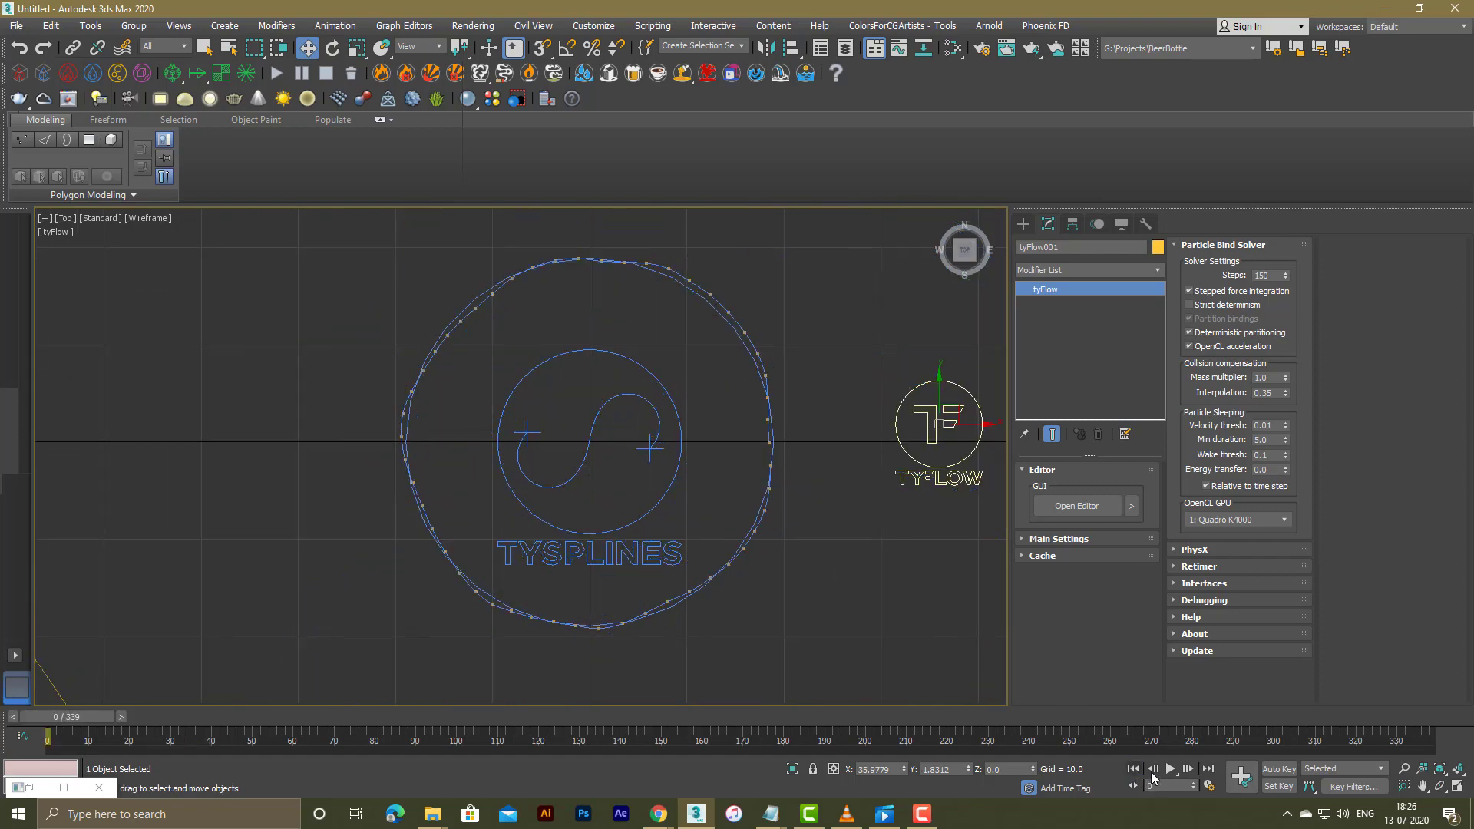
click(1170, 768)
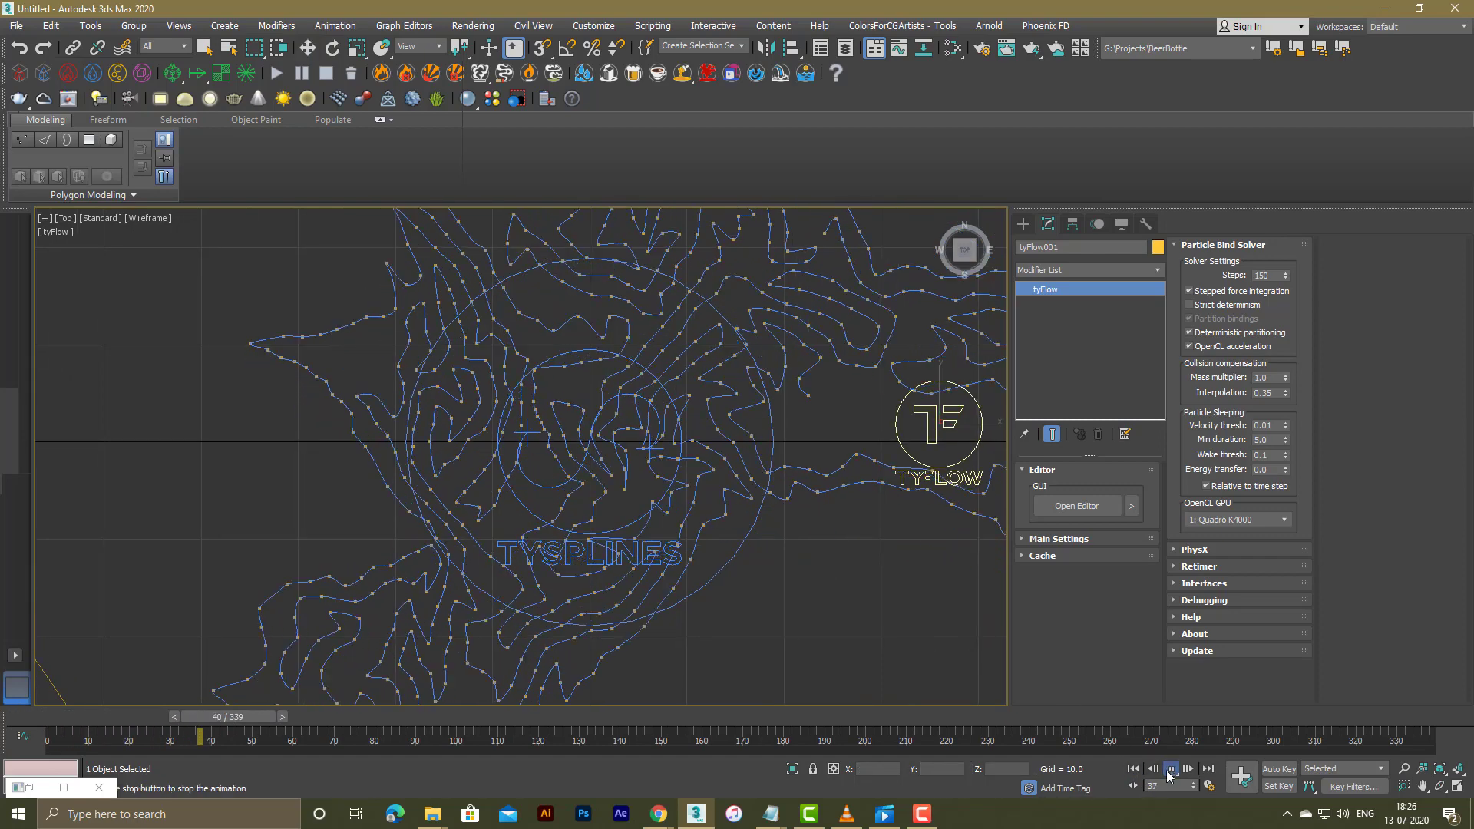
click(1170, 769)
scroll(771, 511, down, 5)
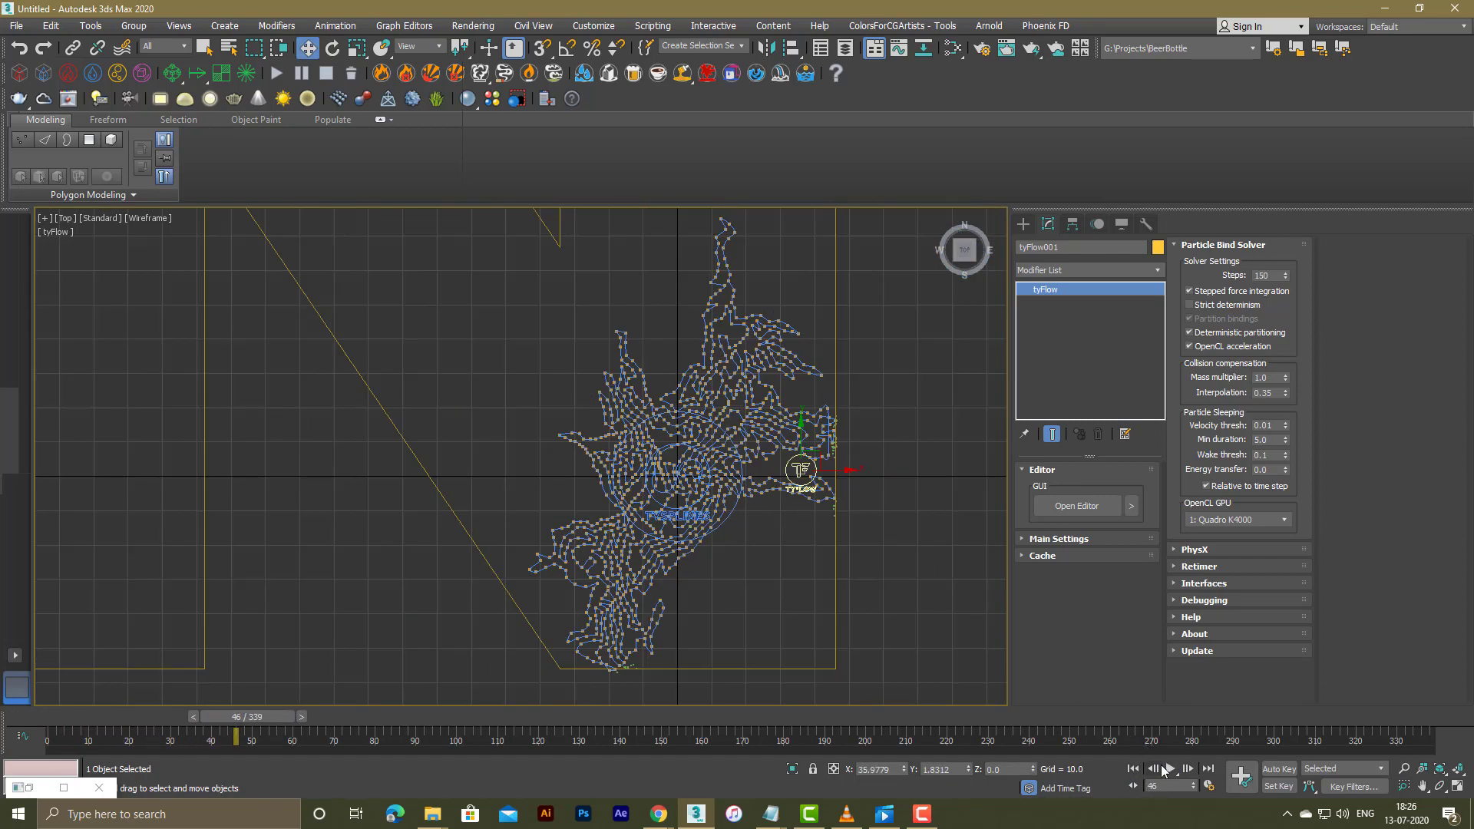
click(1132, 769)
Step: Restore the tyFlow editor and set the Scale of the Force operator's Built-in Noise Layer 1 to 0.5
click(30, 788)
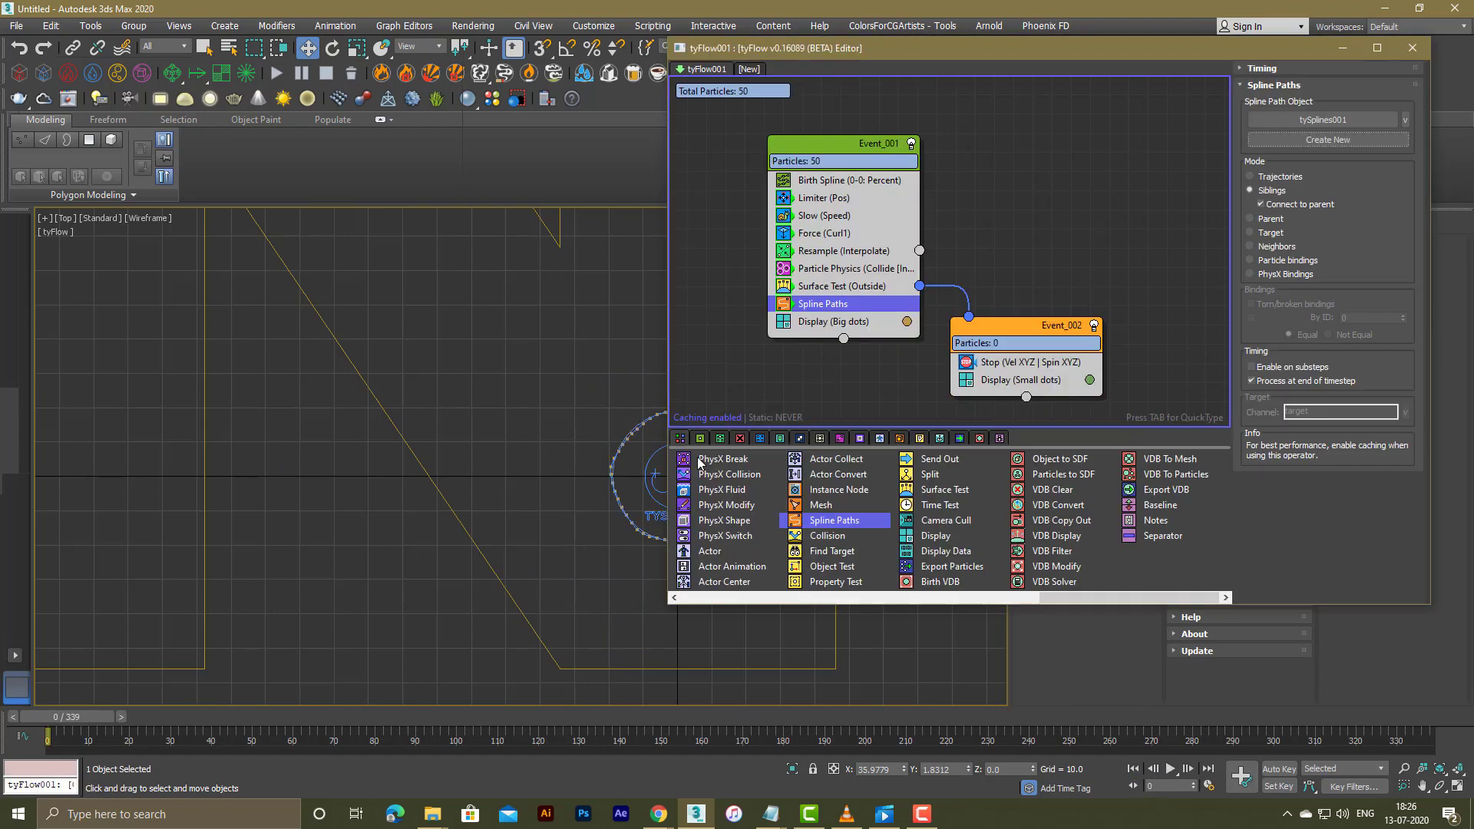
click(831, 237)
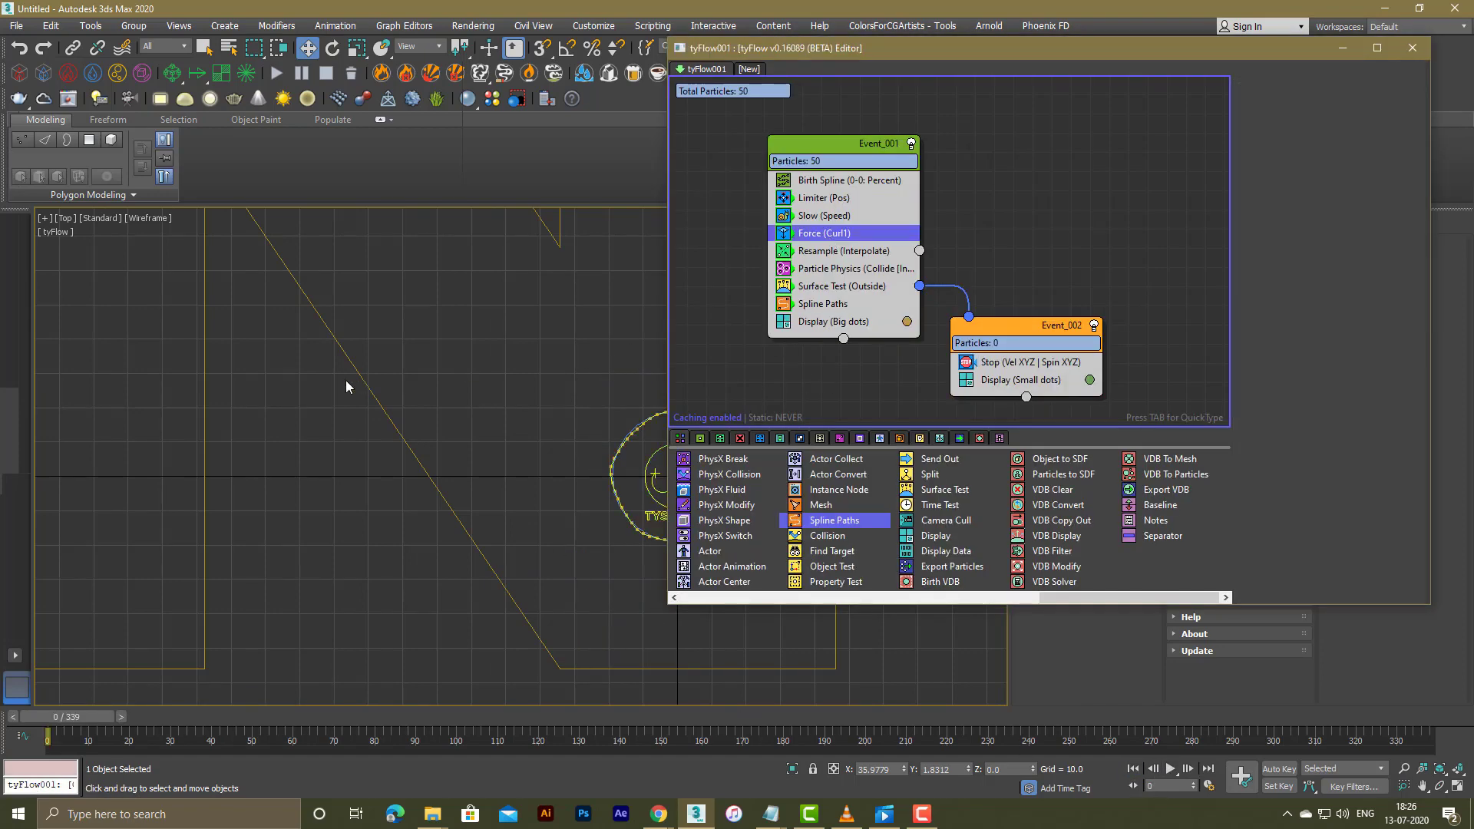
middle_drag(253, 380, 160, 390)
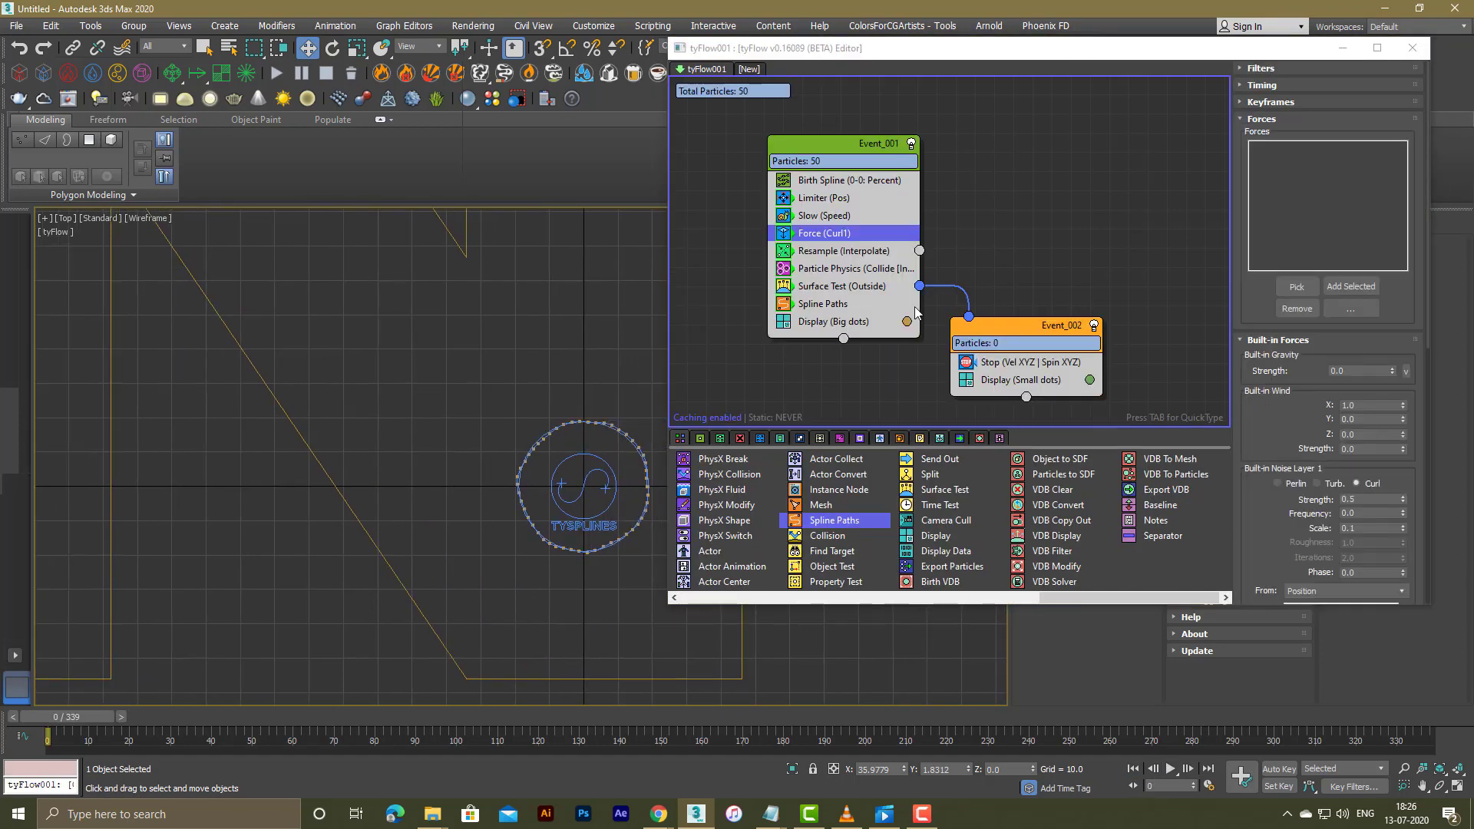
double_click(1366, 529)
text(0.5)
key(Return)
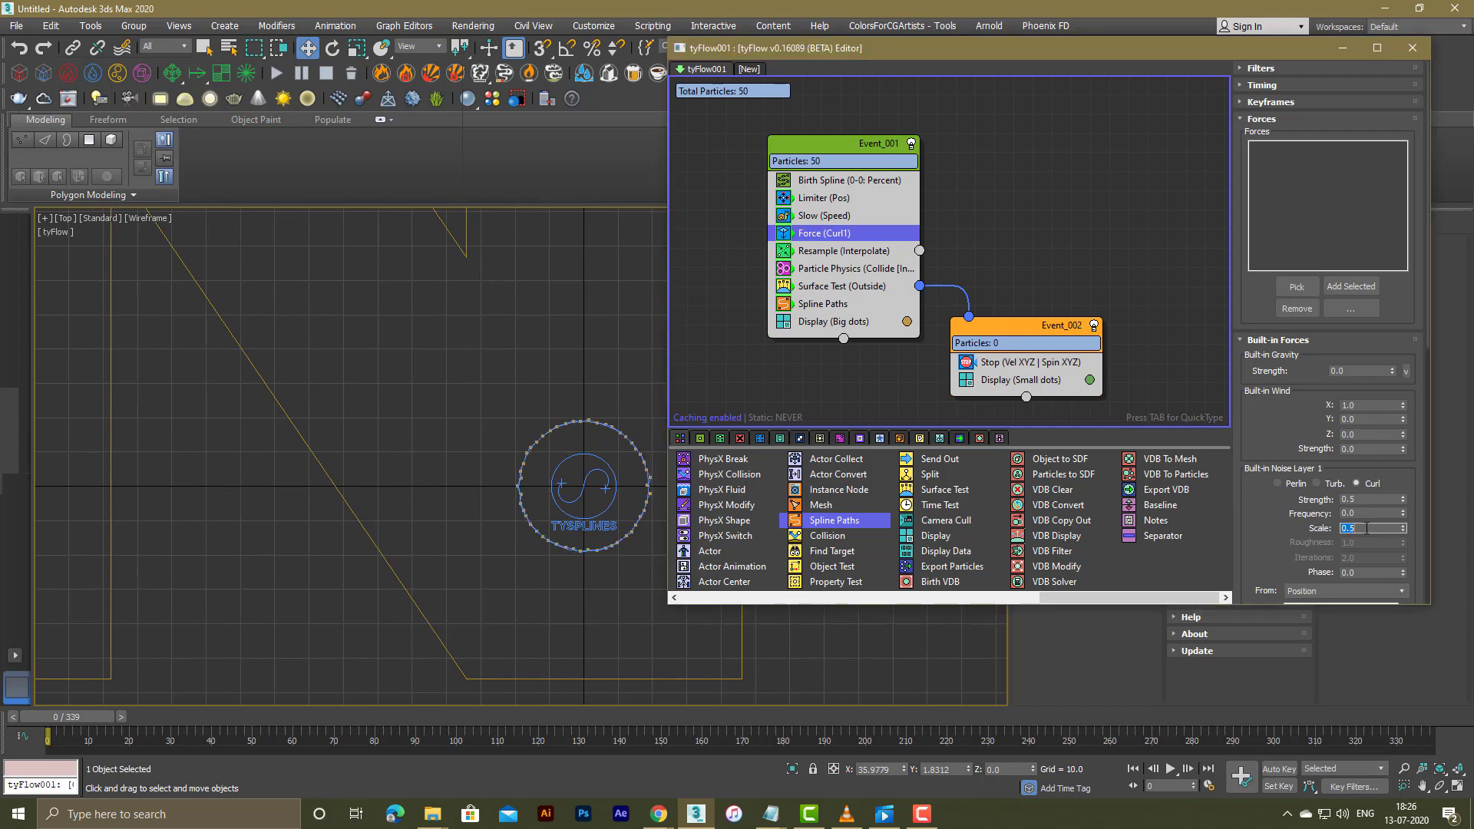
Step: Play the simulation twice with the new noise scale, inspect the growth pattern, and rewind to frame 0
click(1171, 769)
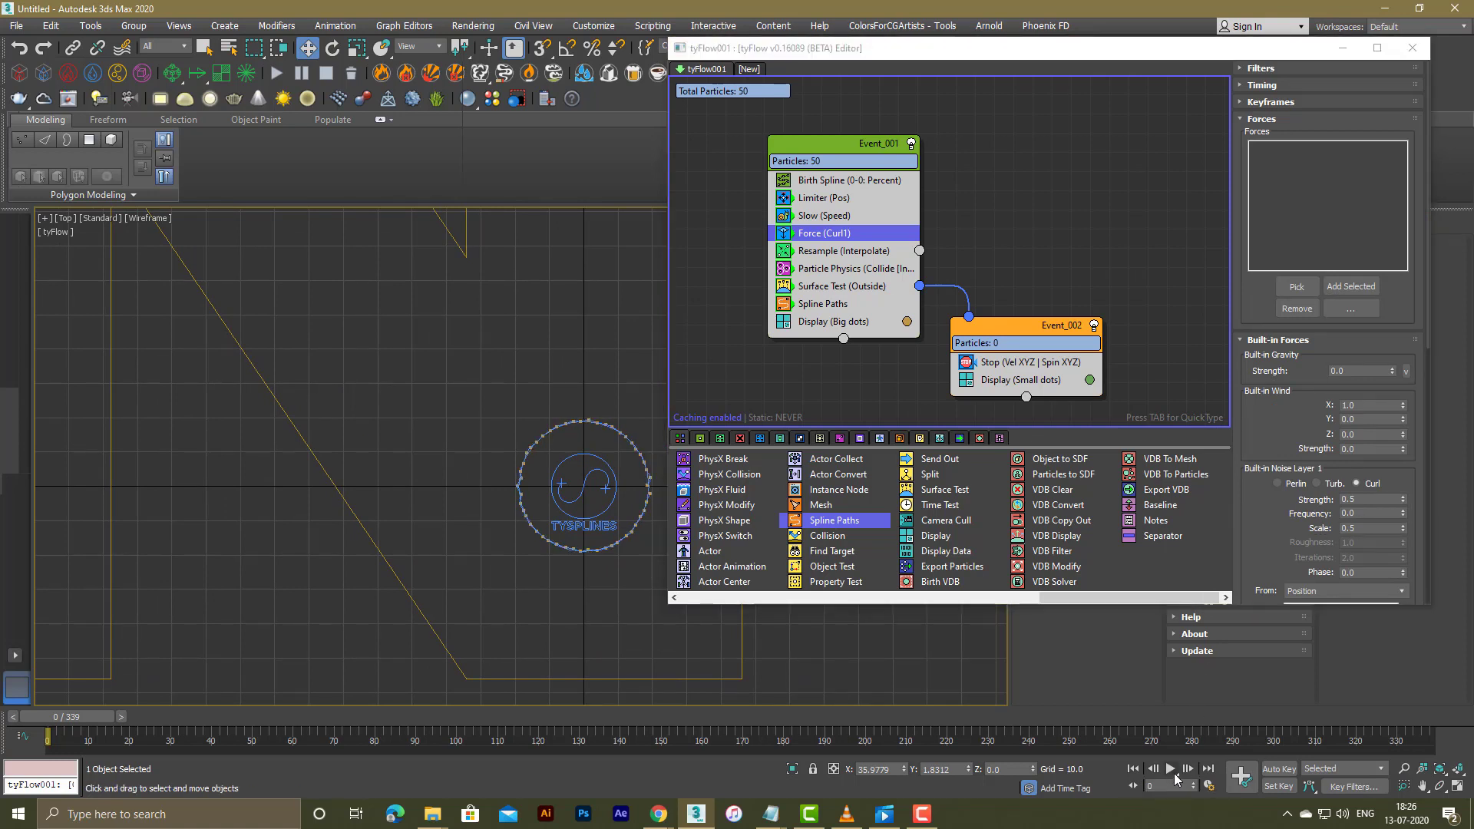
click(1175, 774)
middle_drag(620, 514, 501, 472)
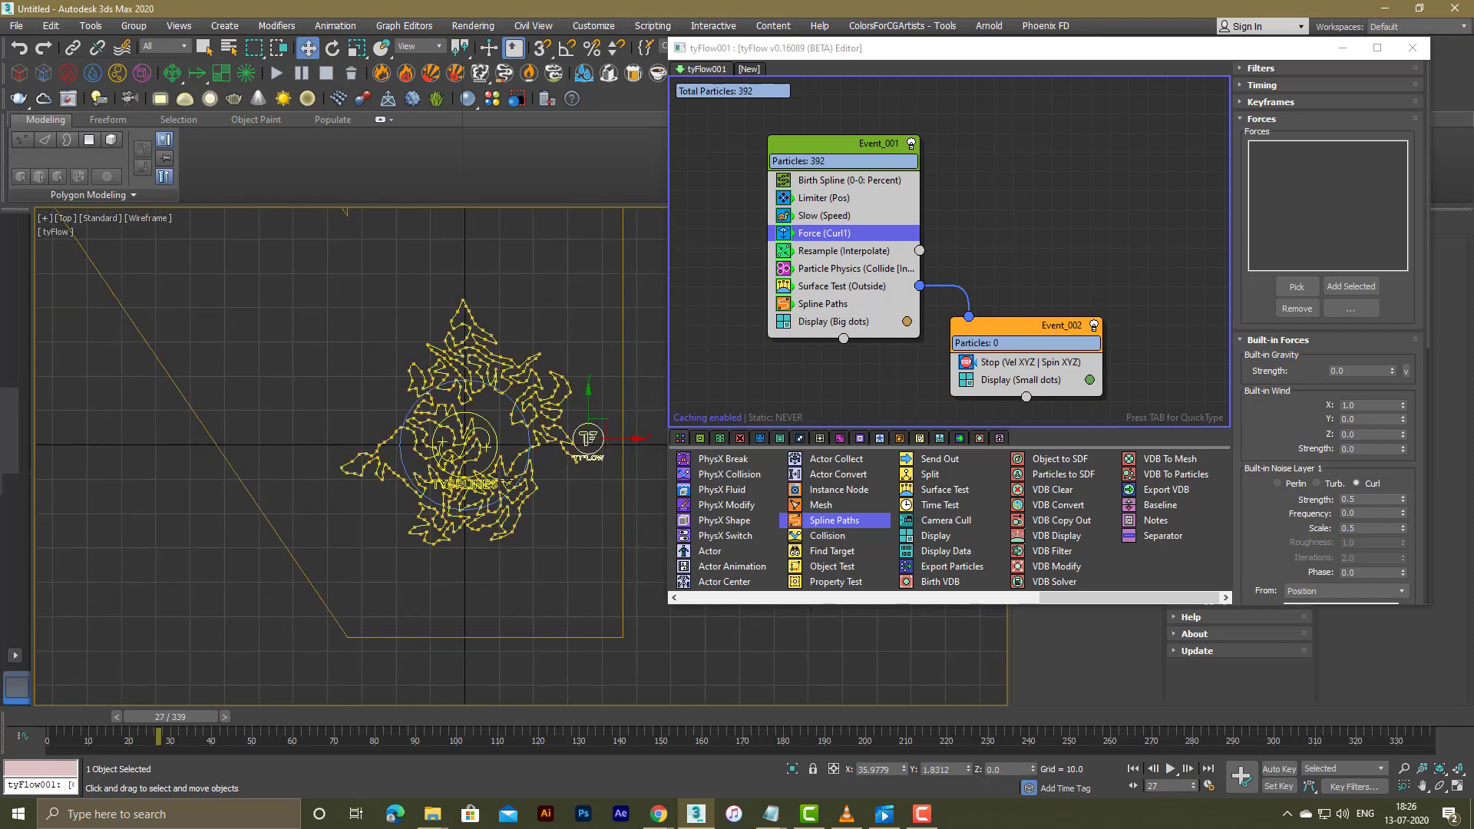
click(1134, 769)
click(1171, 770)
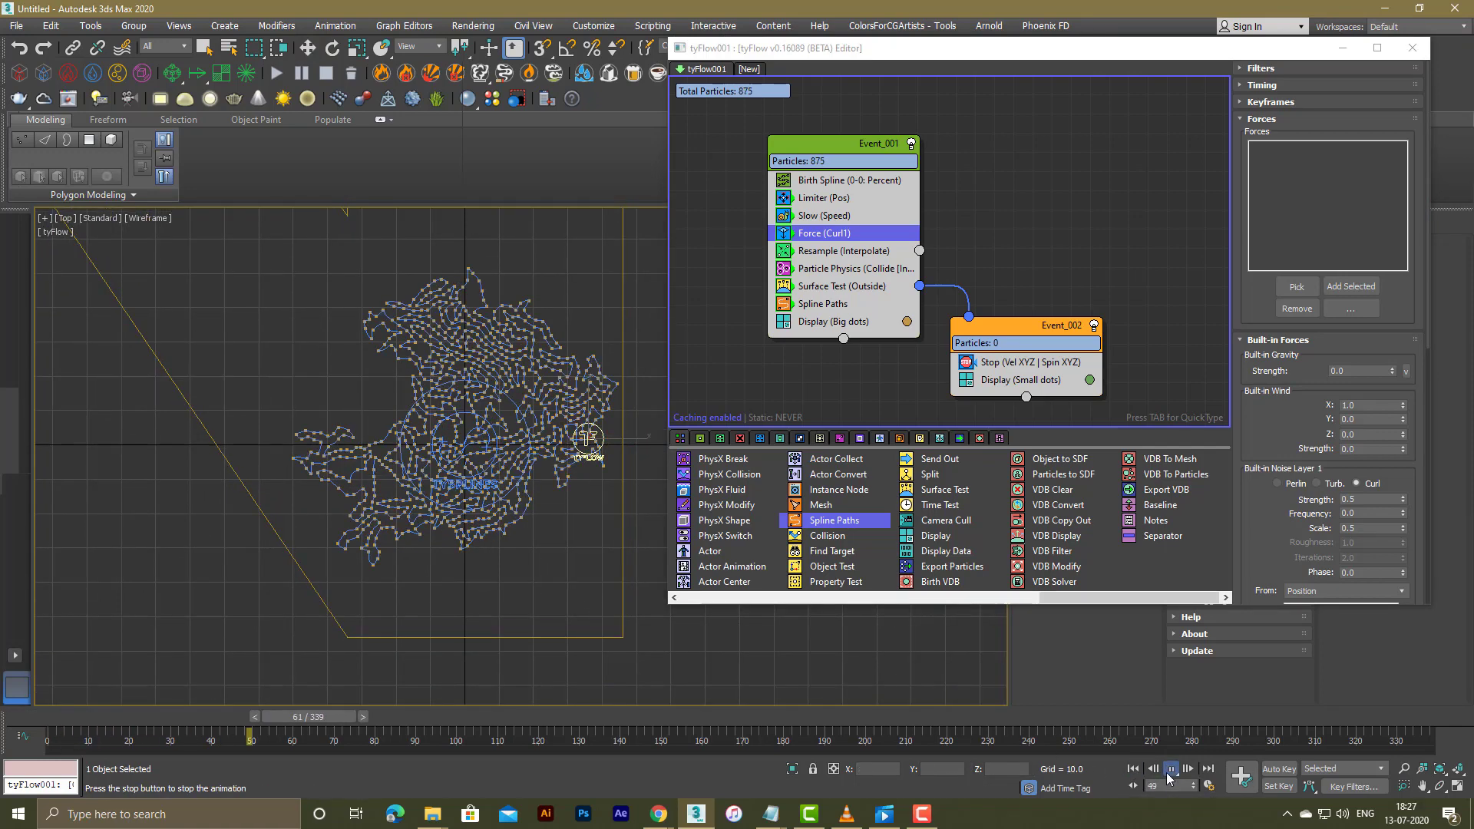
click(1133, 769)
Step: Play the simulation to frame 136 and disable the Big dots Display operator in Event_001
click(1170, 770)
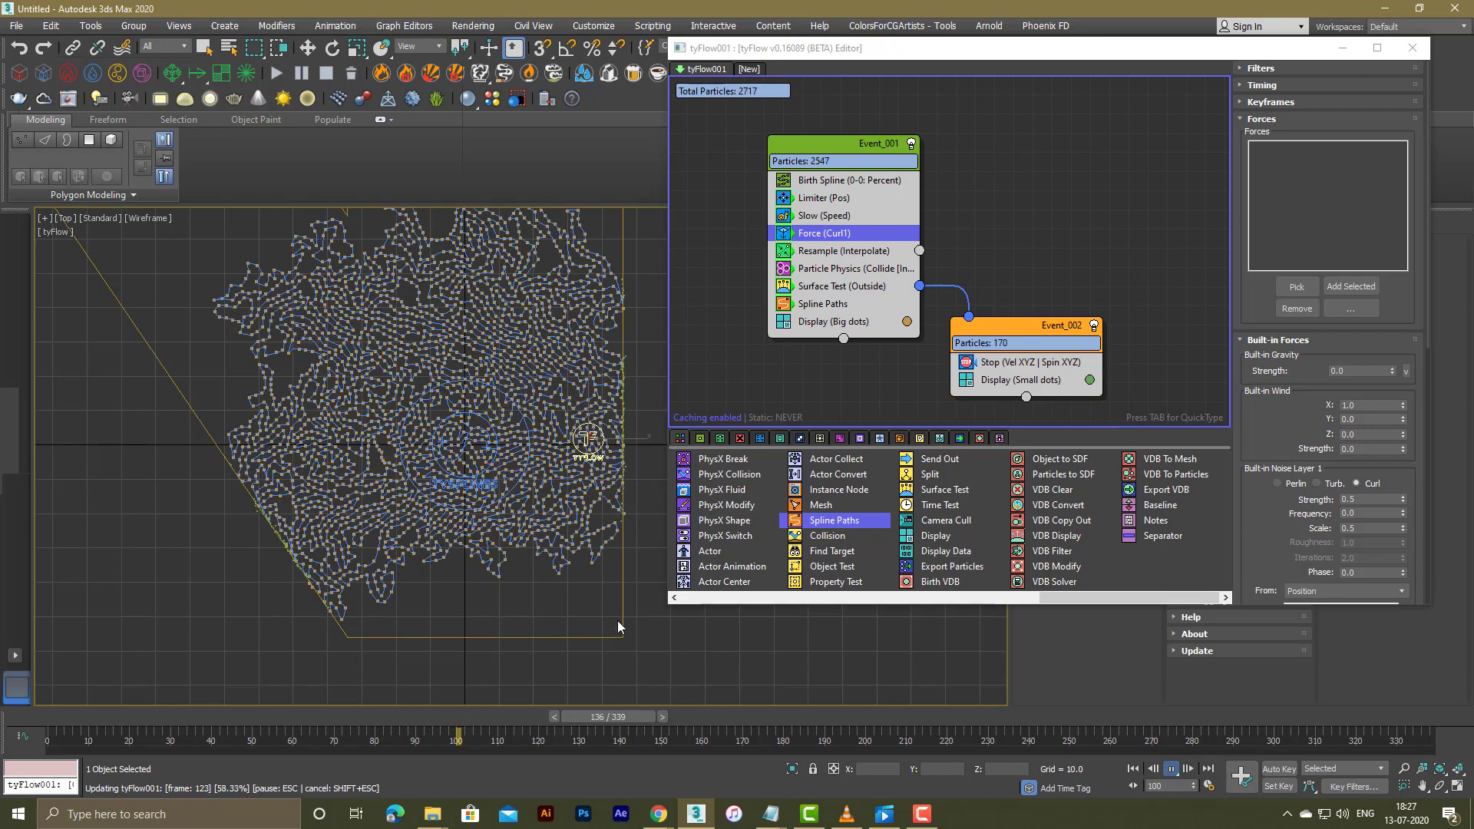
middle_drag(585, 562, 518, 611)
click(783, 321)
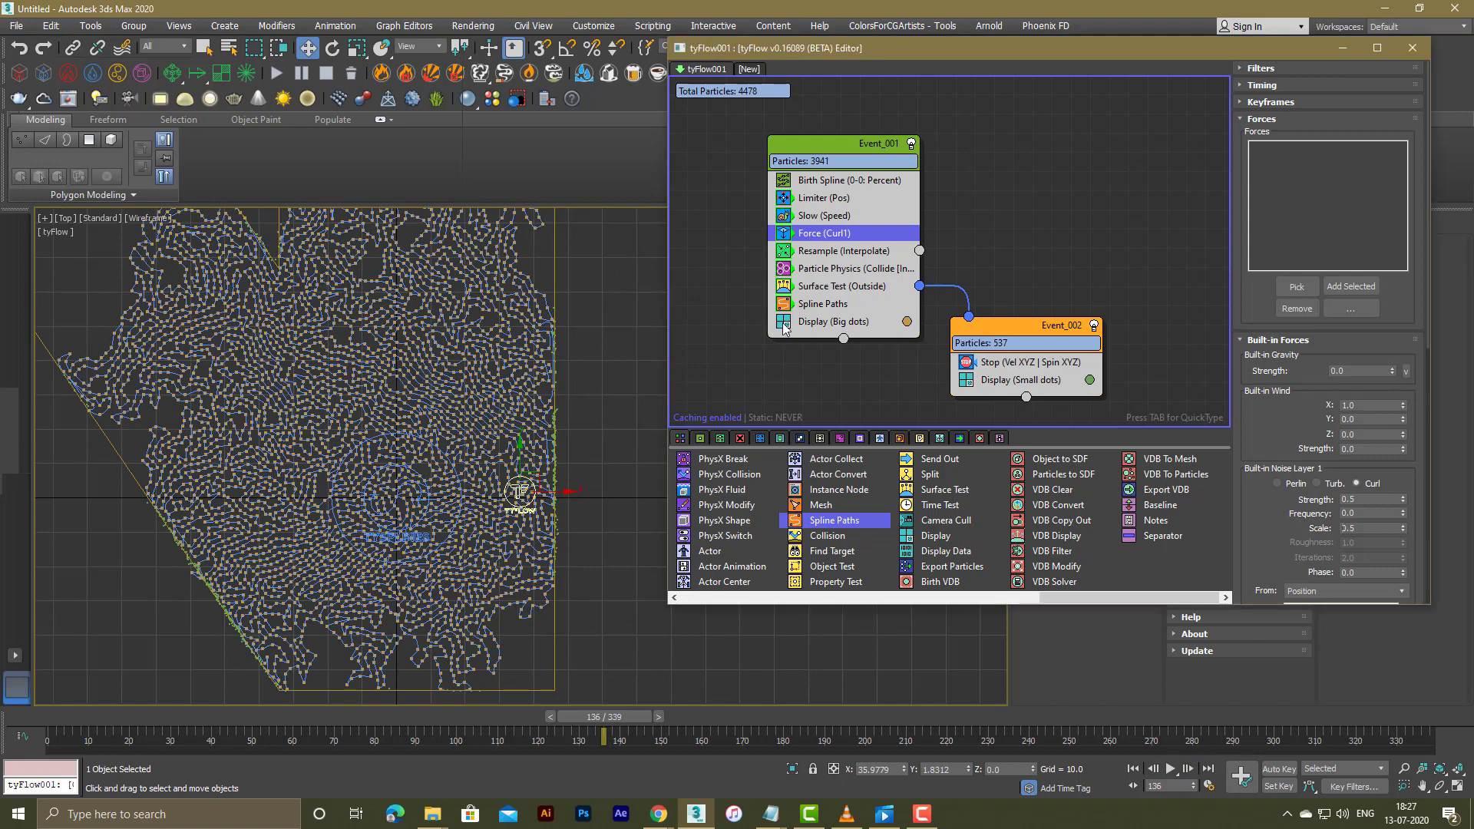
middle_drag(464, 448, 533, 526)
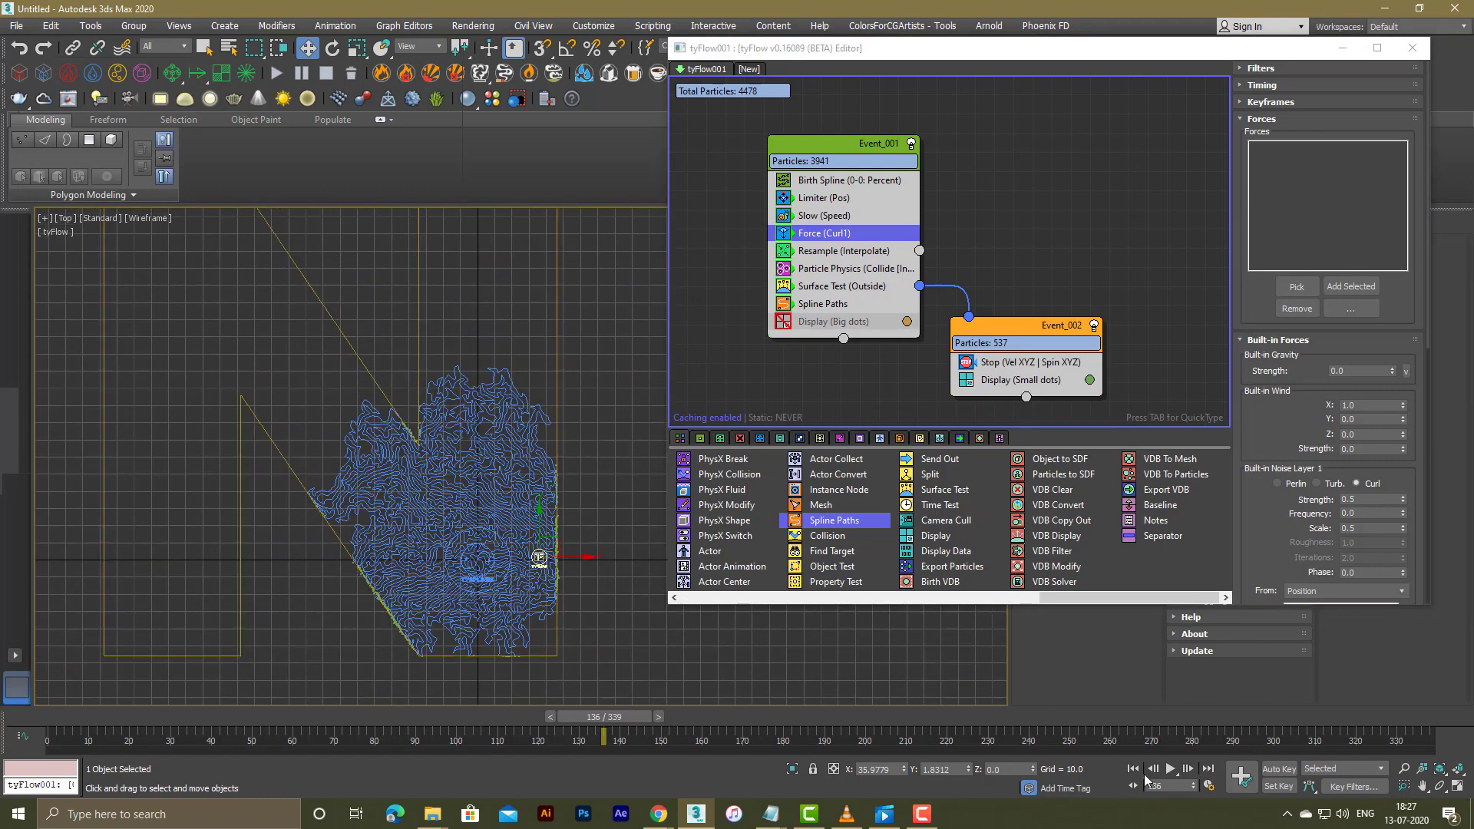
Step: Replay the growth to frame 59, examine the spline paths in the Perspective view, and rewind to frame 0
click(1134, 770)
click(1171, 770)
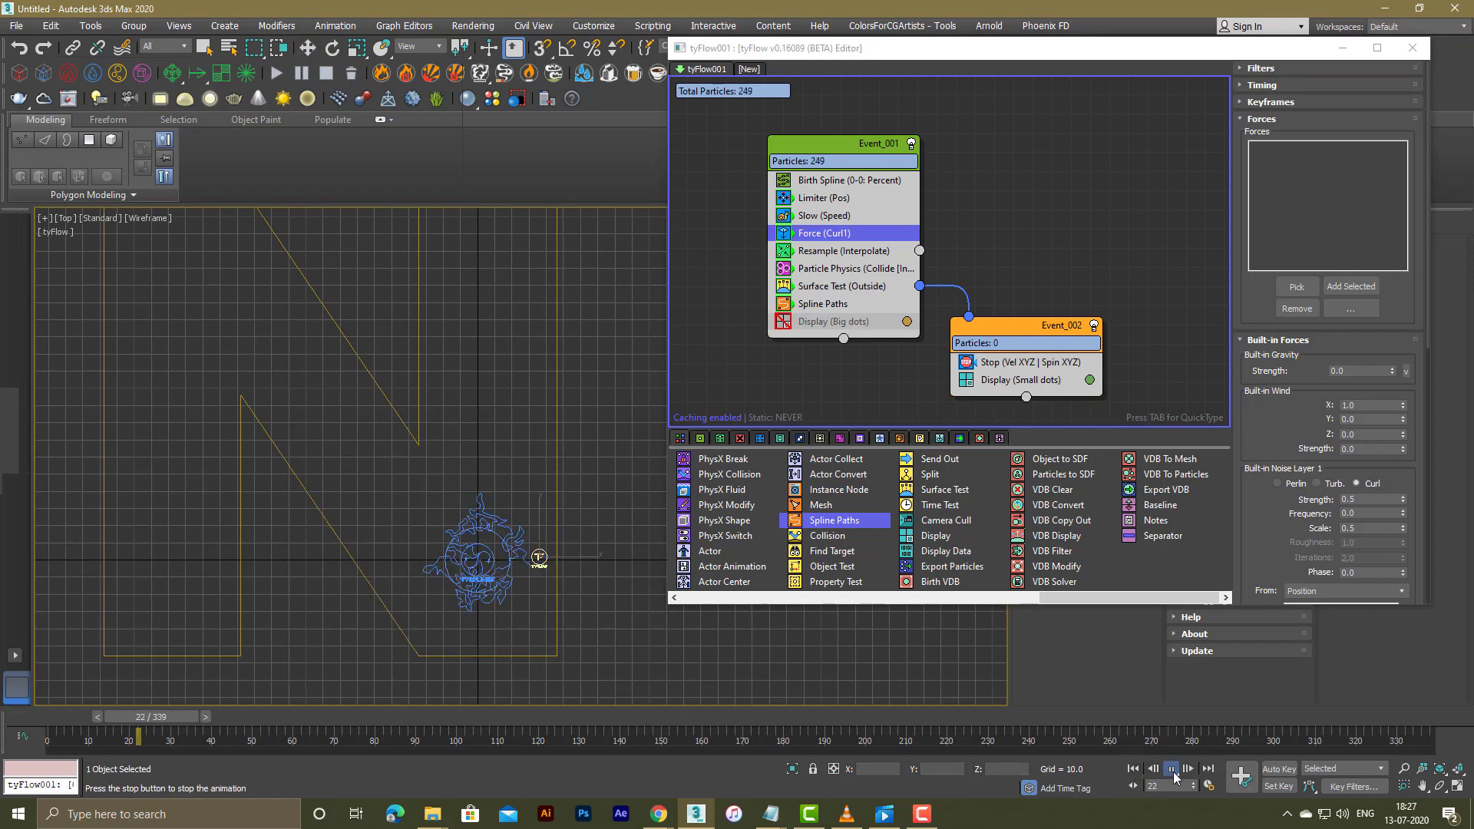
click(1171, 770)
key(p)
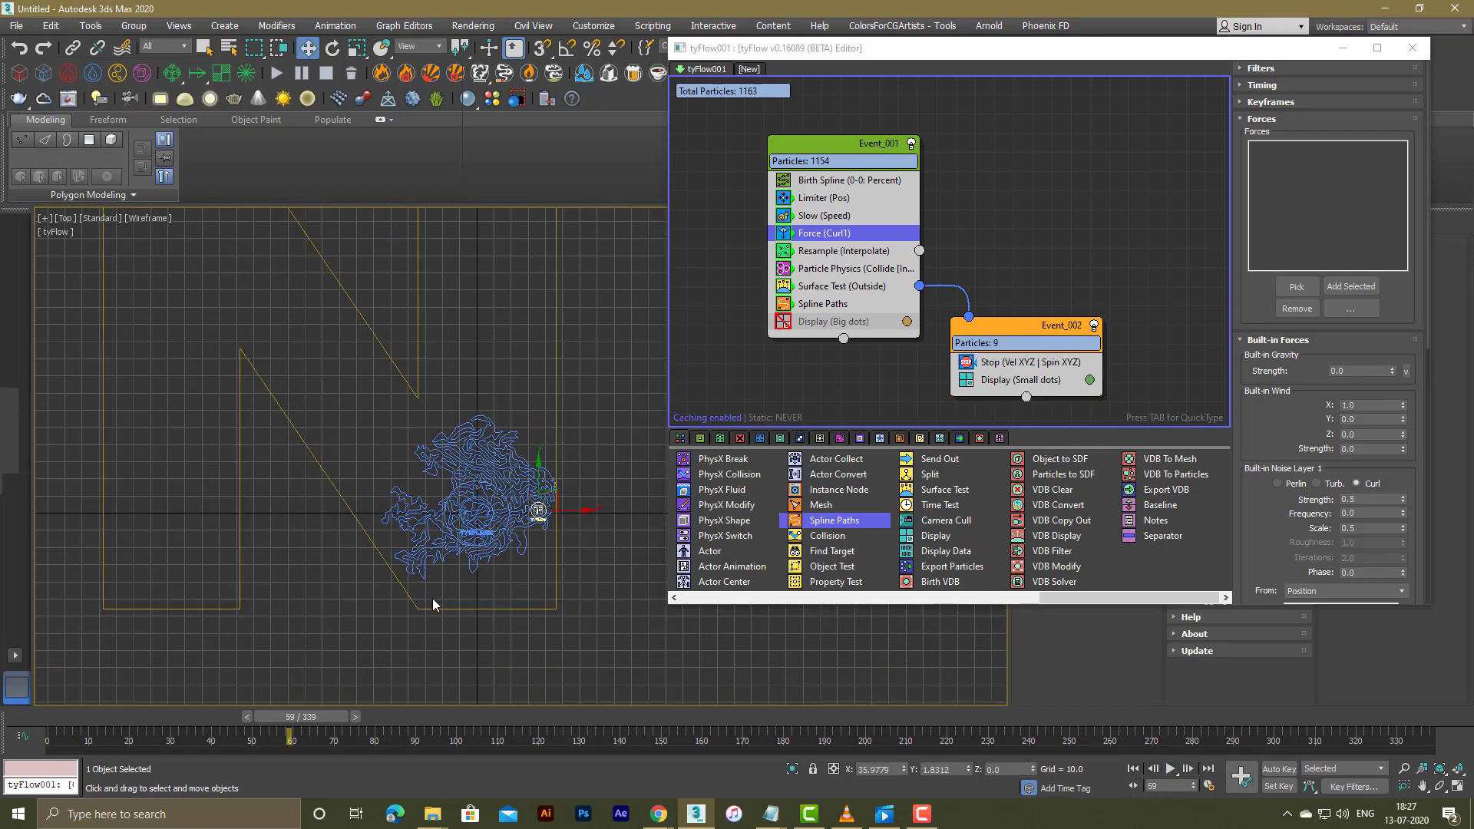
scroll(400, 555, up, 3)
alt+middle_drag(394, 547, 326, 546)
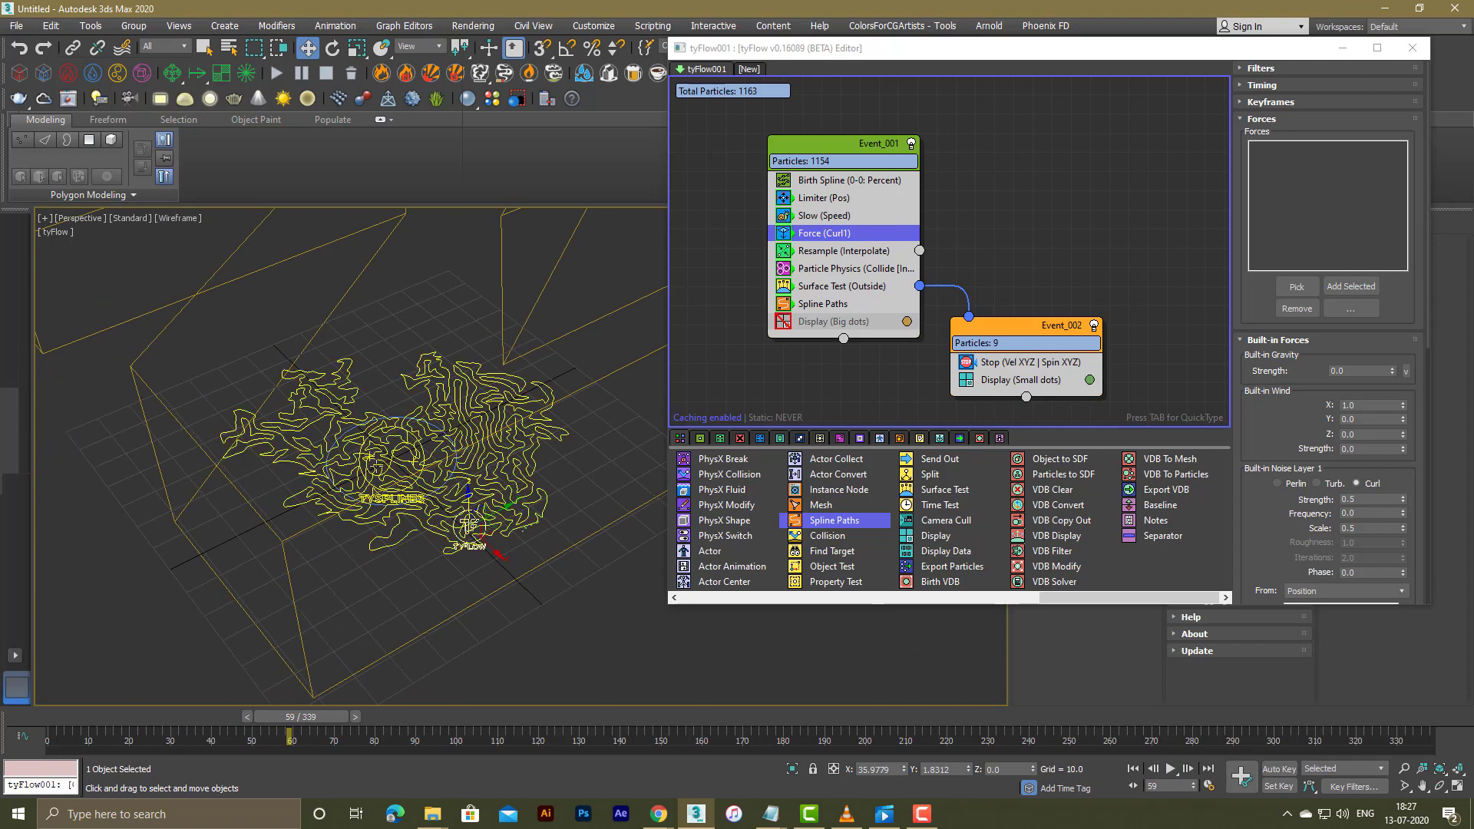
scroll(438, 463, up, 2)
alt+middle_drag(440, 468, 818, 724)
click(1133, 768)
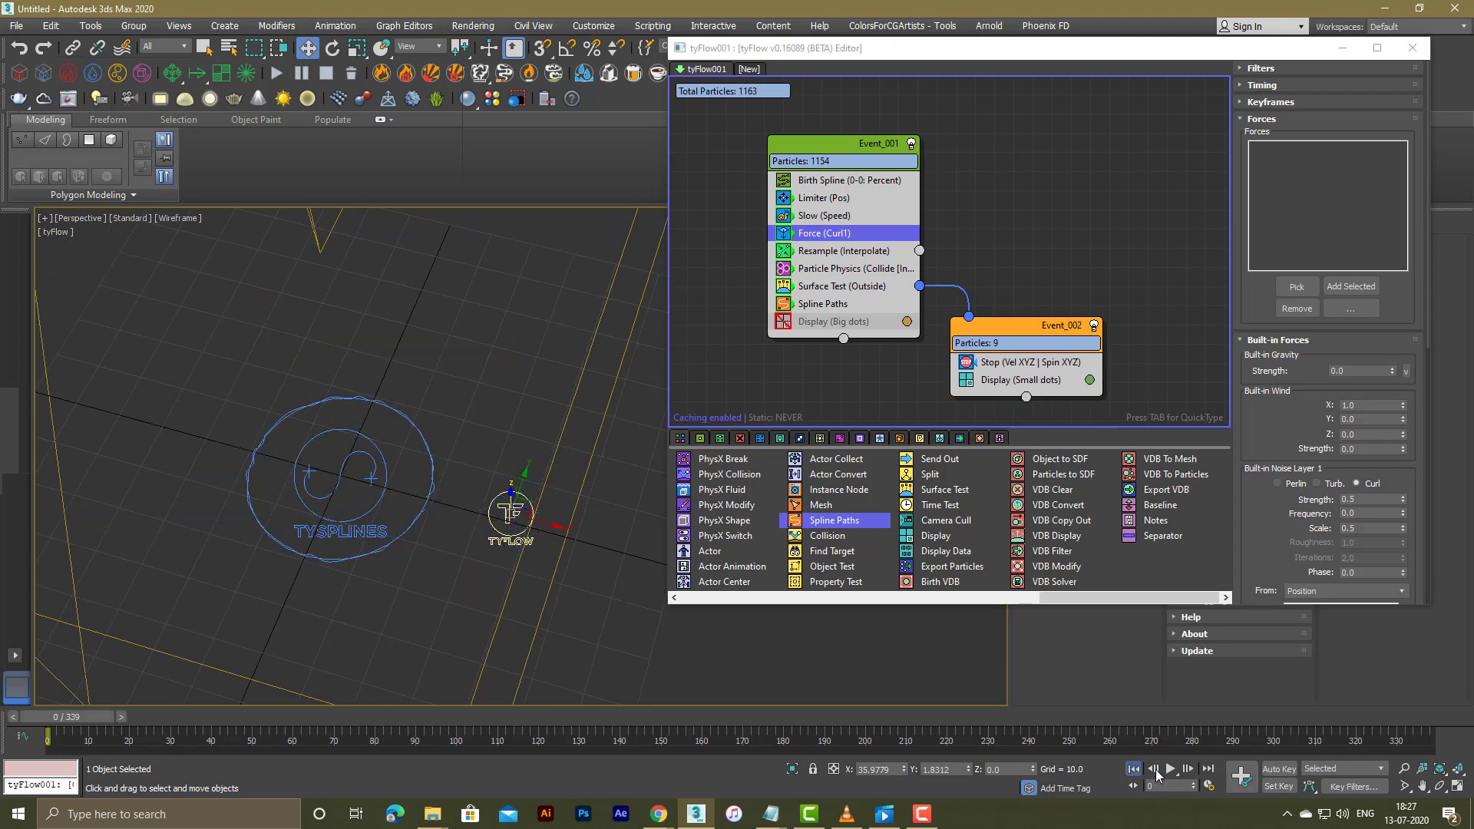
Step: Play the simulation to frame 47 and examine the spline paths inside the letter N in Perspective
click(1170, 768)
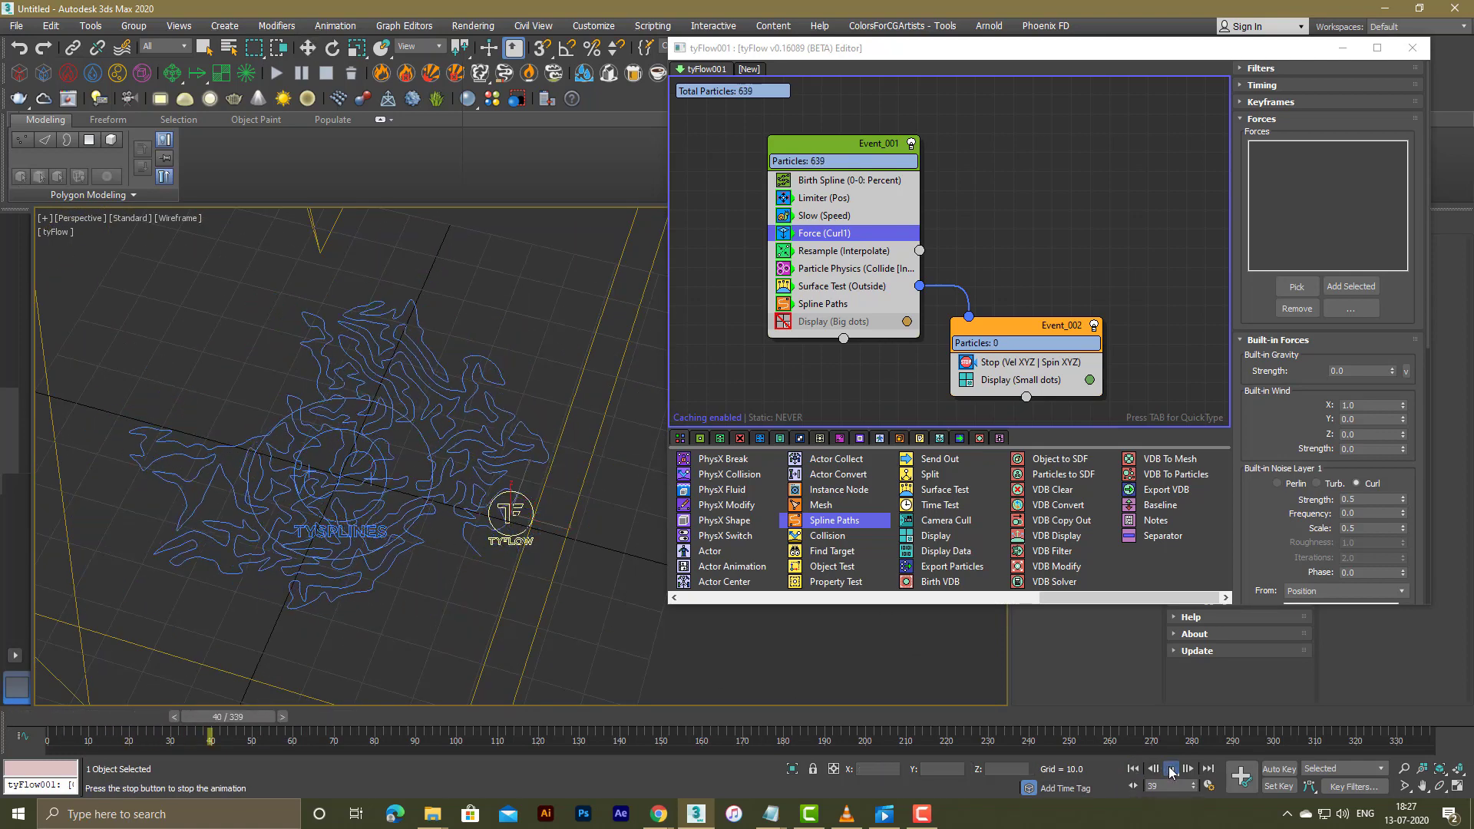
click(1171, 768)
scroll(561, 461, down, 4)
alt+middle_drag(537, 468, 812, 404)
Step: Minimize the tyFlow editor and set the tyFlow object's Time step to 1/4 Frame in its Main Settings
click(1342, 48)
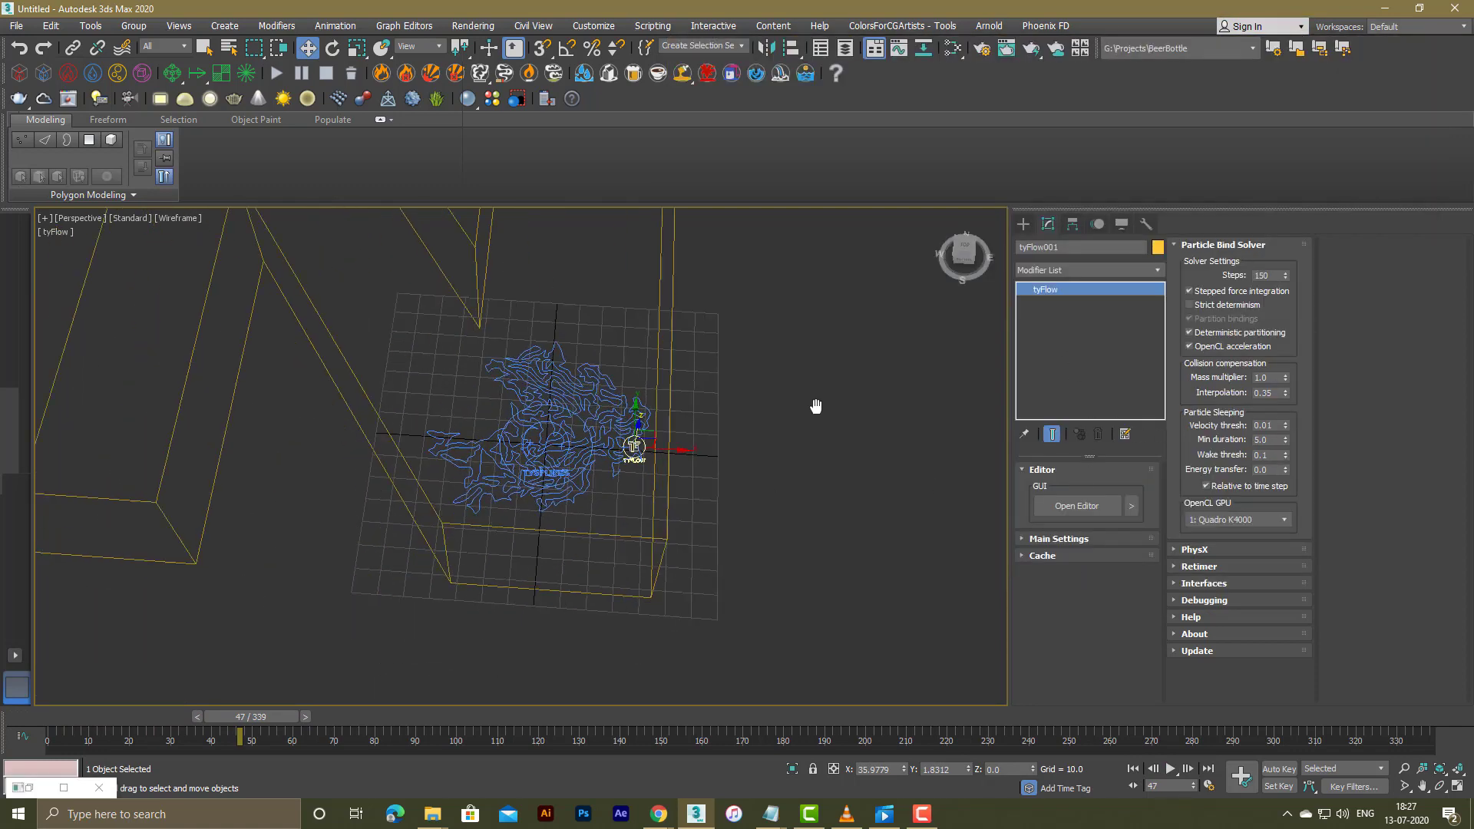
click(1060, 538)
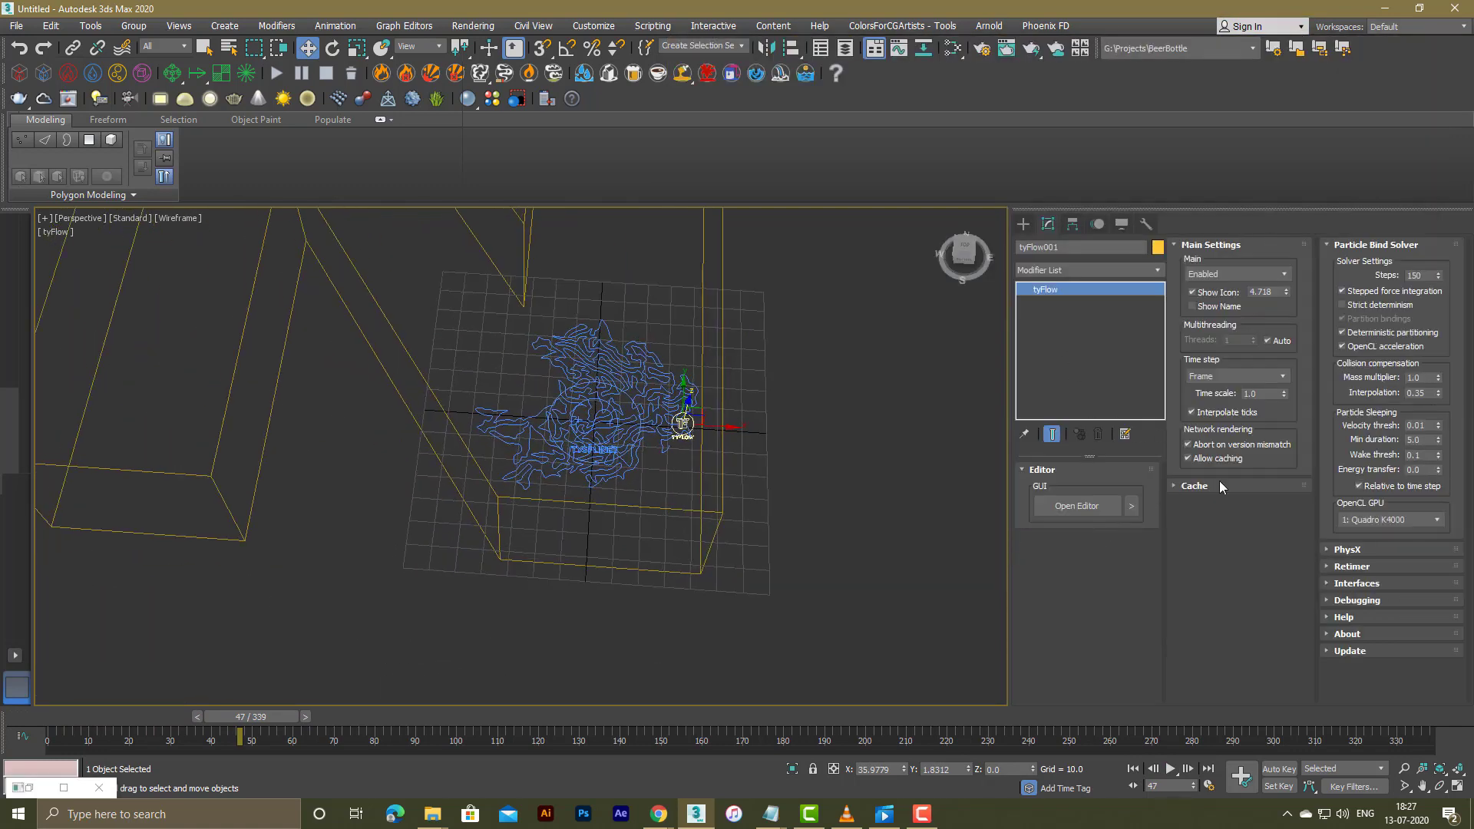
click(1237, 379)
click(1221, 412)
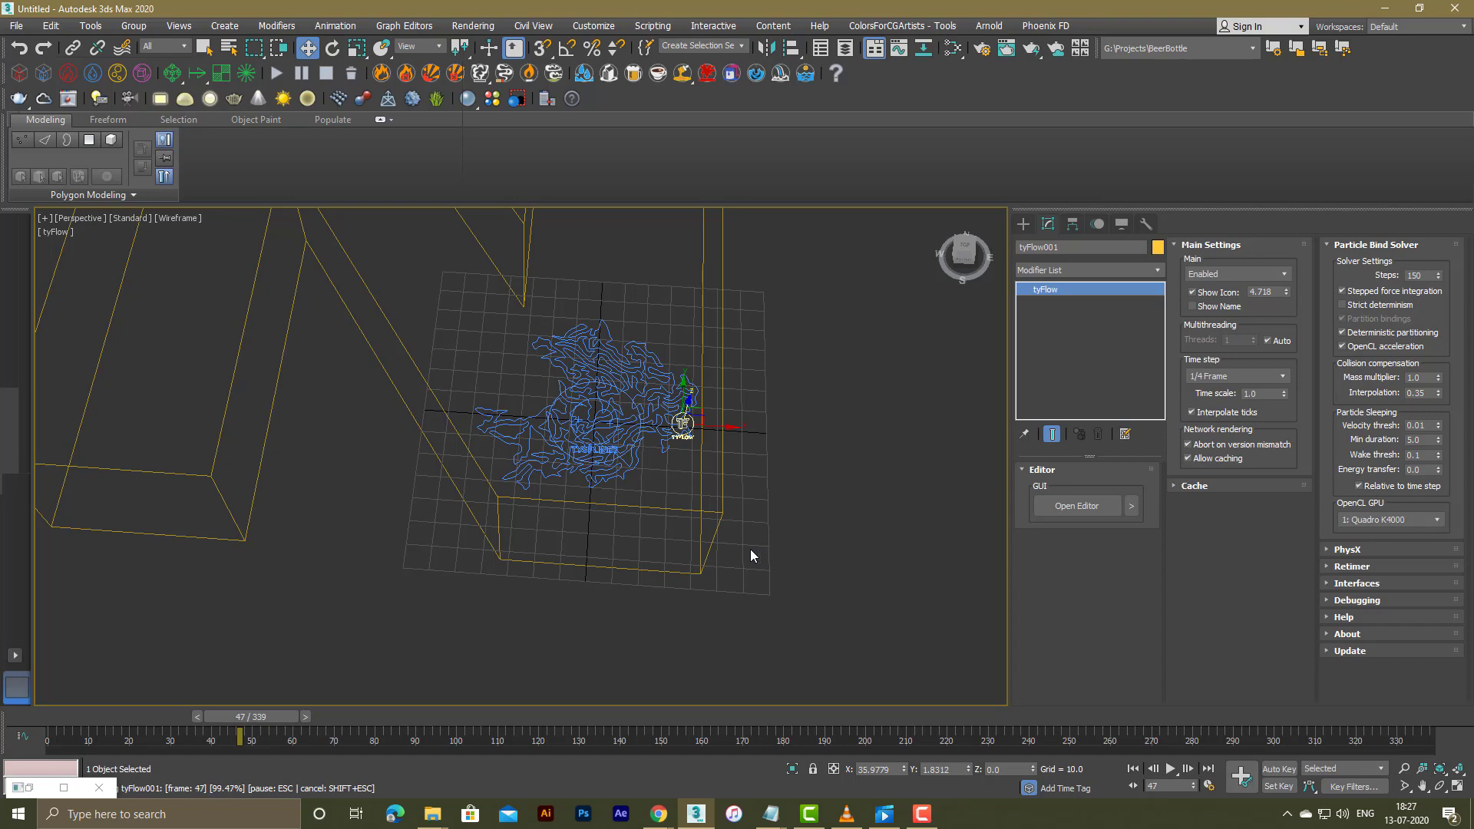
Step: Switch to the Top view and hide the source circle and the tyFlow object
key(t)
key(z)
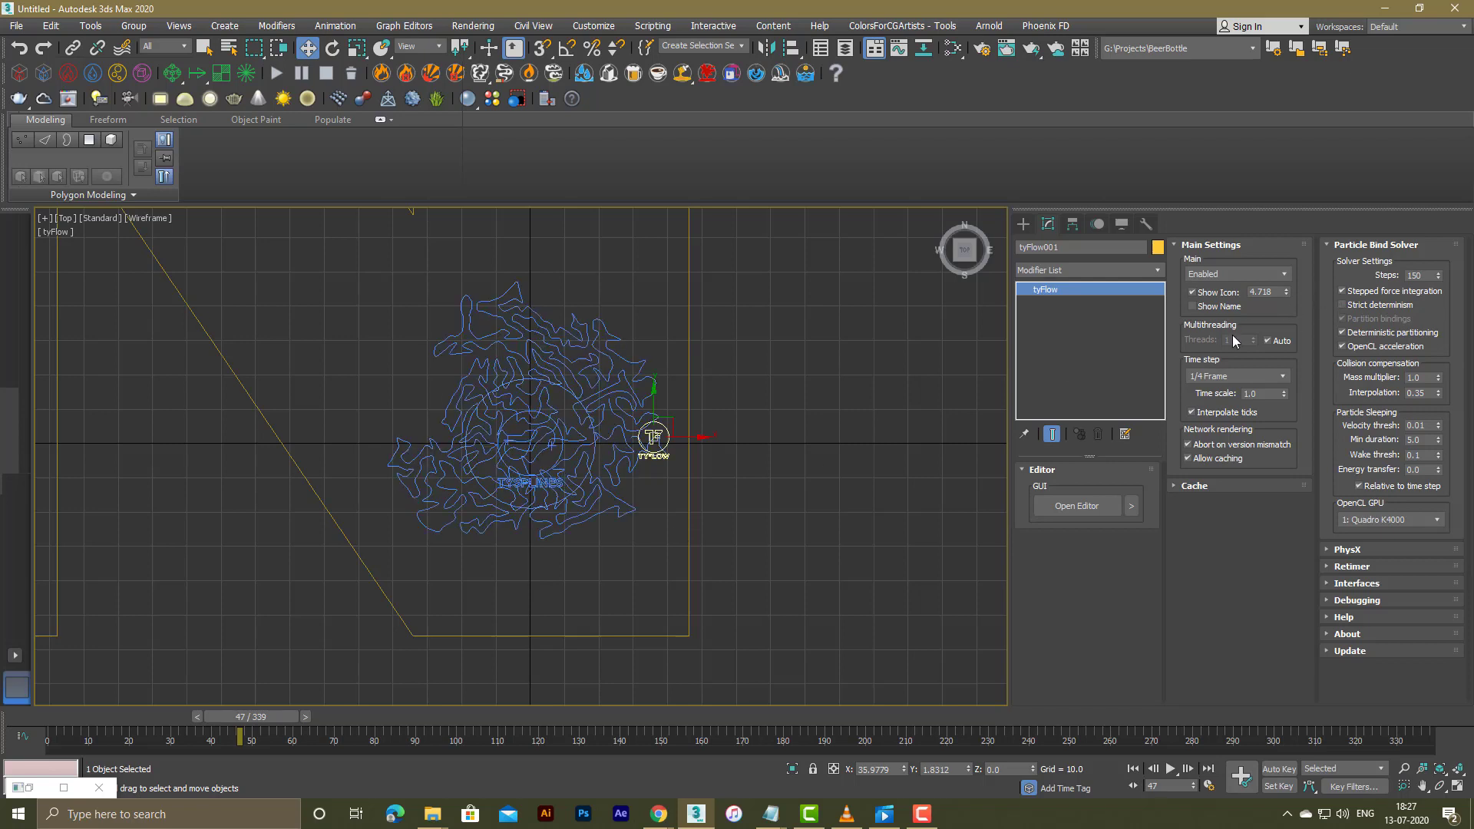
click(595, 452)
click(1122, 224)
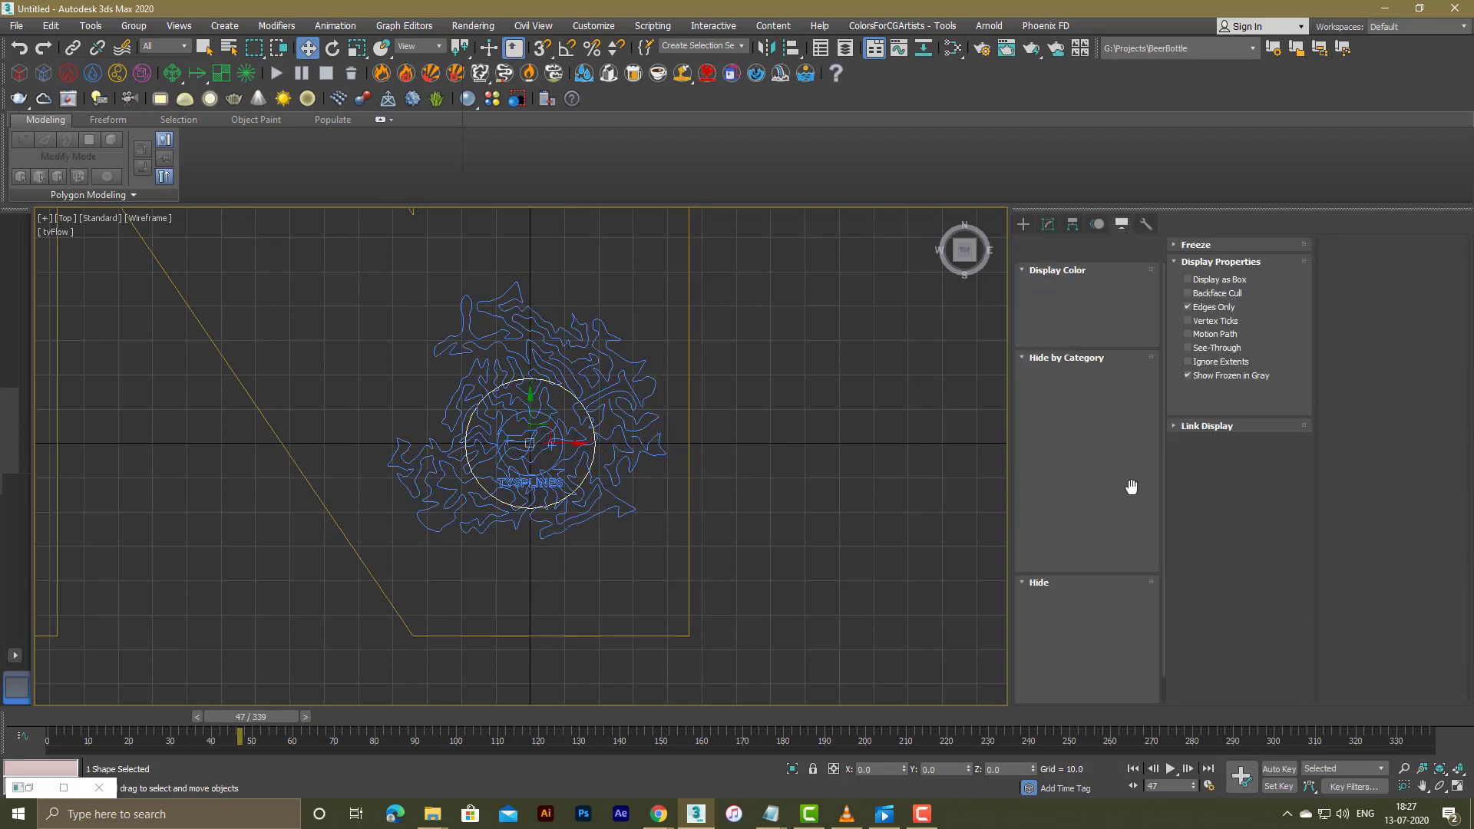
Step: Select the tySplines object and turn off Show Icon at its base tySplines level
scroll(571, 463, down, 2)
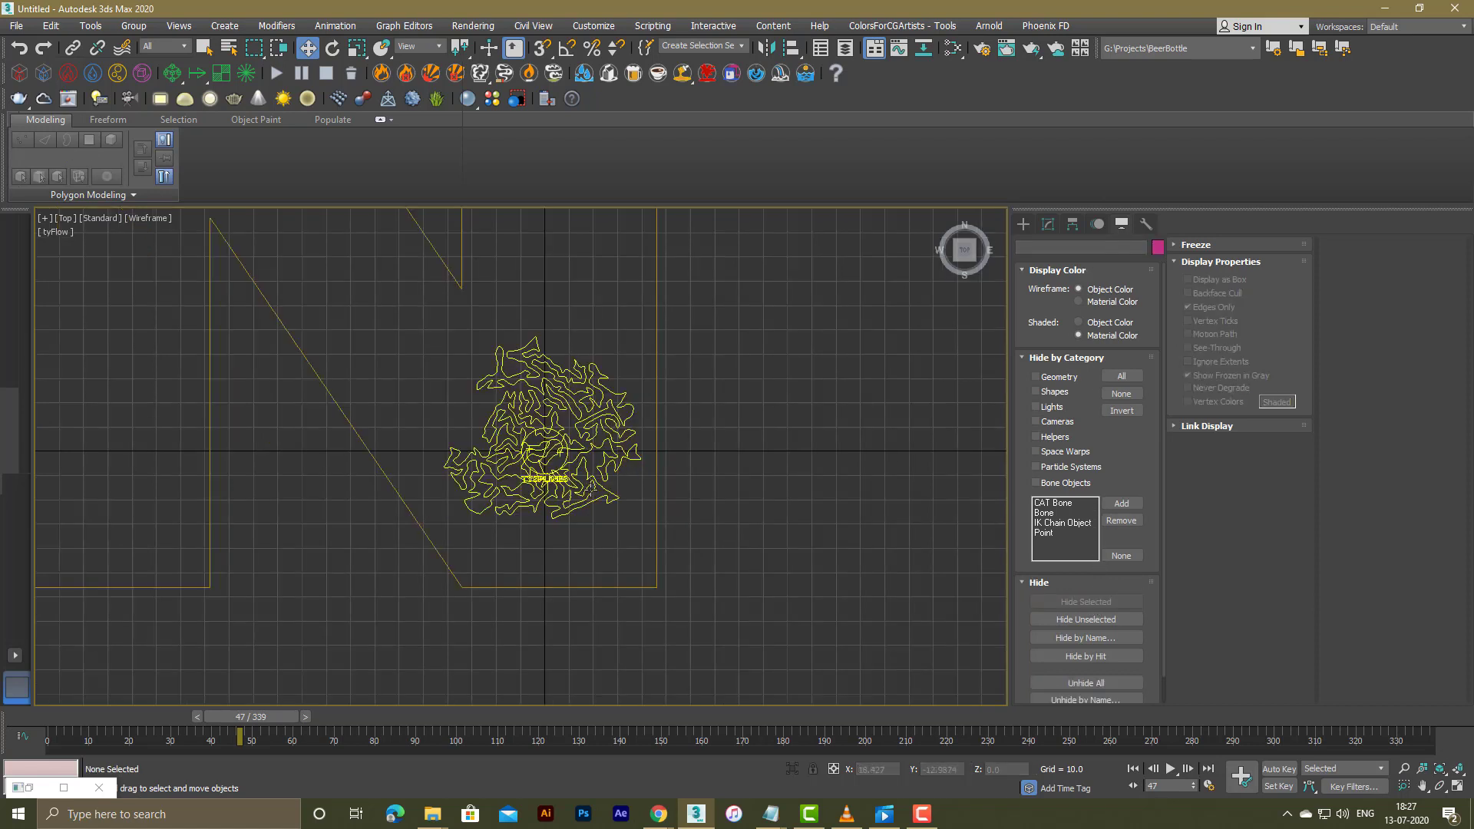
middle_drag(571, 463, 675, 428)
scroll(677, 424, up, 2)
click(648, 454)
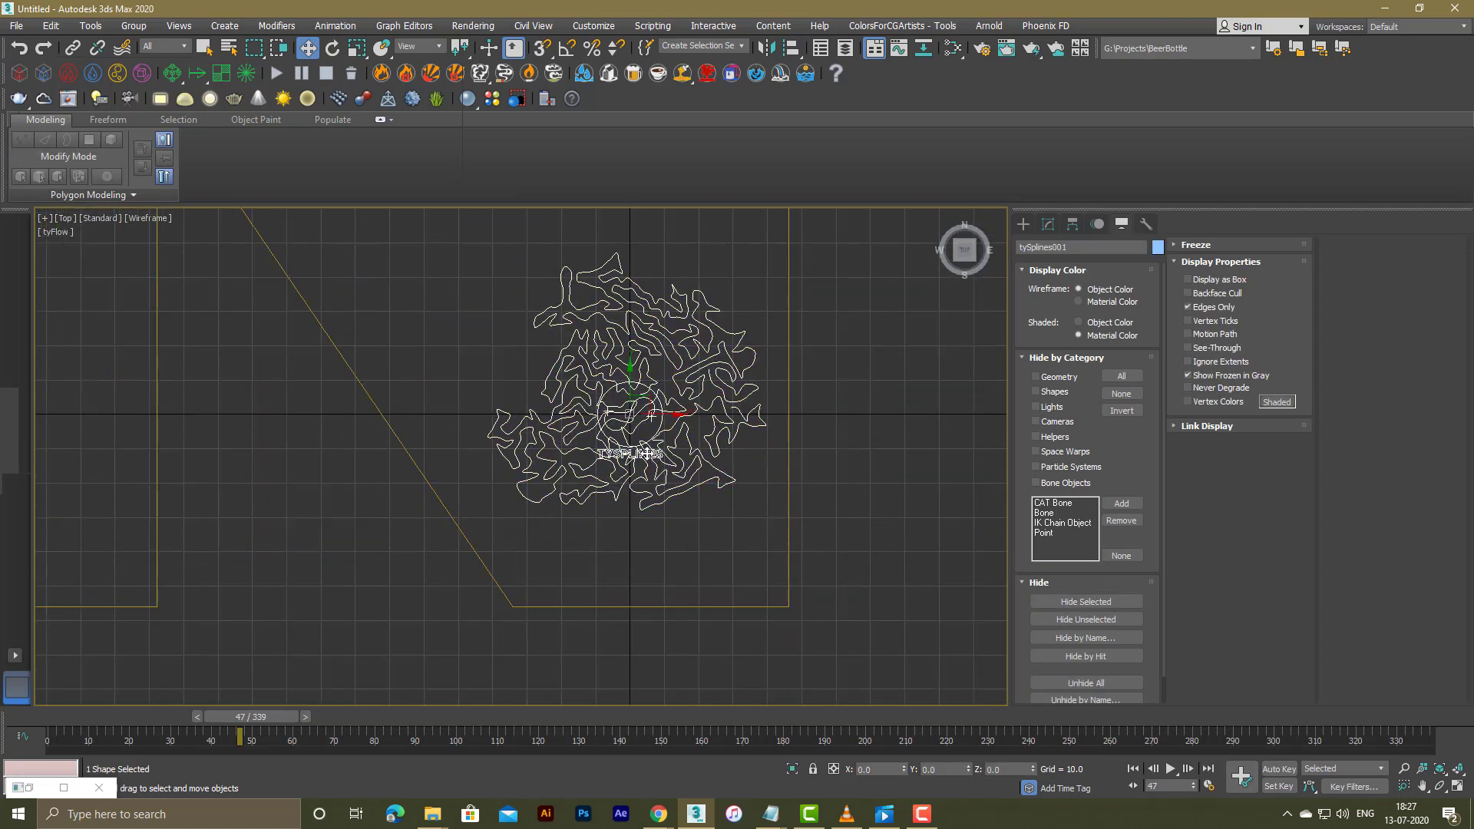
click(1047, 225)
click(1103, 306)
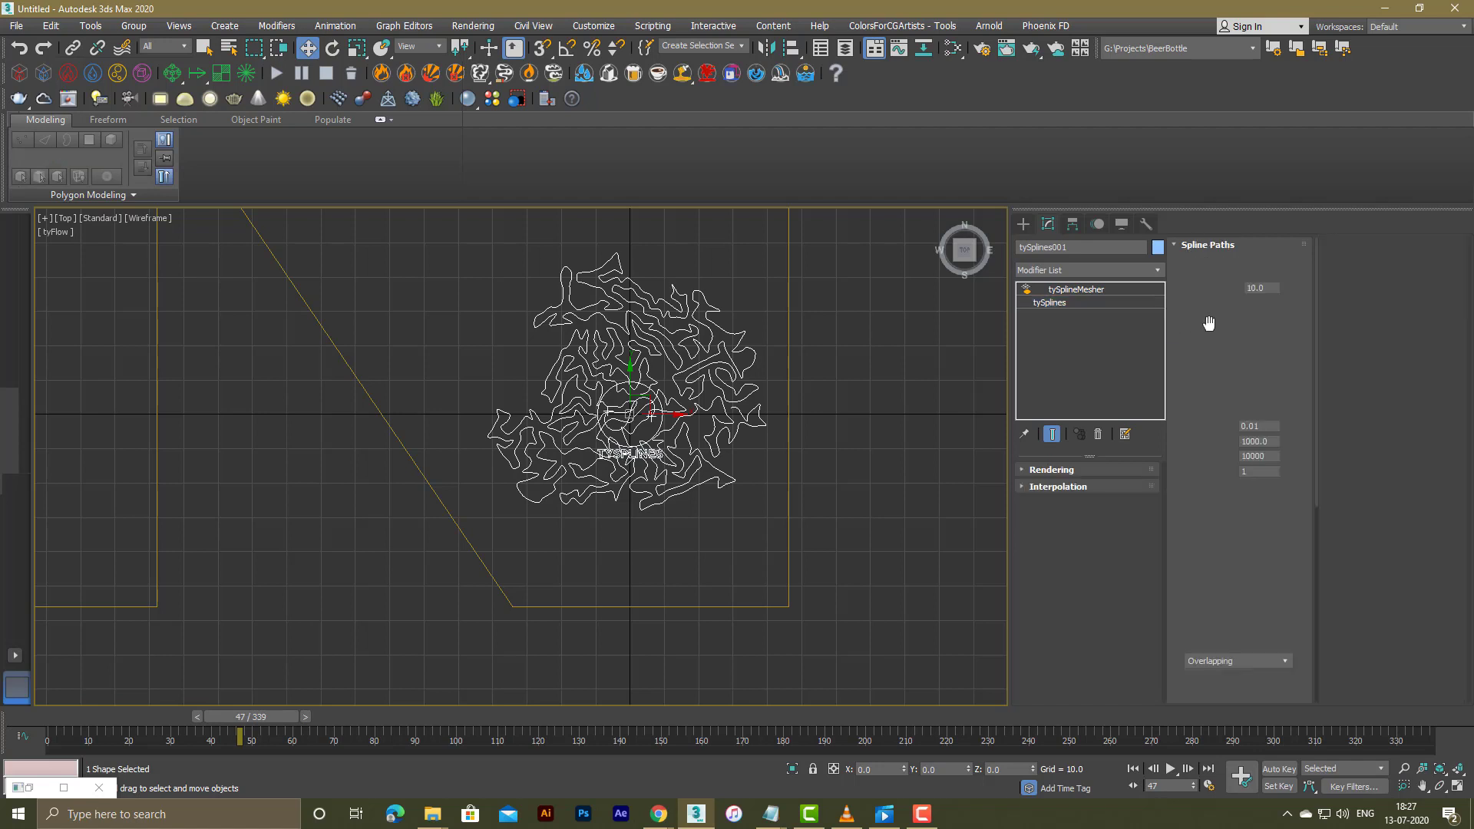
click(1212, 295)
Step: Play the simulation from frame 0 to frame 77 in the Top view and rewind to frame 0
scroll(763, 454, down, 2)
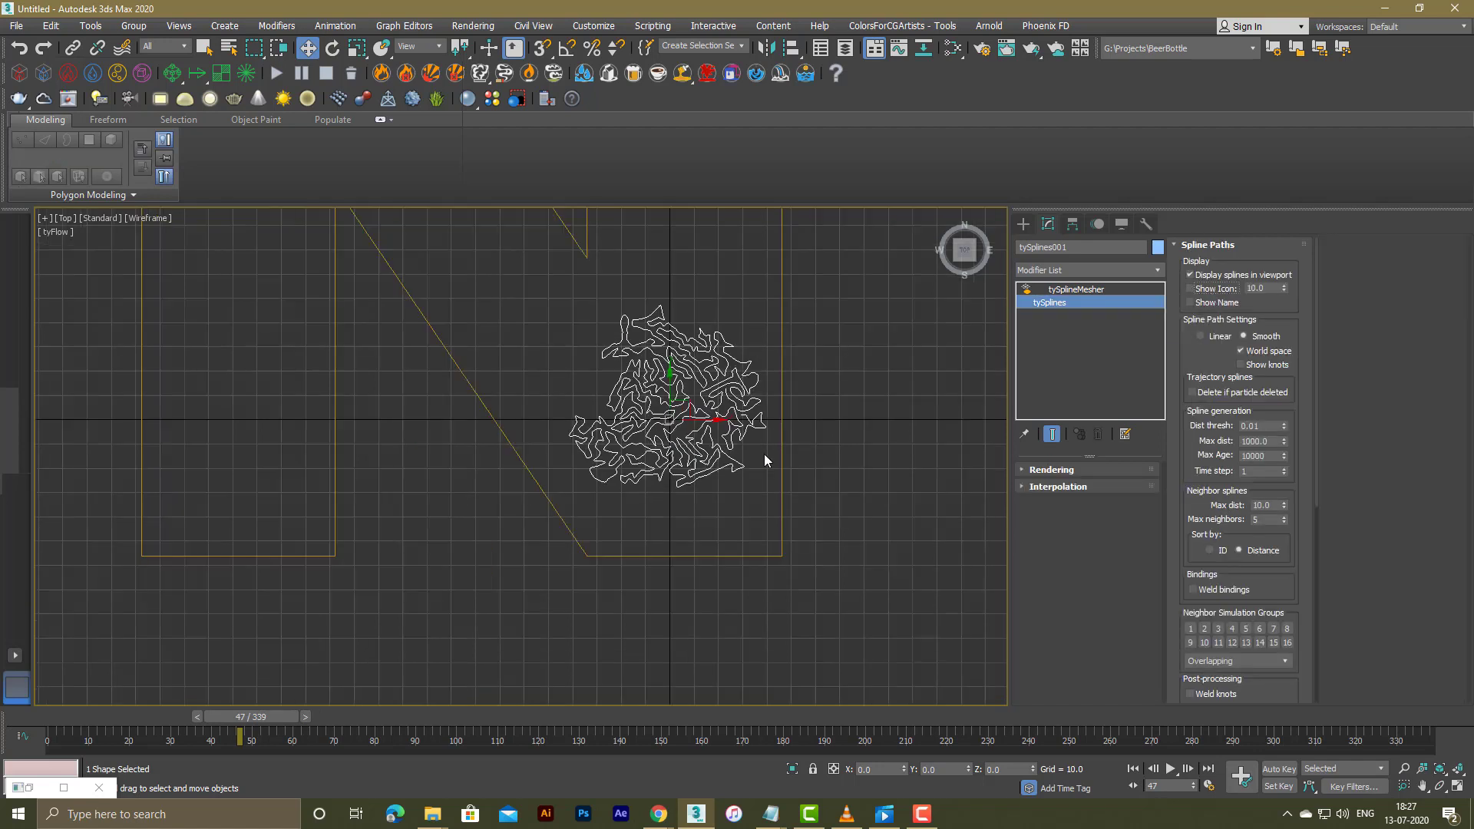
click(1137, 769)
click(1171, 768)
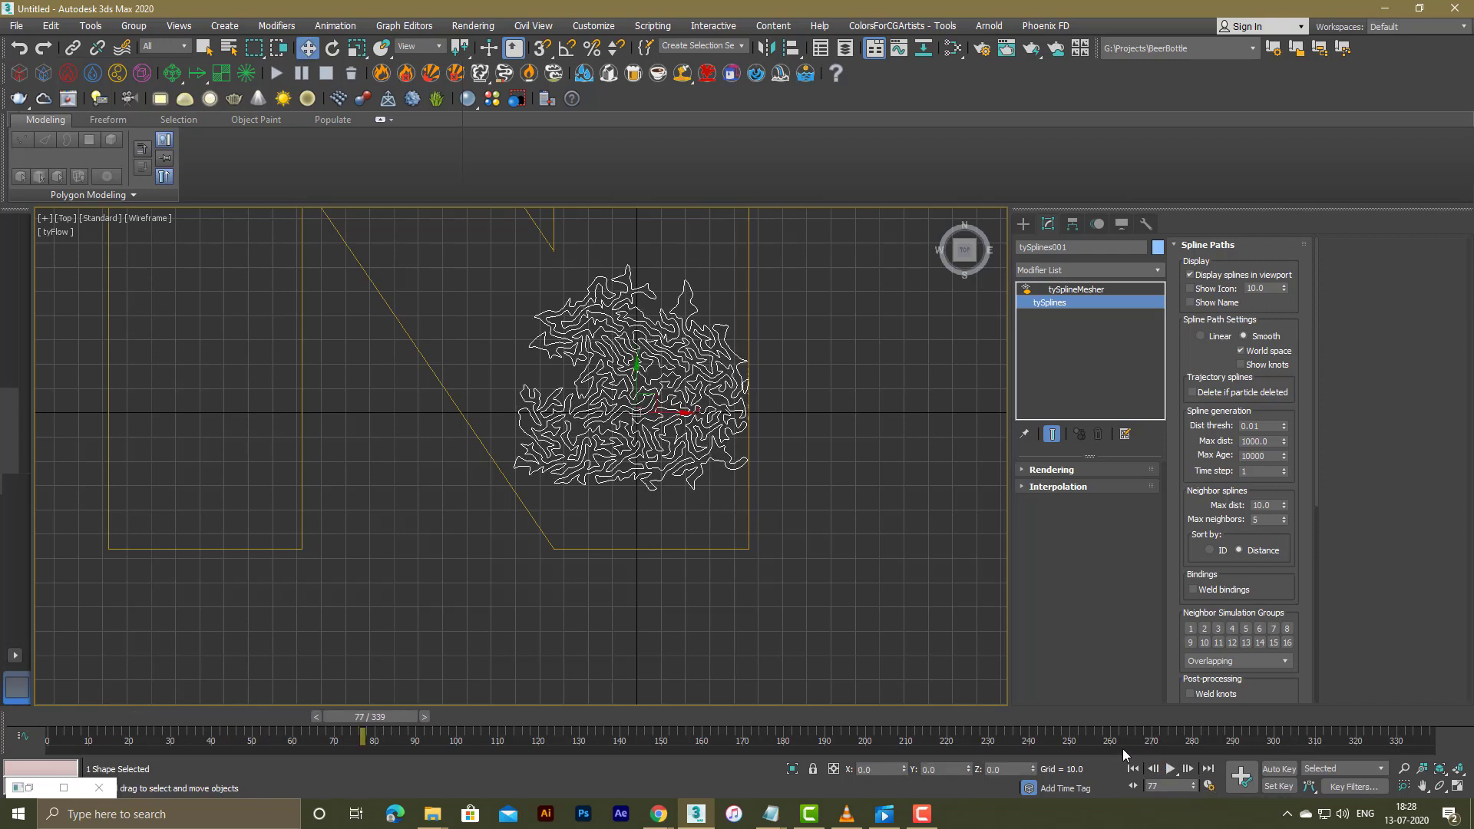
click(1134, 769)
Step: Review the Time Configuration playback settings, play the growth to frame 91, rewind to frame 0 and switch to Perspective
click(1209, 786)
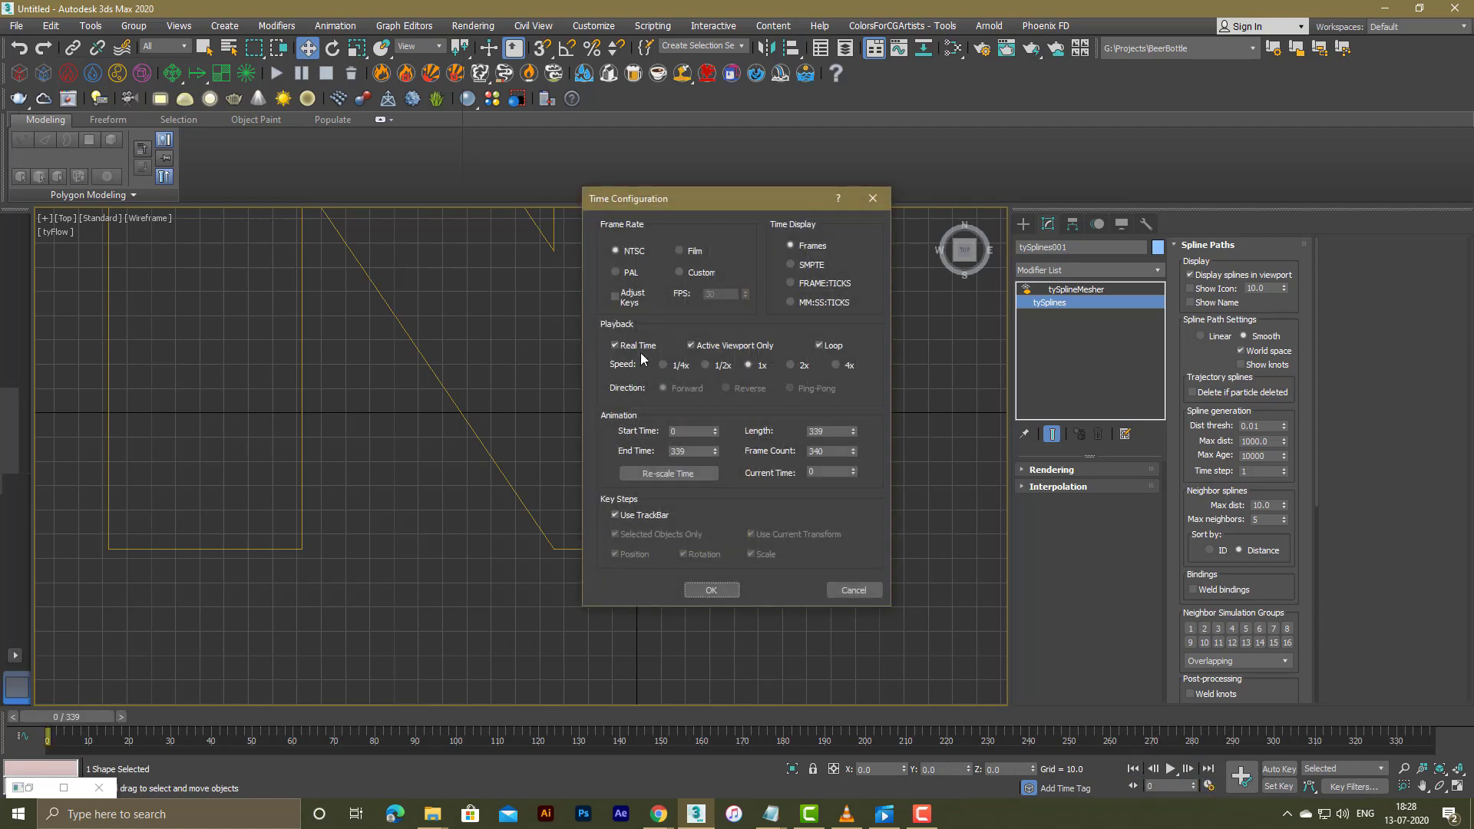
click(711, 589)
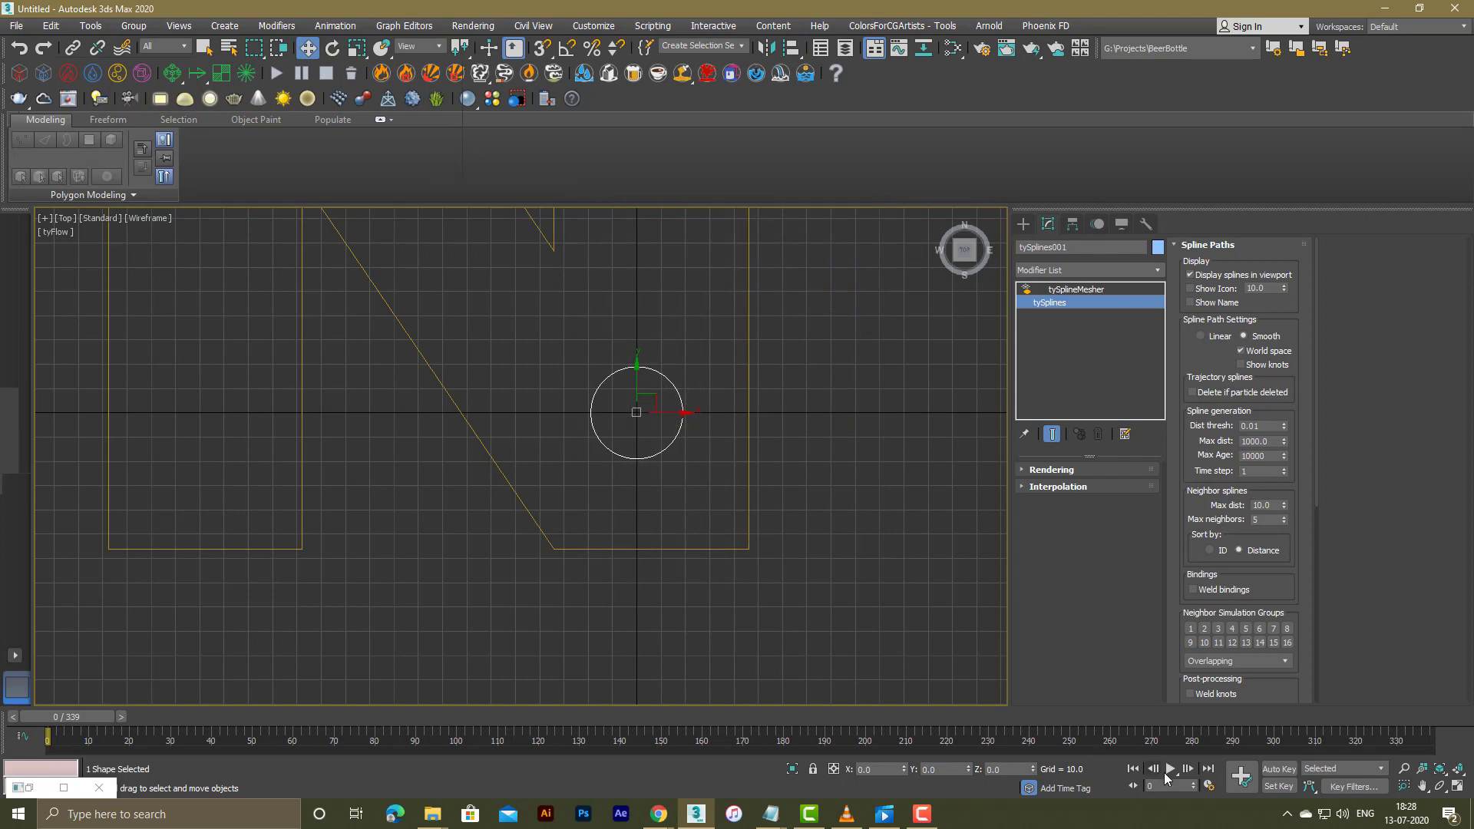
click(1172, 770)
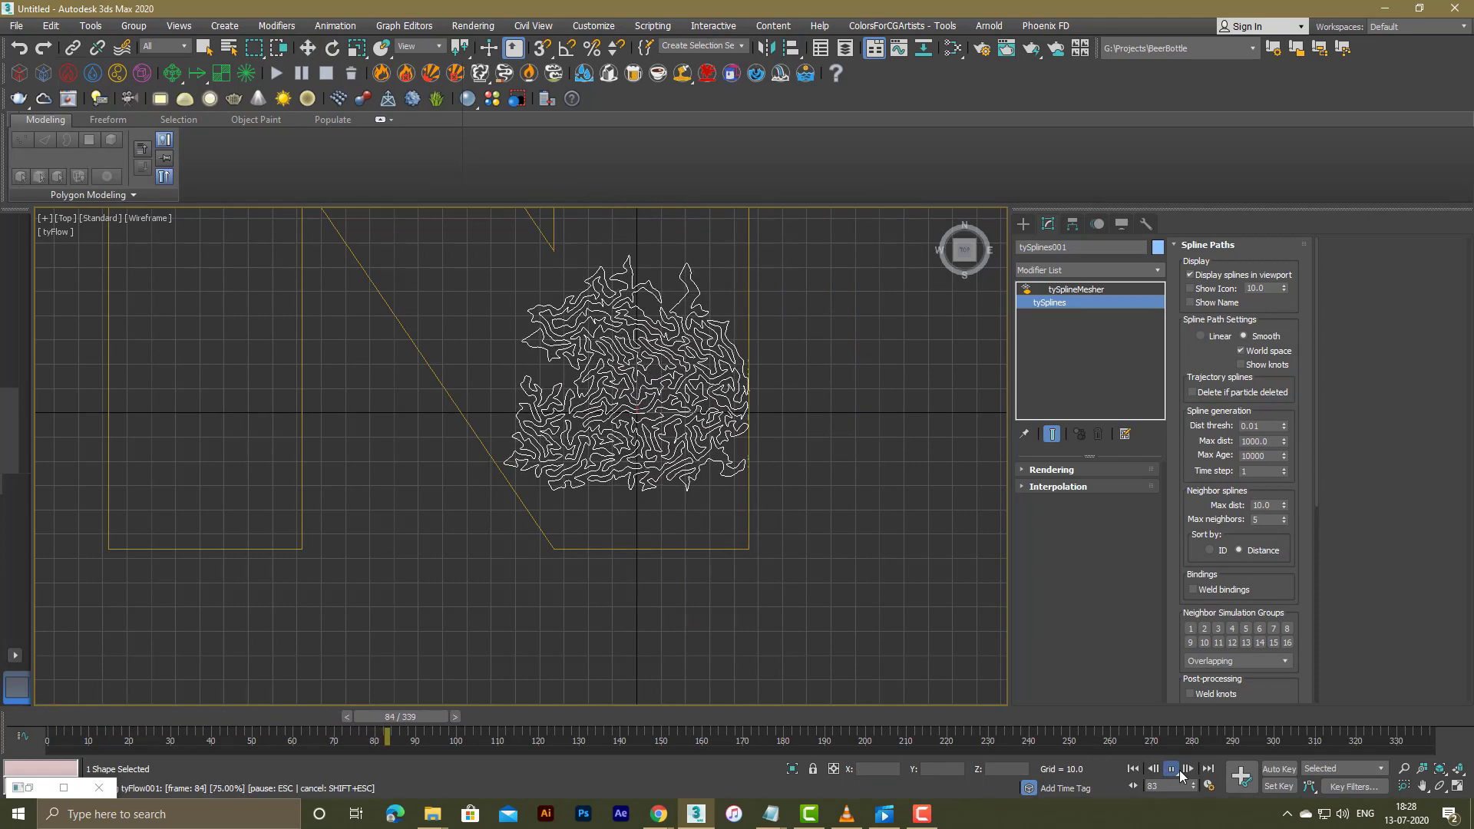
click(1172, 769)
key(w)
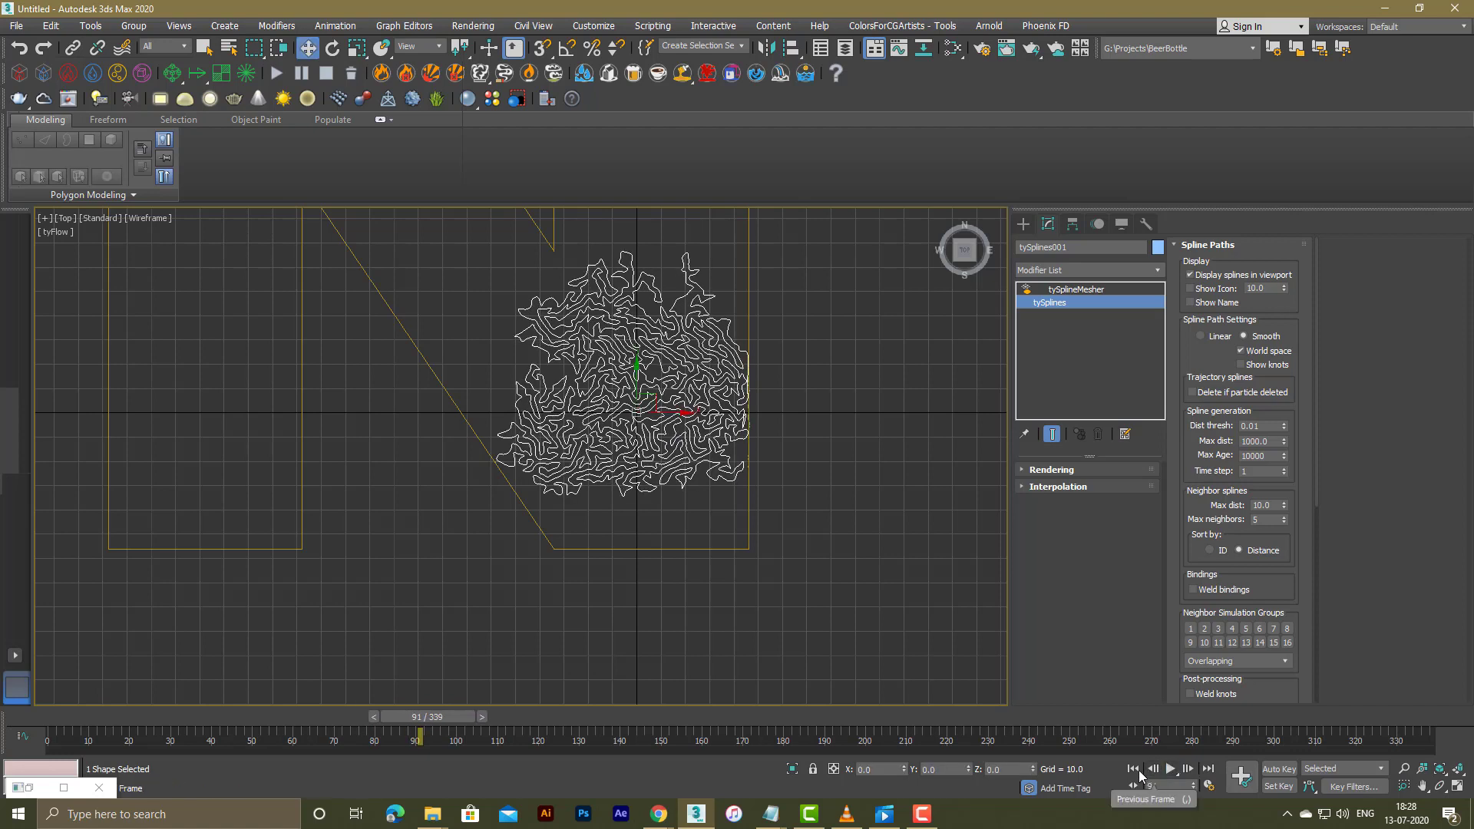
click(1134, 768)
key(p)
scroll(601, 514, down, 3)
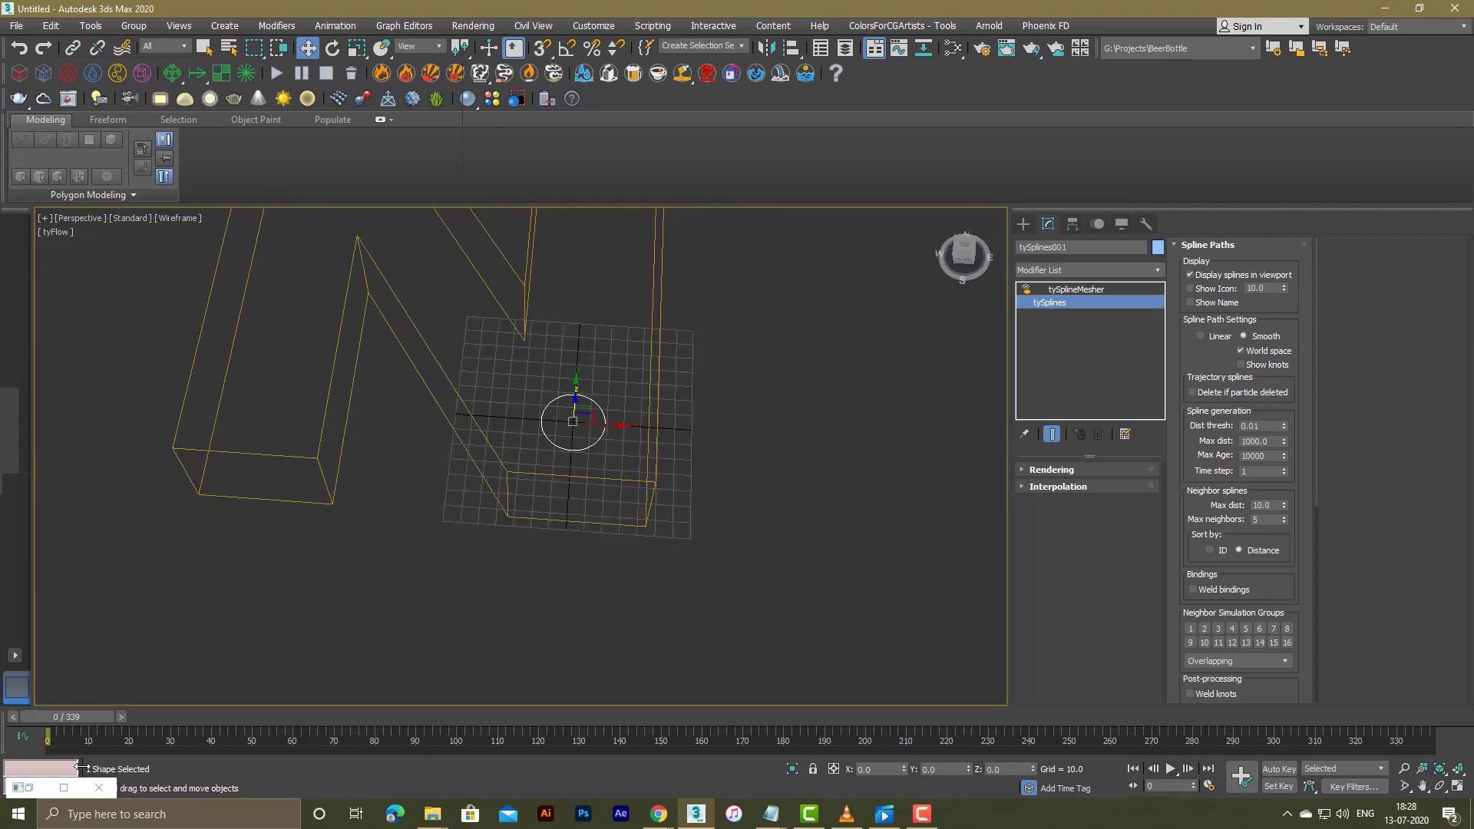
Step: Paste an instanced copy of Event_001's Spline Paths operator into Event_002 and place it above the Stop operator
click(29, 788)
click(829, 304)
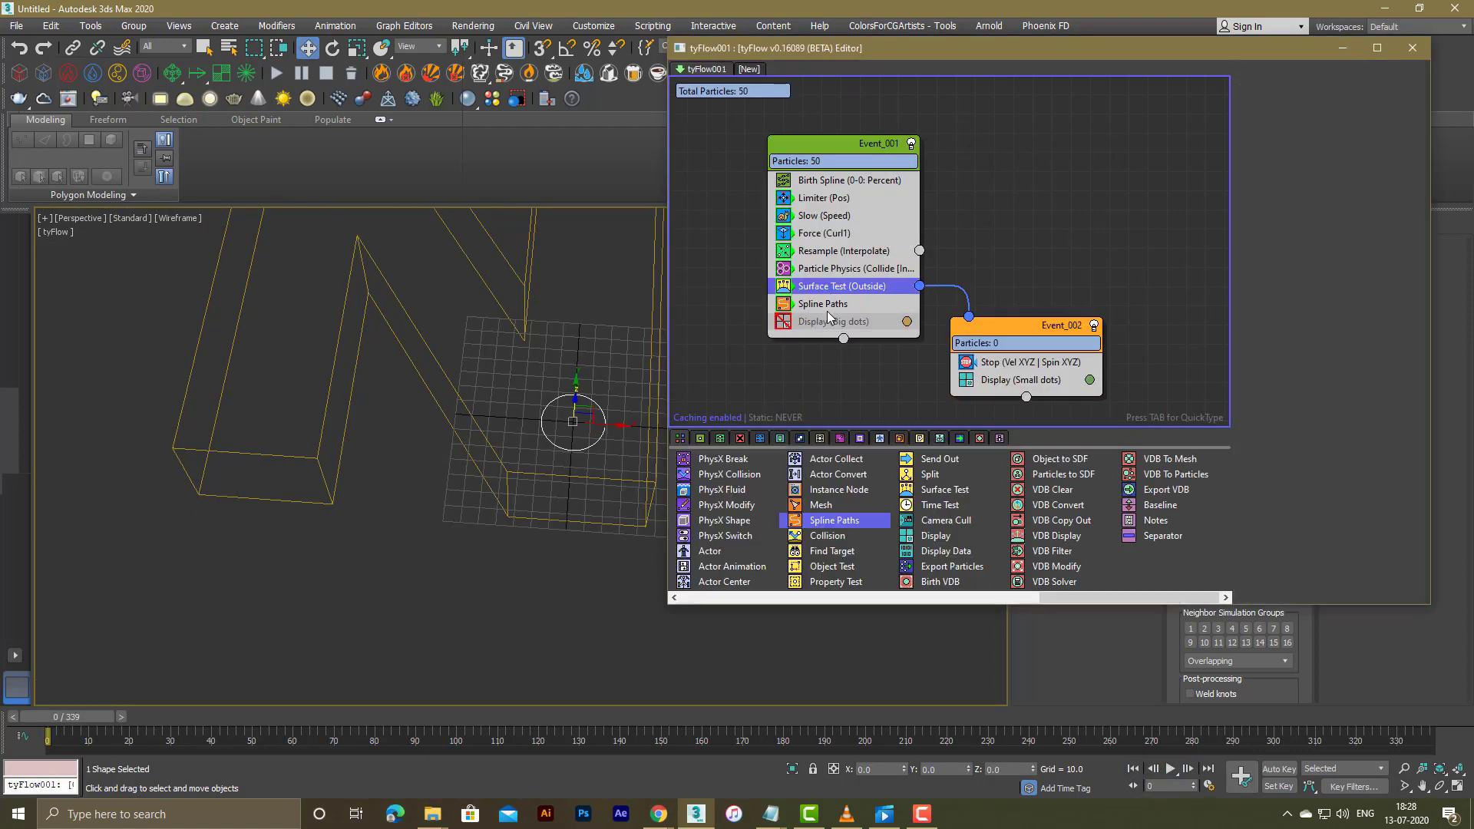
right_click(837, 321)
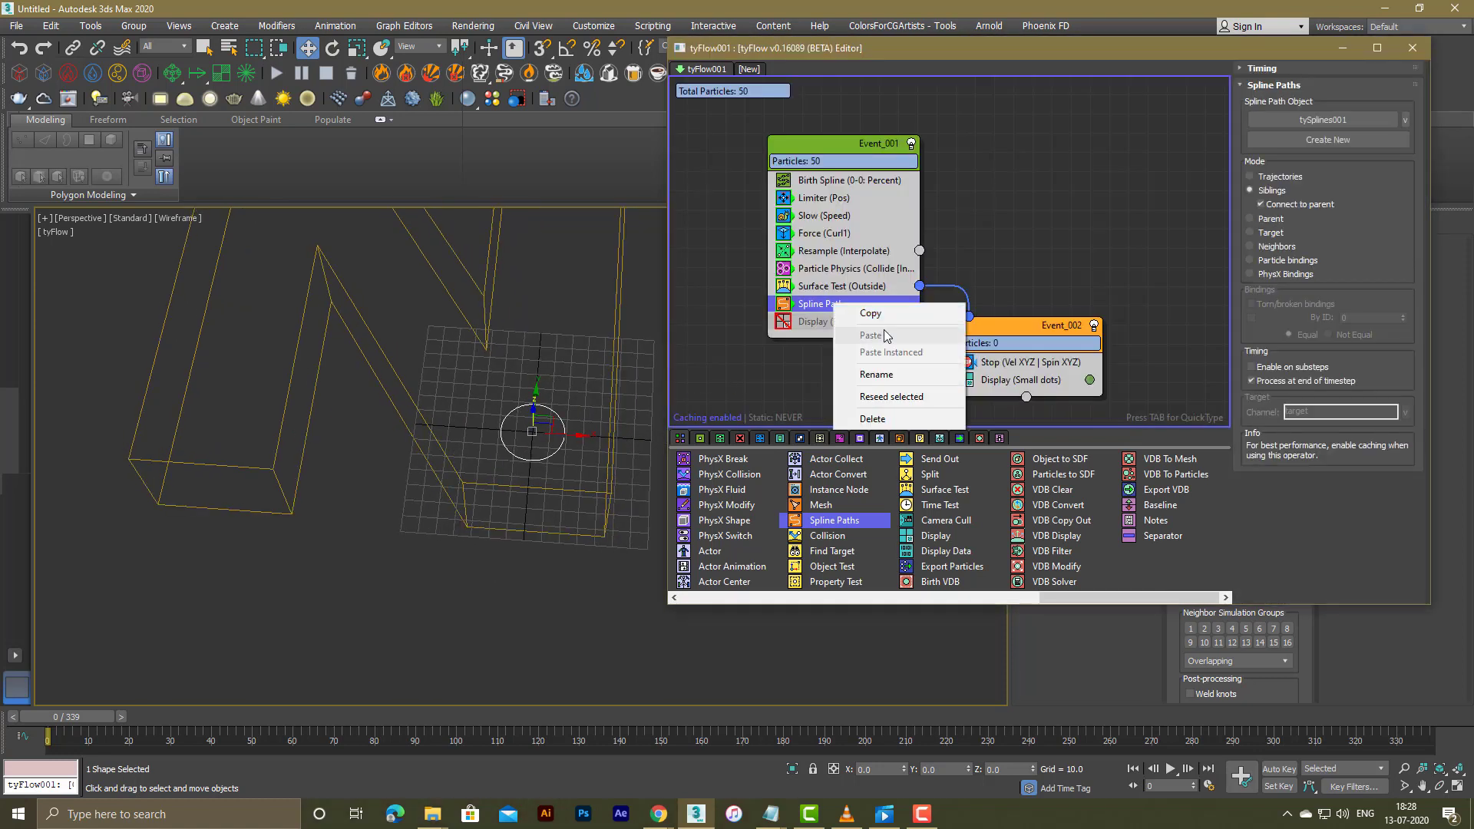
click(889, 328)
right_click(993, 374)
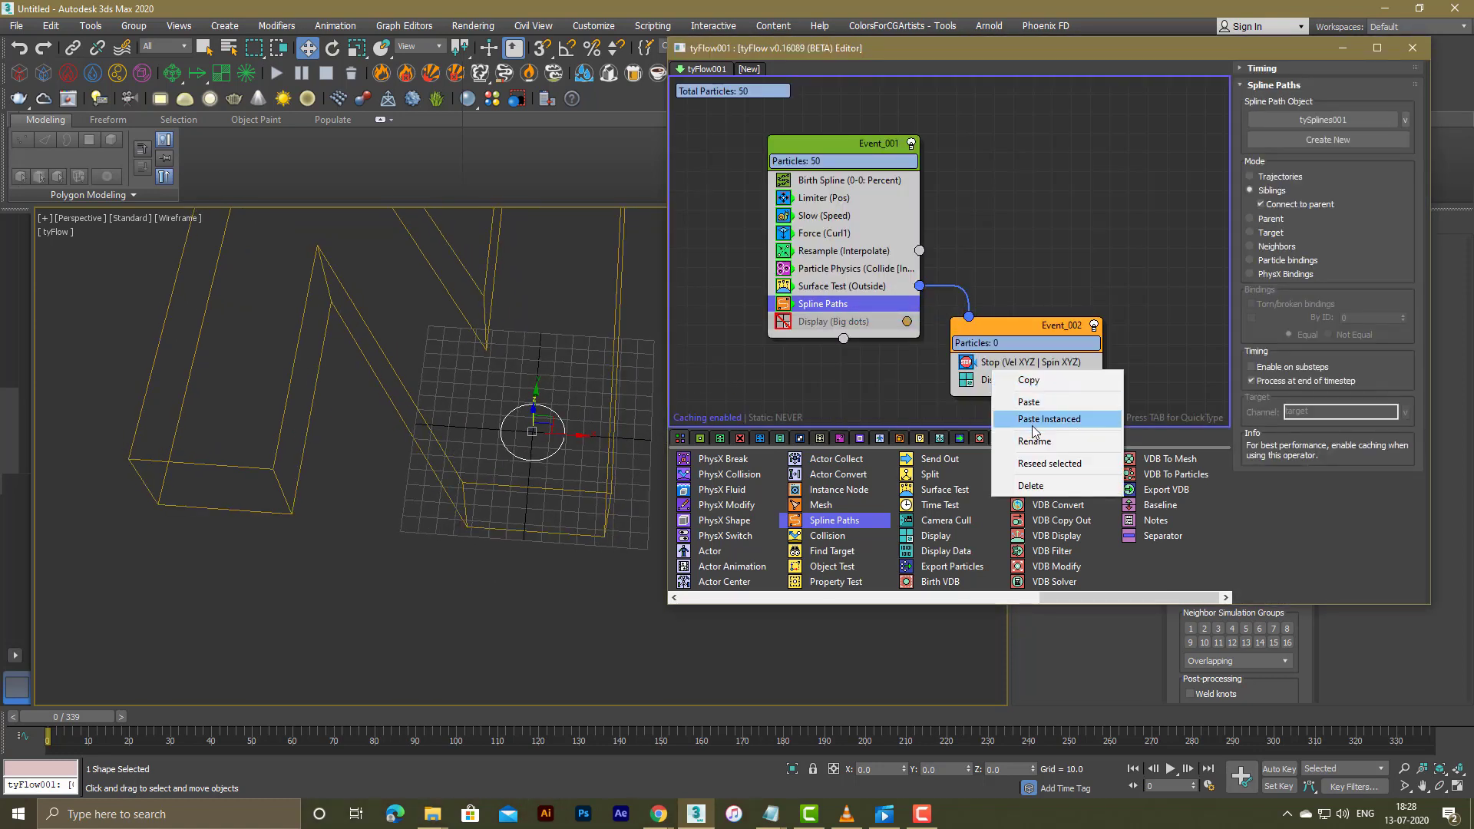
click(1038, 419)
drag(999, 379, 998, 359)
Step: Turn off Process only this event in Event_001's Particle Physics operator and minimize the tyFlow editor
click(840, 277)
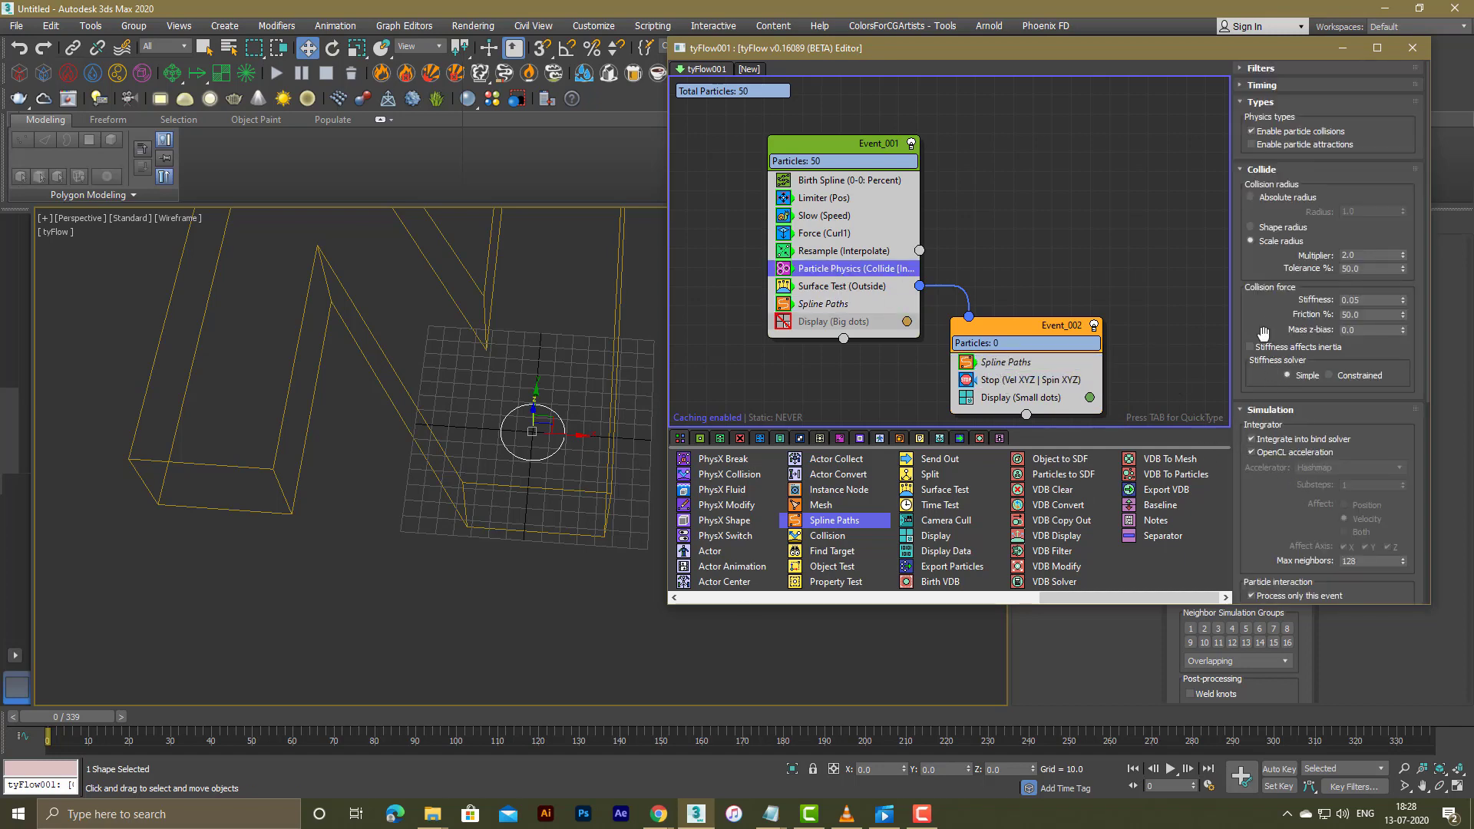
scroll(1269, 513, down, 5)
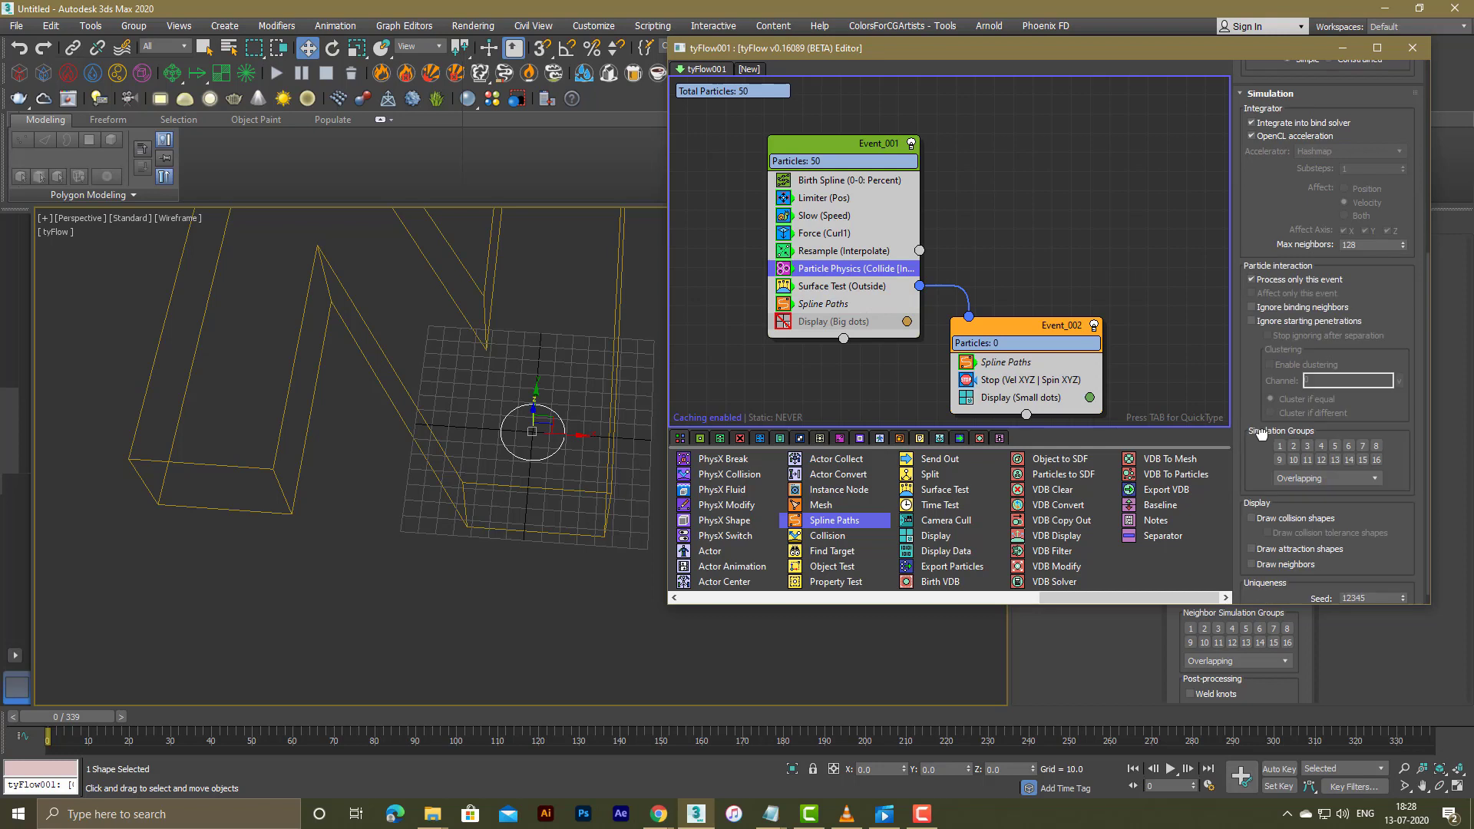
click(1281, 280)
click(1343, 51)
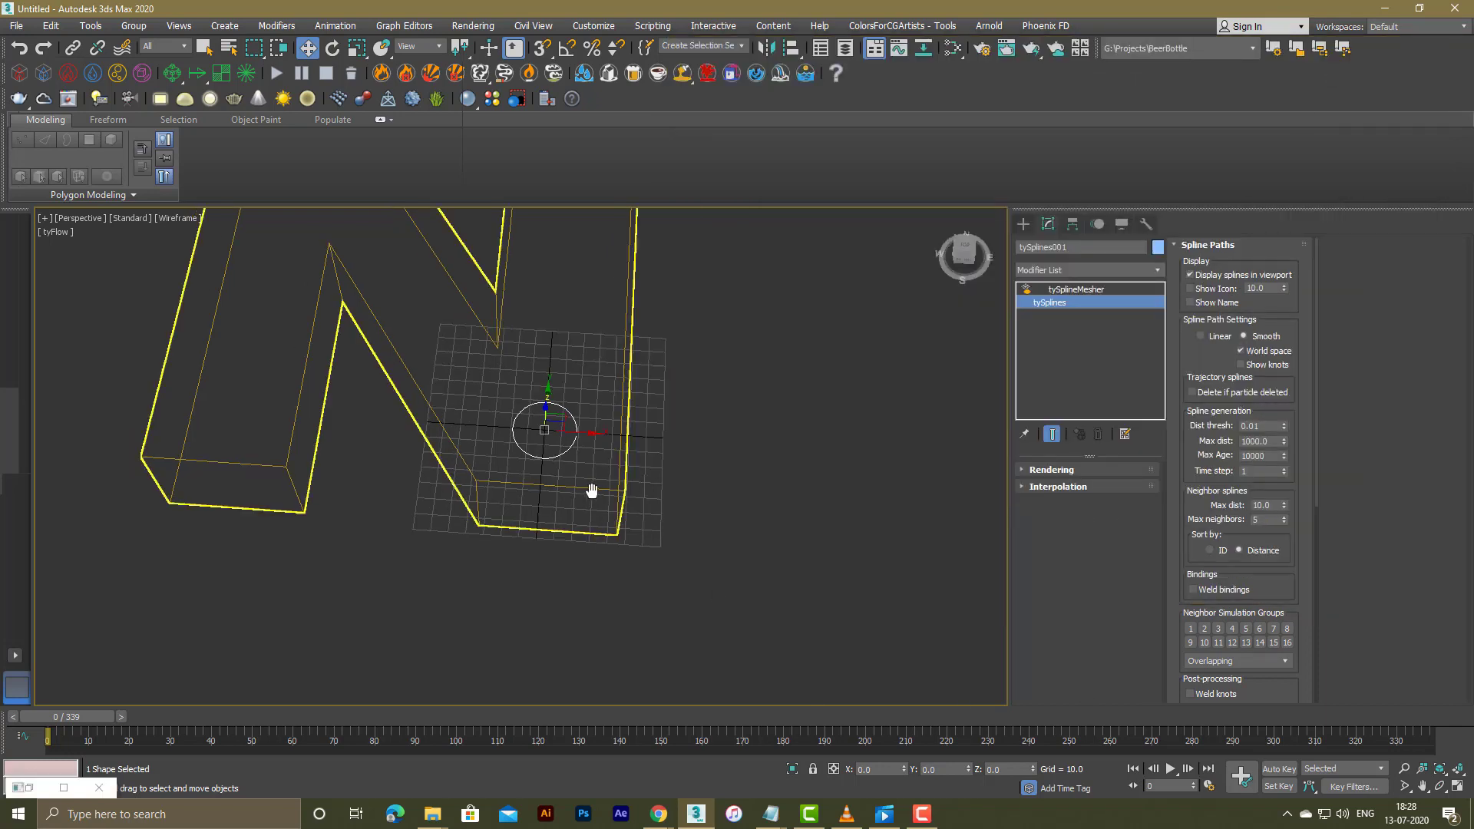
Step: Switch to the Top view, frame the whole letter N and play the growth to frame 83
key(t)
key(z)
middle_drag(663, 569, 630, 569)
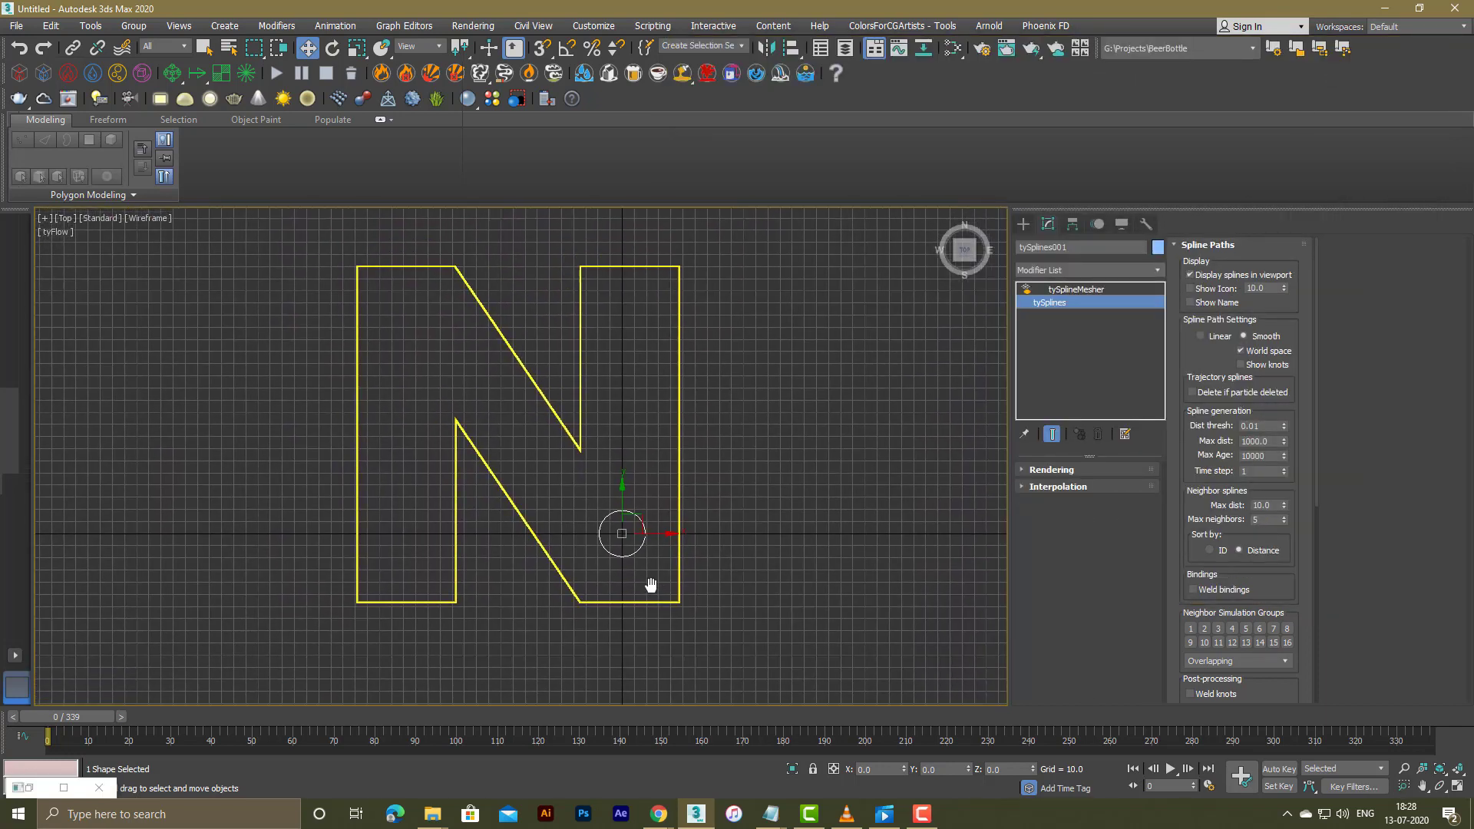
click(1170, 770)
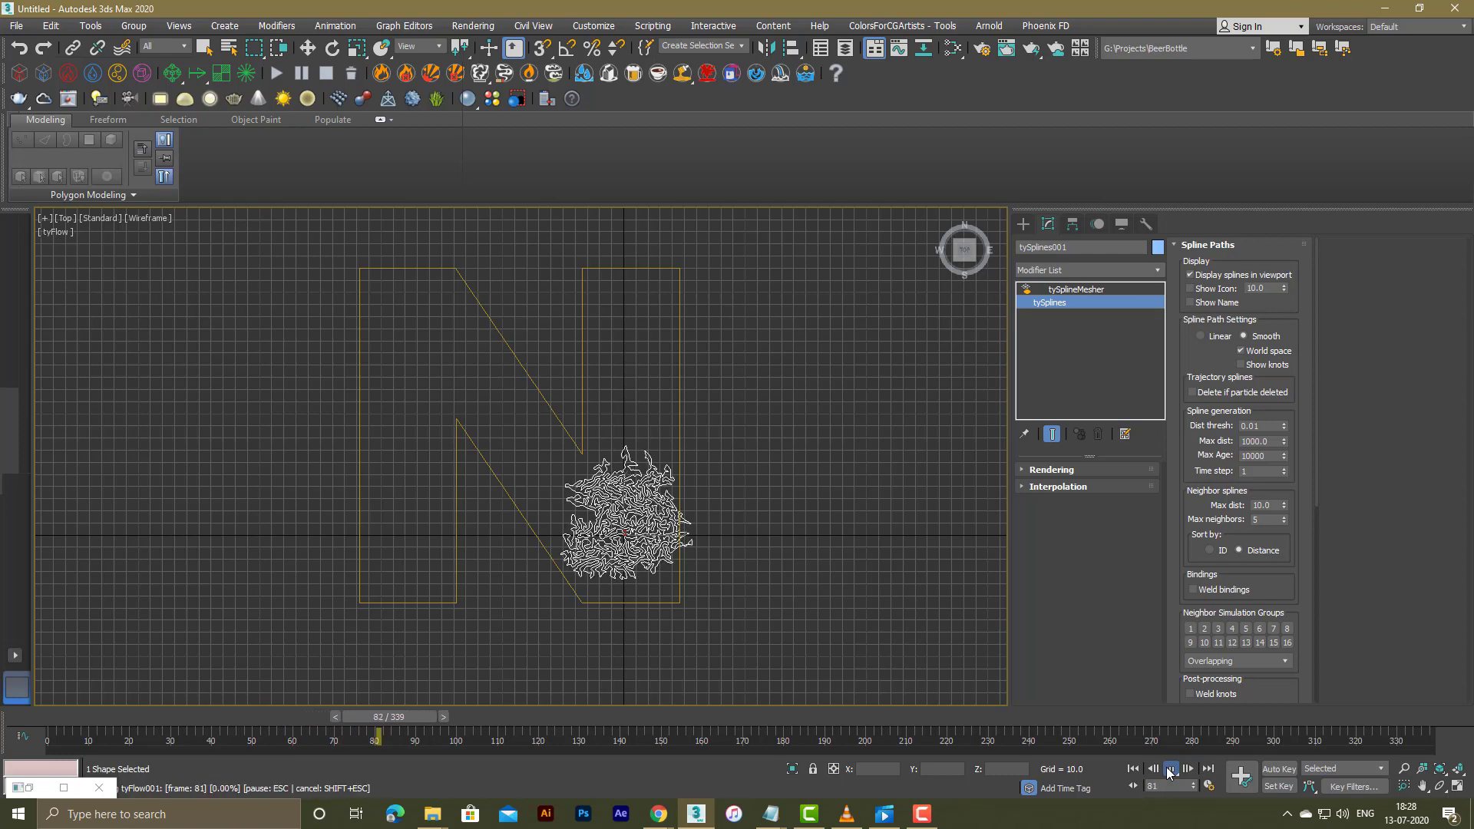
click(1169, 772)
Step: Examine where the grown splines meet the N's vertical edge, comparing the Top and Perspective views and toggling shading
scroll(645, 532, up, 5)
scroll(645, 532, up, 8)
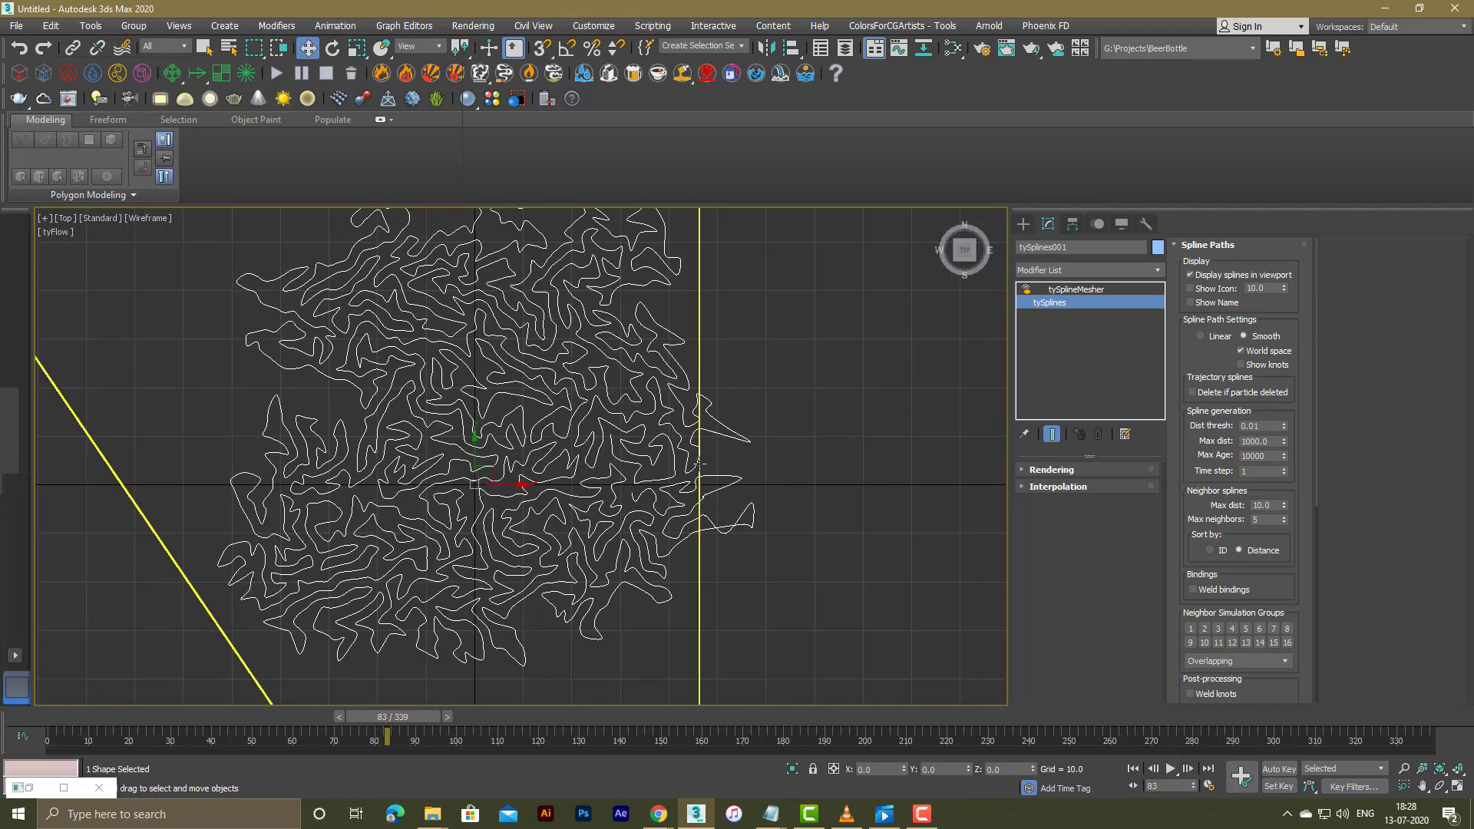
scroll(714, 430, down, 8)
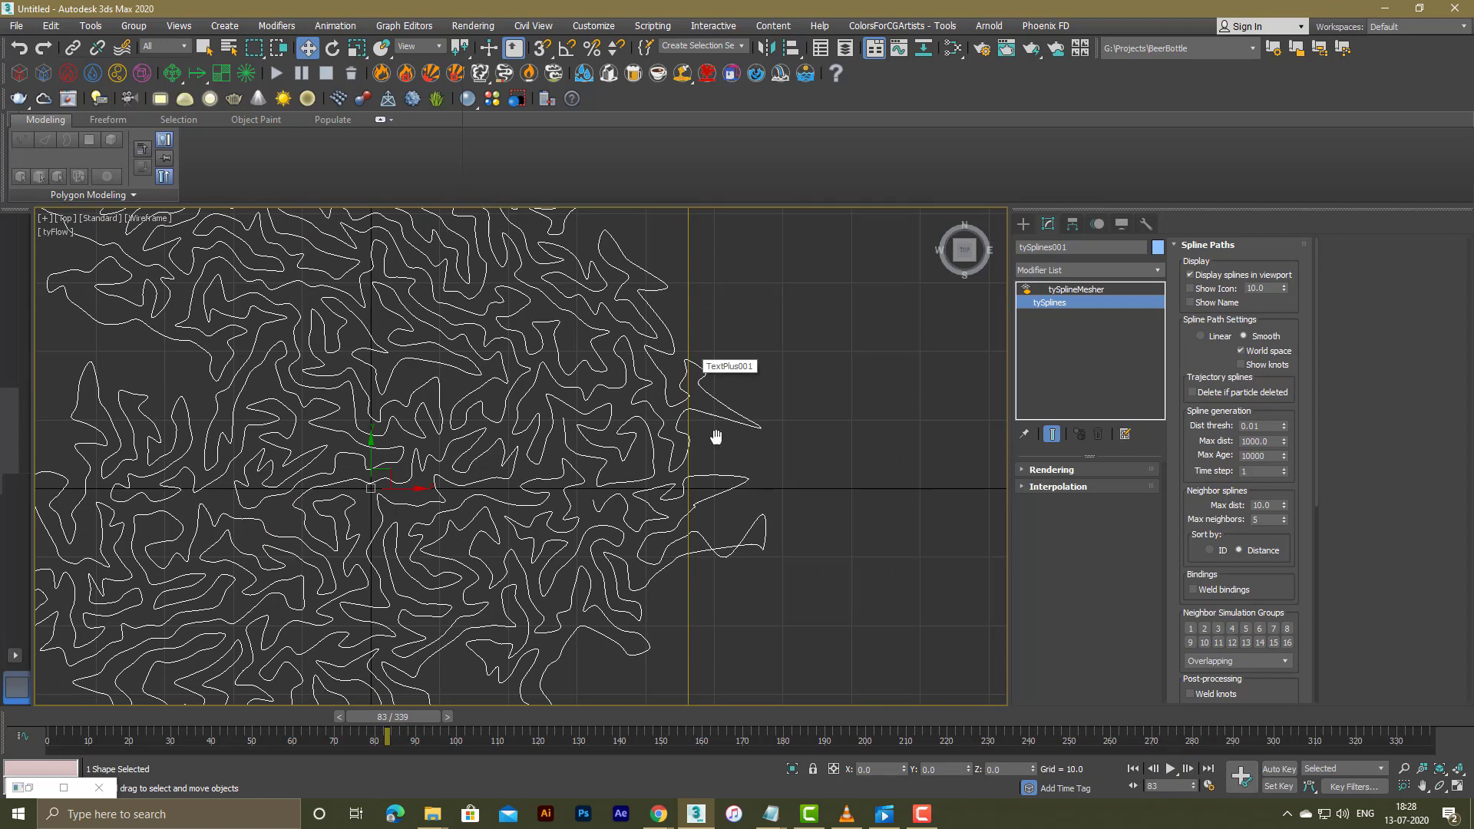
key(p)
alt+middle_drag(597, 399, 674, 461)
key(t)
middle_drag(658, 527, 658, 453)
scroll(671, 480, down, 3)
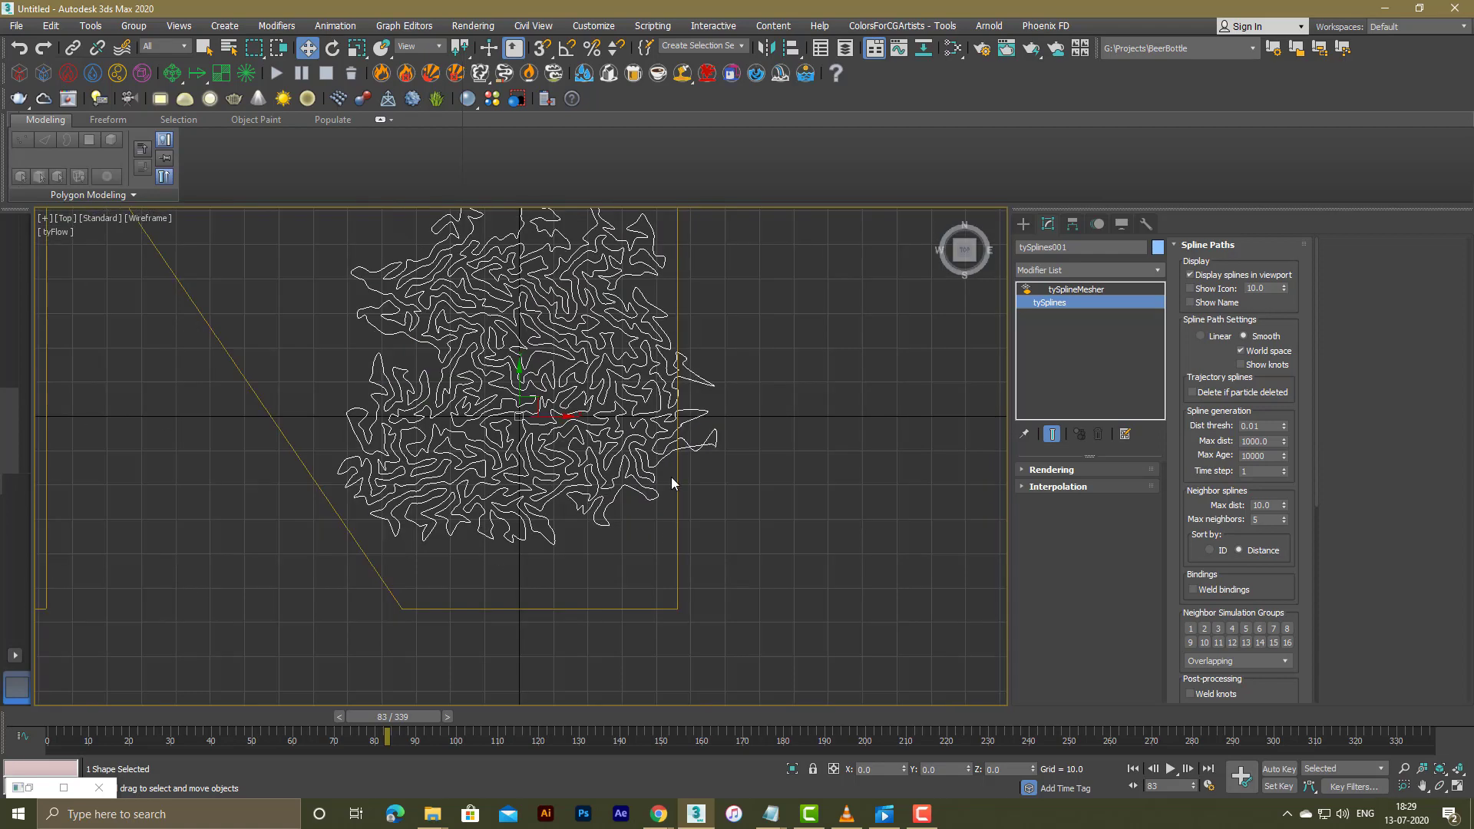
key(F3)
key(F3)
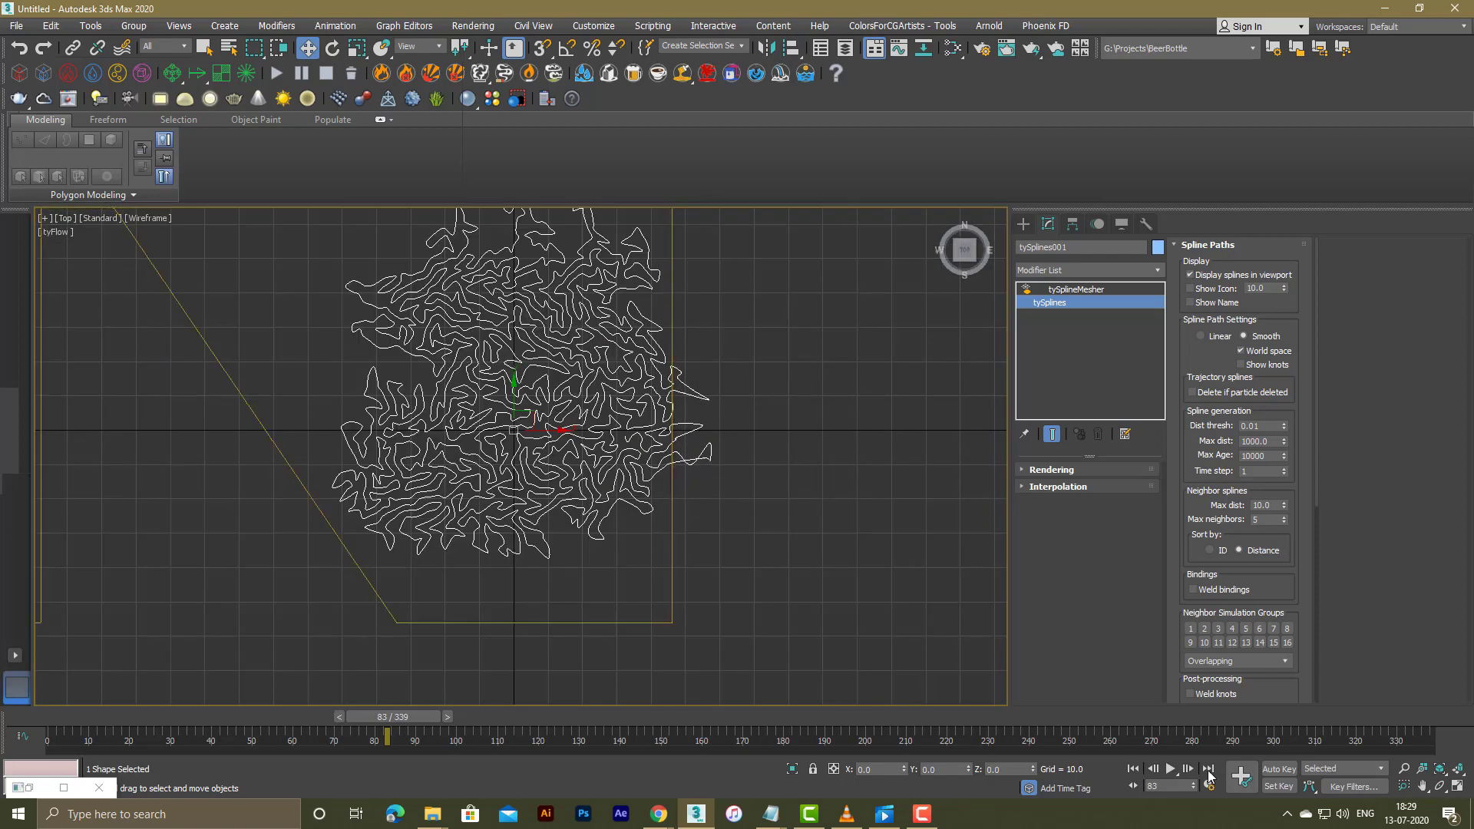
Step: Replay the growth from frame 0 to frame 69 in the Top view and rewind to the start
click(1140, 769)
click(1168, 769)
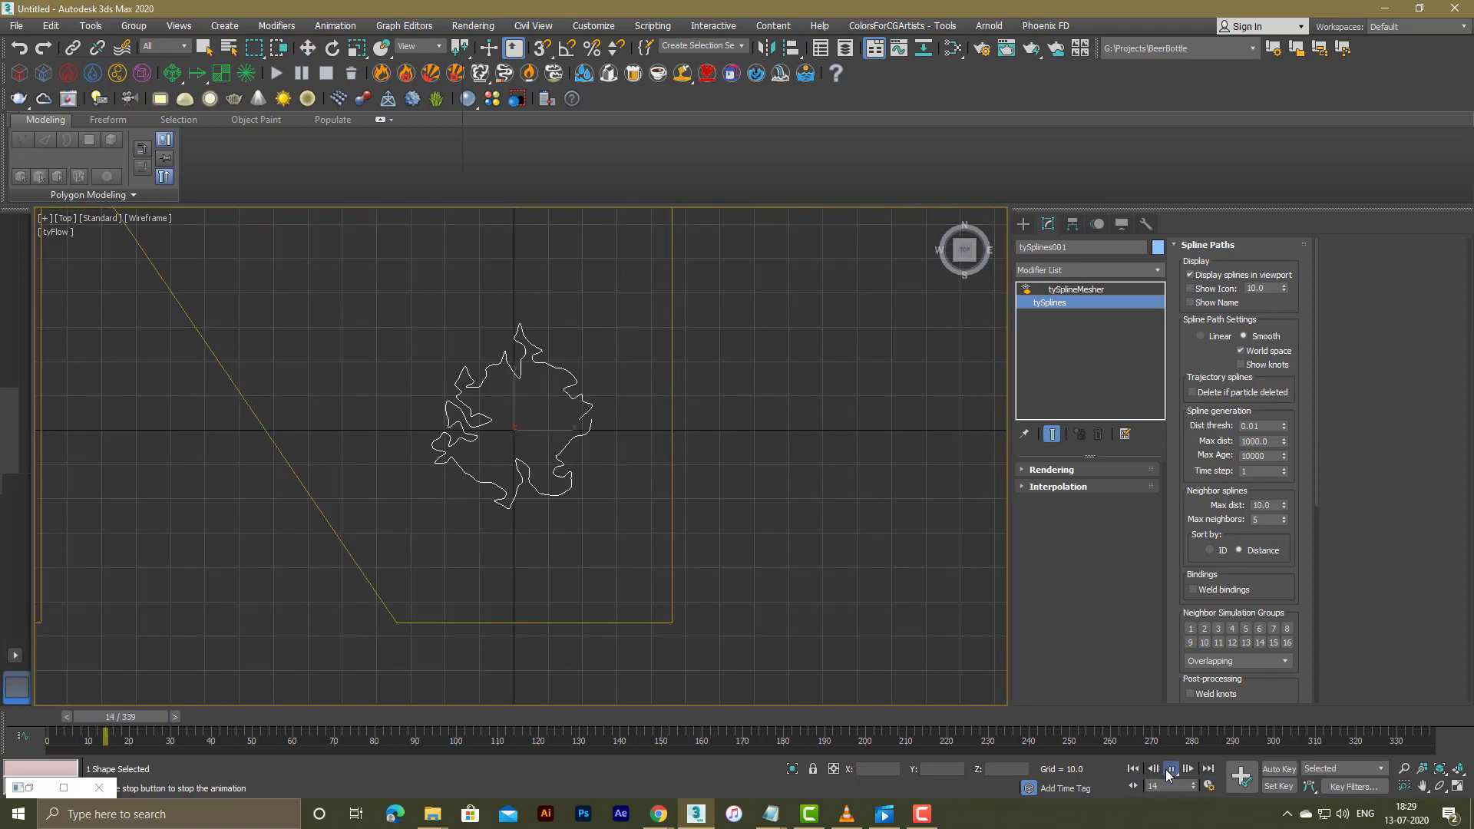
click(1169, 769)
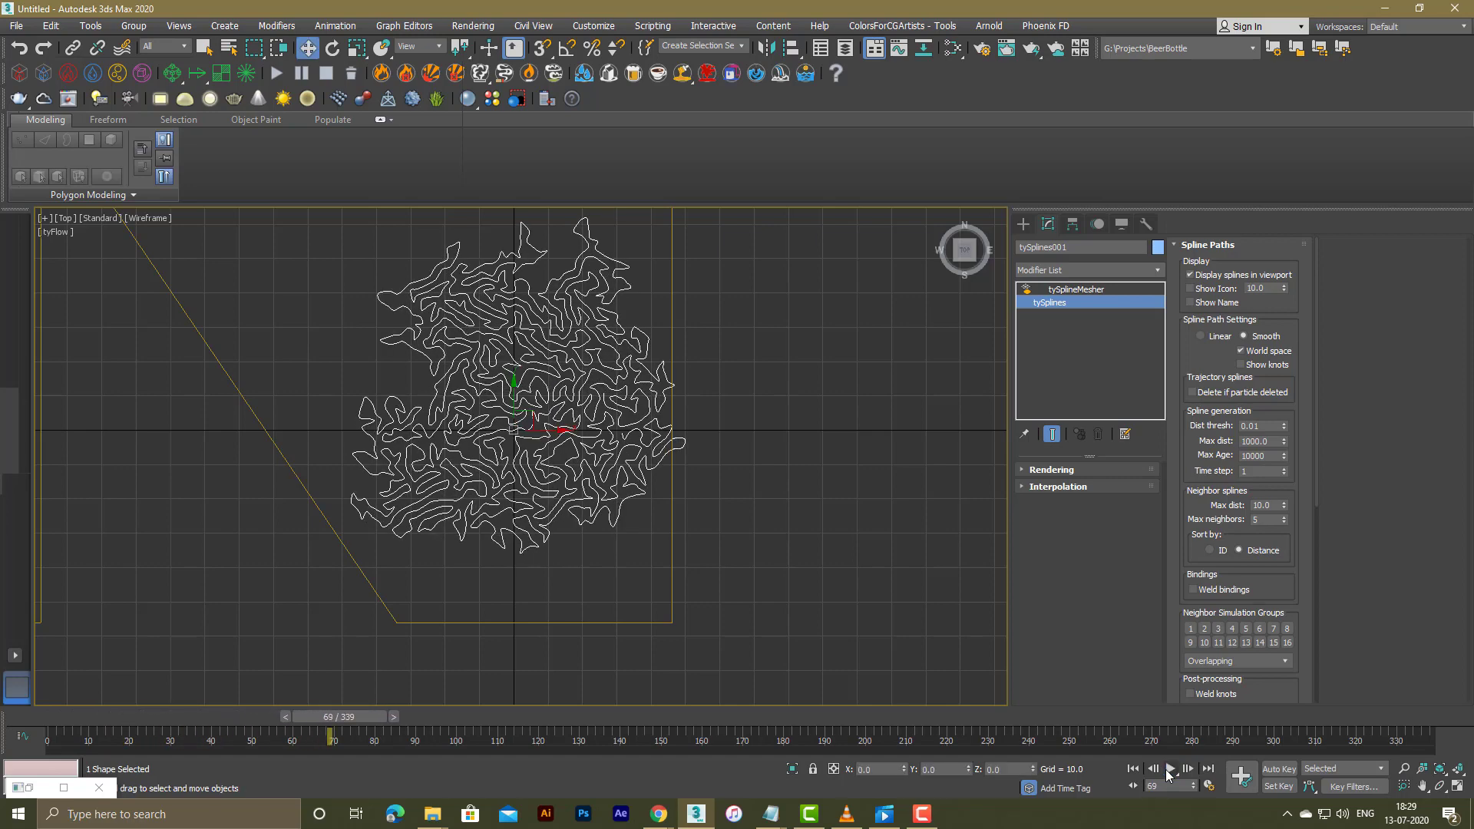
click(1137, 770)
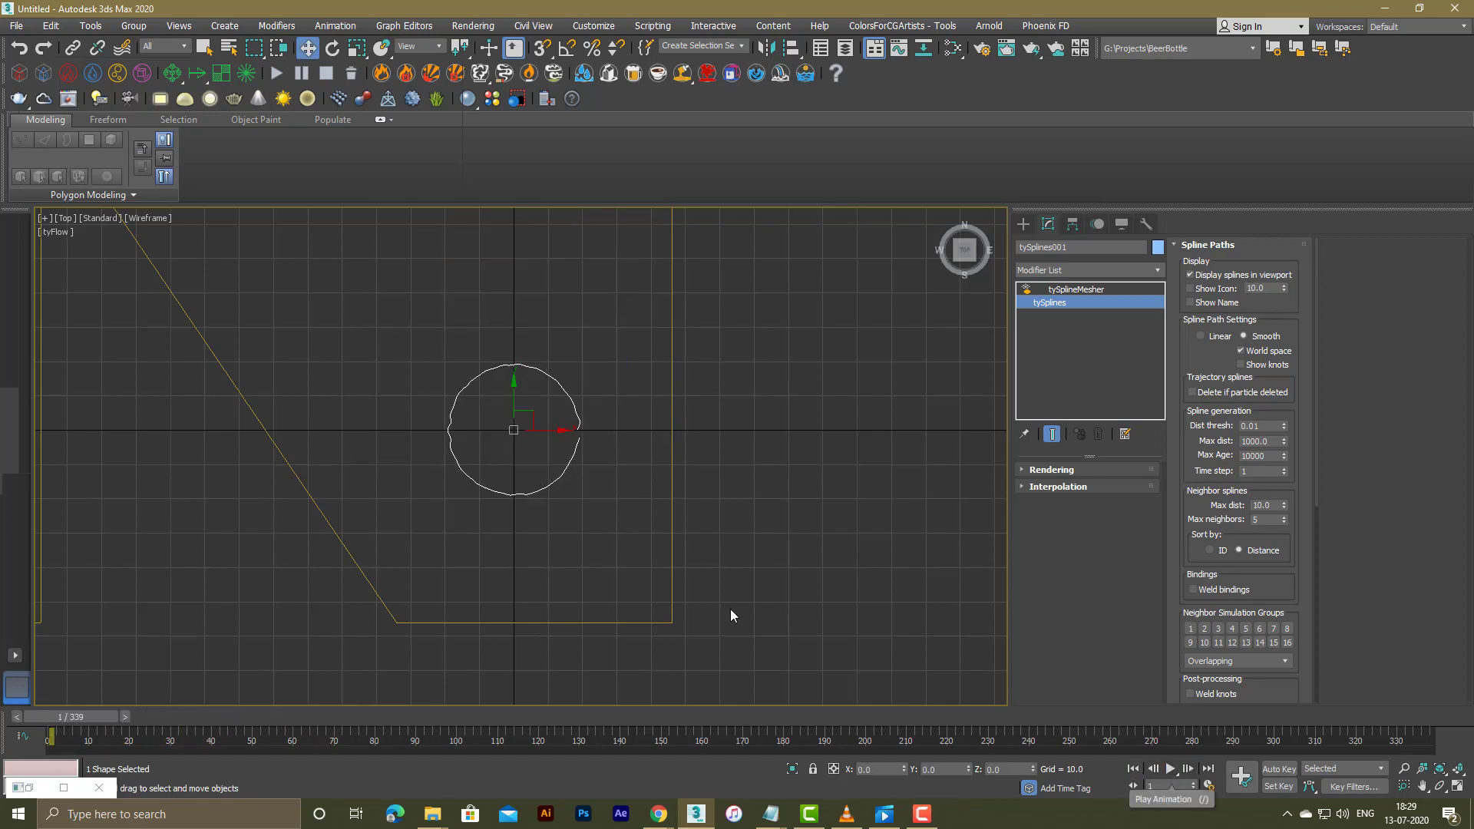
Step: Try a Quadify Mesh modifier on the letter N text object
click(673, 585)
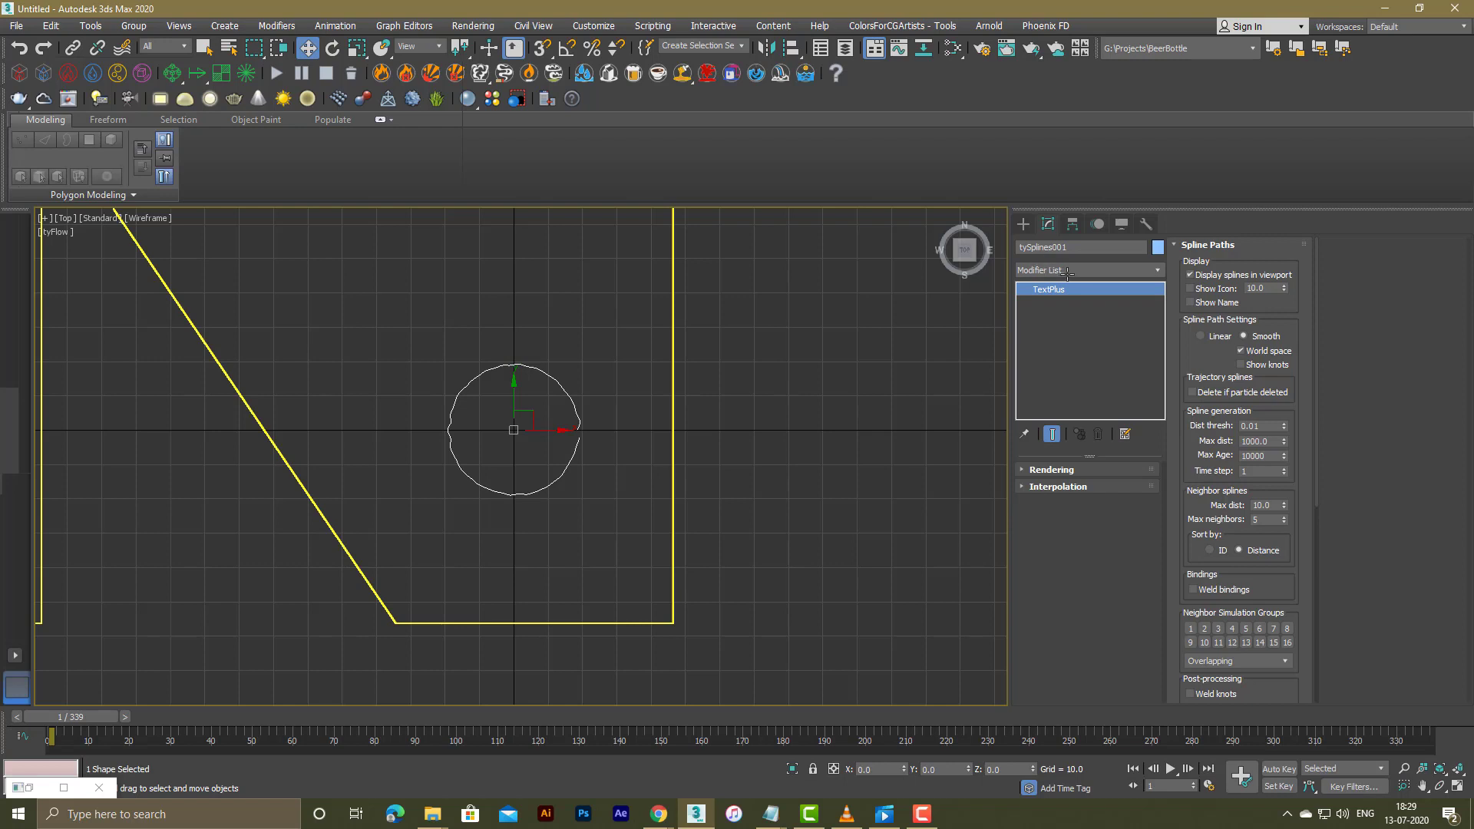
click(1078, 276)
text(q)
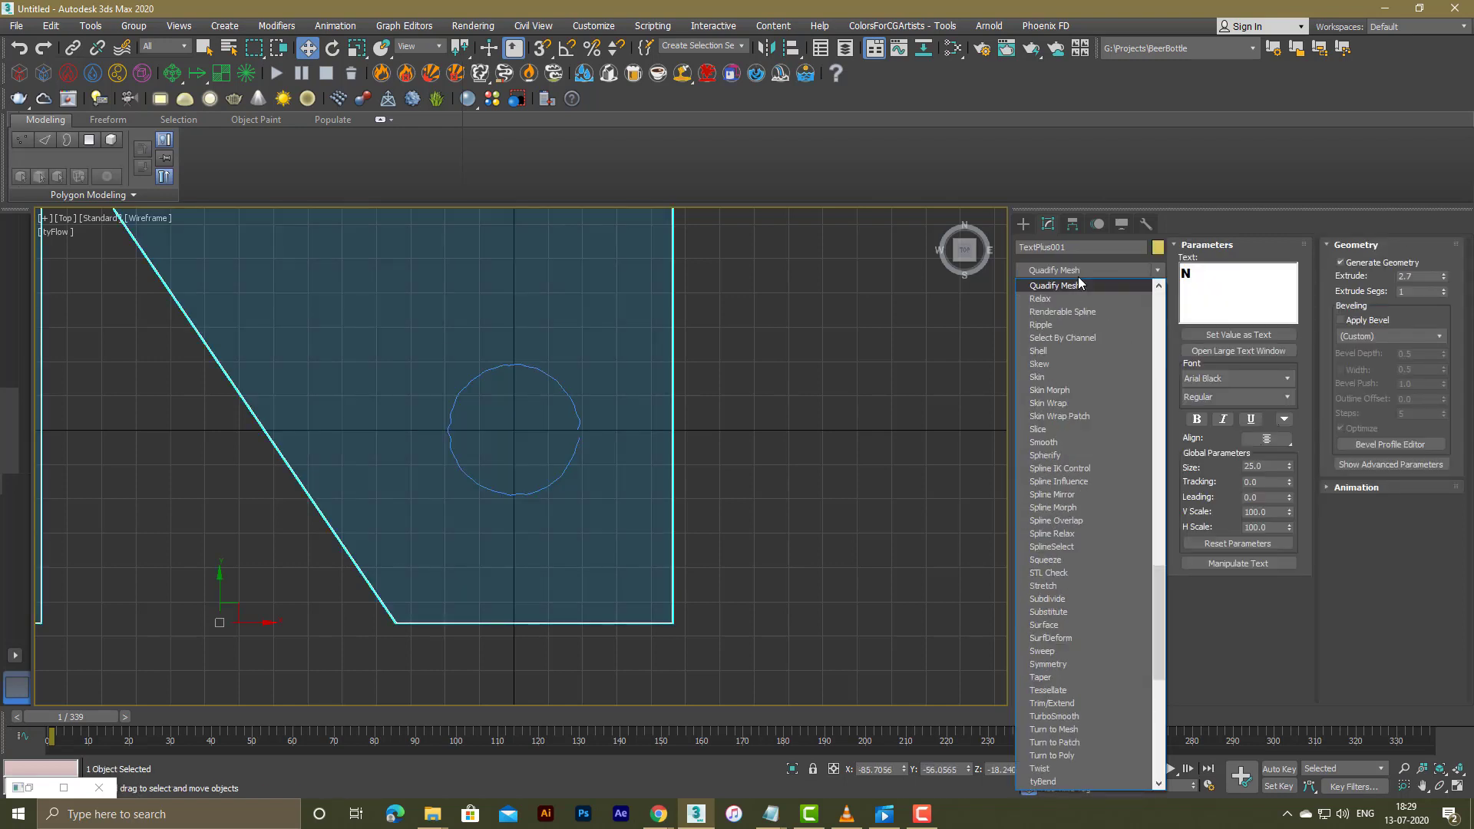
click(1074, 286)
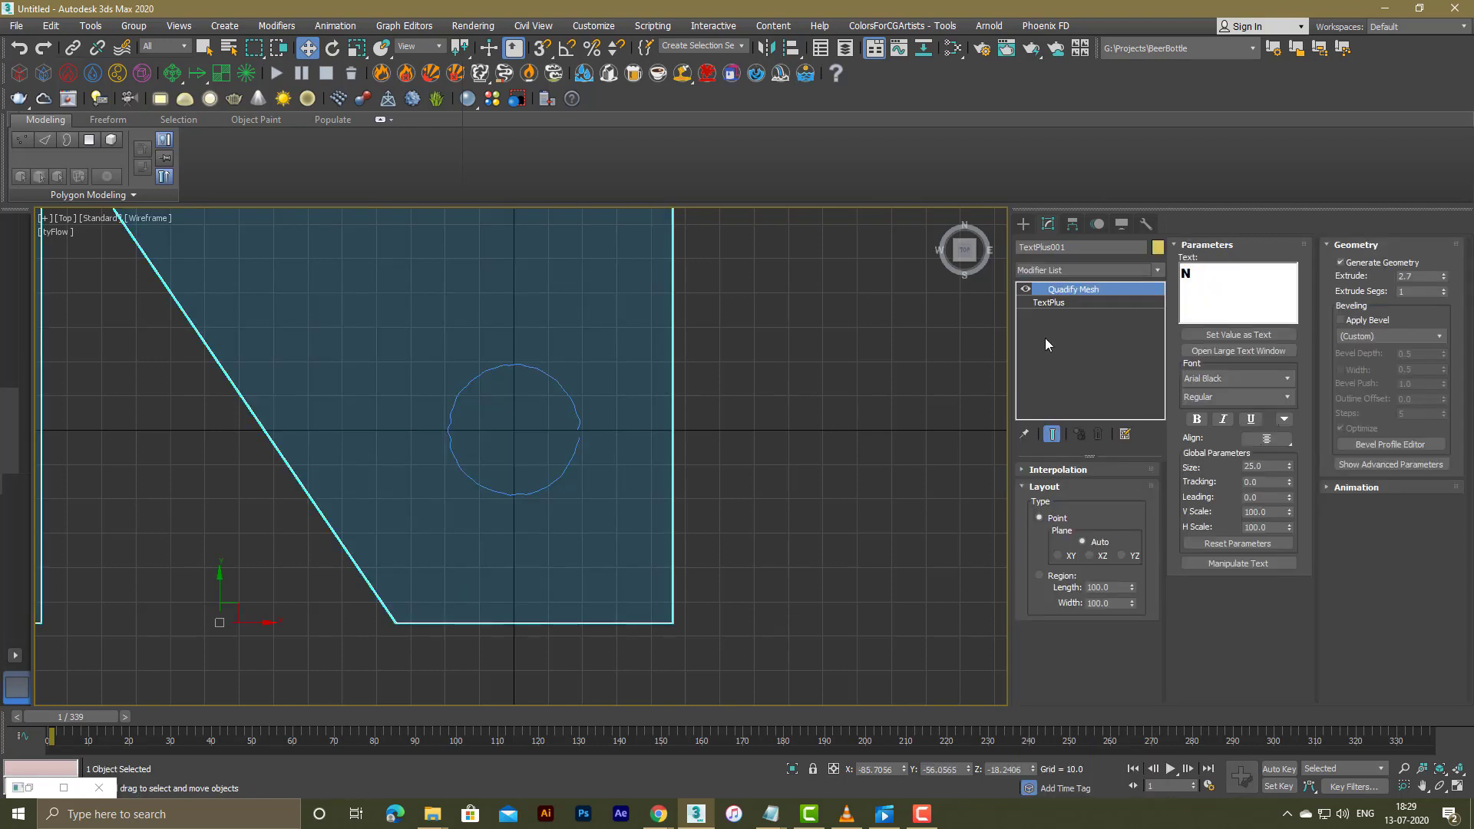
Step: Play the growth to frame 57, rewind to frame 0 and remove the Quadify Mesh modifier from the letter N
click(1171, 770)
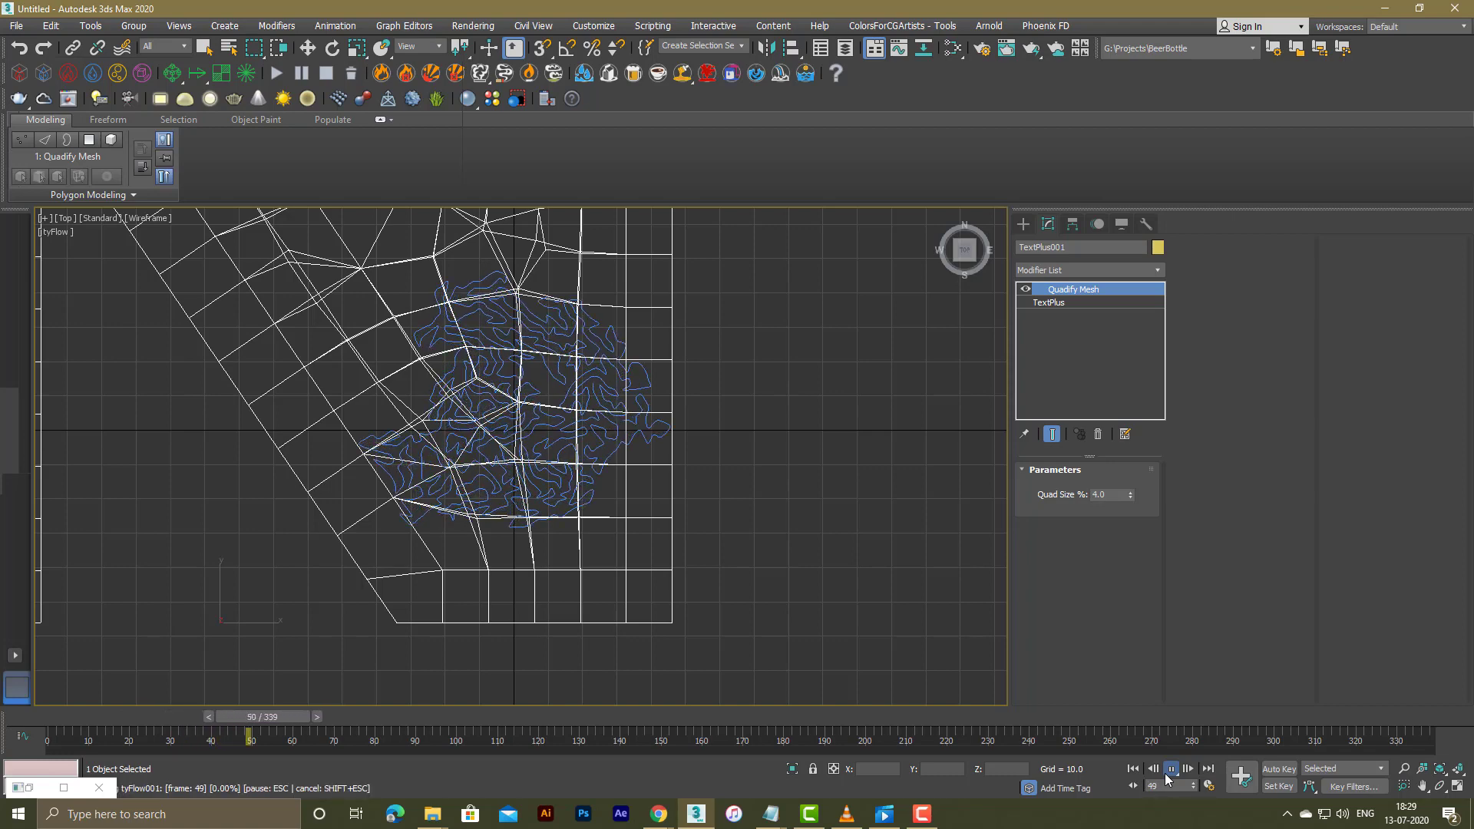
click(1170, 770)
click(1134, 769)
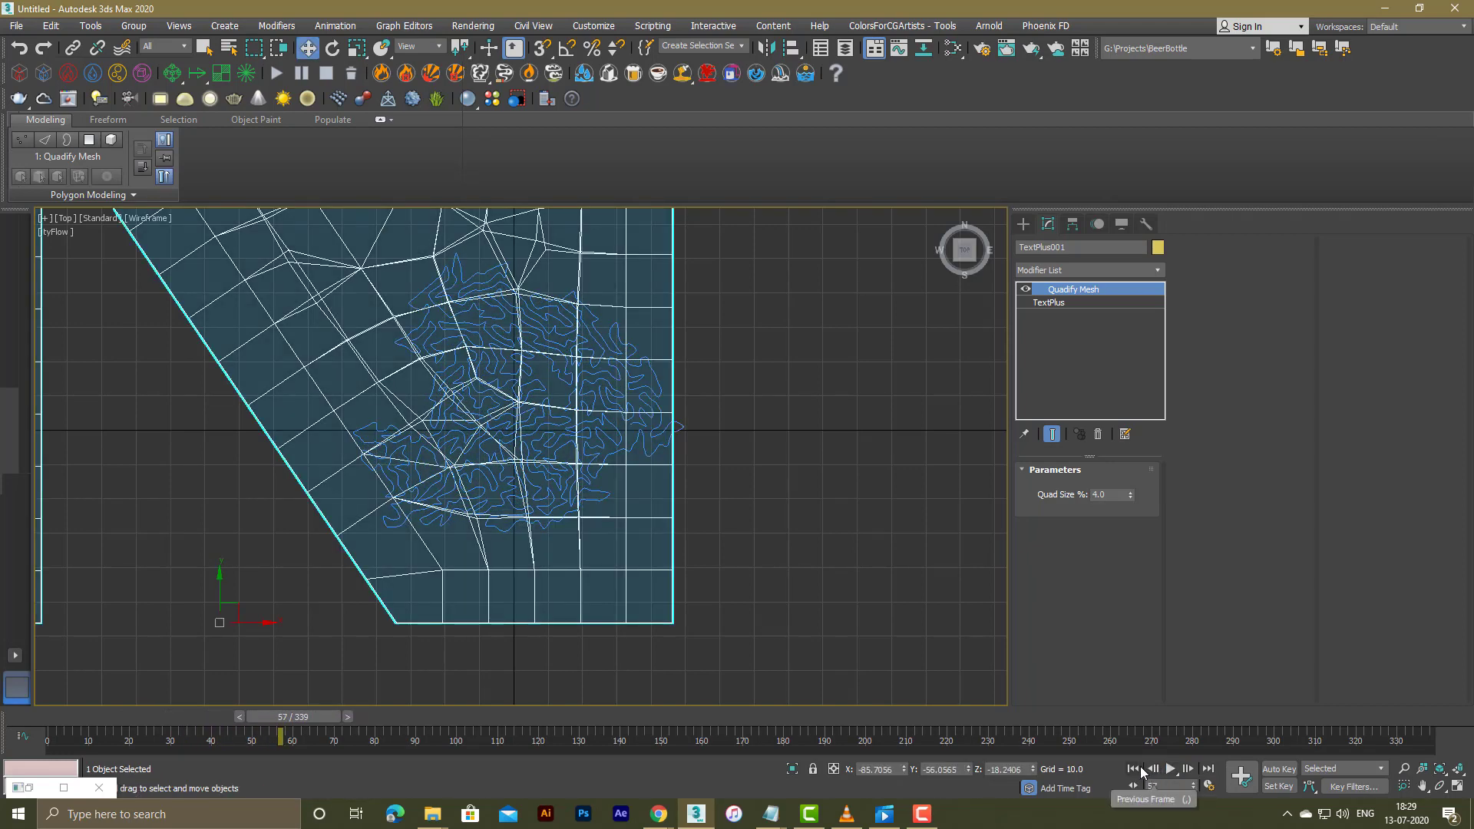
key(p)
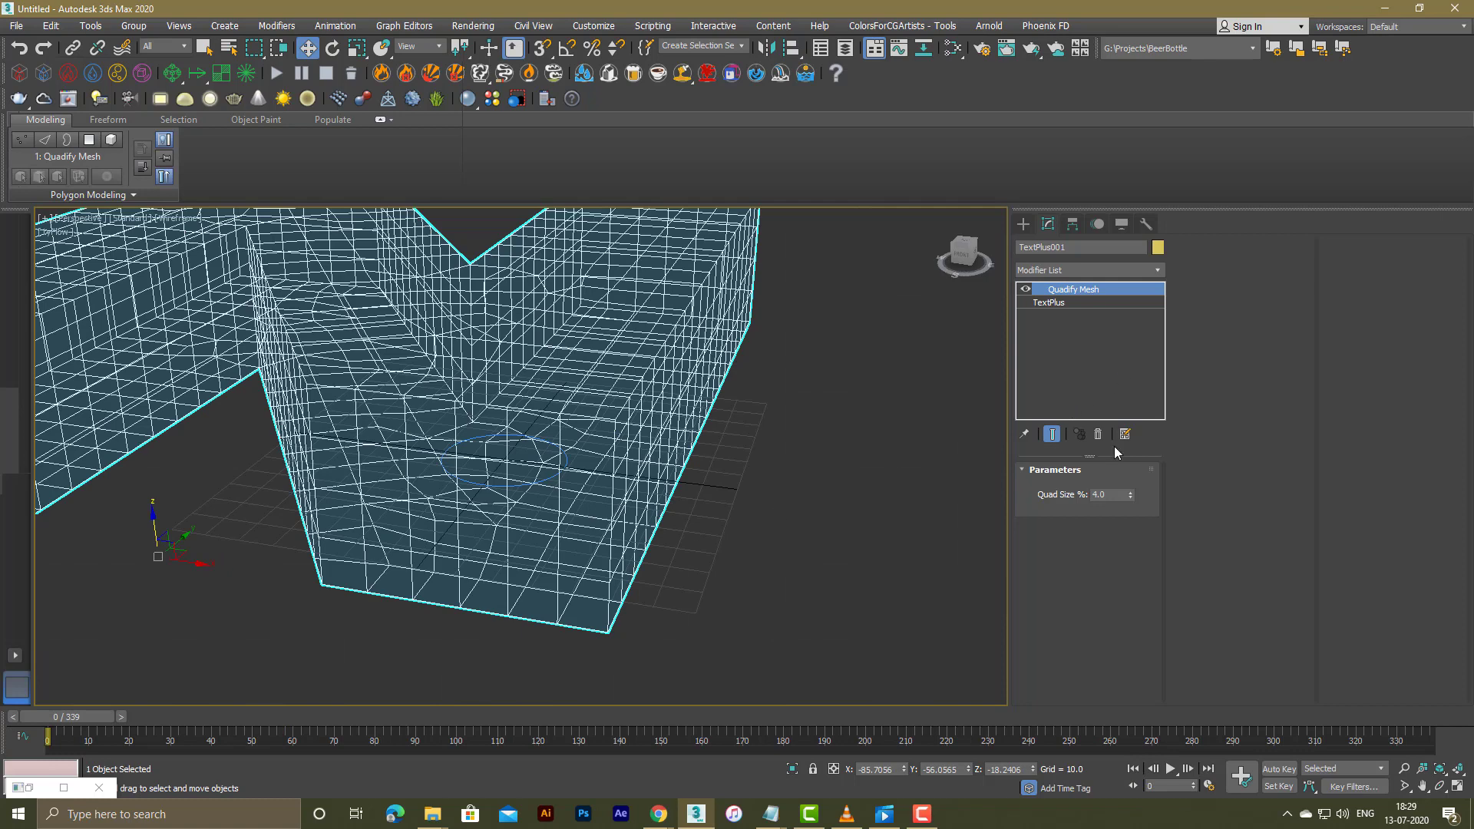
click(1097, 435)
Step: Restore the tyFlow editor and review the settings of Event_001's Particle Physics and Surface Test operators with the N shaded
click(64, 787)
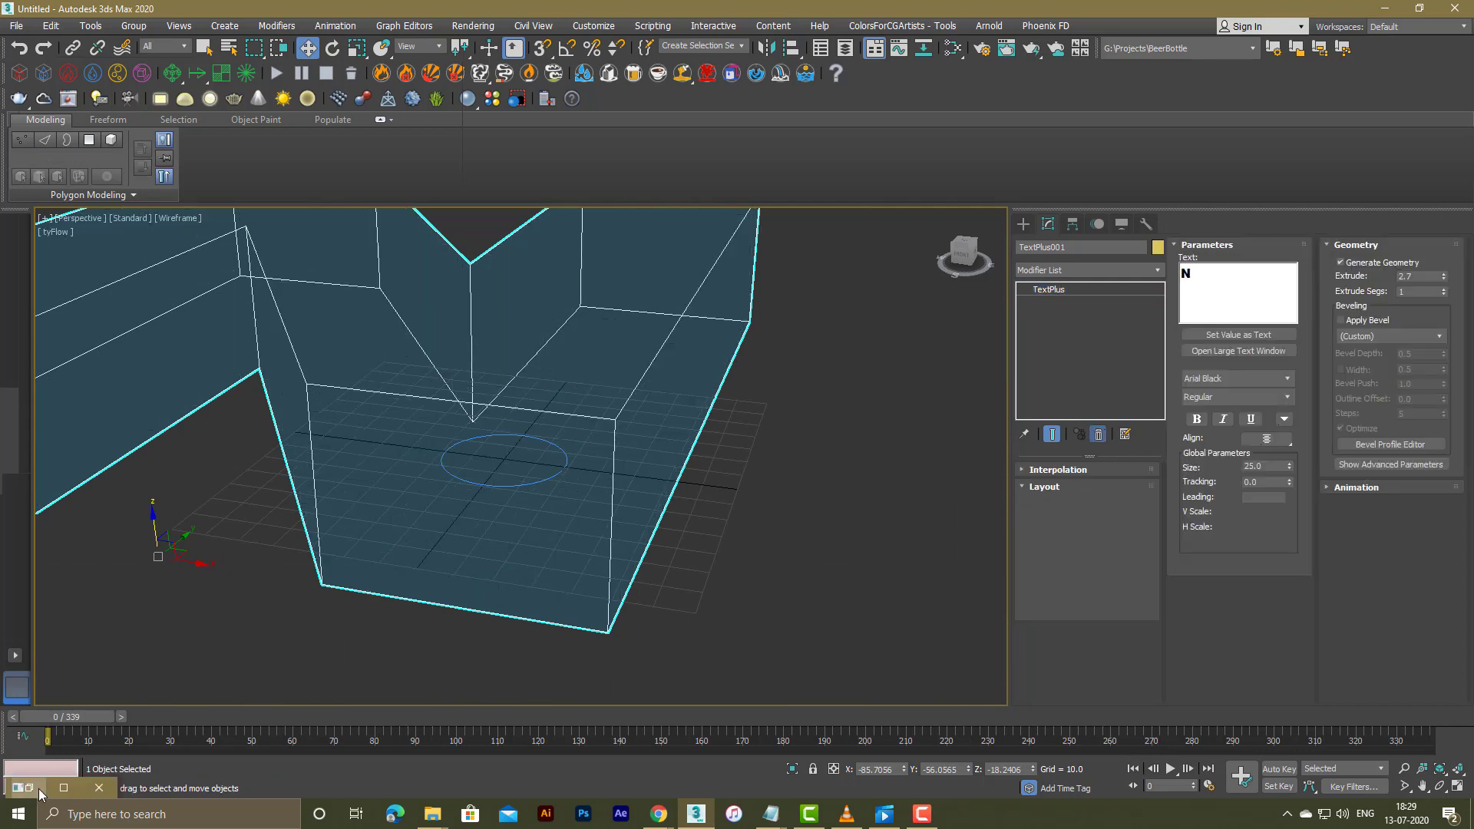
mouse_move(639, 368)
middle_down()
mouse_move(490, 431)
mouse_move(471, 462)
mouse_move(499, 418)
middle_up()
key(F3)
scroll(466, 440, down, 3)
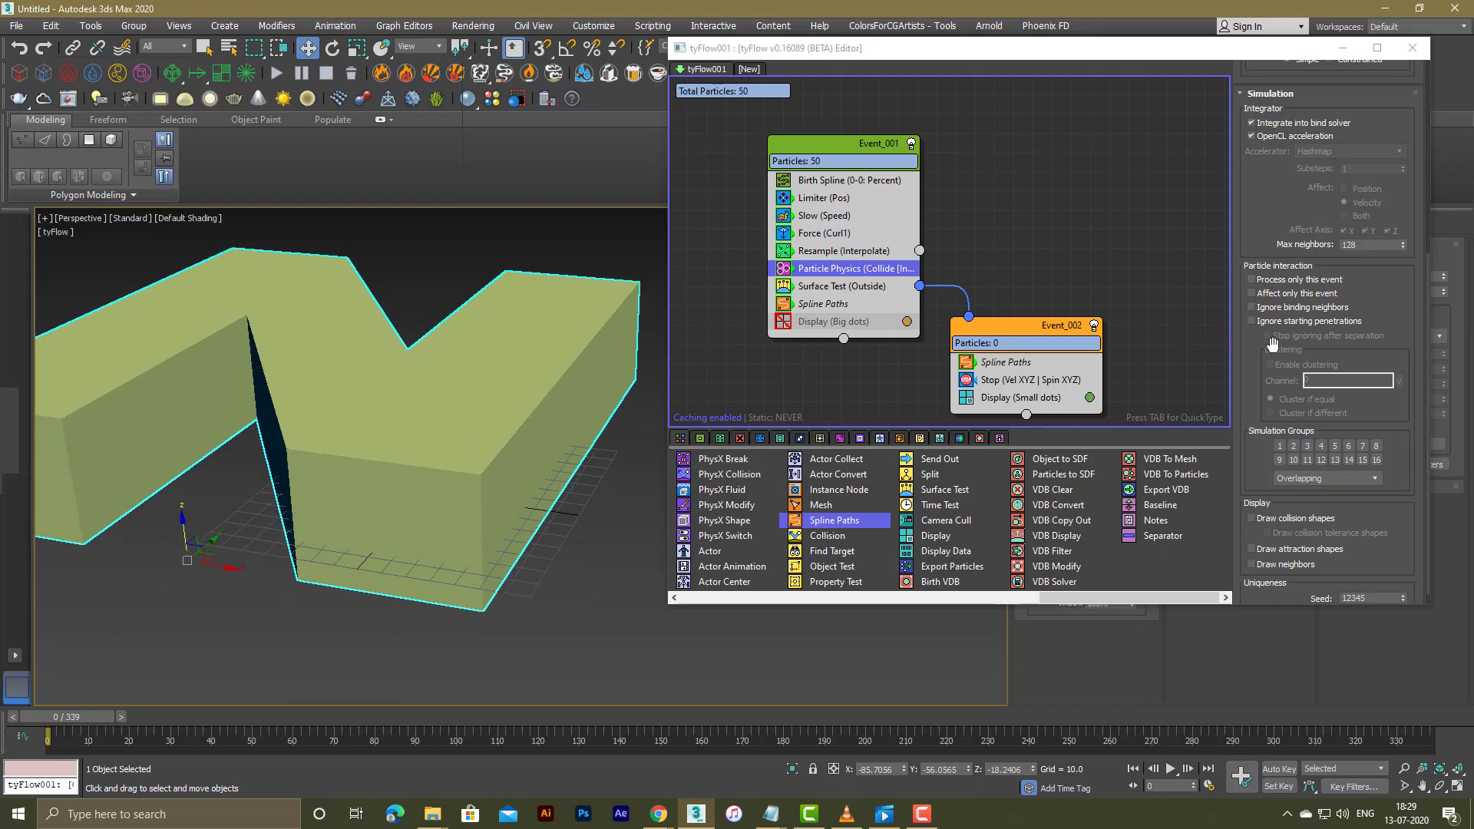
scroll(1273, 343, up, 5)
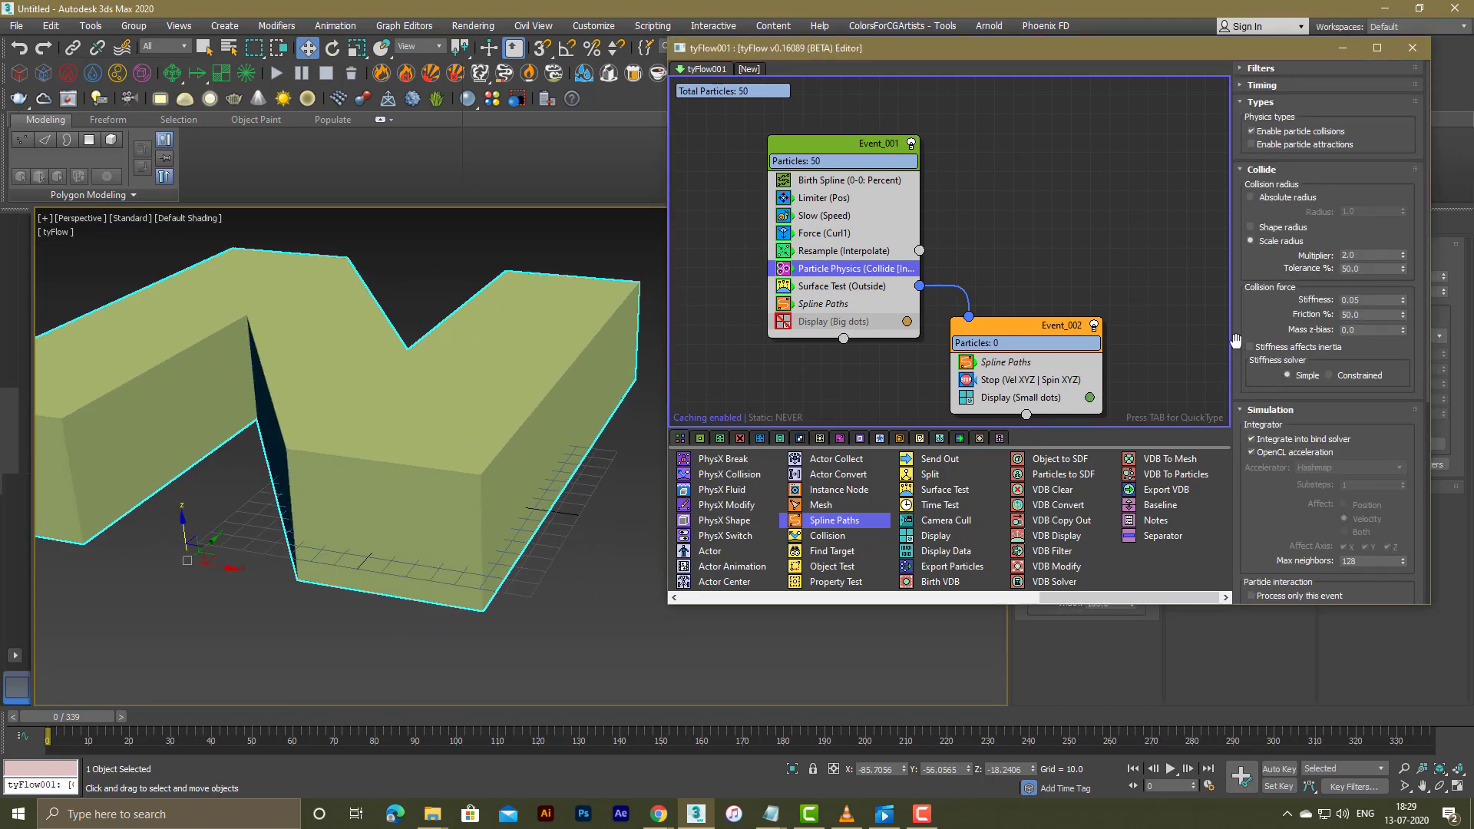
click(873, 289)
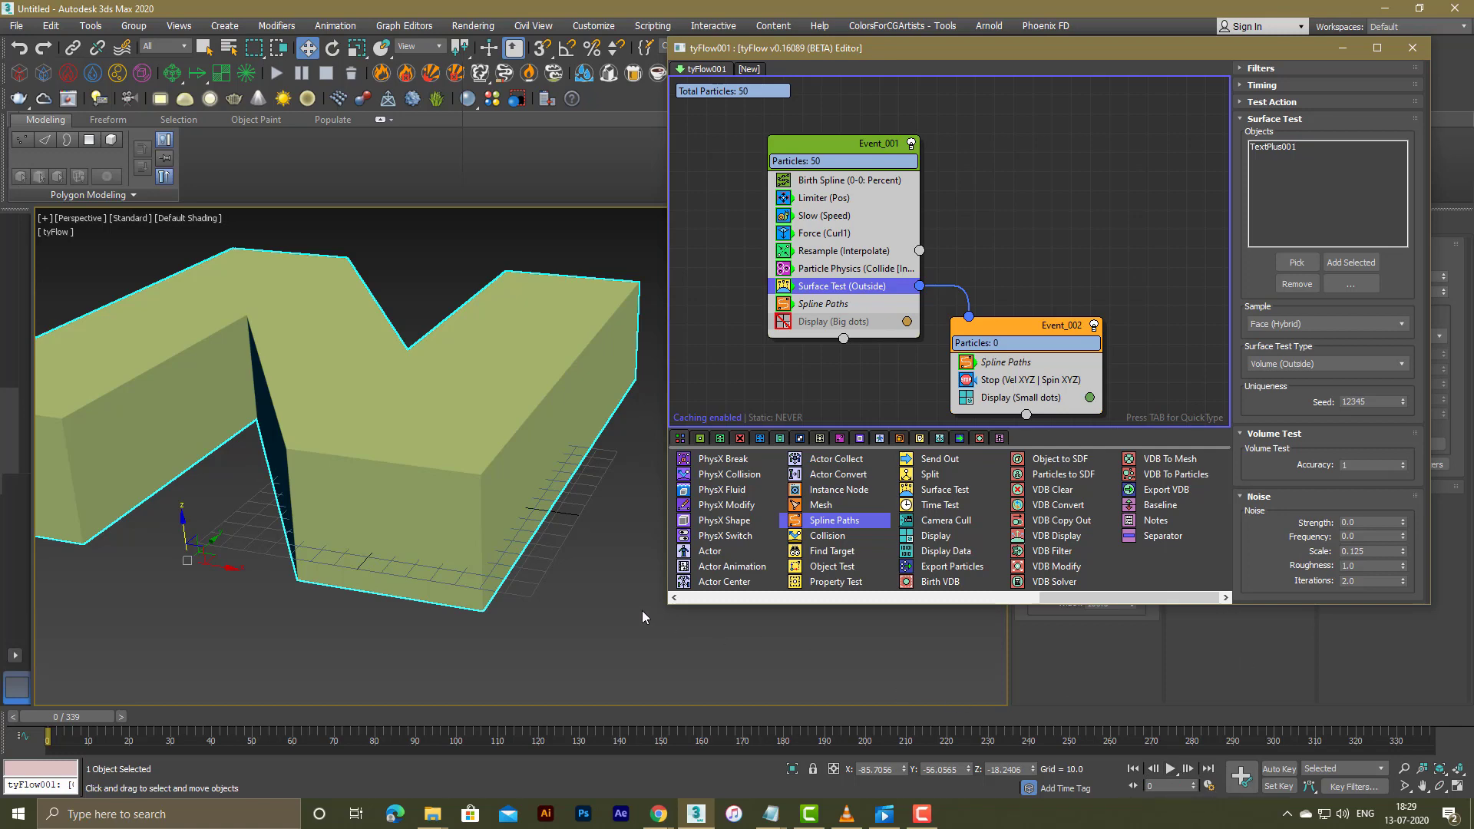
Step: Return to wireframe display, switch to the Top view and play the growth to frame 69 with the tyFlow editor open
middle_drag(475, 495, 501, 500)
key(F3)
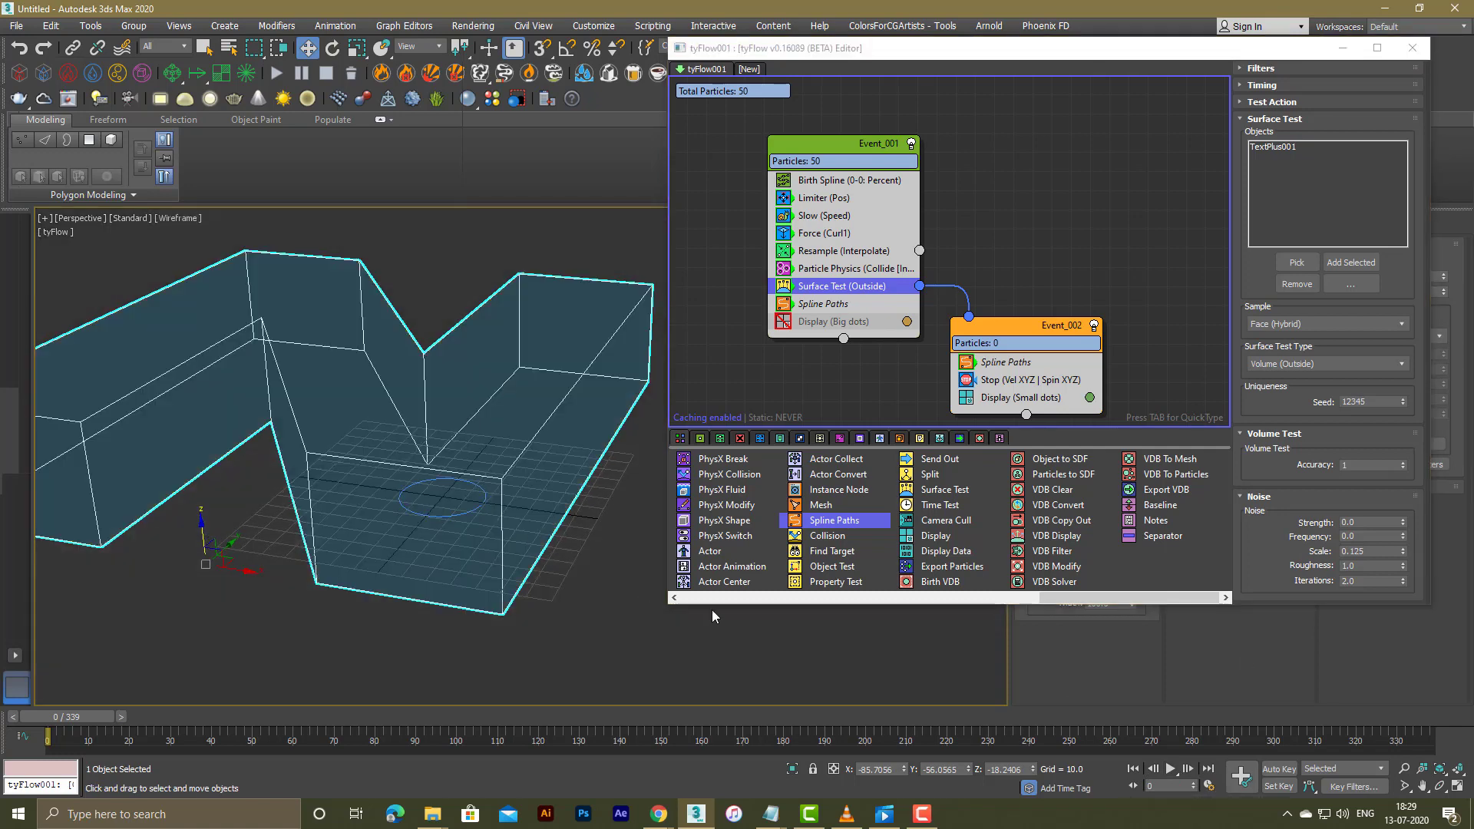
click(1173, 770)
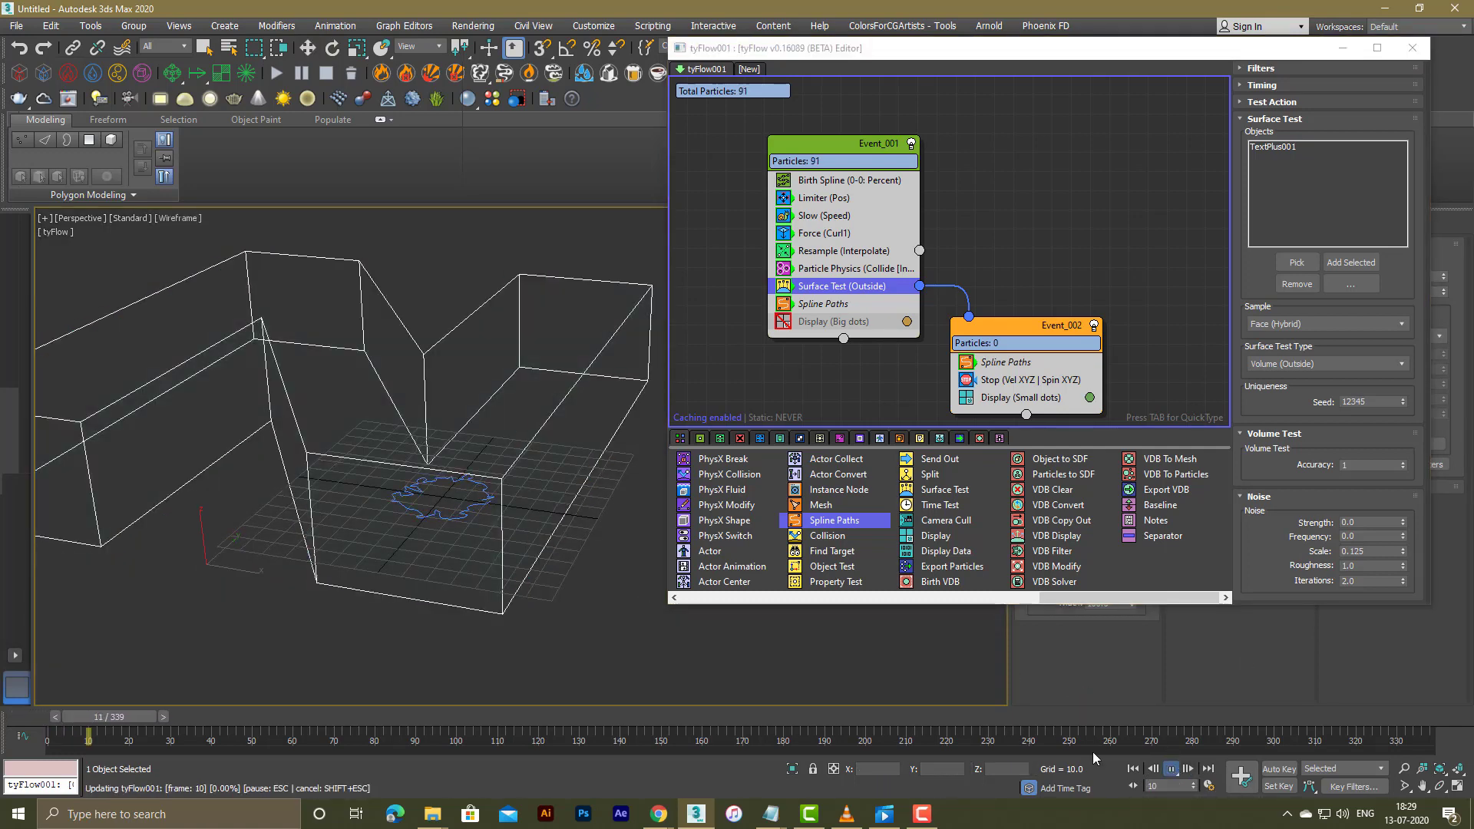
key(t)
mouse_move(493, 496)
middle_down()
mouse_move(439, 510)
mouse_move(465, 503)
middle_up()
scroll(440, 512, down, 3)
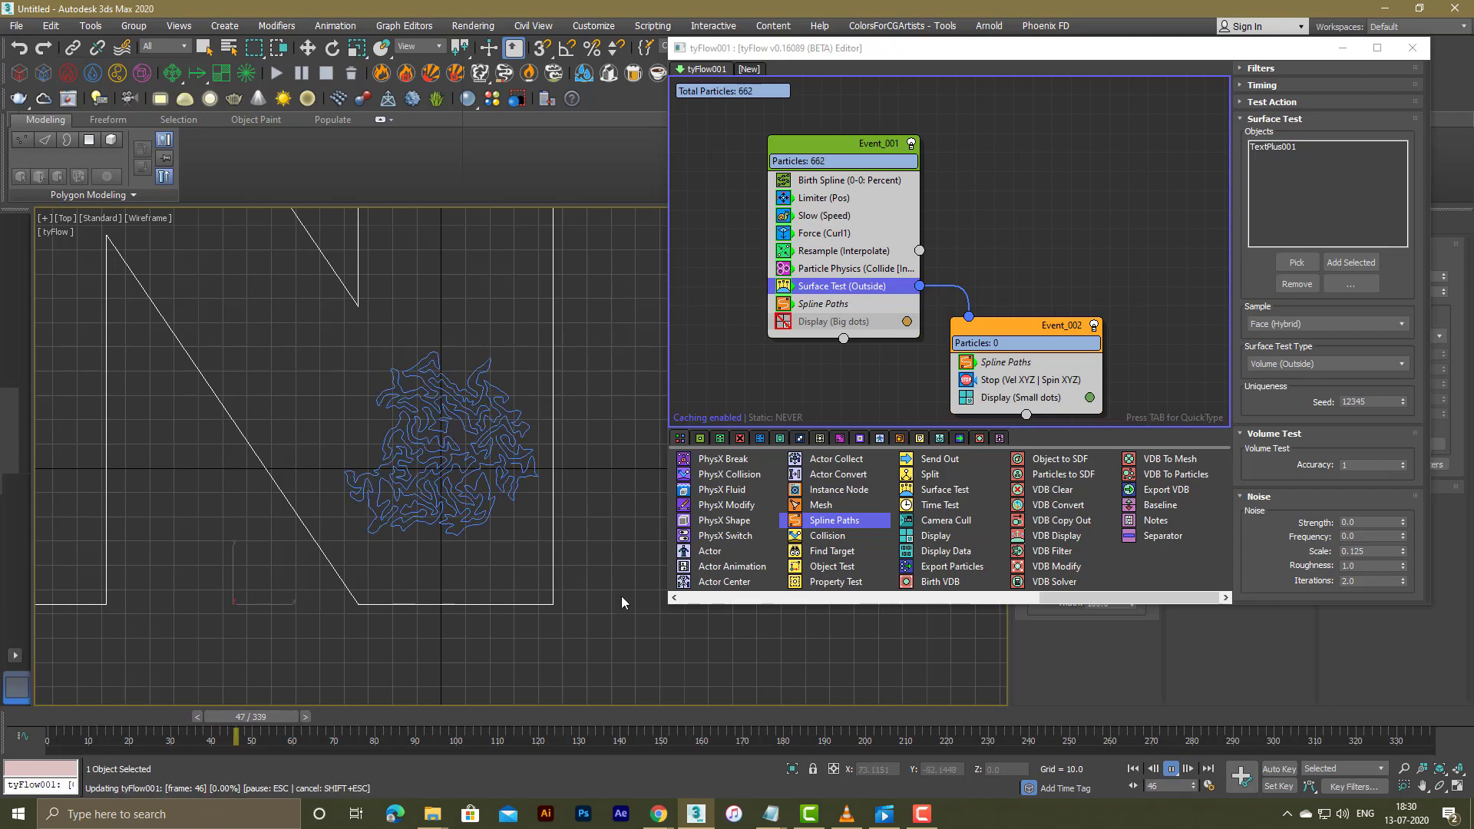
click(1173, 770)
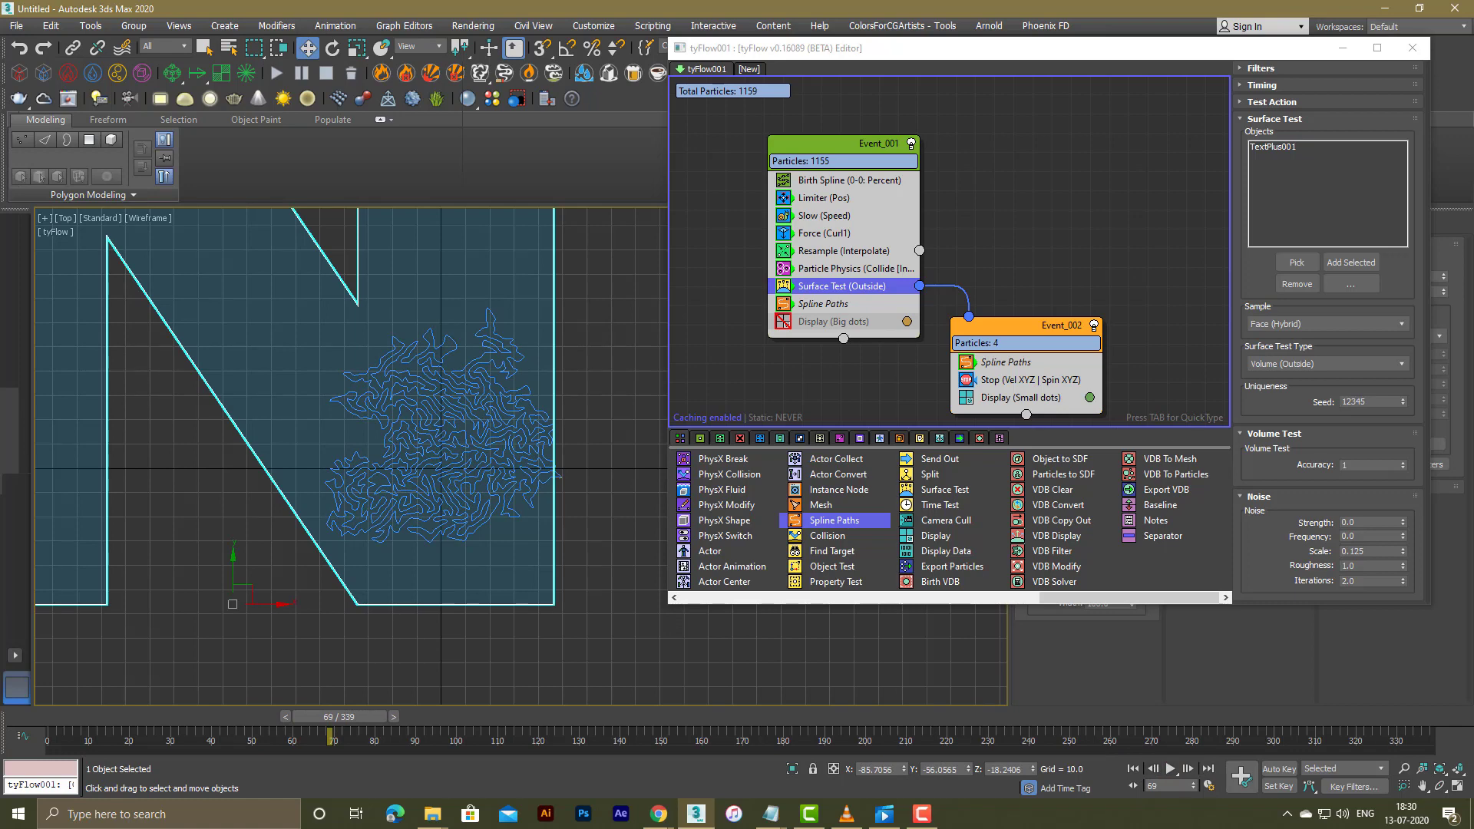
key(F9)
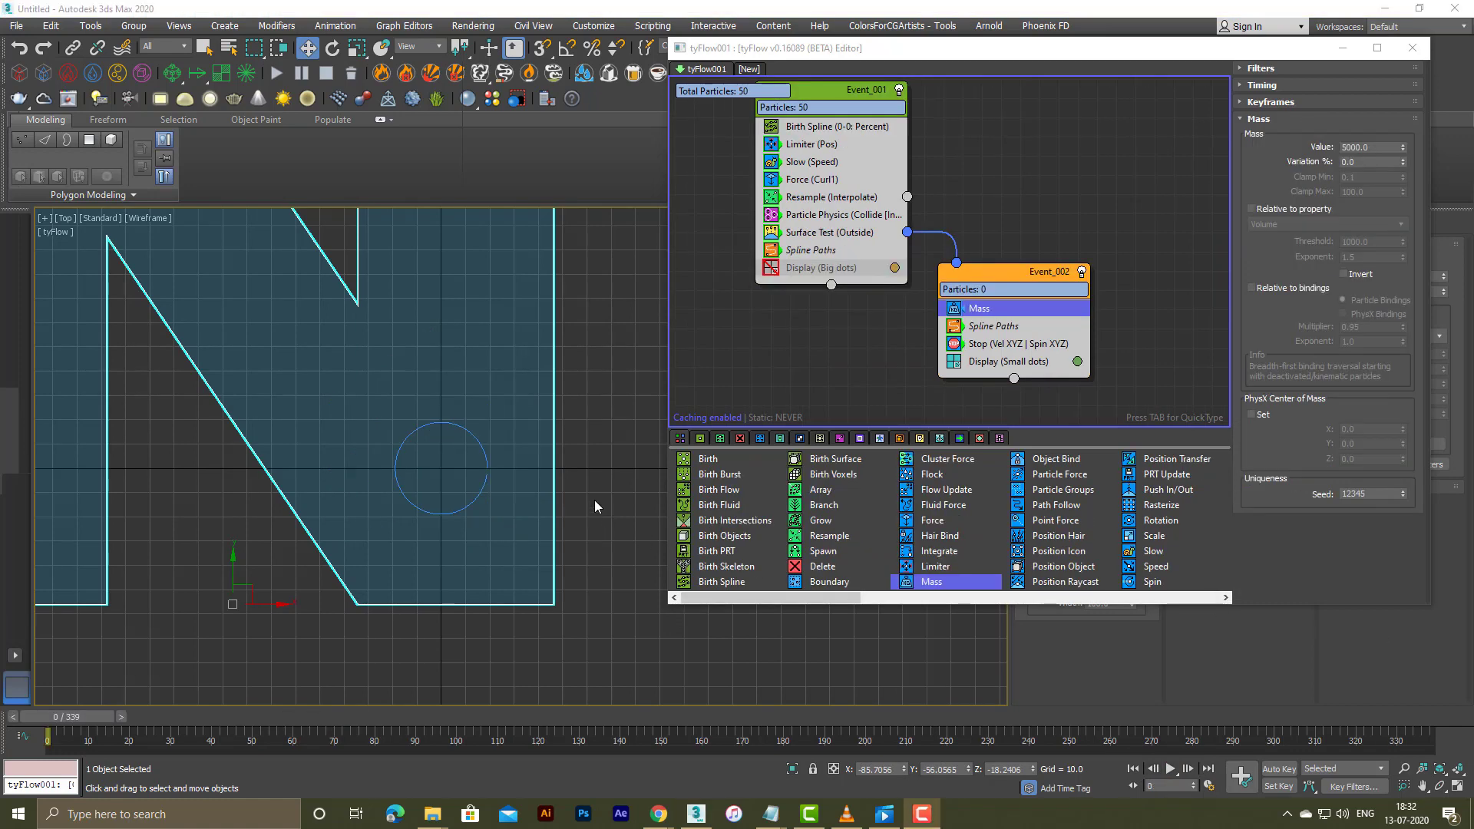
Step: Play the growth inside the letter N to about frame 141 and rewind to frame 0
middle_drag(595, 500, 556, 520)
scroll(596, 531, down, 2)
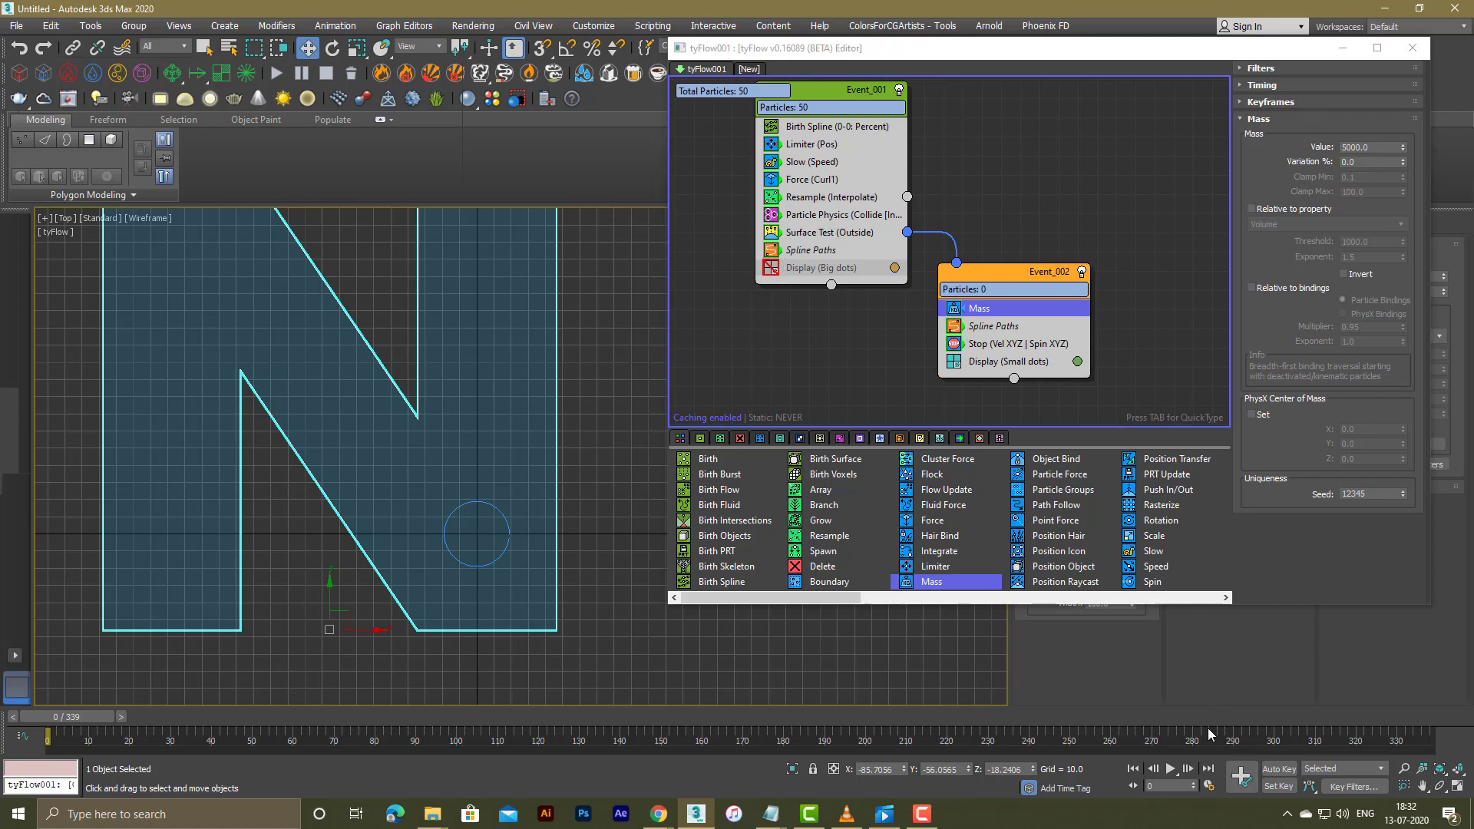
click(1171, 769)
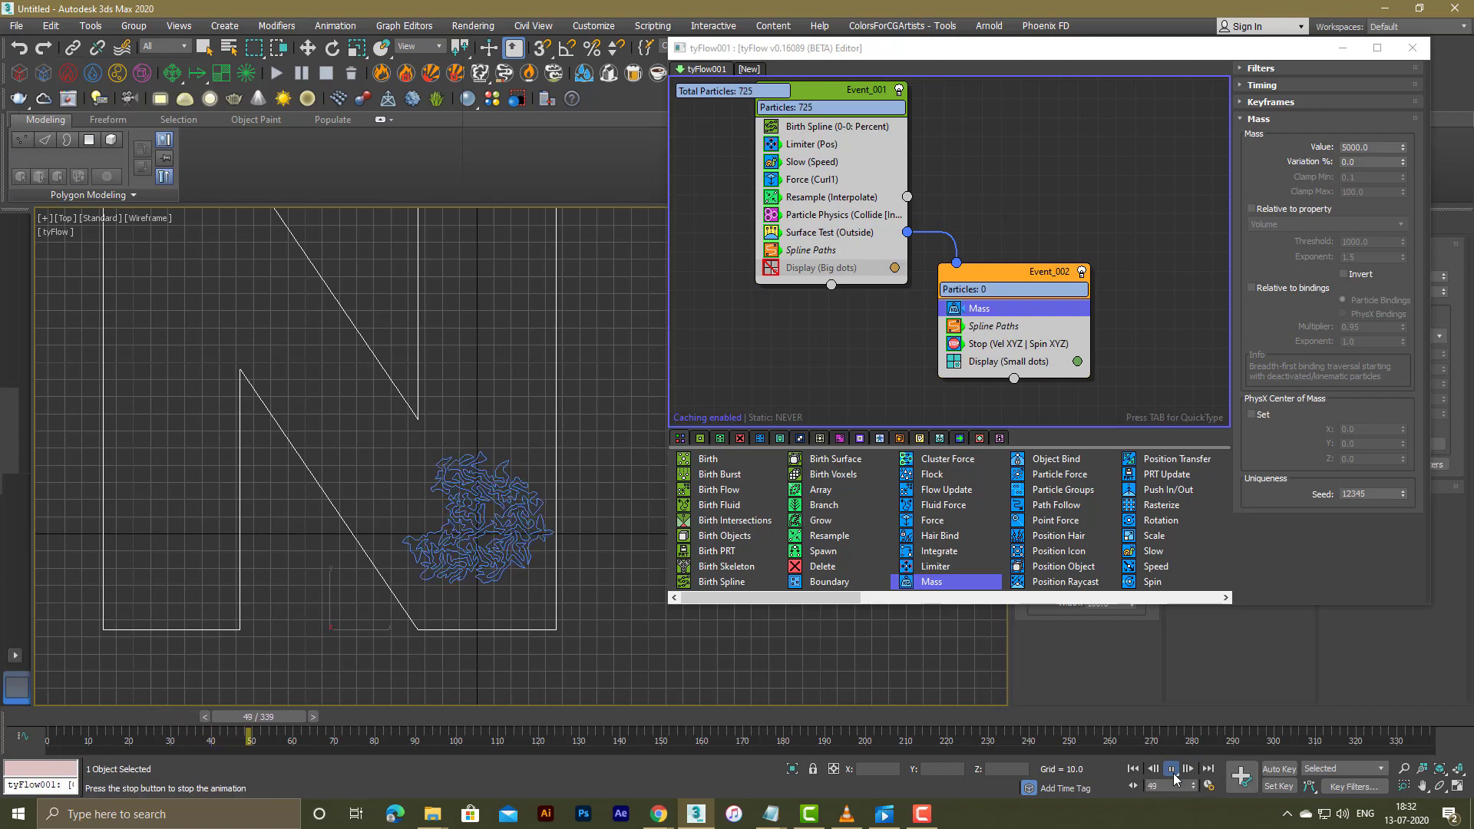
scroll(546, 564, up, 5)
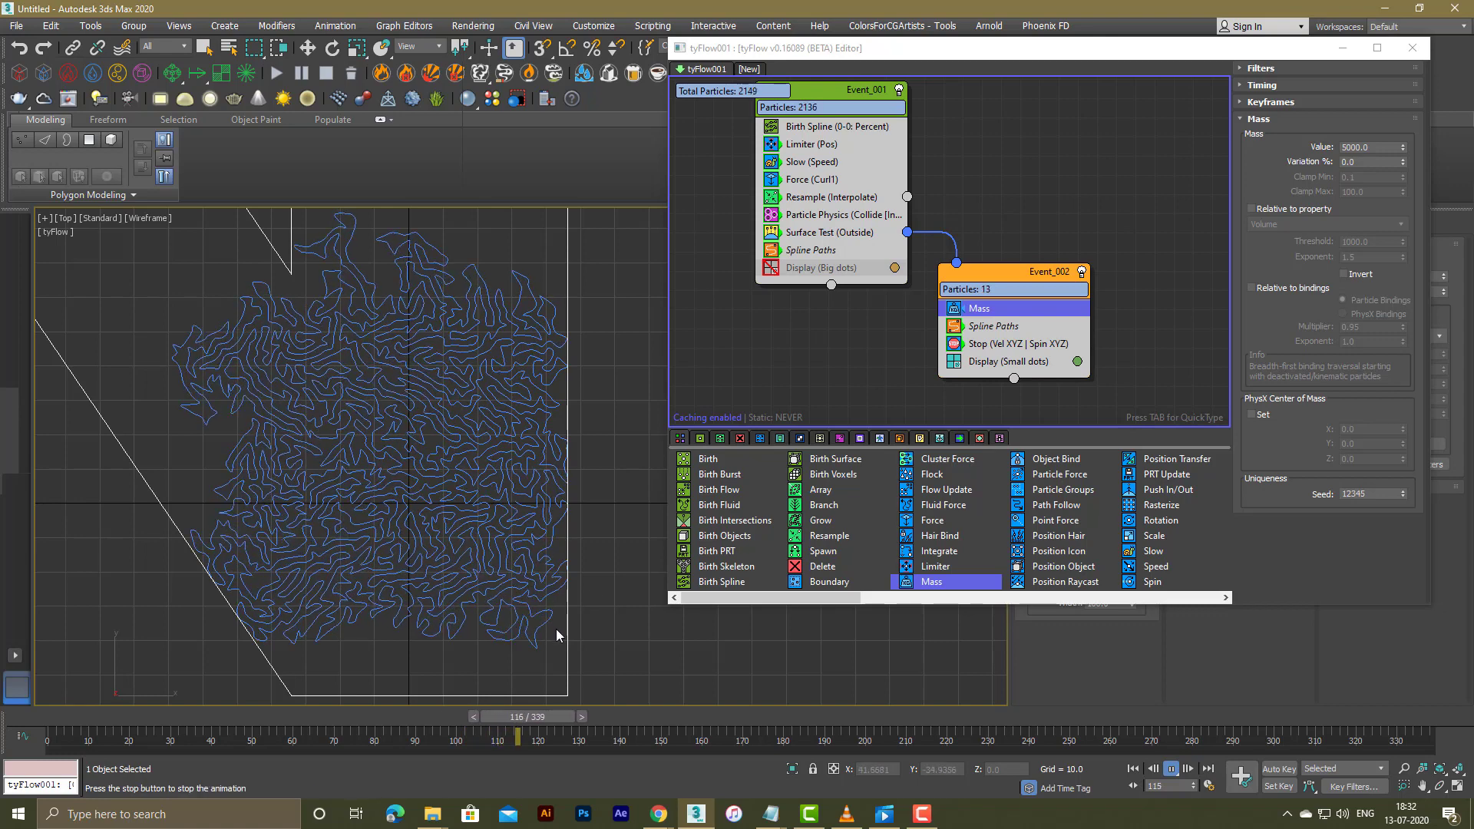
scroll(353, 517, down, 5)
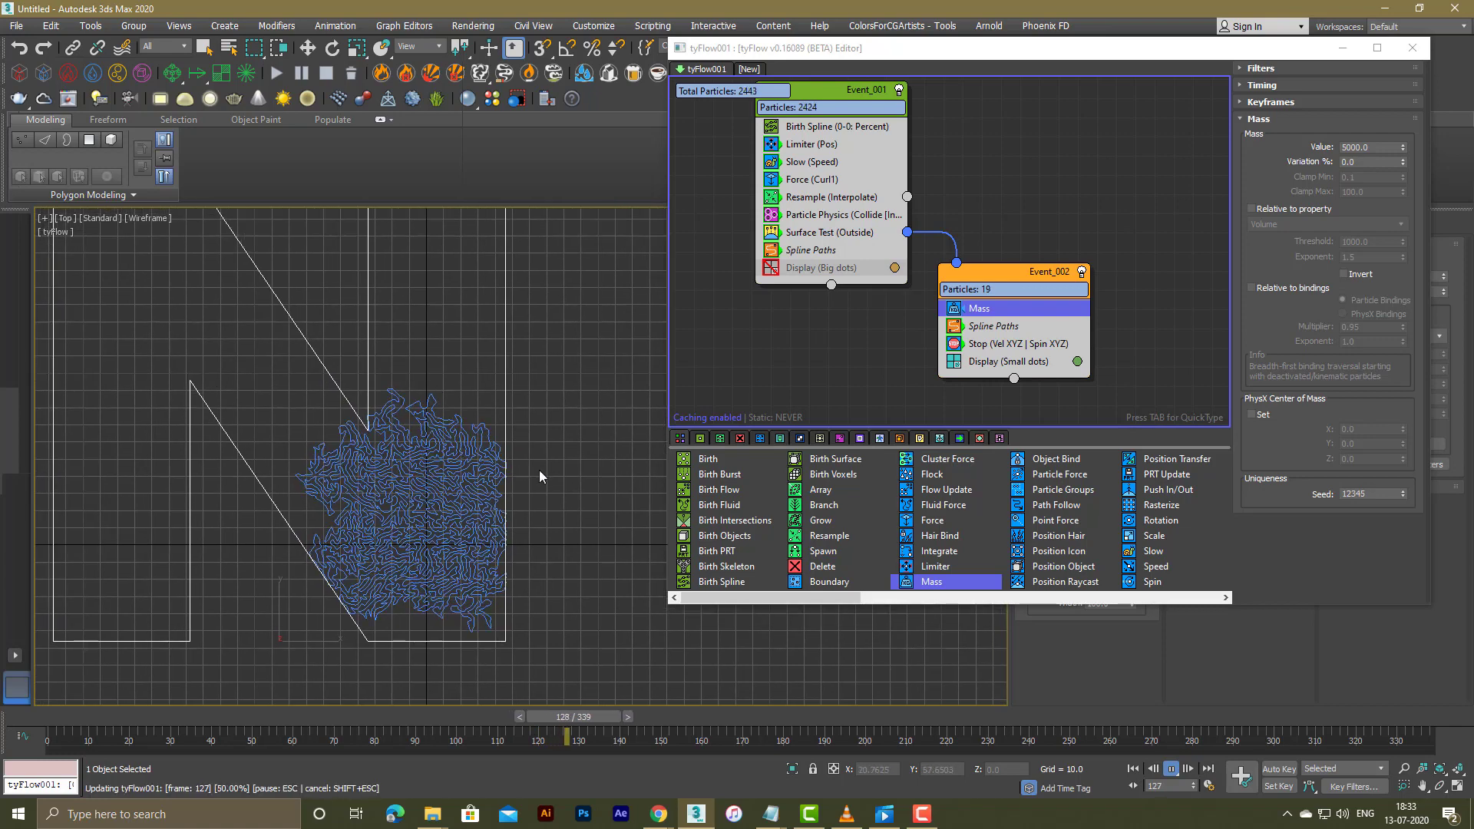
middle_drag(543, 471, 549, 514)
middle_drag(451, 487, 520, 506)
scroll(521, 505, down, 2)
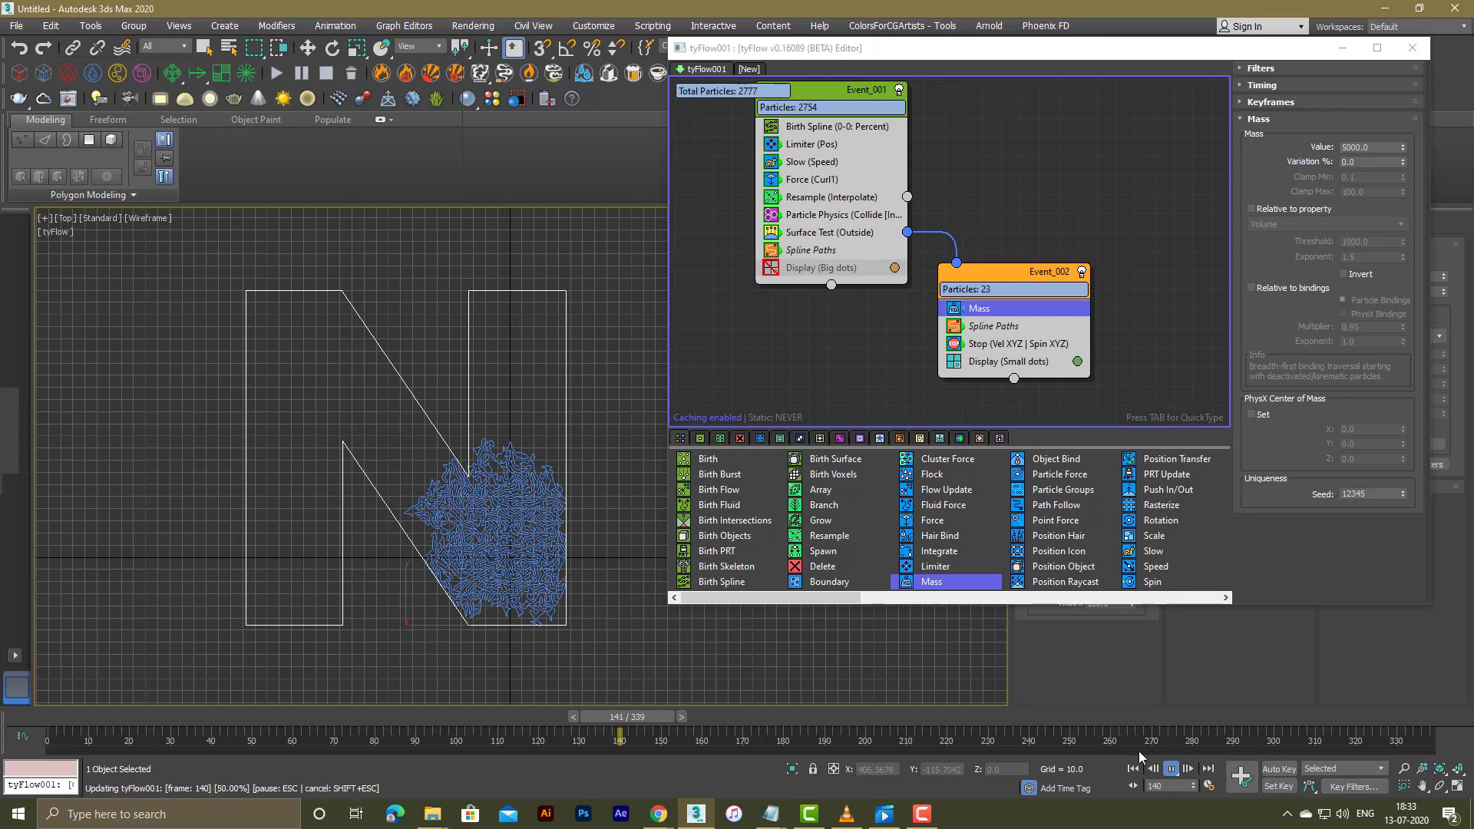
click(1171, 770)
click(1134, 770)
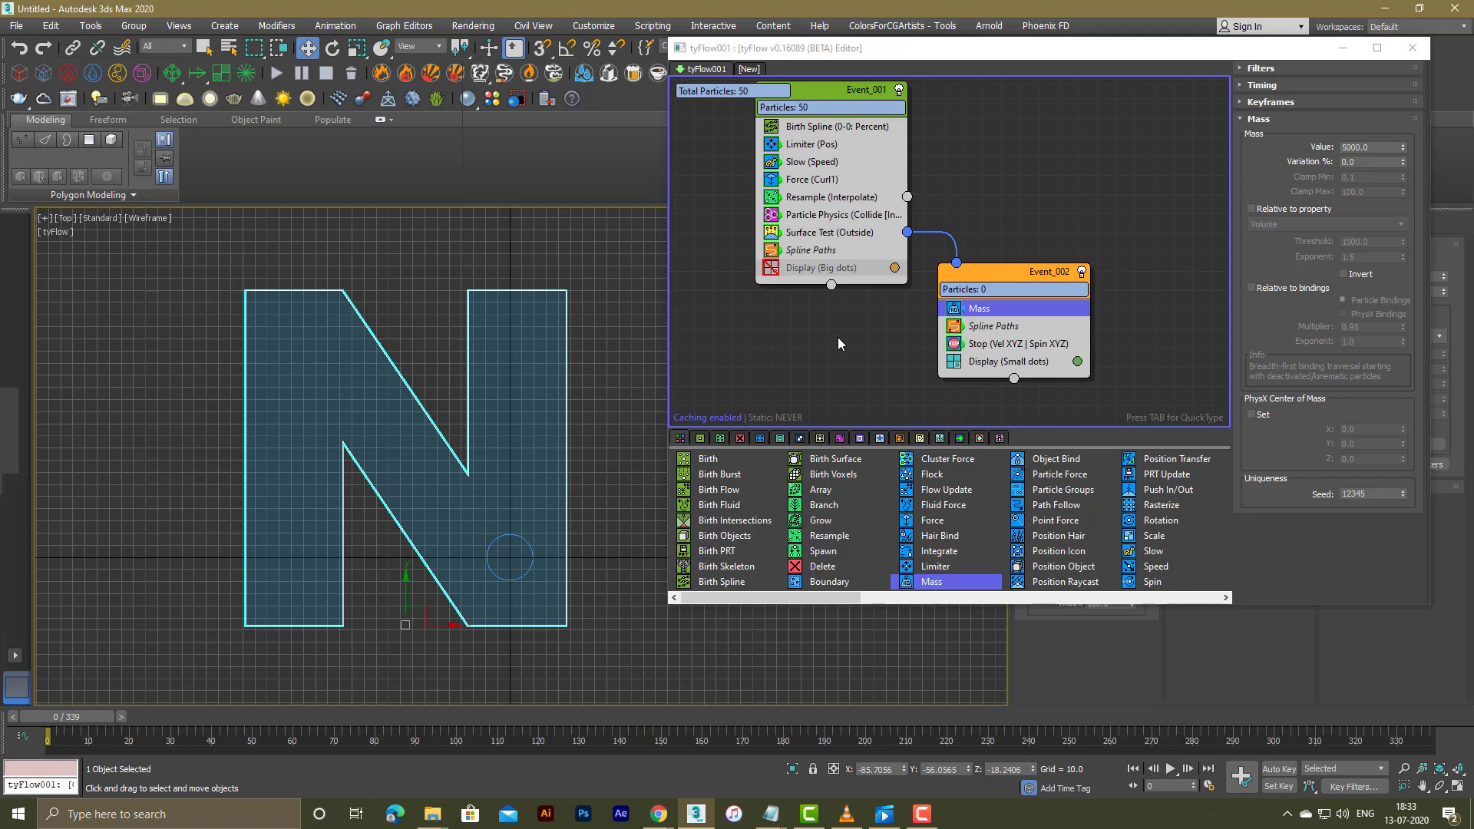
Step: Play the growth briefly again to about frame 52 and return to frame 0
middle_drag(861, 277, 865, 305)
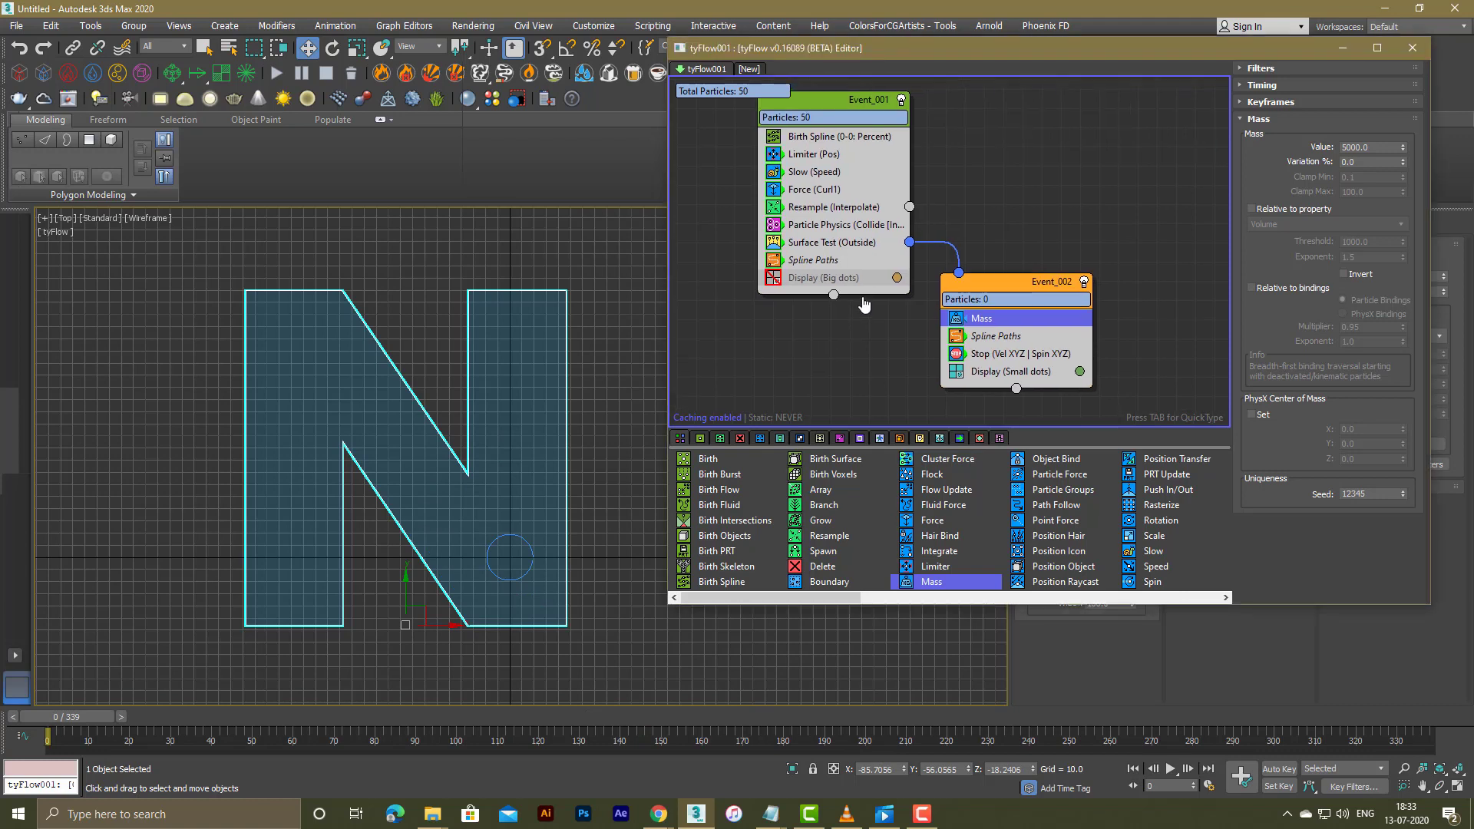
click(1171, 770)
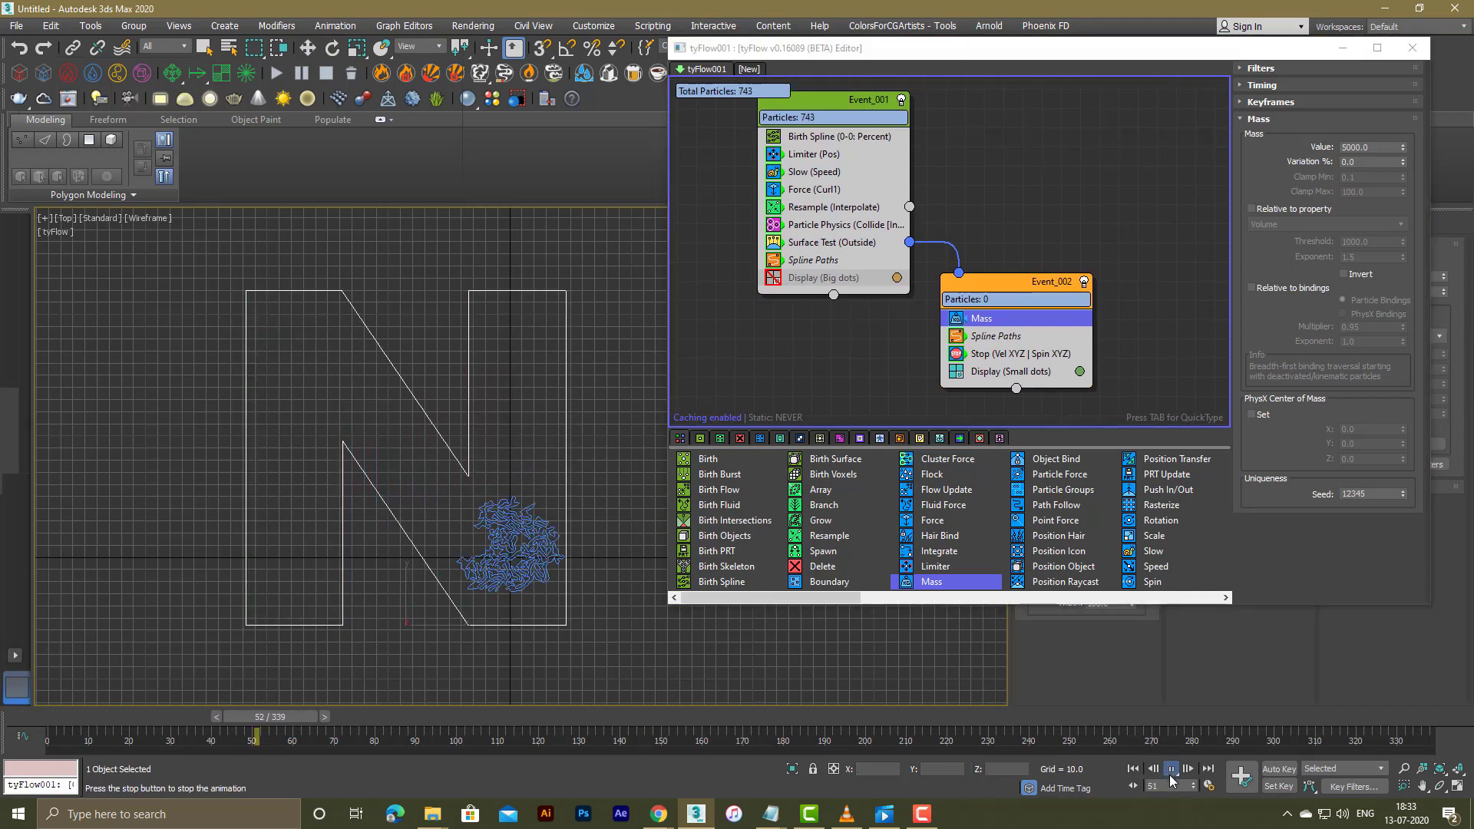
click(1171, 770)
click(1134, 770)
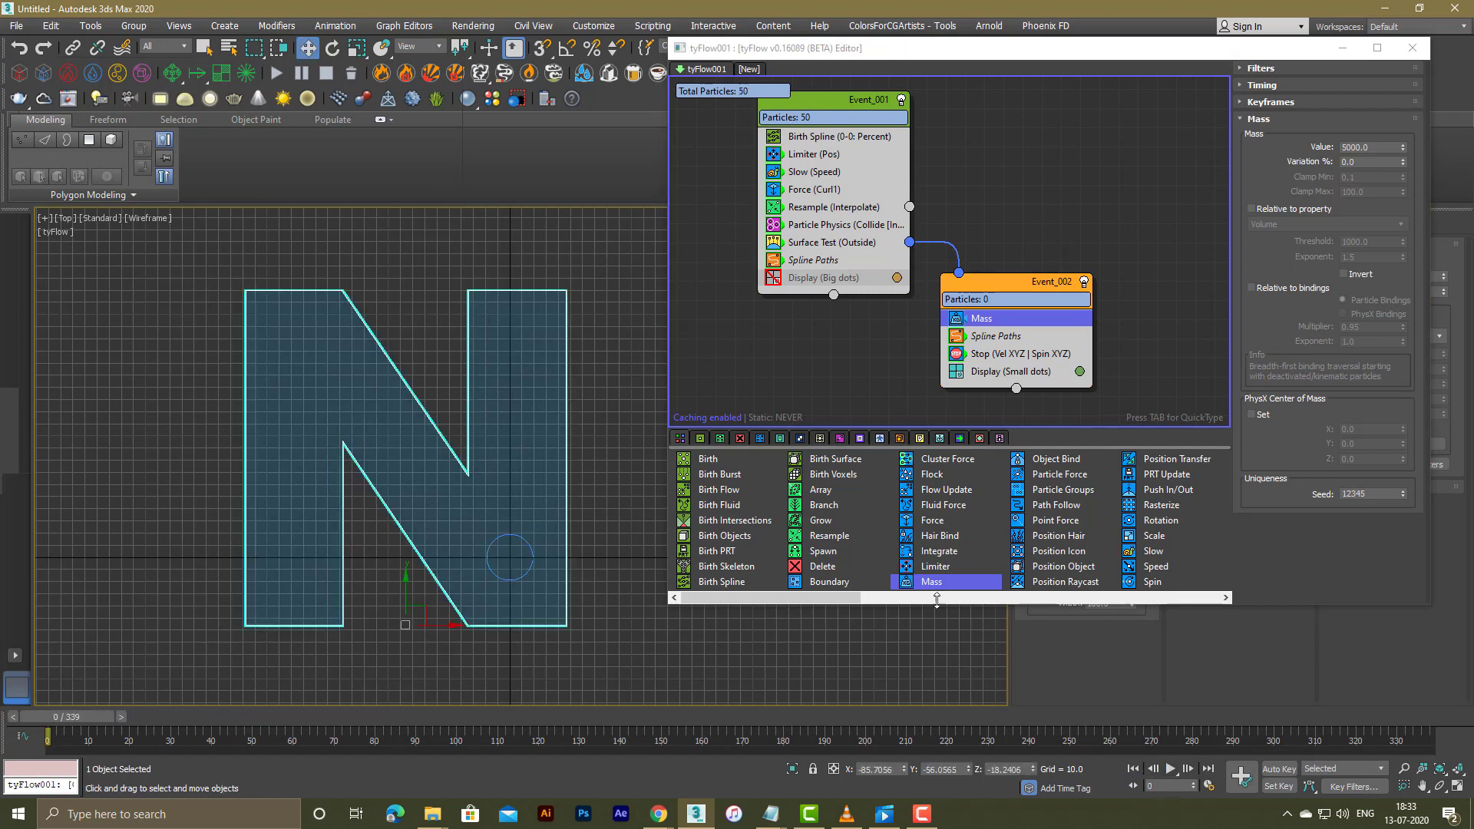
Step: Review the settings of Event_001's Birth Spline, Resample and Surface Test operators
click(846, 140)
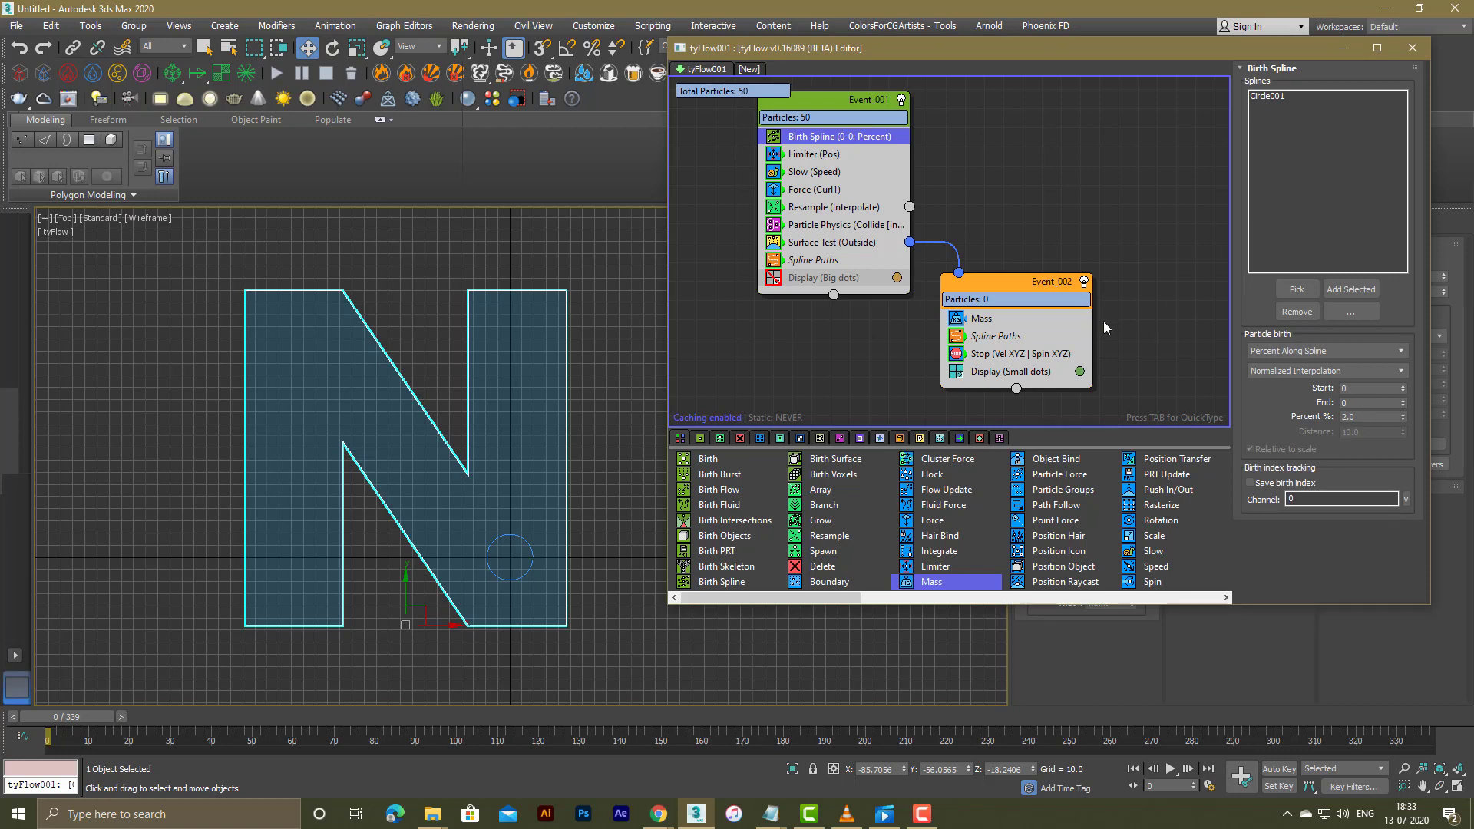
click(837, 210)
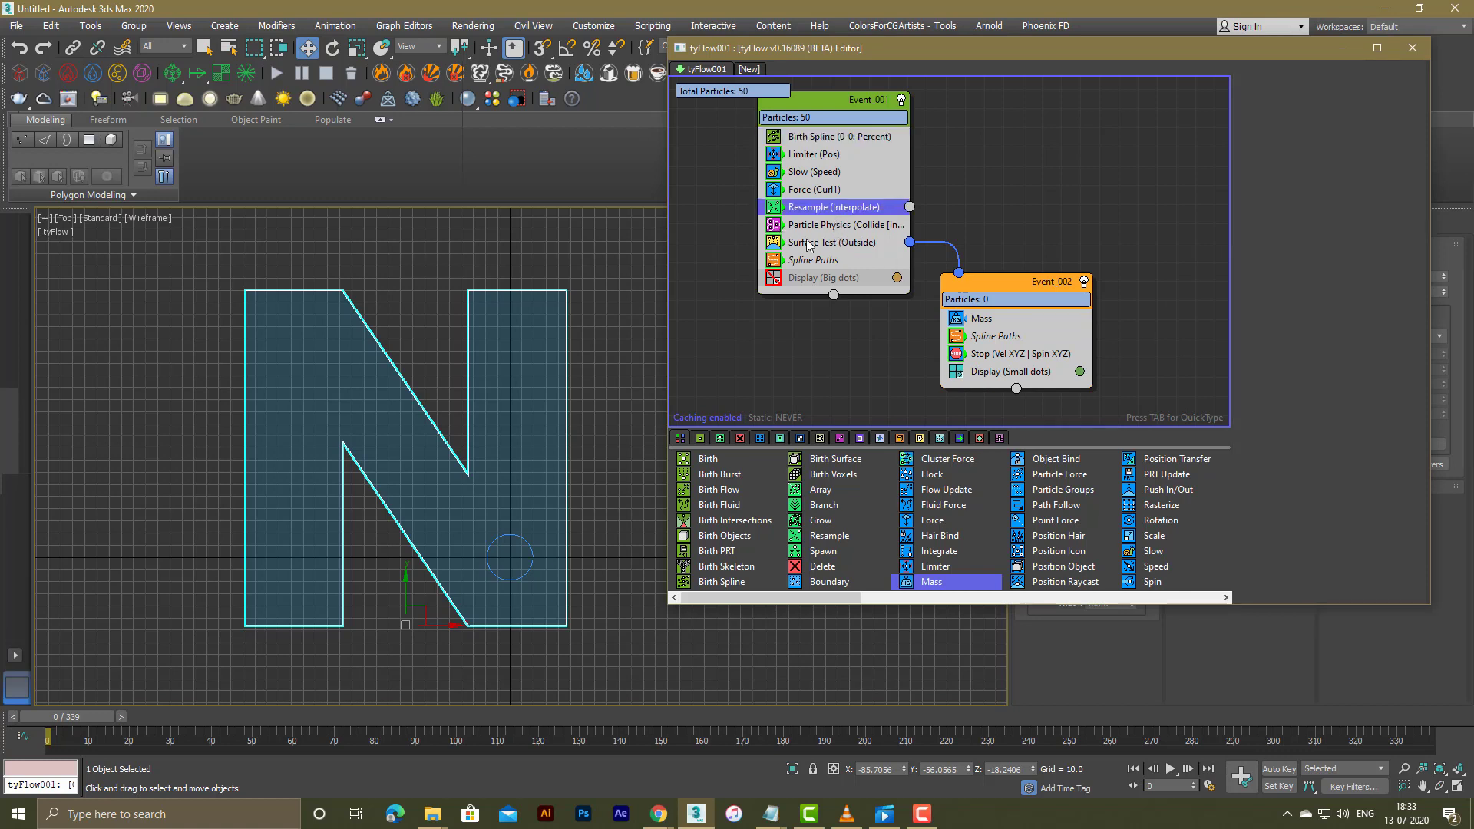
scroll(1371, 512, down, 5)
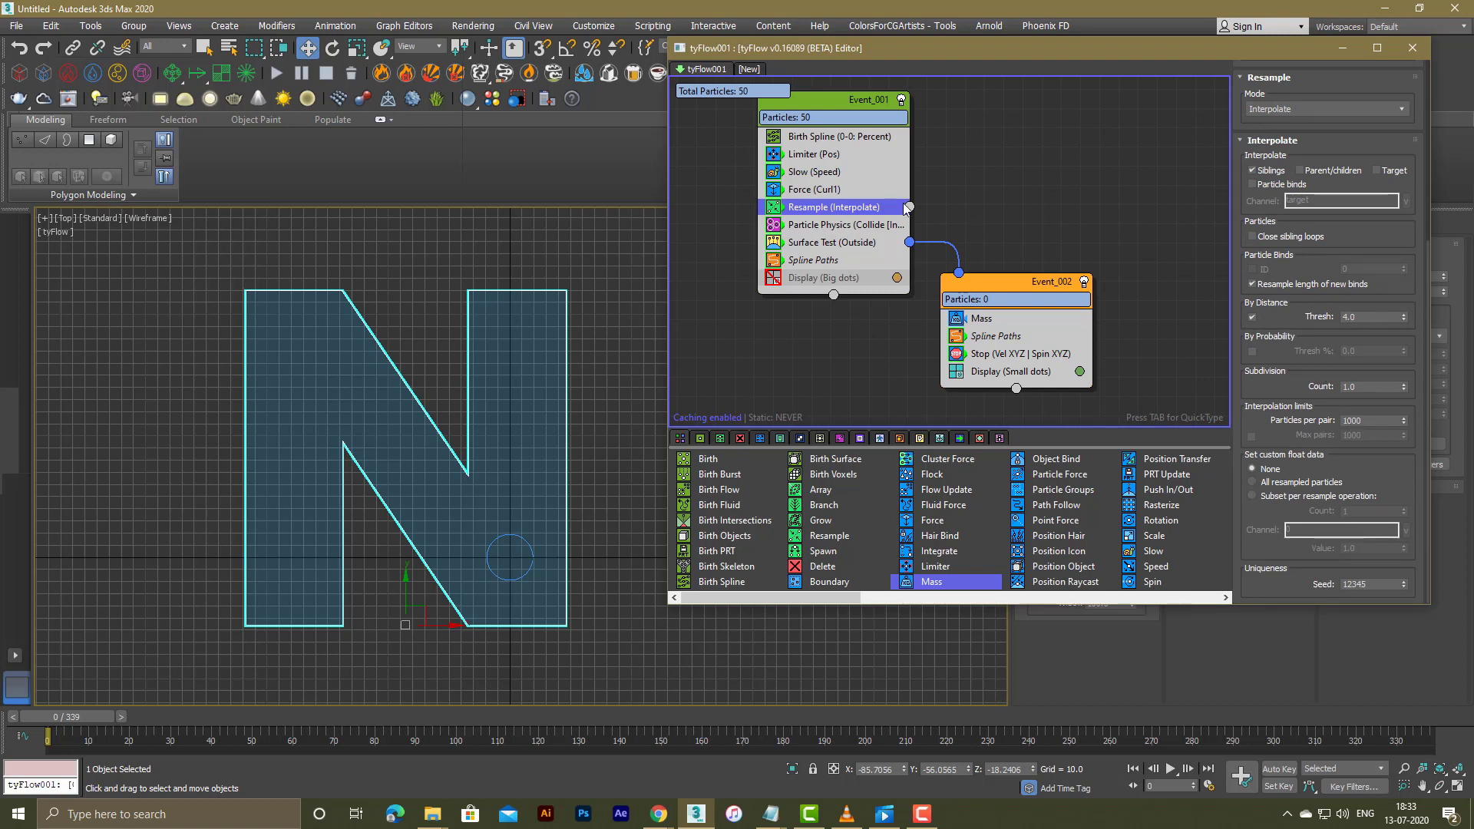
click(851, 244)
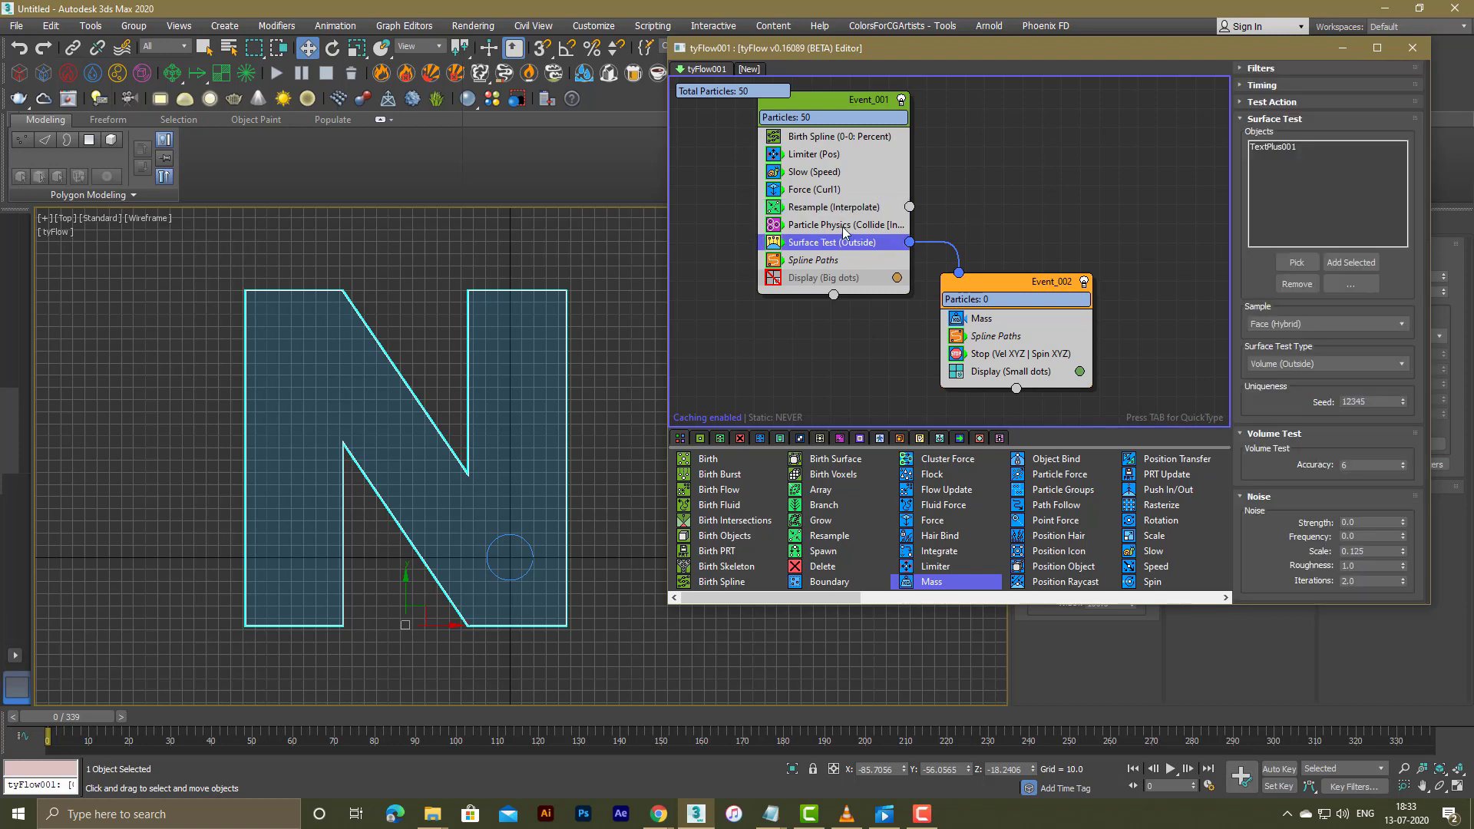
Step: Set the Particle Physics collision scale radius multiplier to 3.0, play the growth to frame 105 and rewind
click(843, 228)
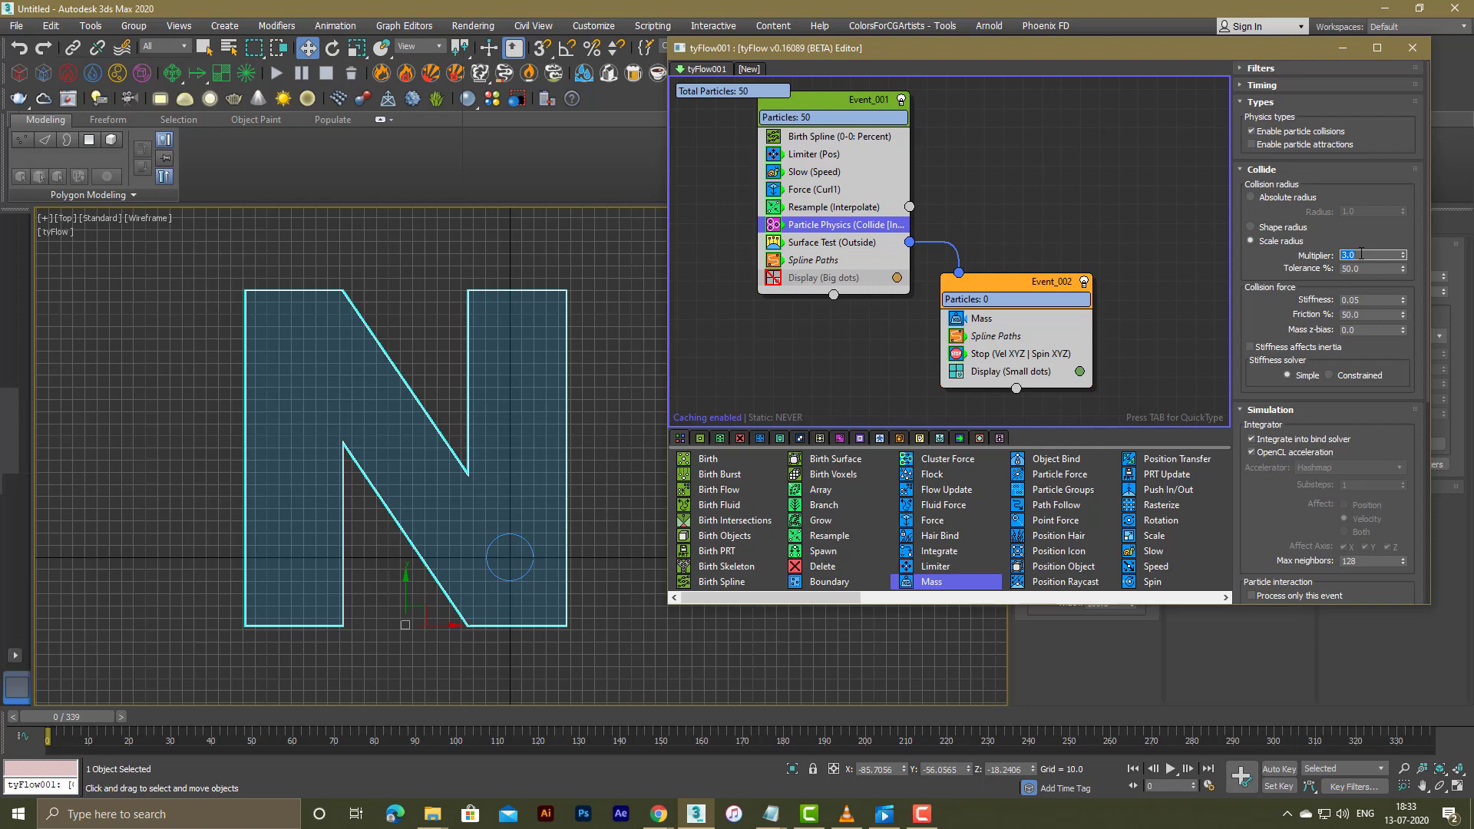
scroll(1276, 546, down, 5)
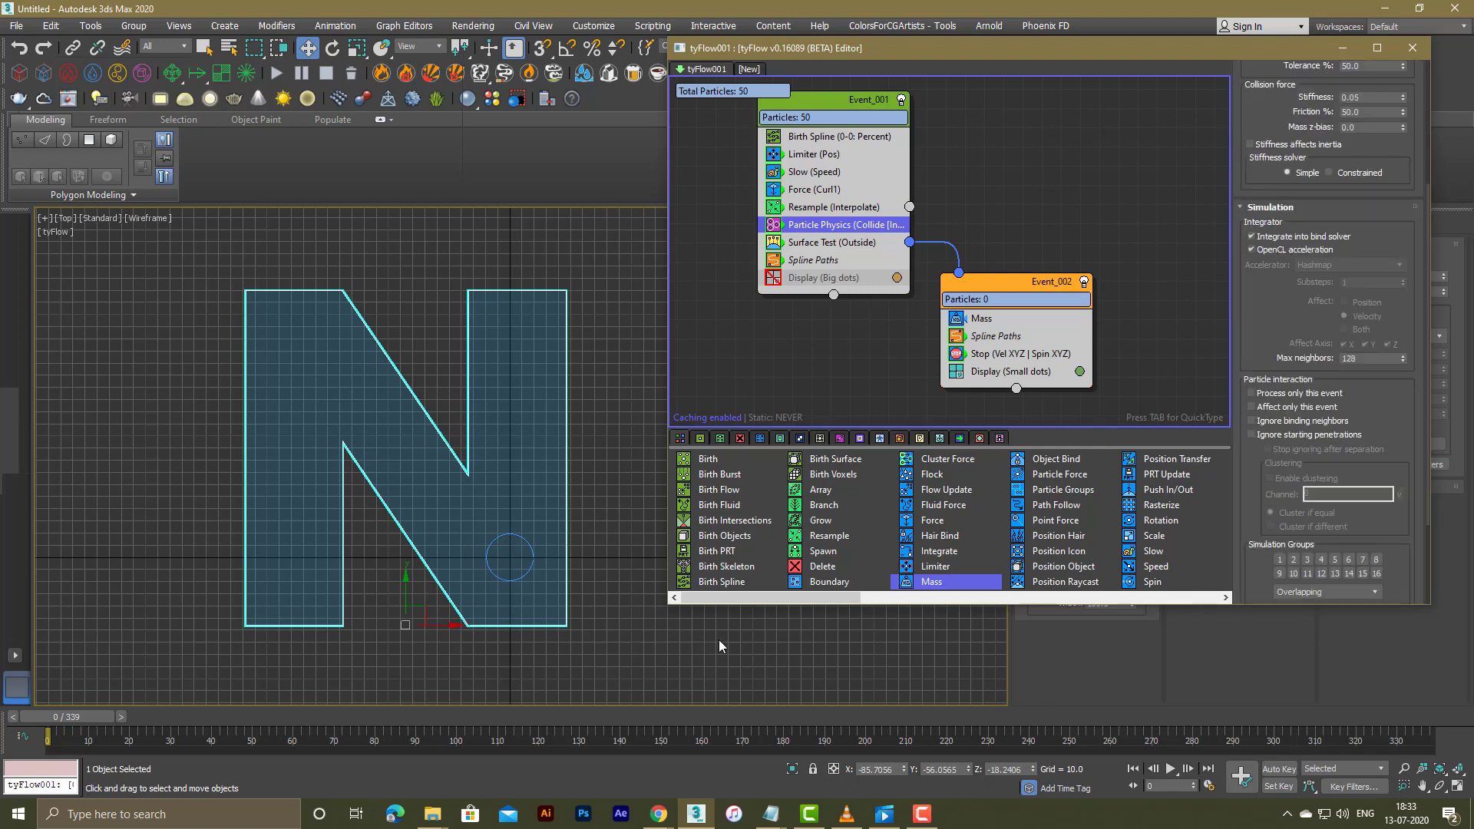
scroll(453, 591, up, 2)
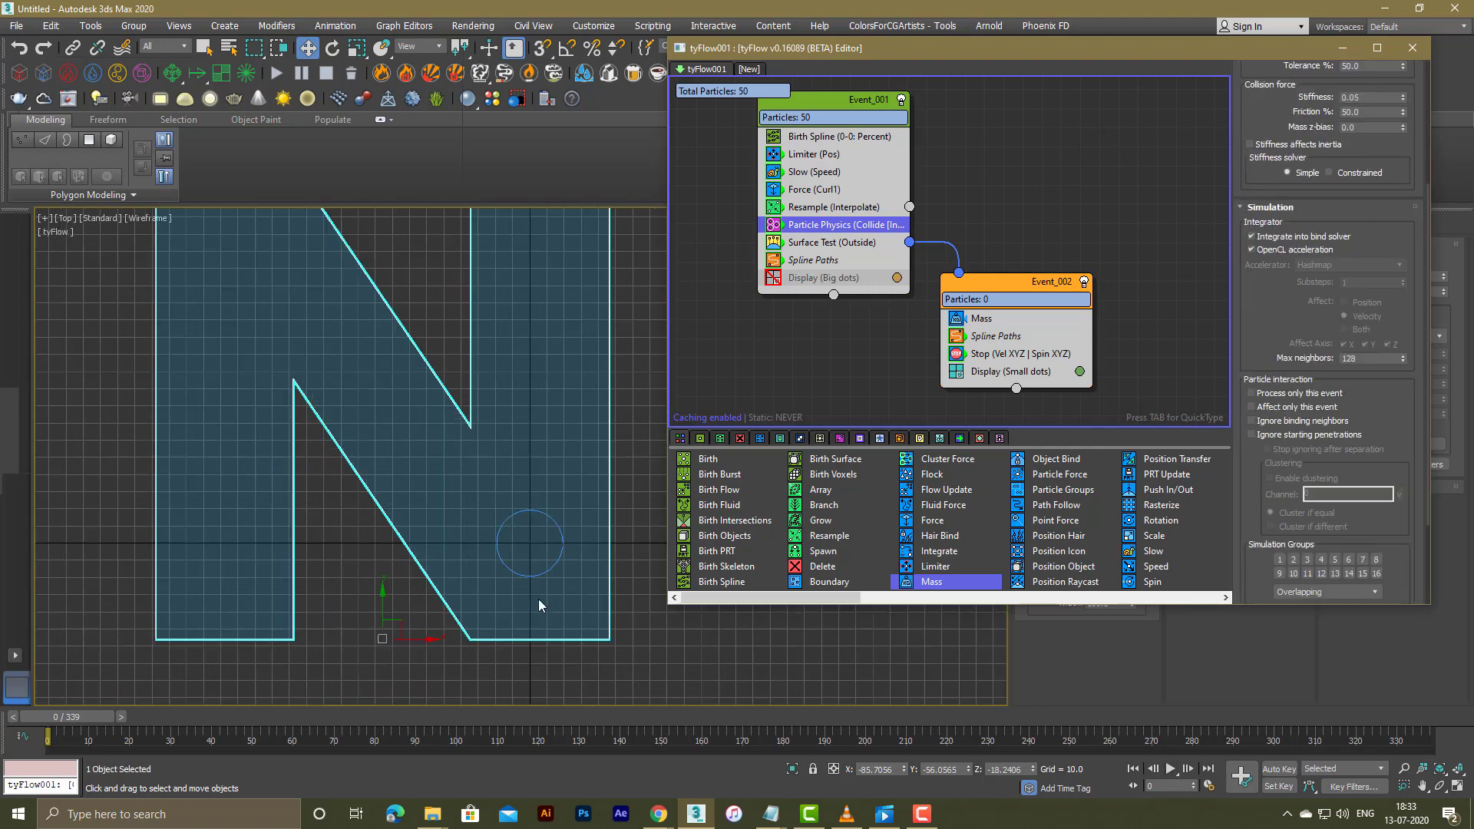
click(1171, 769)
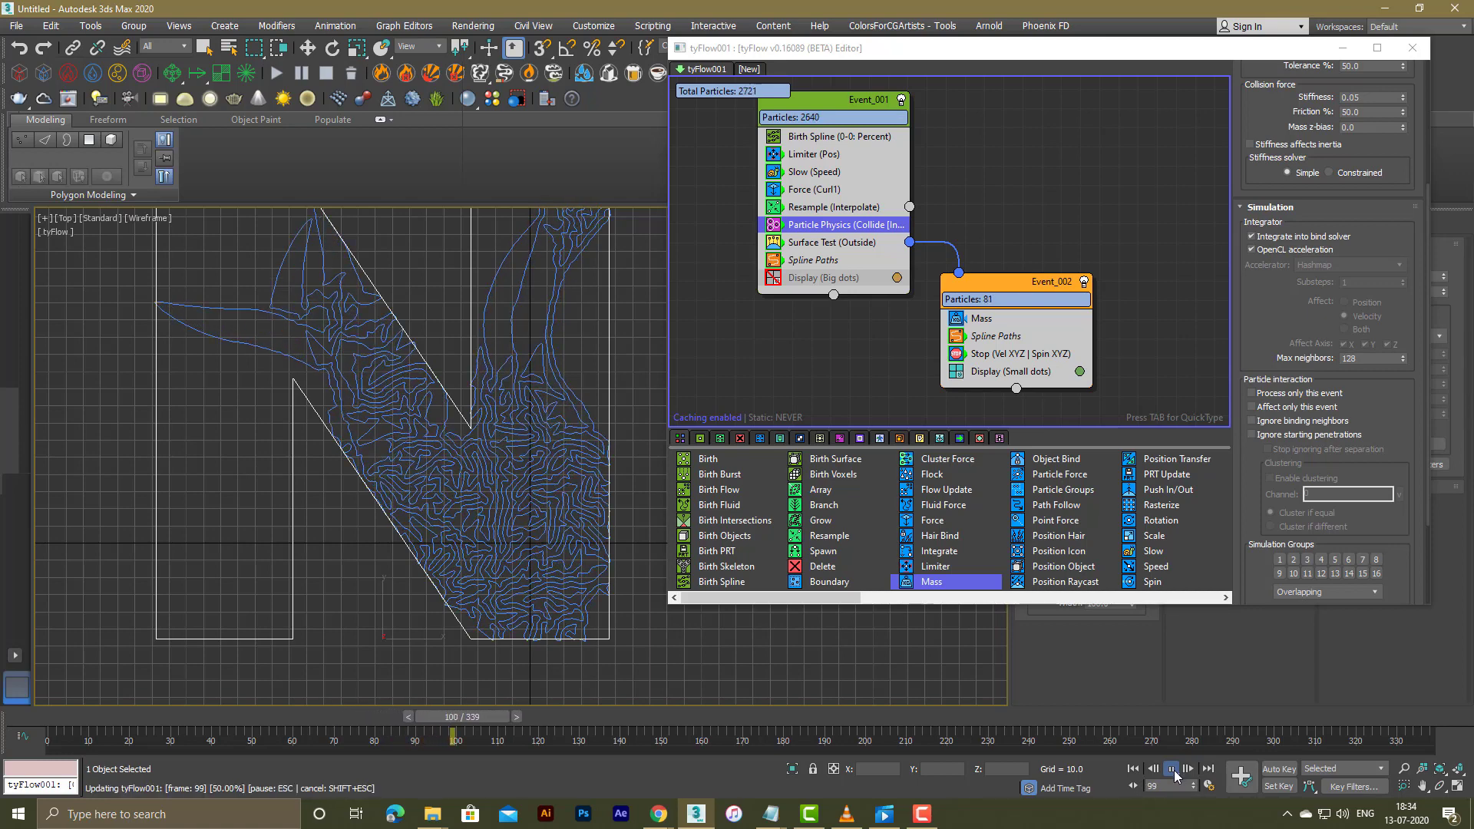
click(1173, 769)
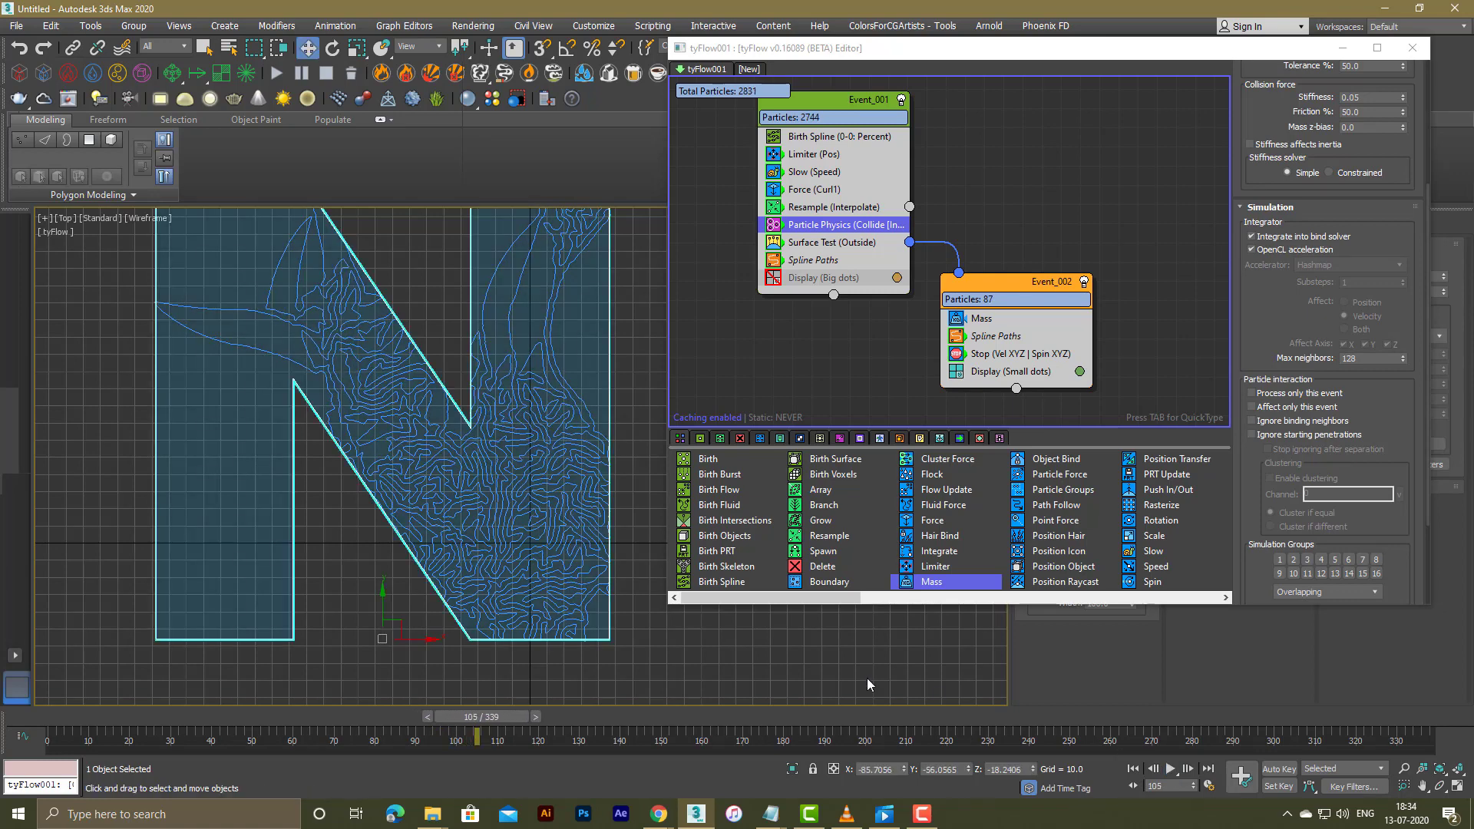
scroll(1352, 230, up, 3)
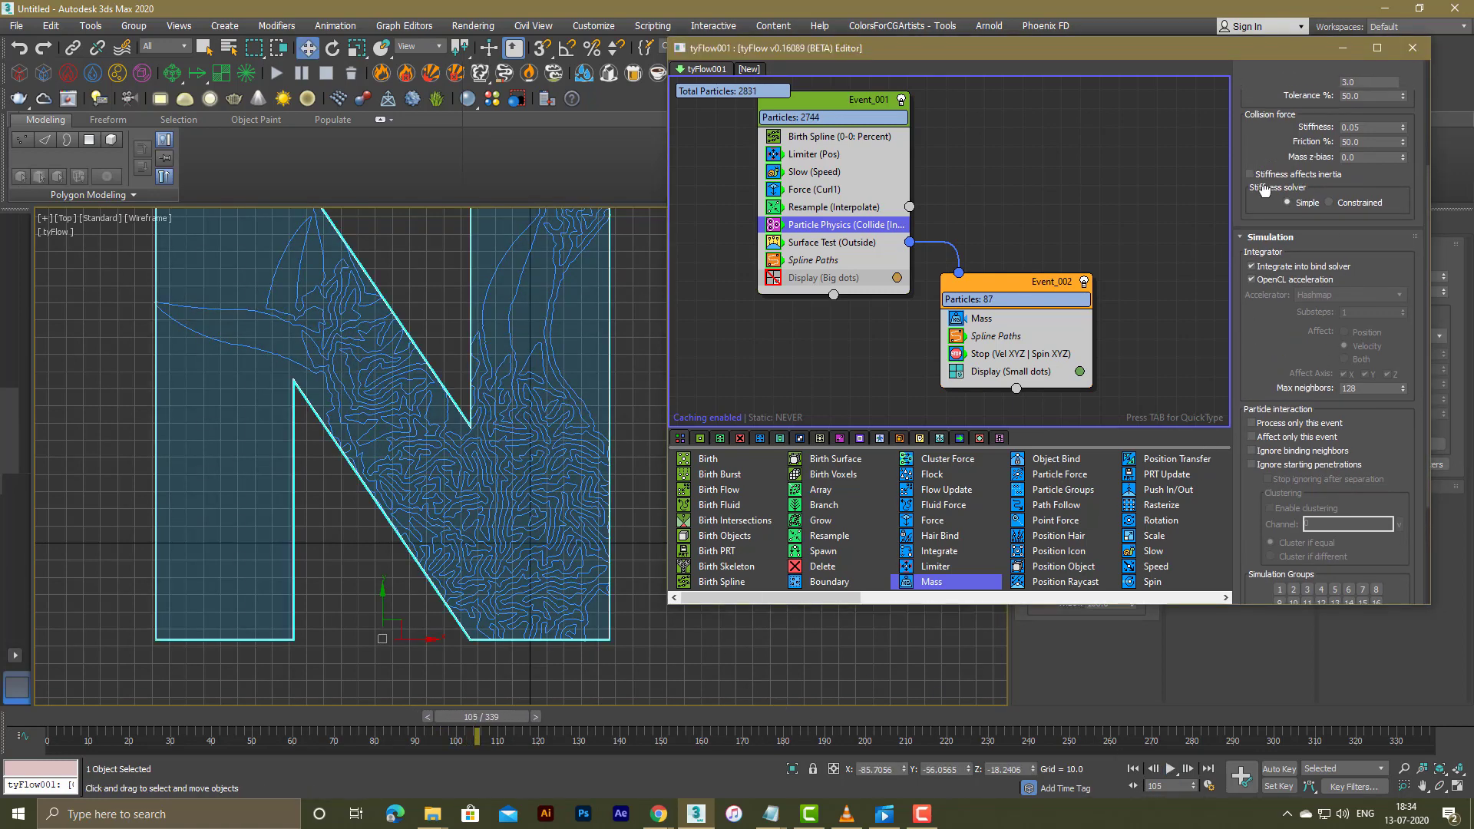
click(1136, 770)
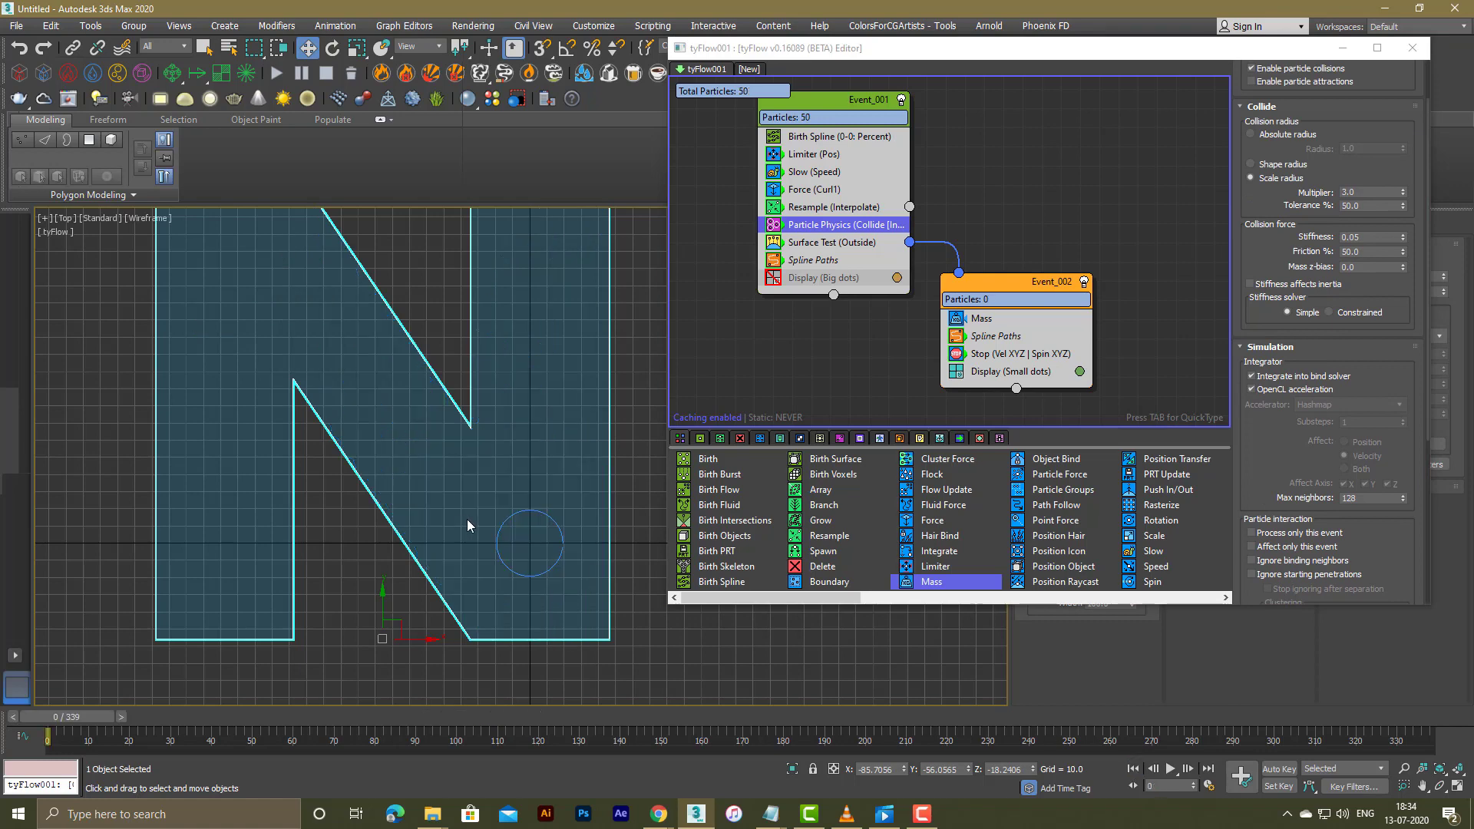
Step: Set the Particle Physics collision scale radius multiplier to 2.0, play a few frames and rewind to frame 0
scroll(467, 523, down, 2)
middle_drag(467, 523, 461, 579)
double_click(1379, 192)
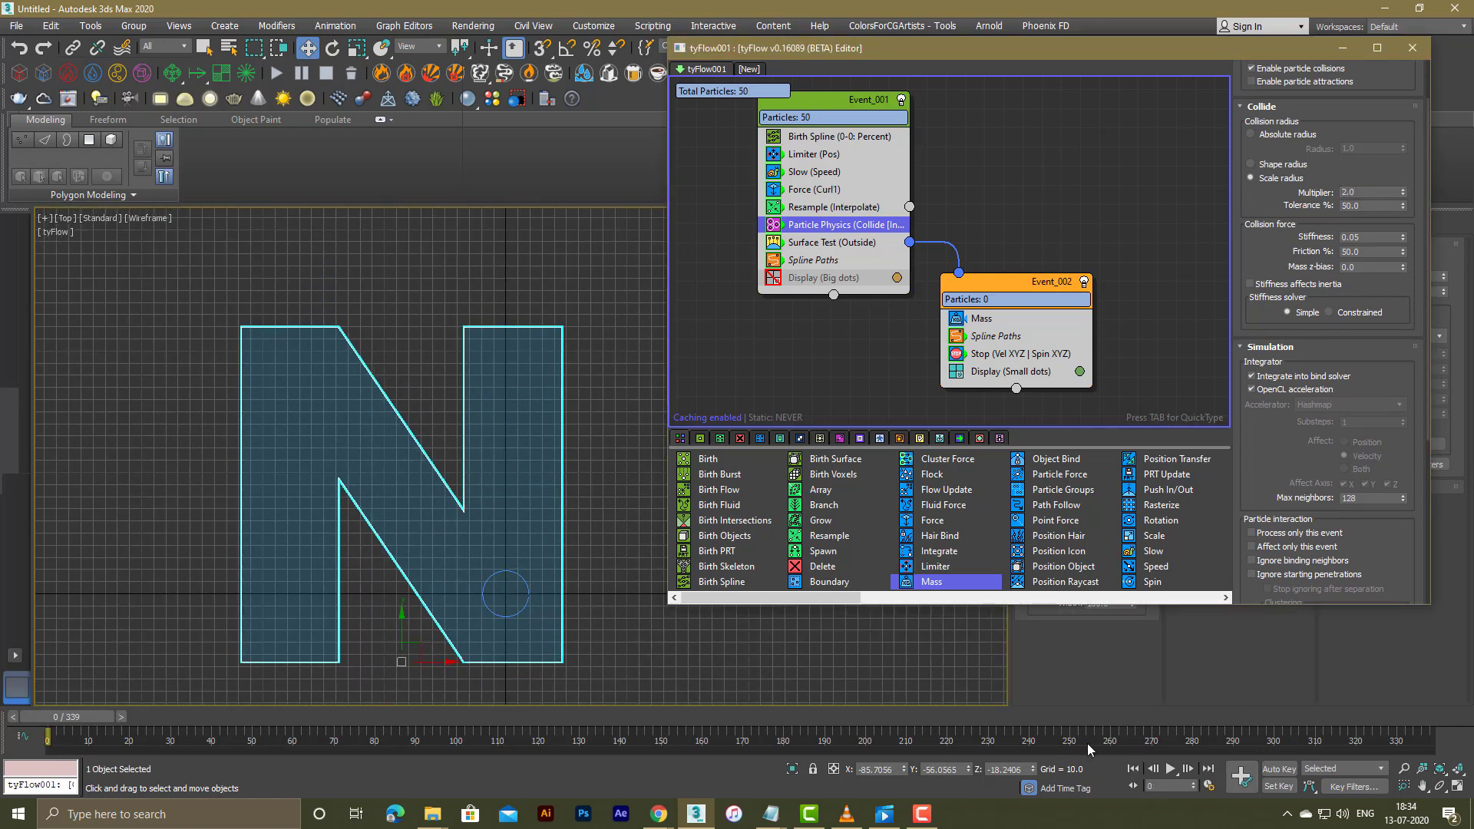
click(1173, 771)
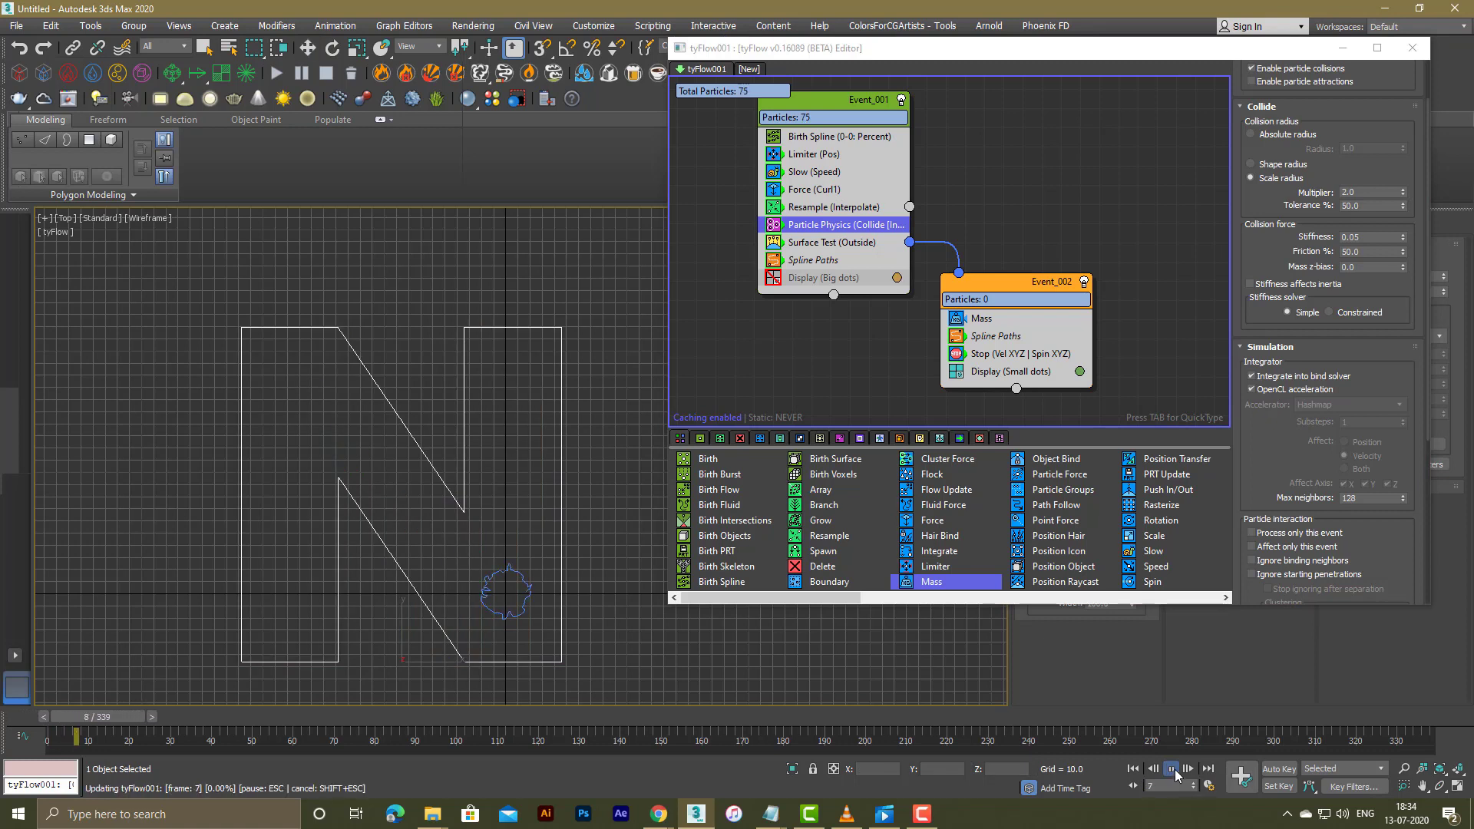
click(1174, 773)
click(1134, 769)
middle_drag(563, 588, 575, 549)
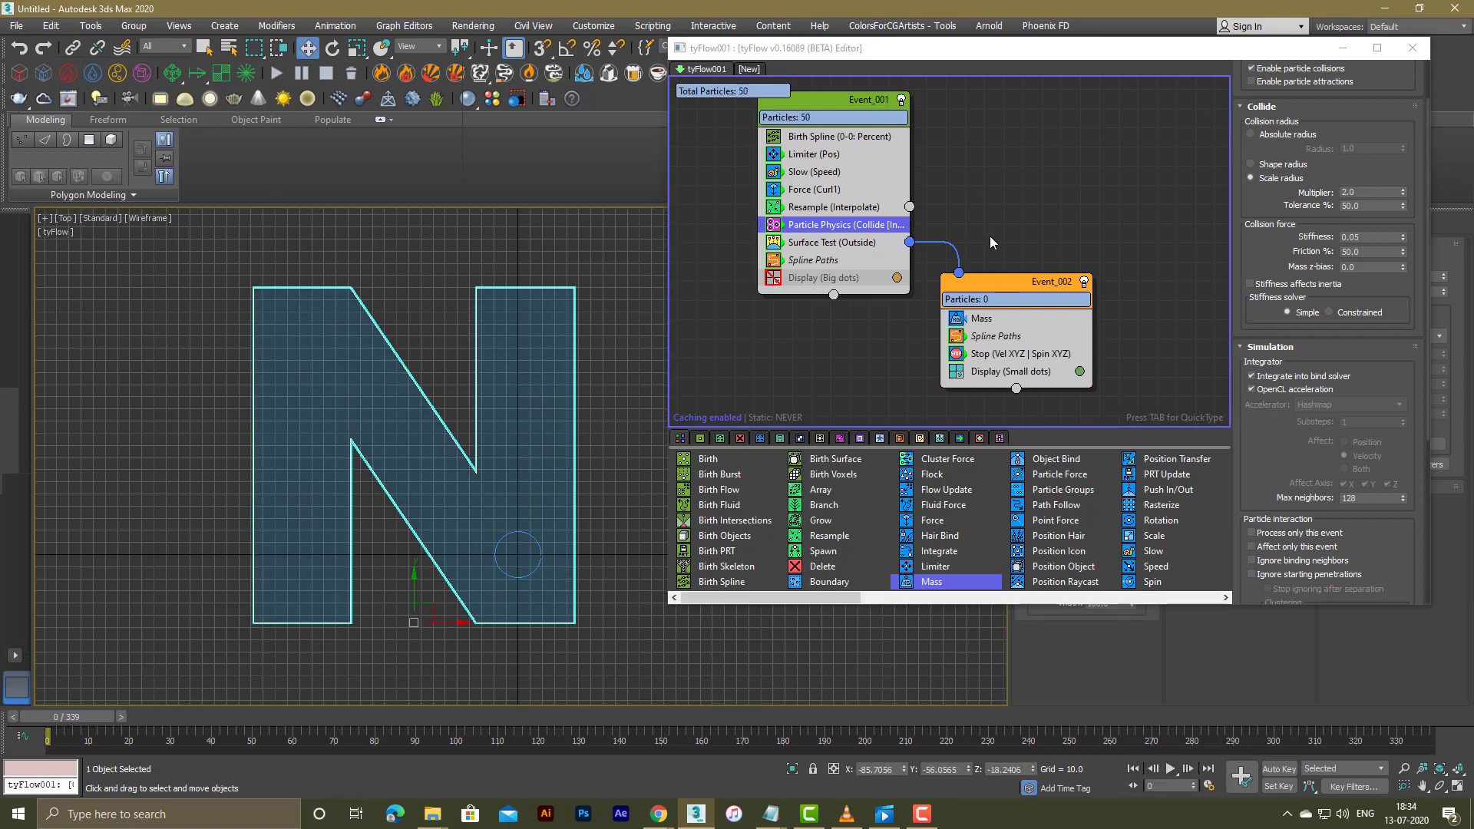
Step: Set the Birth Spline particle percent to 4.0 and enable the Big dots Display operator in Event_001
click(845, 140)
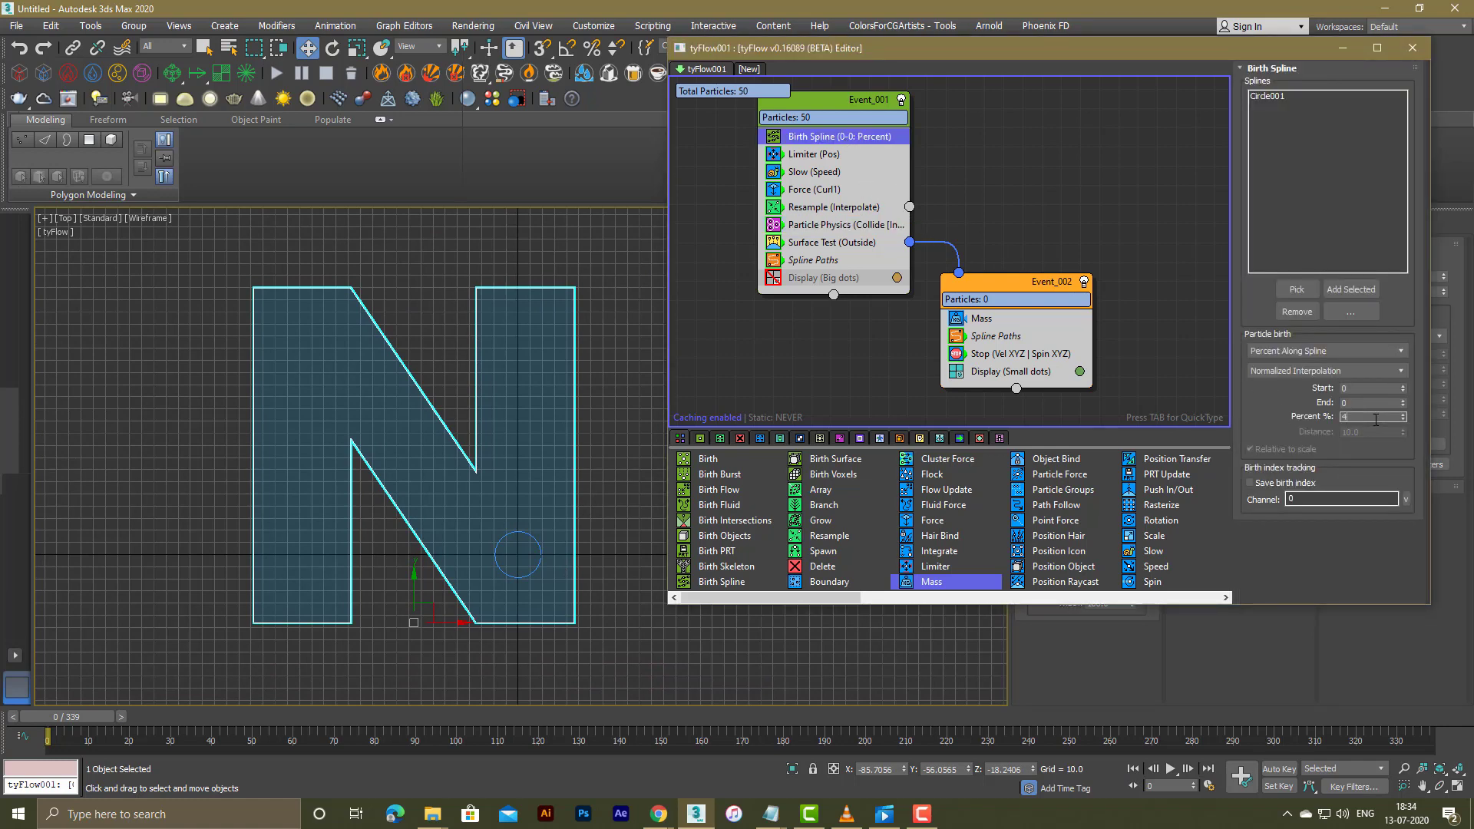
click(777, 279)
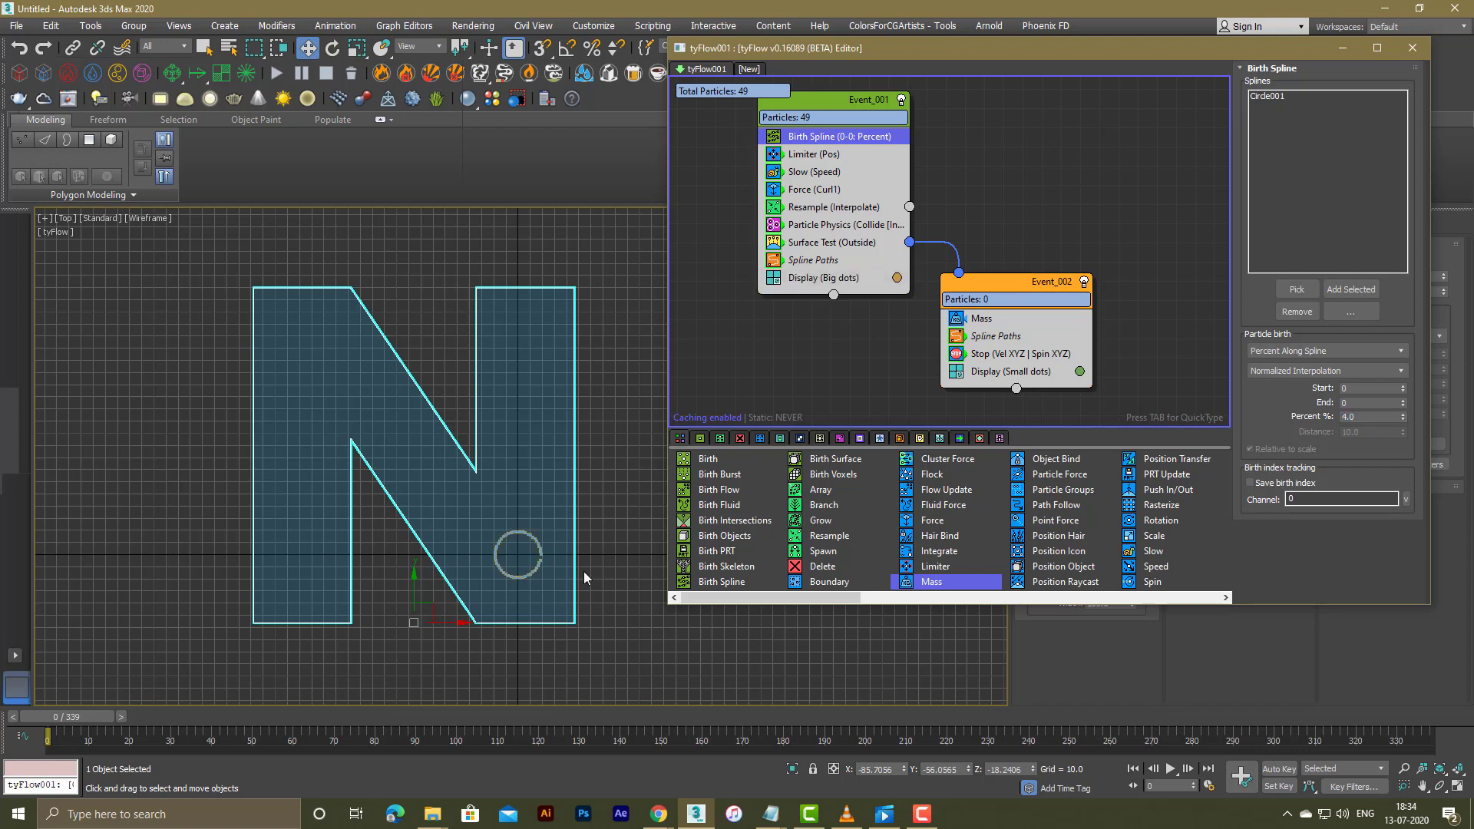
scroll(526, 549, up, 5)
scroll(578, 514, up, 4)
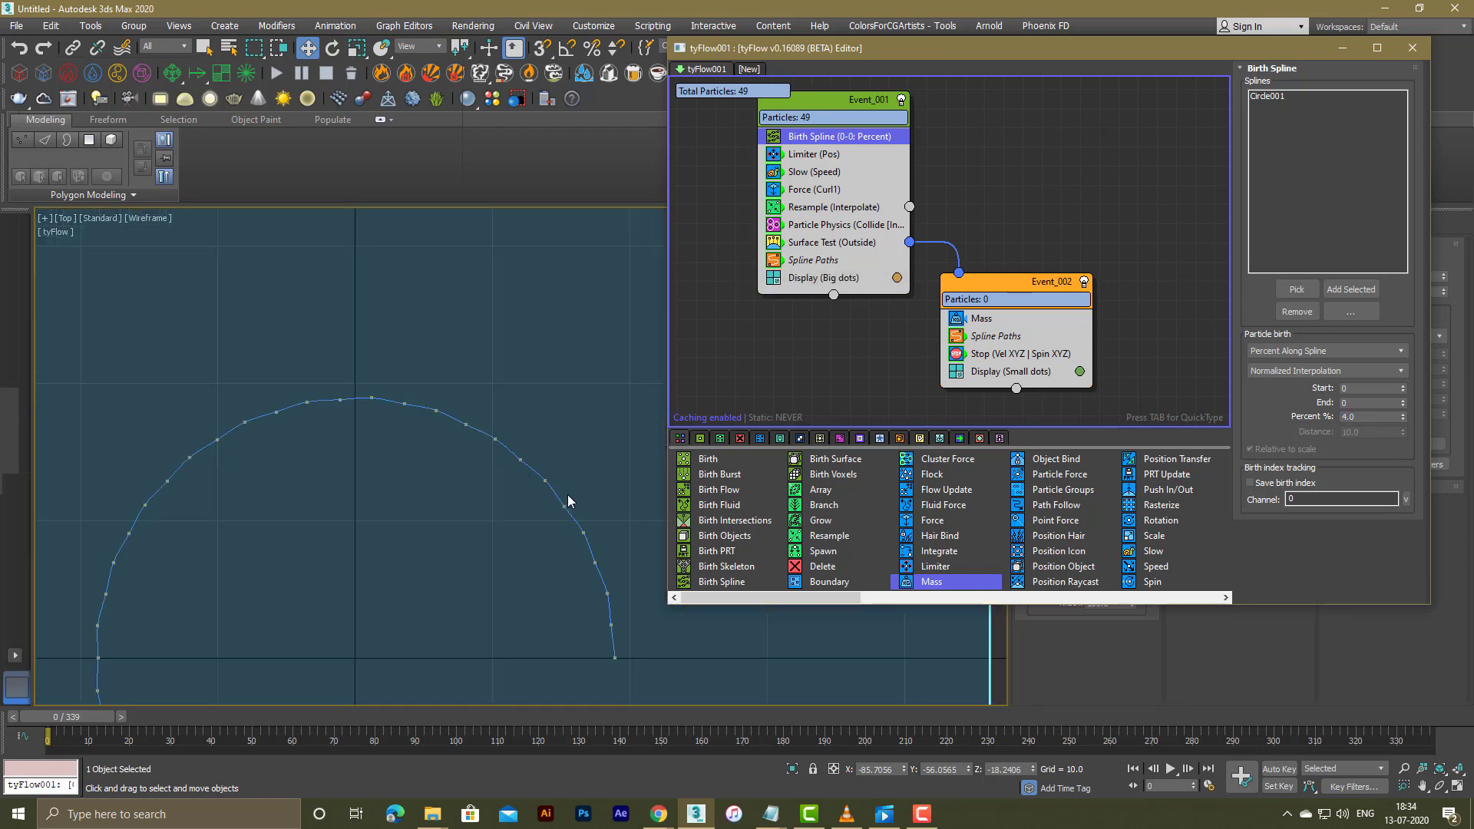
Step: Set the Resample operator's By Distance threshold to 8.0
click(820, 212)
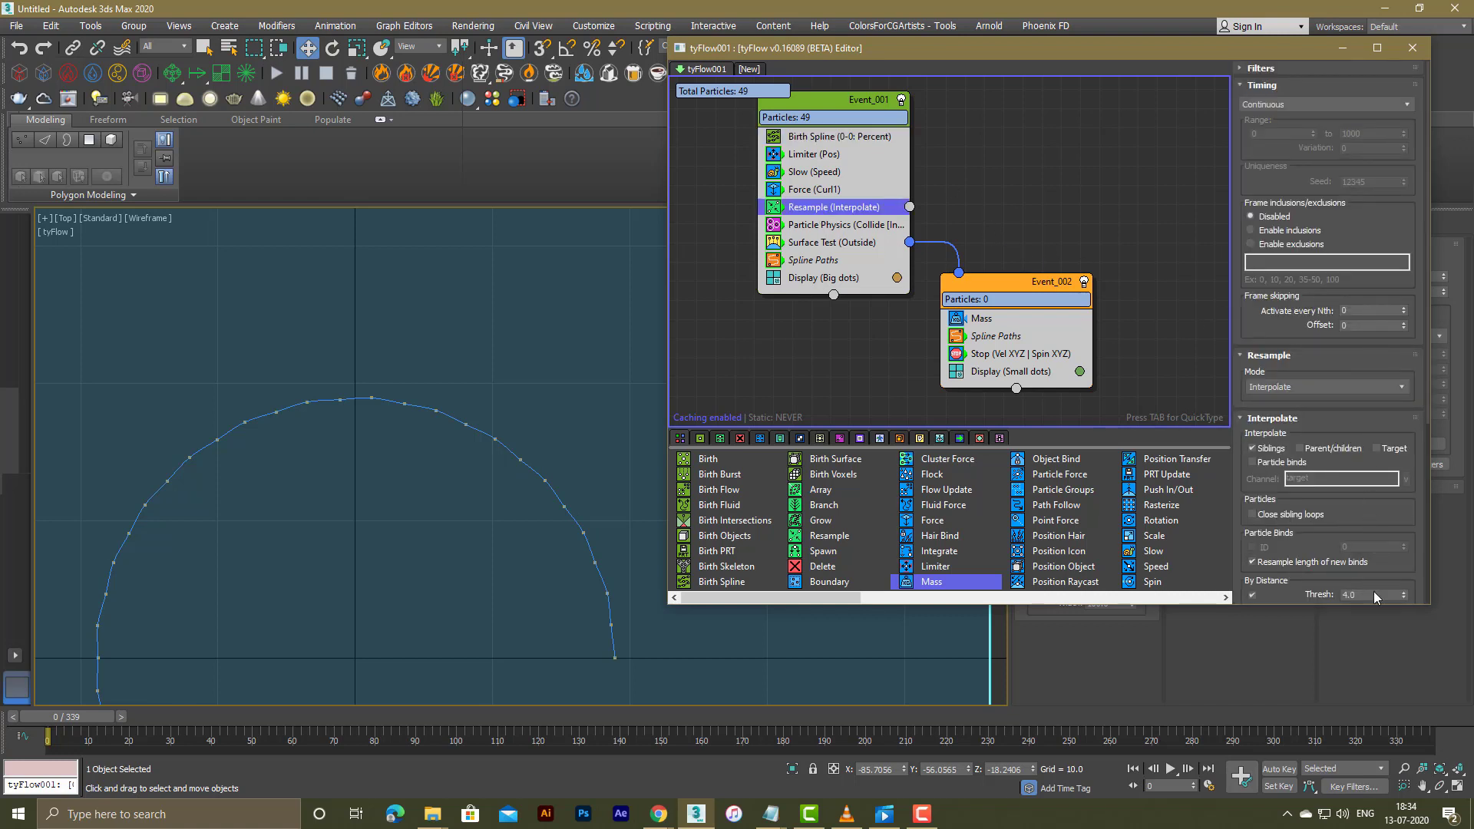
text(8)
key(Return)
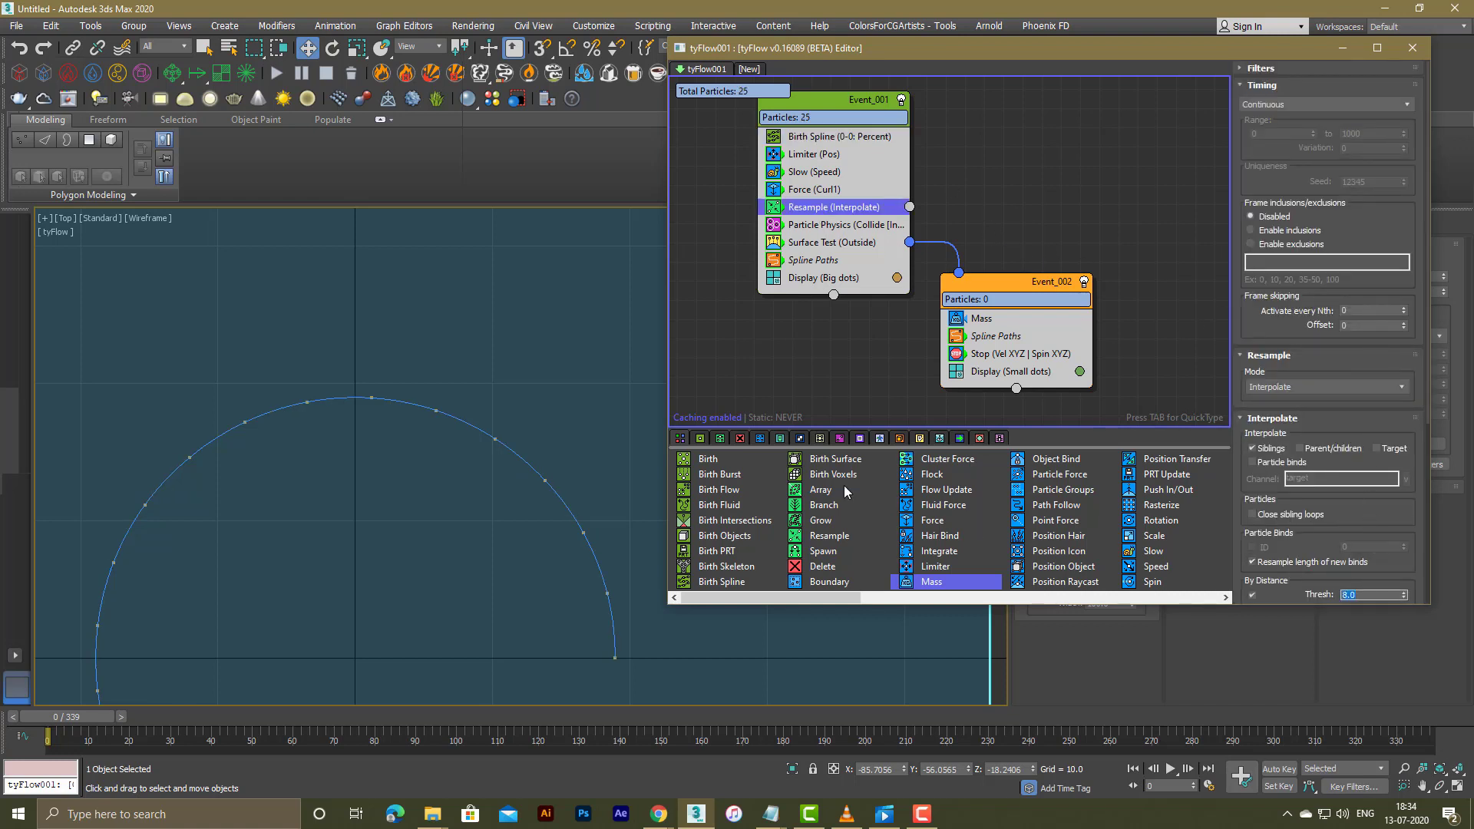
Step: Set the Particle Physics collision scale radius multiplier to 4.0 and play the growth to frame 38
click(829, 228)
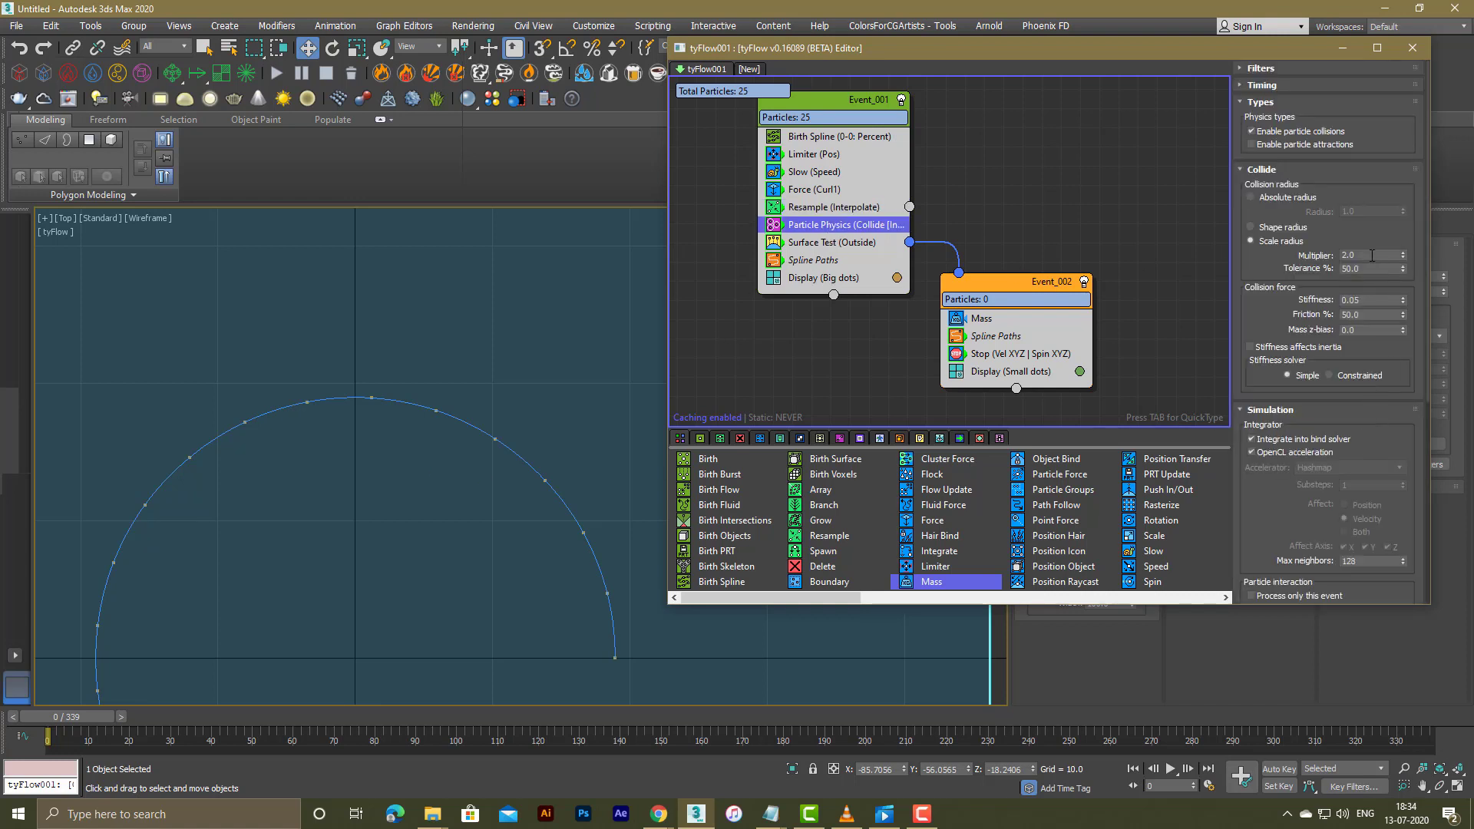
scroll(537, 527, down, 10)
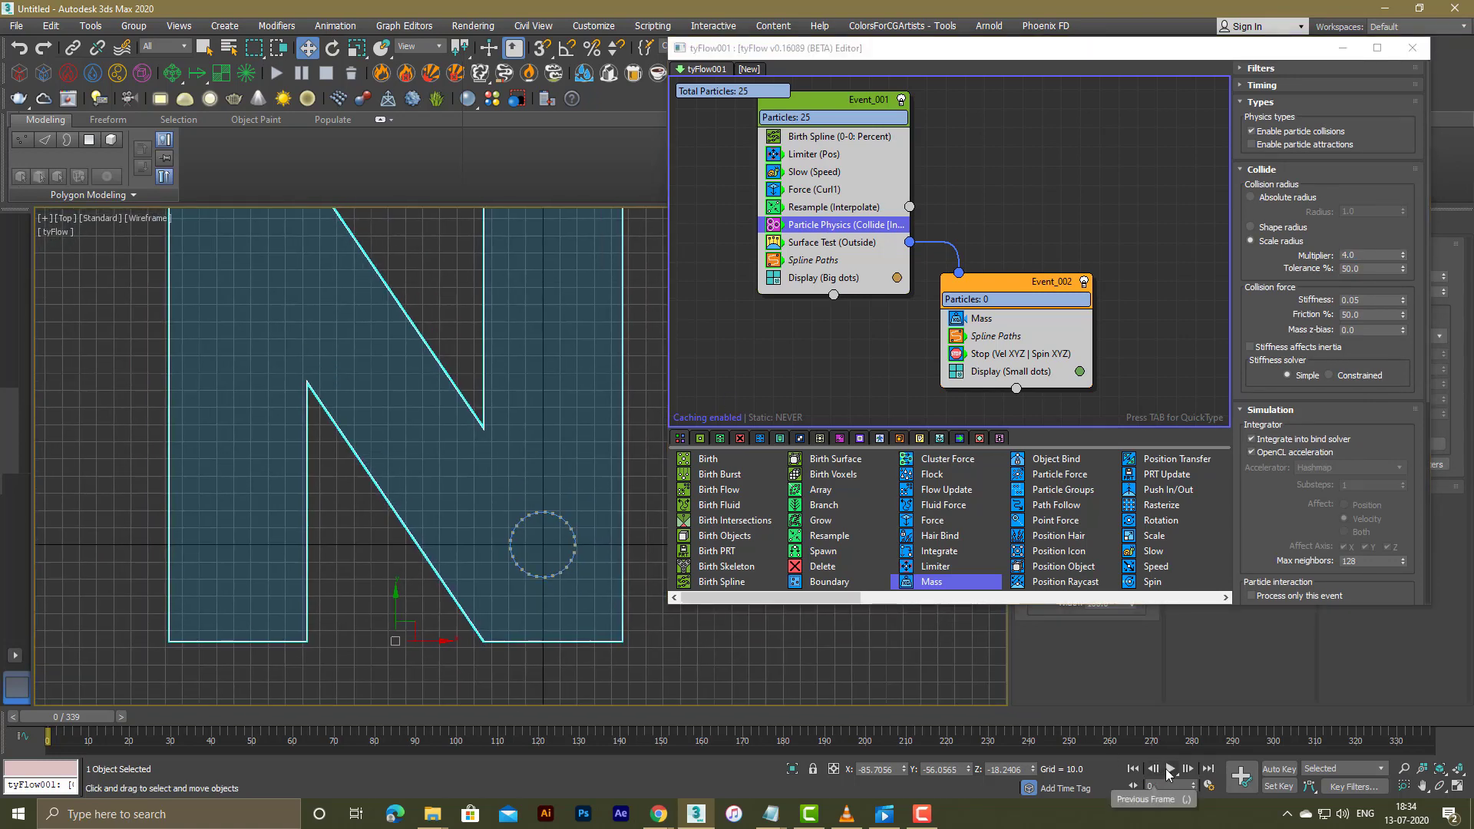
click(1170, 770)
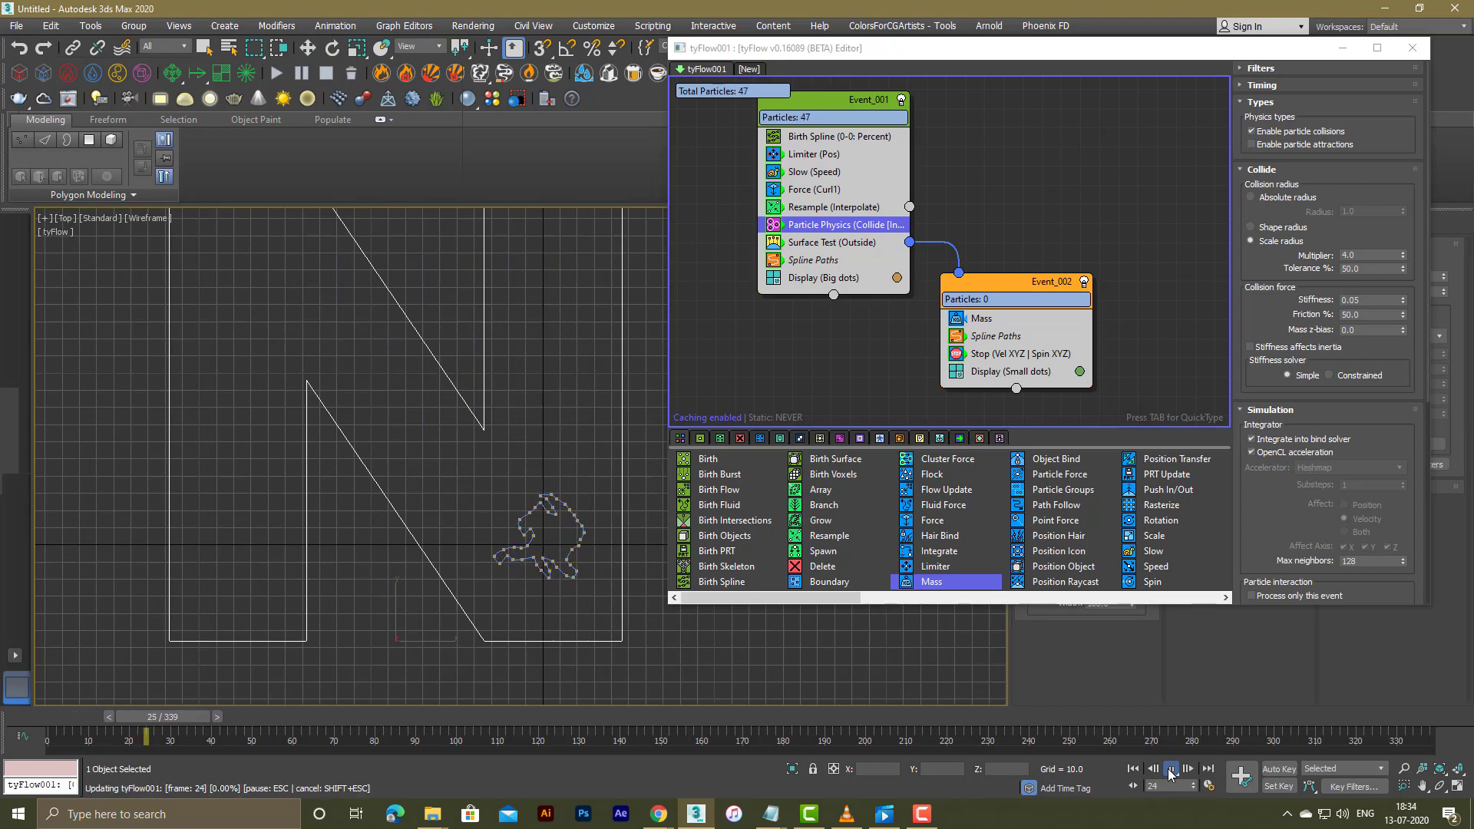
click(1170, 769)
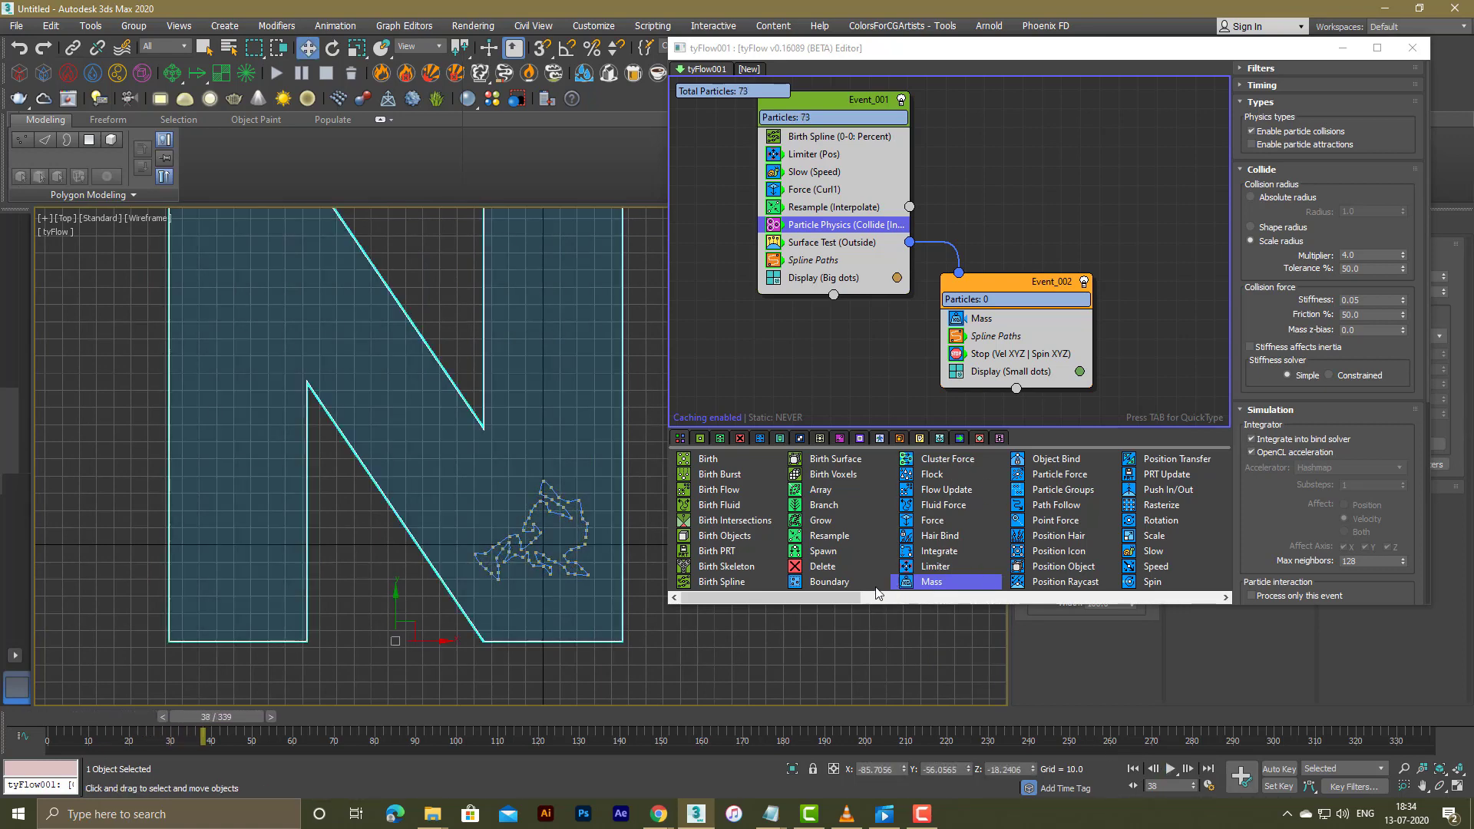
Step: Add a Speed operator between Force and Resample in Event_001 and rewind to frame 0
mouse_move(844, 600)
mouse_down()
mouse_move(905, 600)
mouse_move(867, 600)
mouse_up()
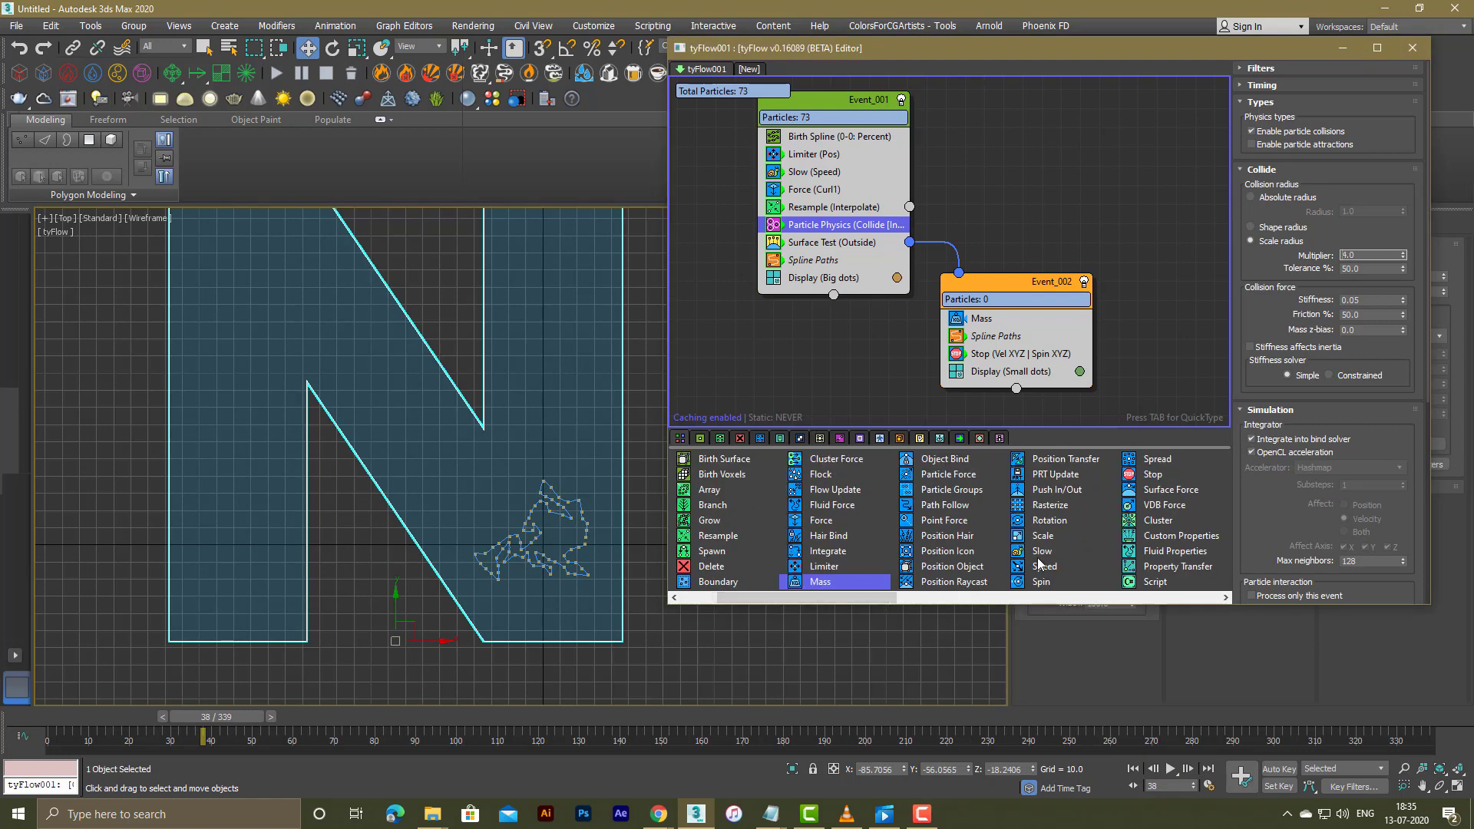
mouse_move(1044, 568)
mouse_down()
mouse_move(837, 286)
mouse_move(847, 208)
mouse_up()
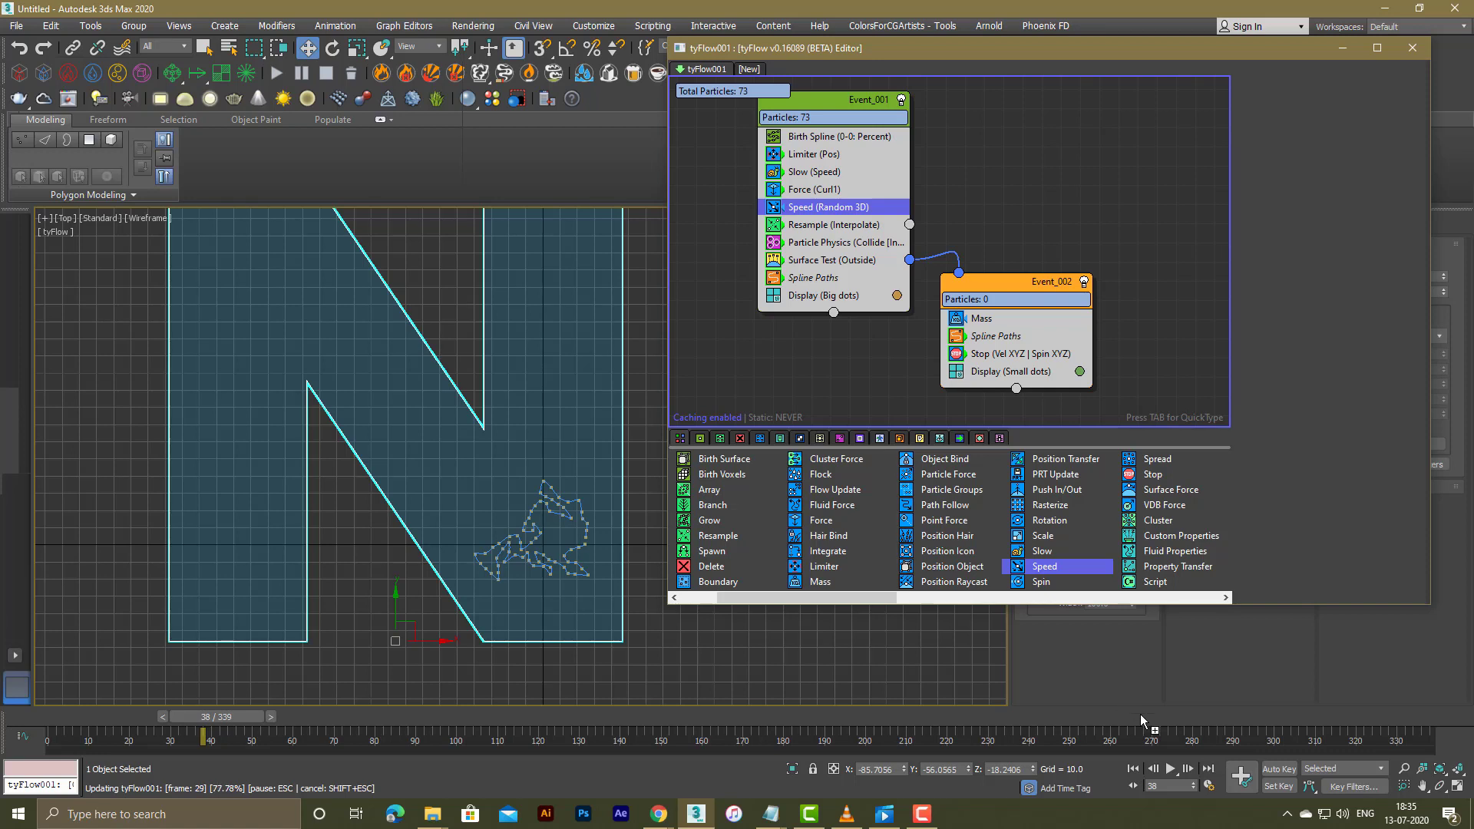
click(1139, 768)
Step: Set the Speed operator to add to velocity by value with magnitude 0.1 and Random Horizontal direction, and play to frame 15
click(1296, 185)
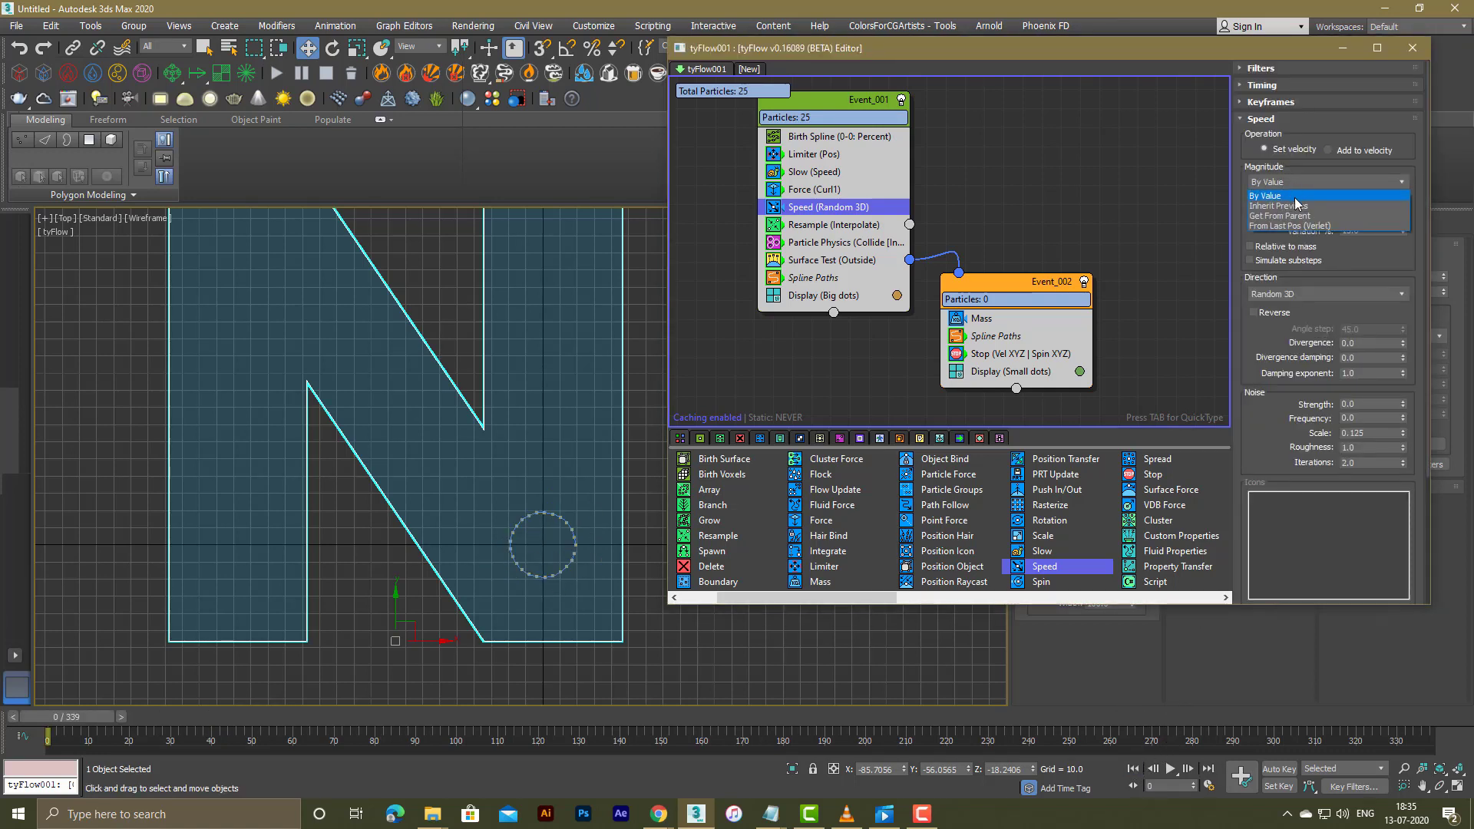
click(1296, 184)
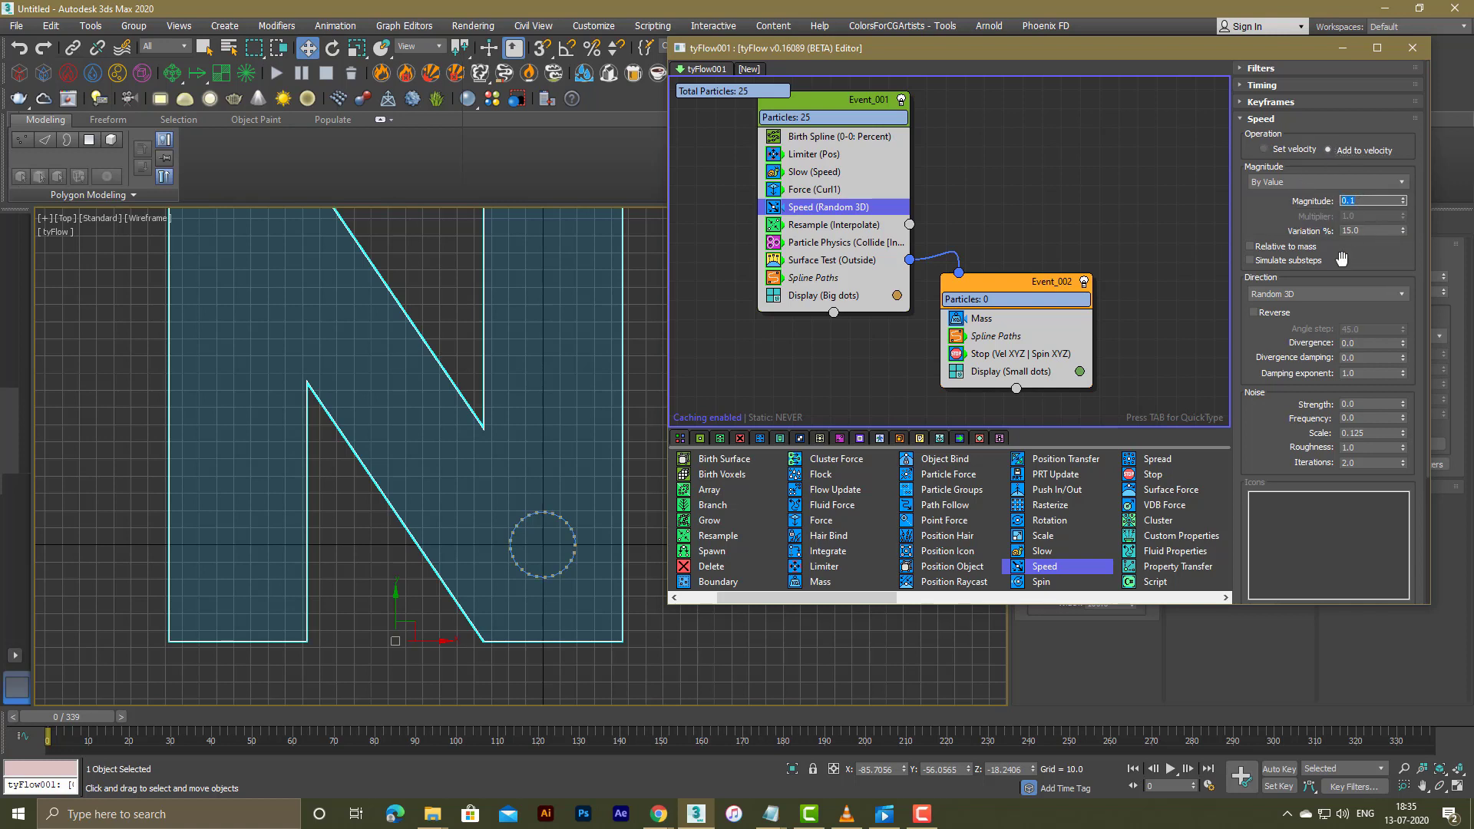
click(1316, 295)
click(1292, 351)
click(1171, 768)
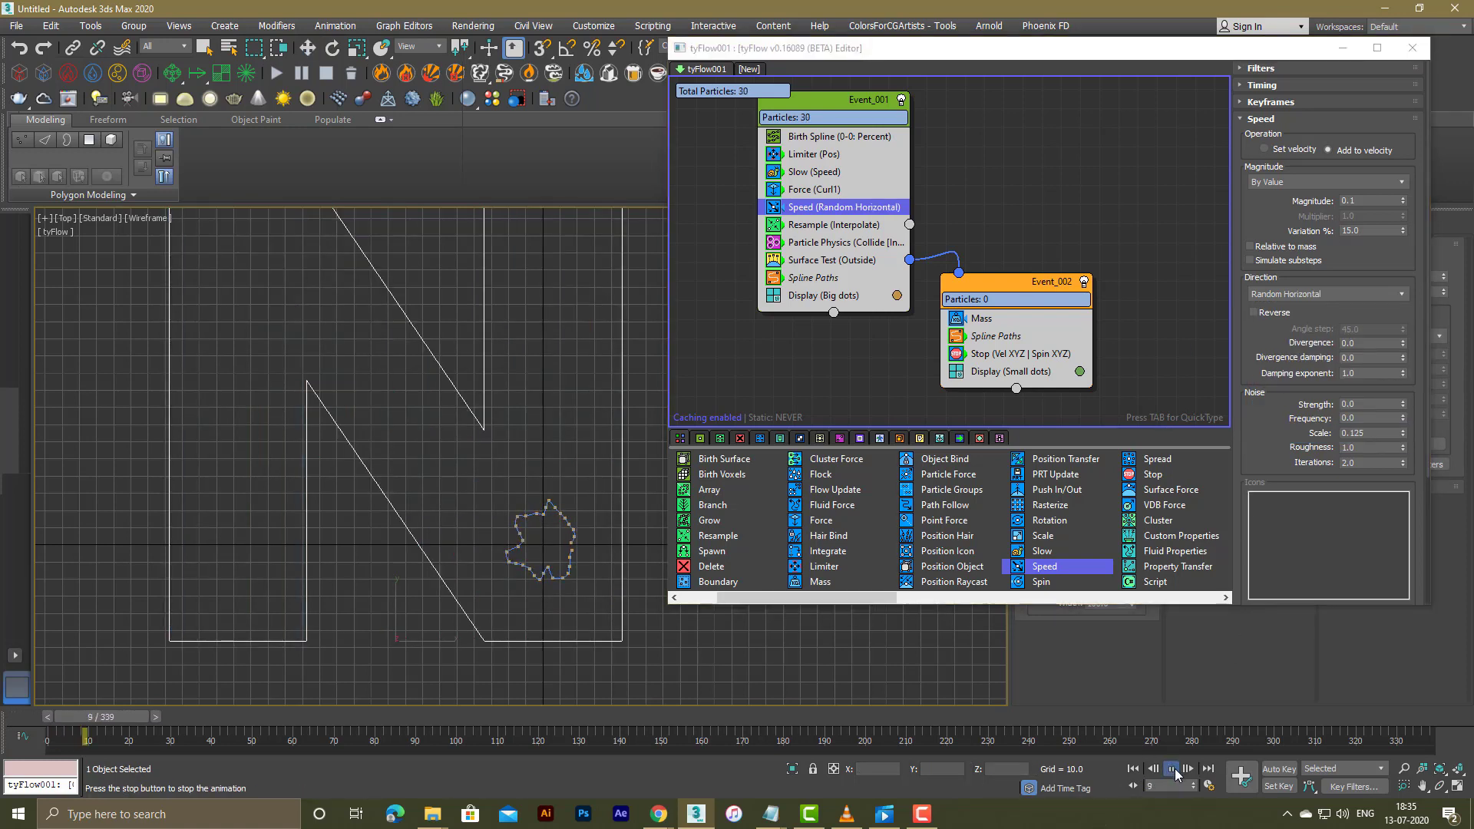
click(1172, 768)
Step: Set the Speed operator's magnitude to 0.5 and play the growth to frame 74
click(1380, 205)
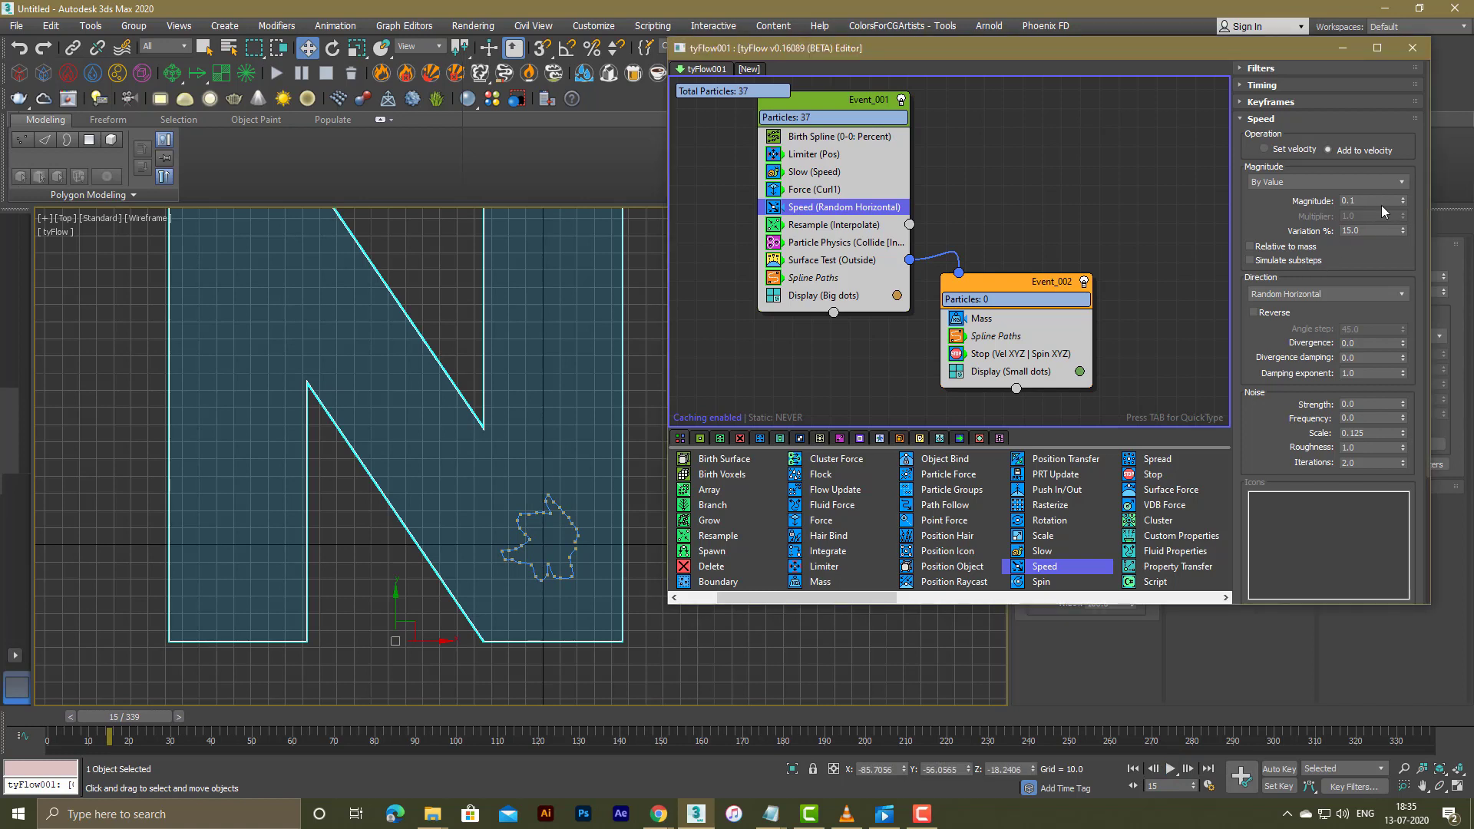
double_click(1381, 203)
text(0.5)
key(Return)
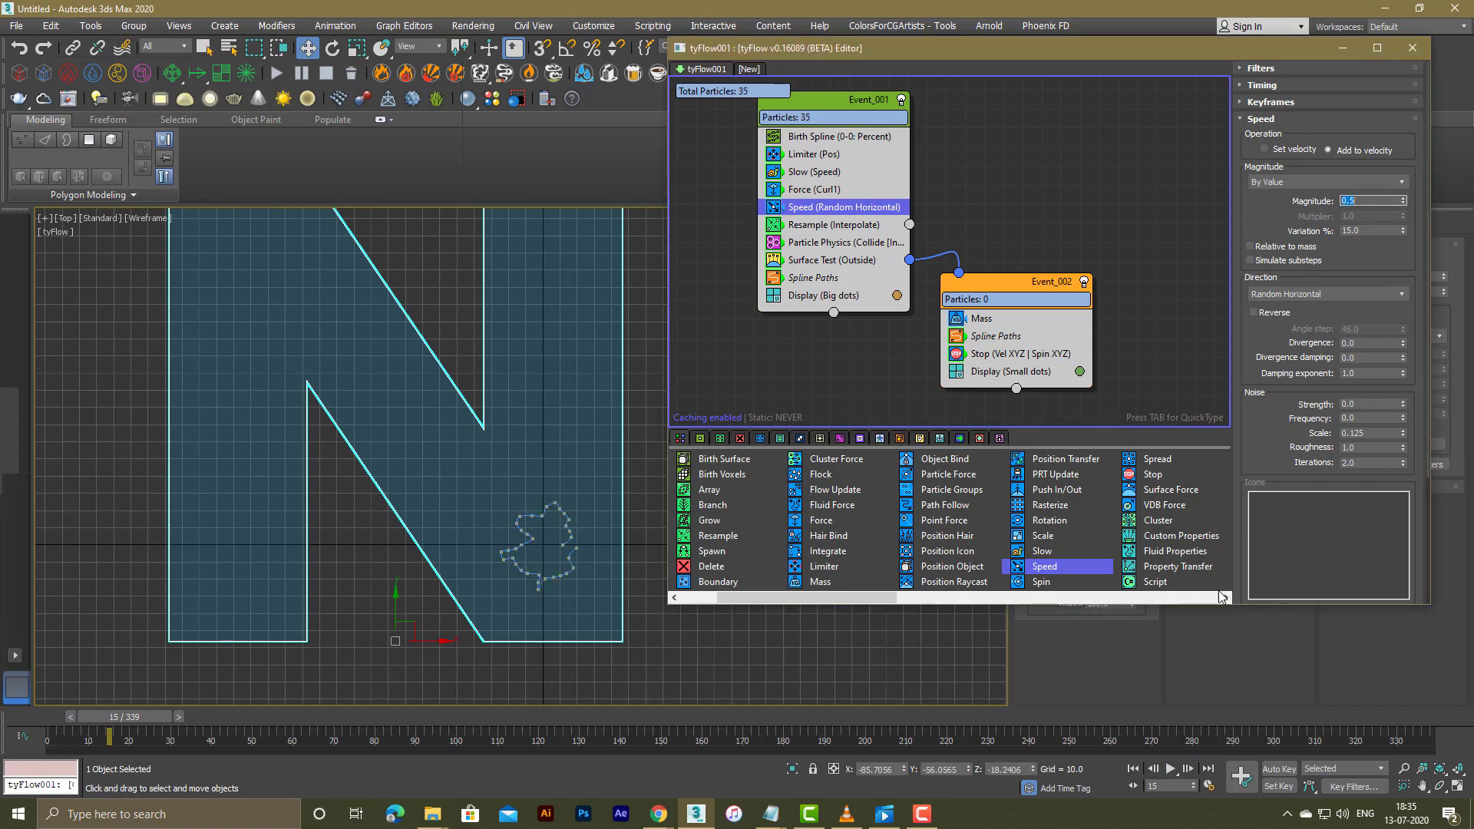
click(1169, 770)
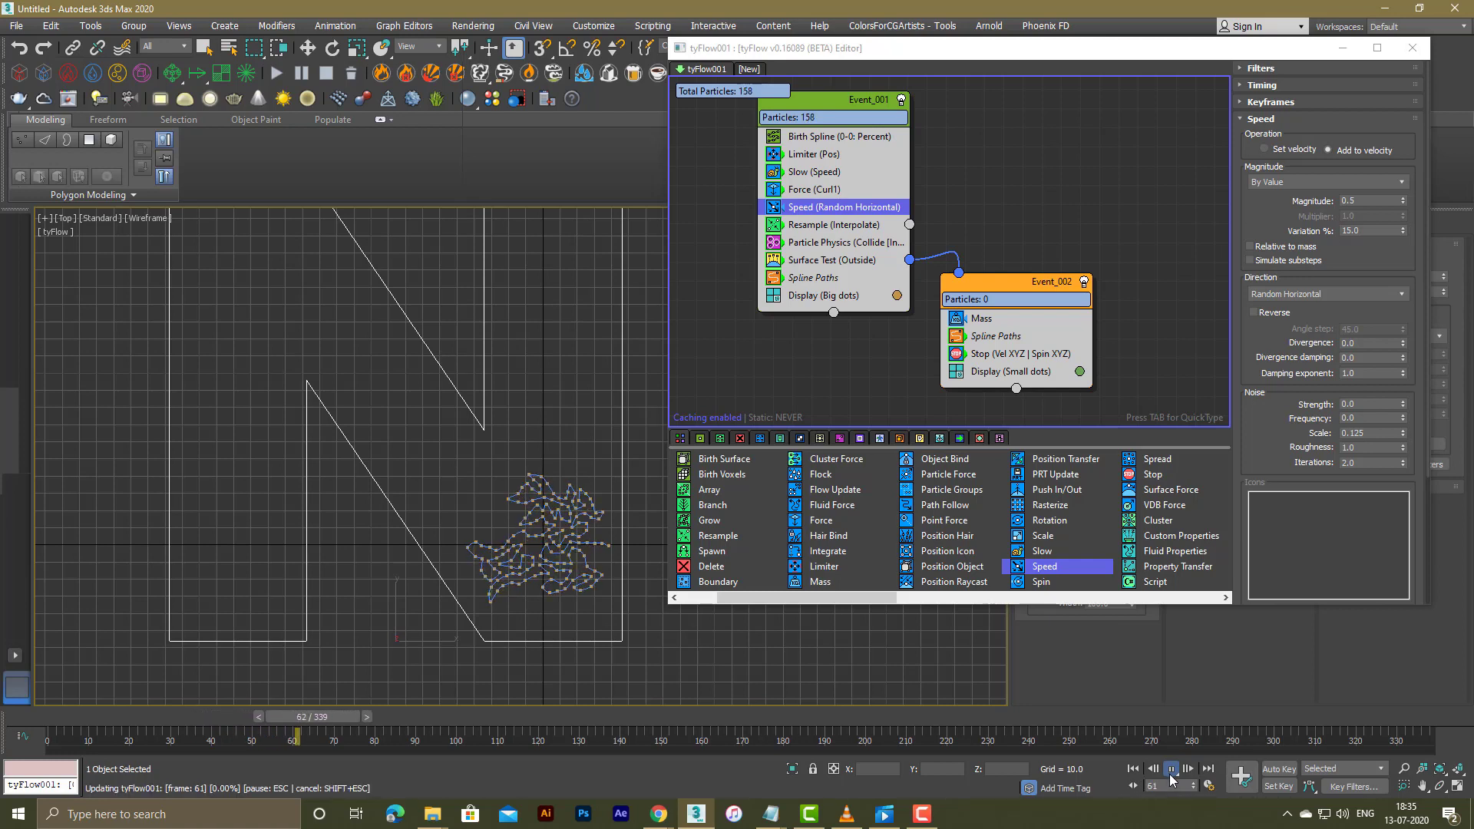
click(1171, 770)
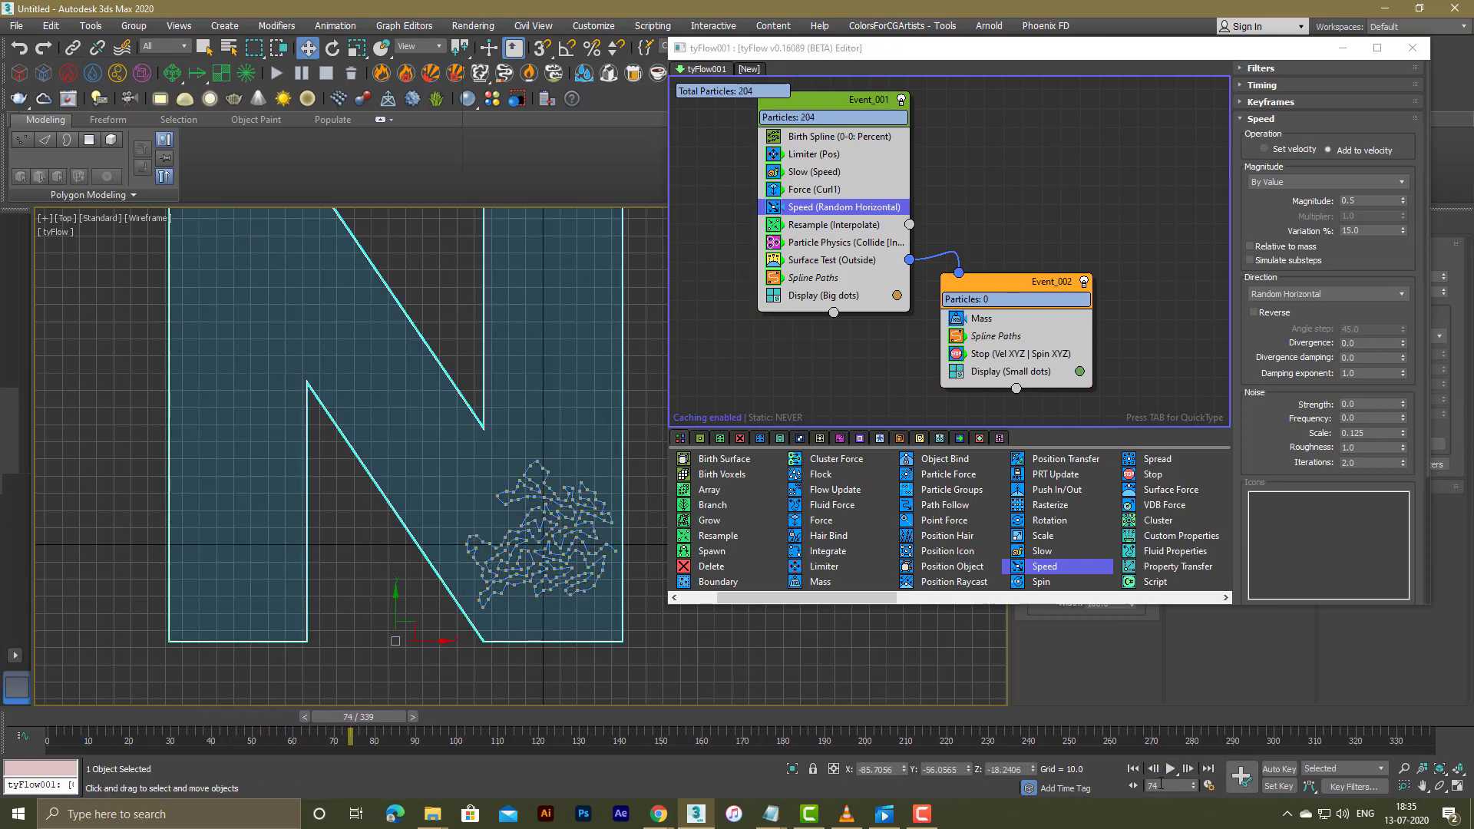
Step: Rewind to frame 0, switch the Speed operation to Set velocity, and test a few frames before rewinding again
click(1134, 769)
click(1296, 150)
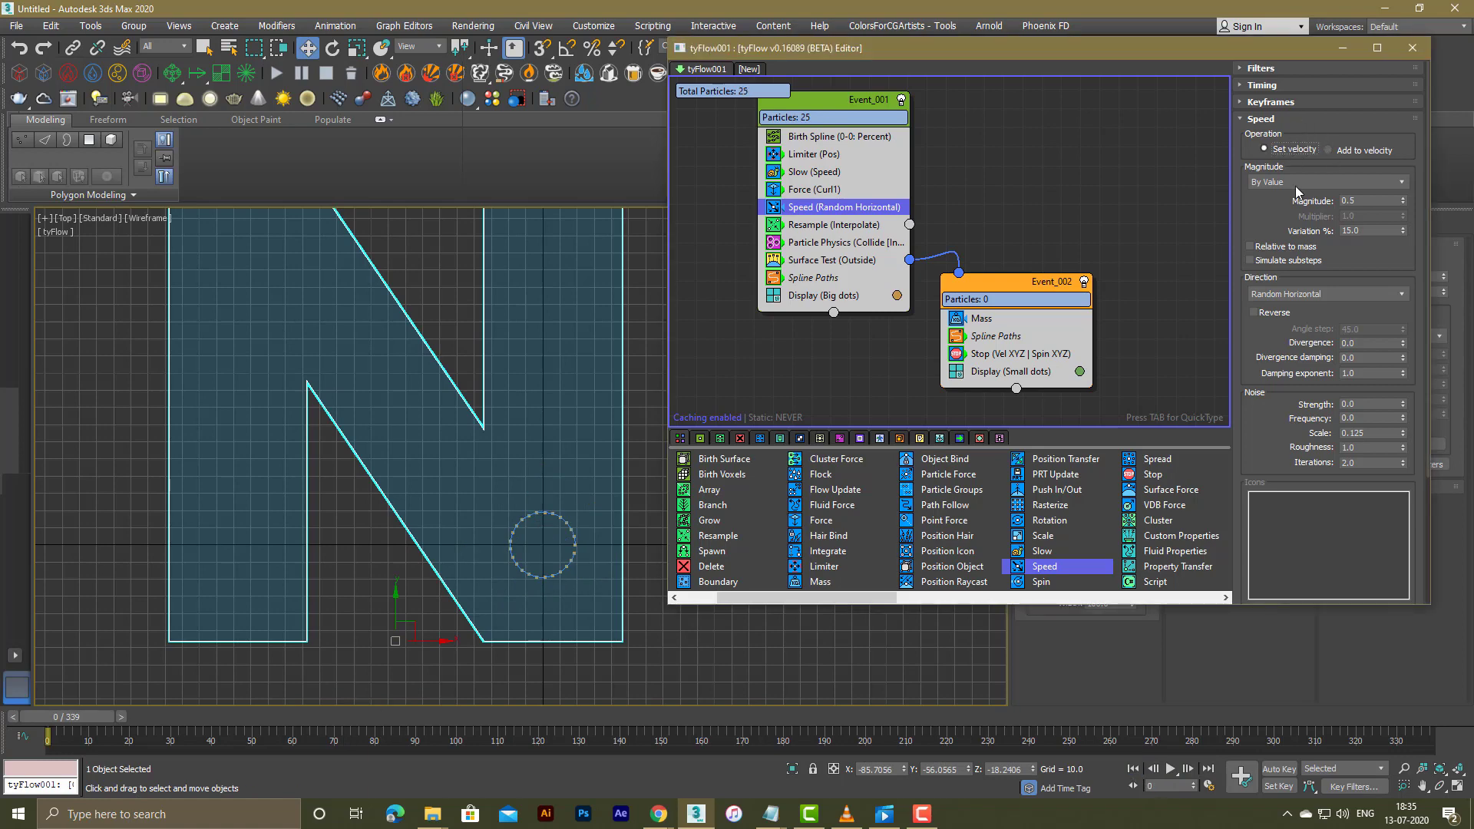
click(1170, 769)
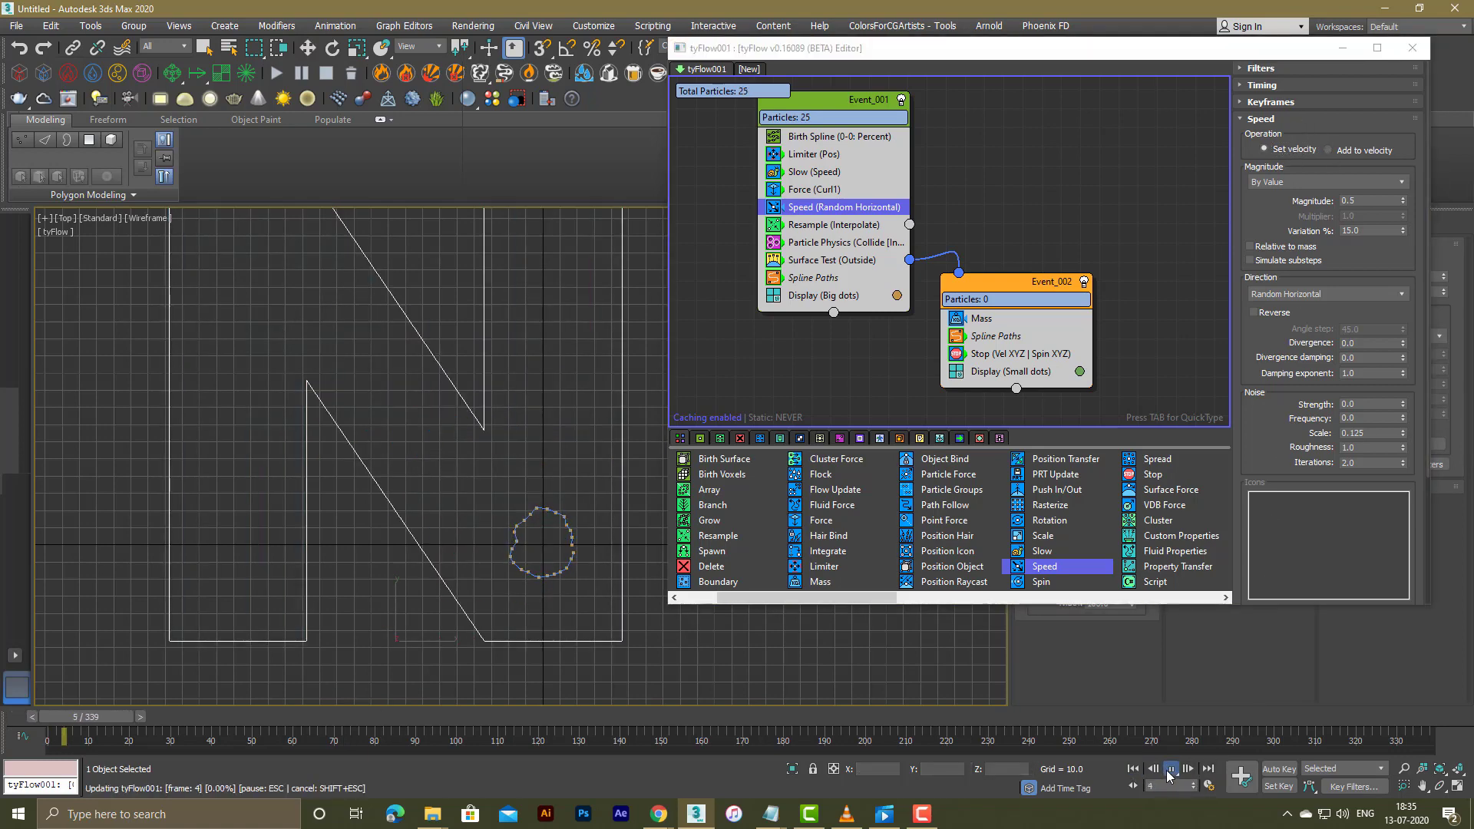
click(1170, 769)
click(1133, 769)
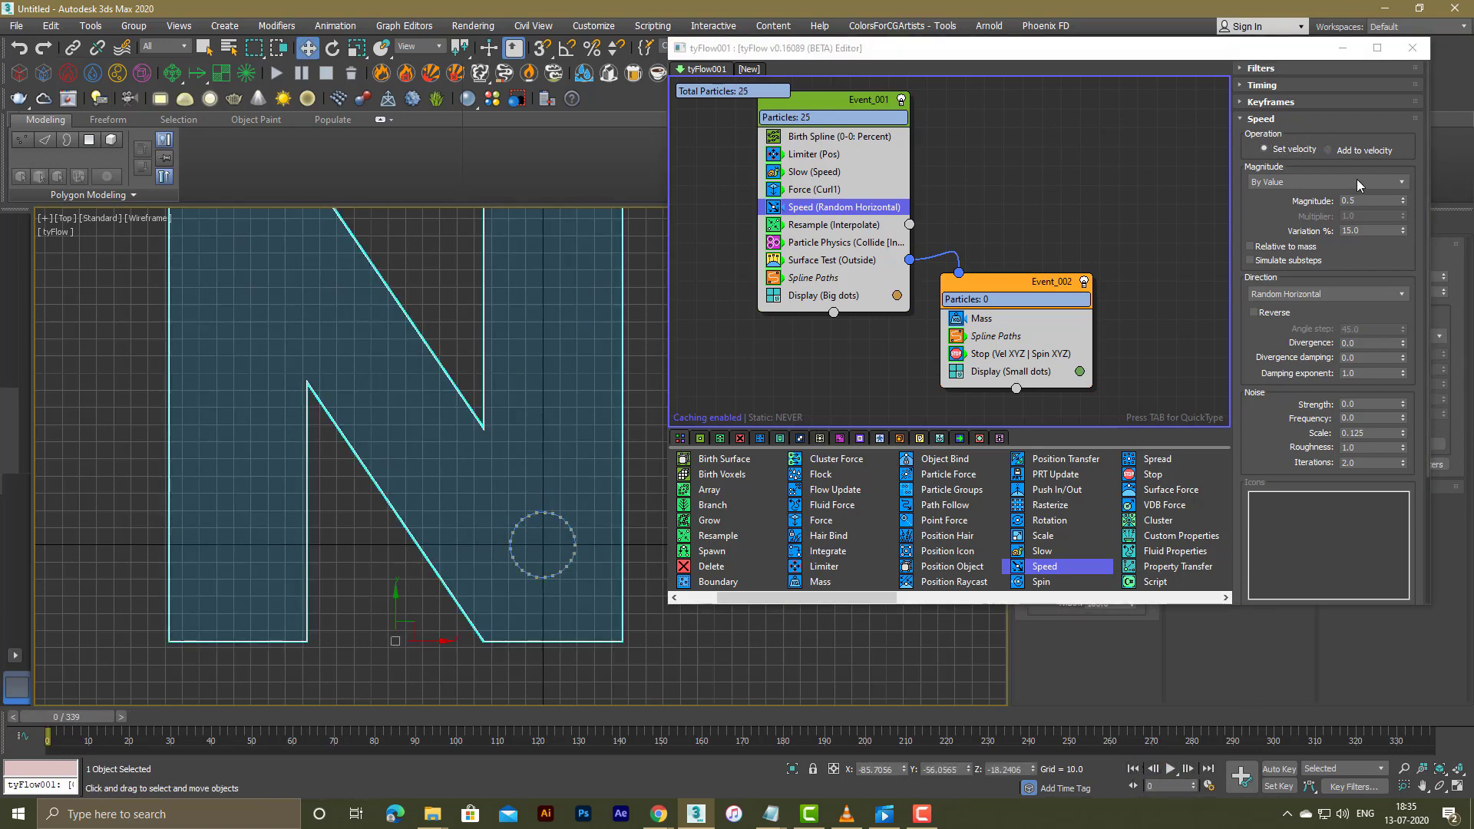
Step: Set the Speed operator's magnitude to 3.0, play a few frames and rewind to frame 0
click(1364, 201)
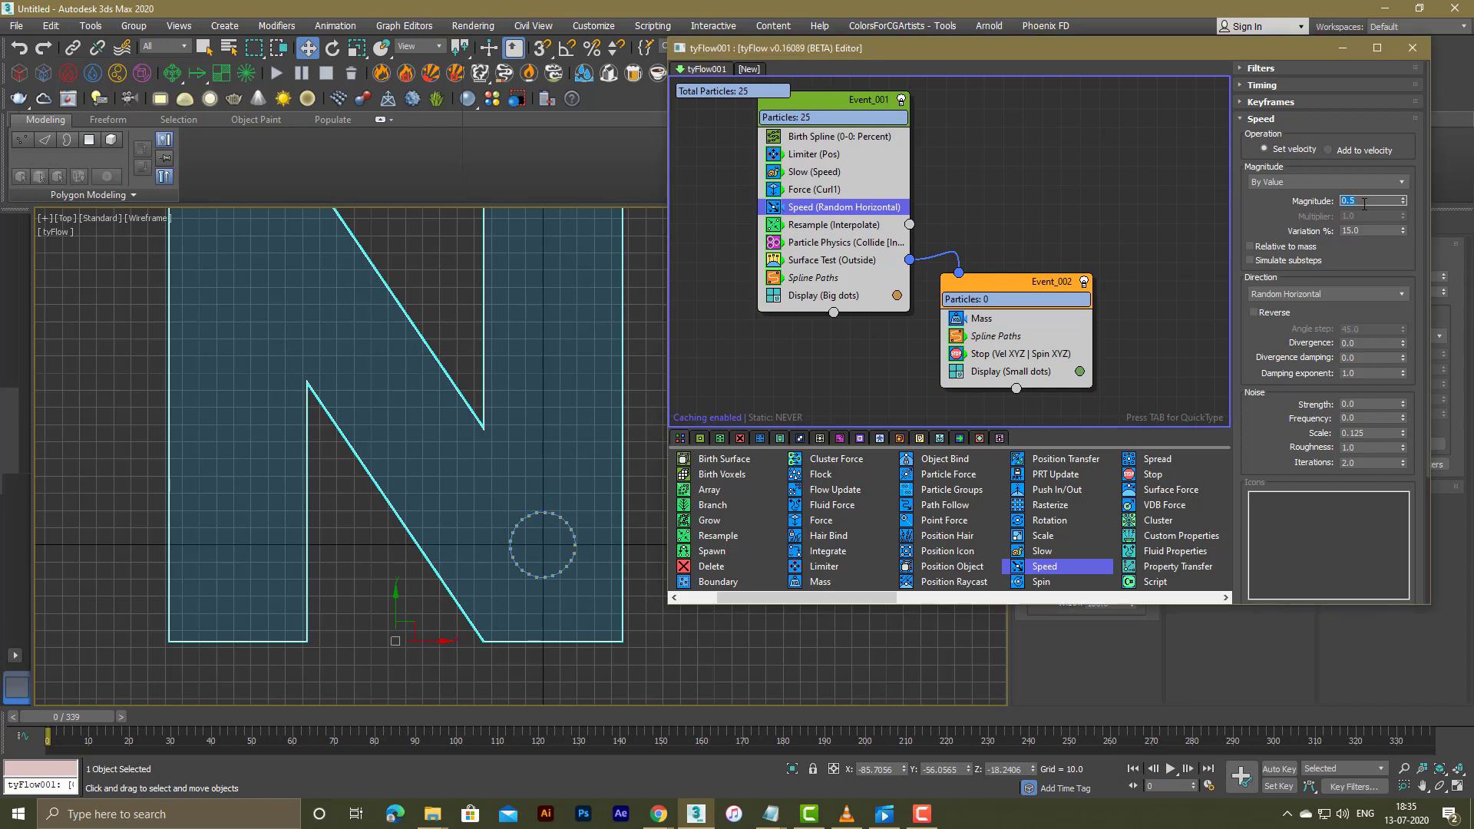
click(1170, 769)
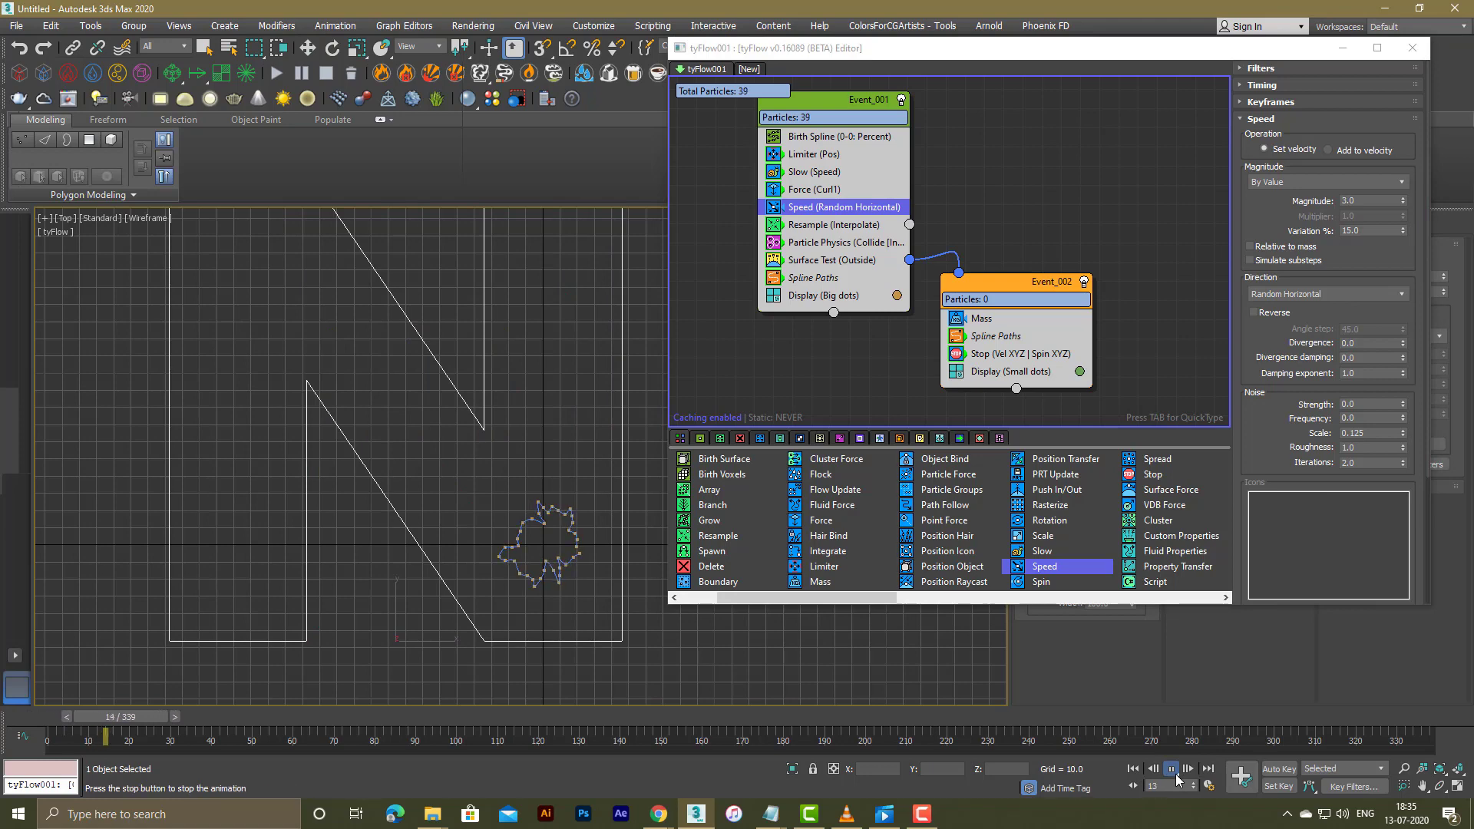
click(1172, 771)
click(1133, 769)
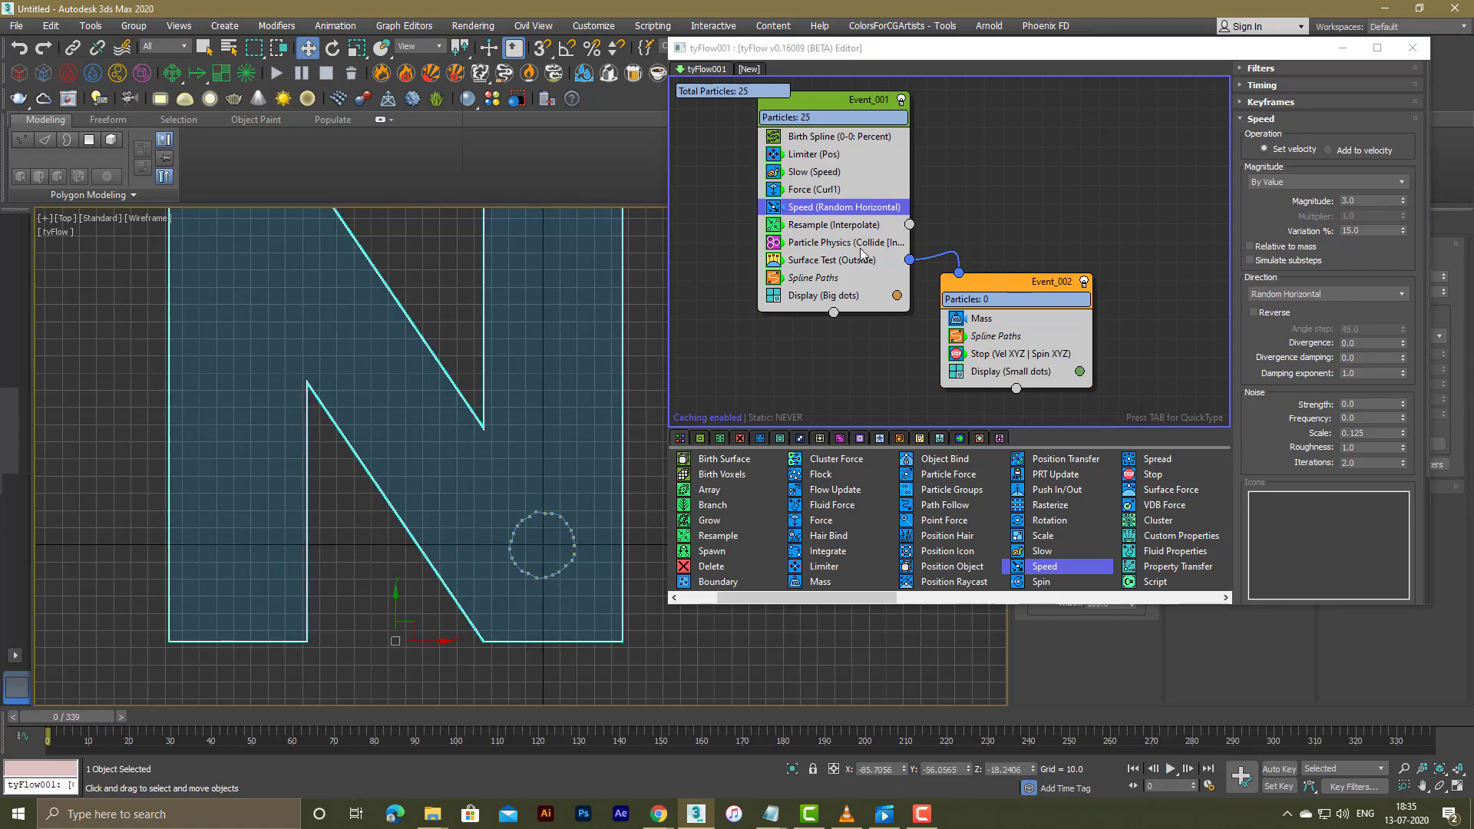
Step: Set the Speed operator's timing to Continuous and play the growth to frame 41
click(1311, 87)
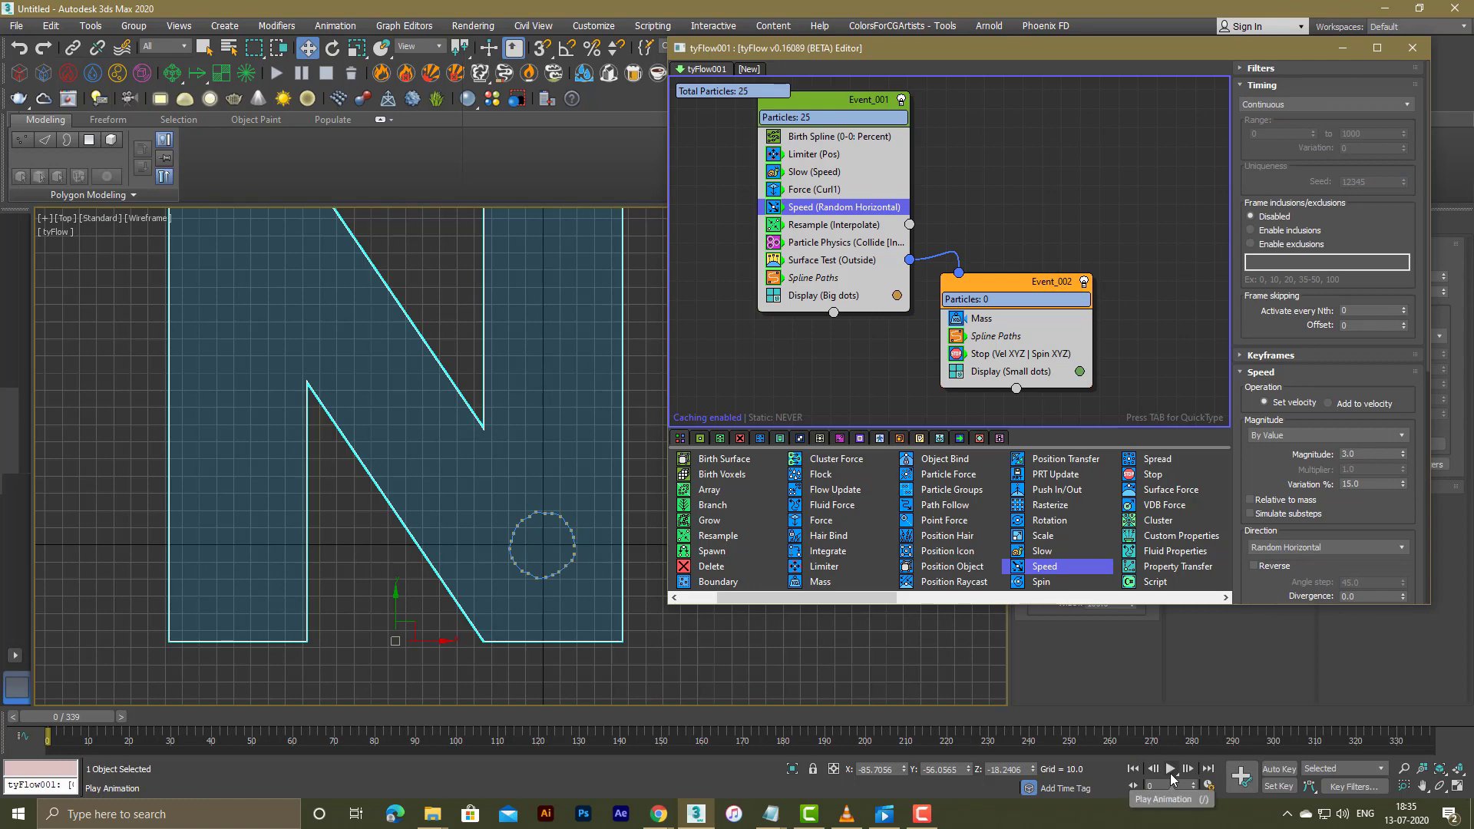
click(1171, 769)
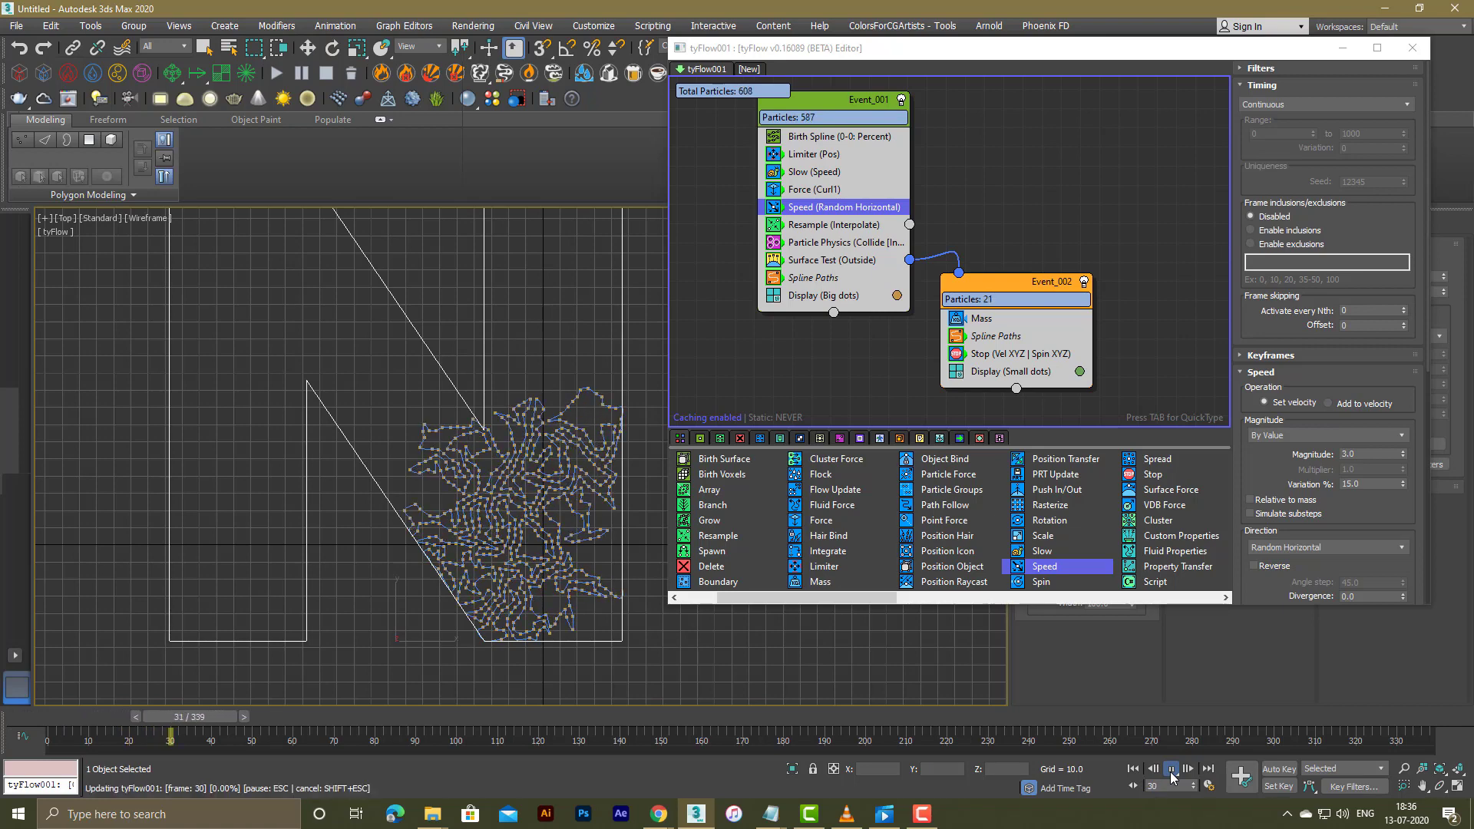
click(1173, 770)
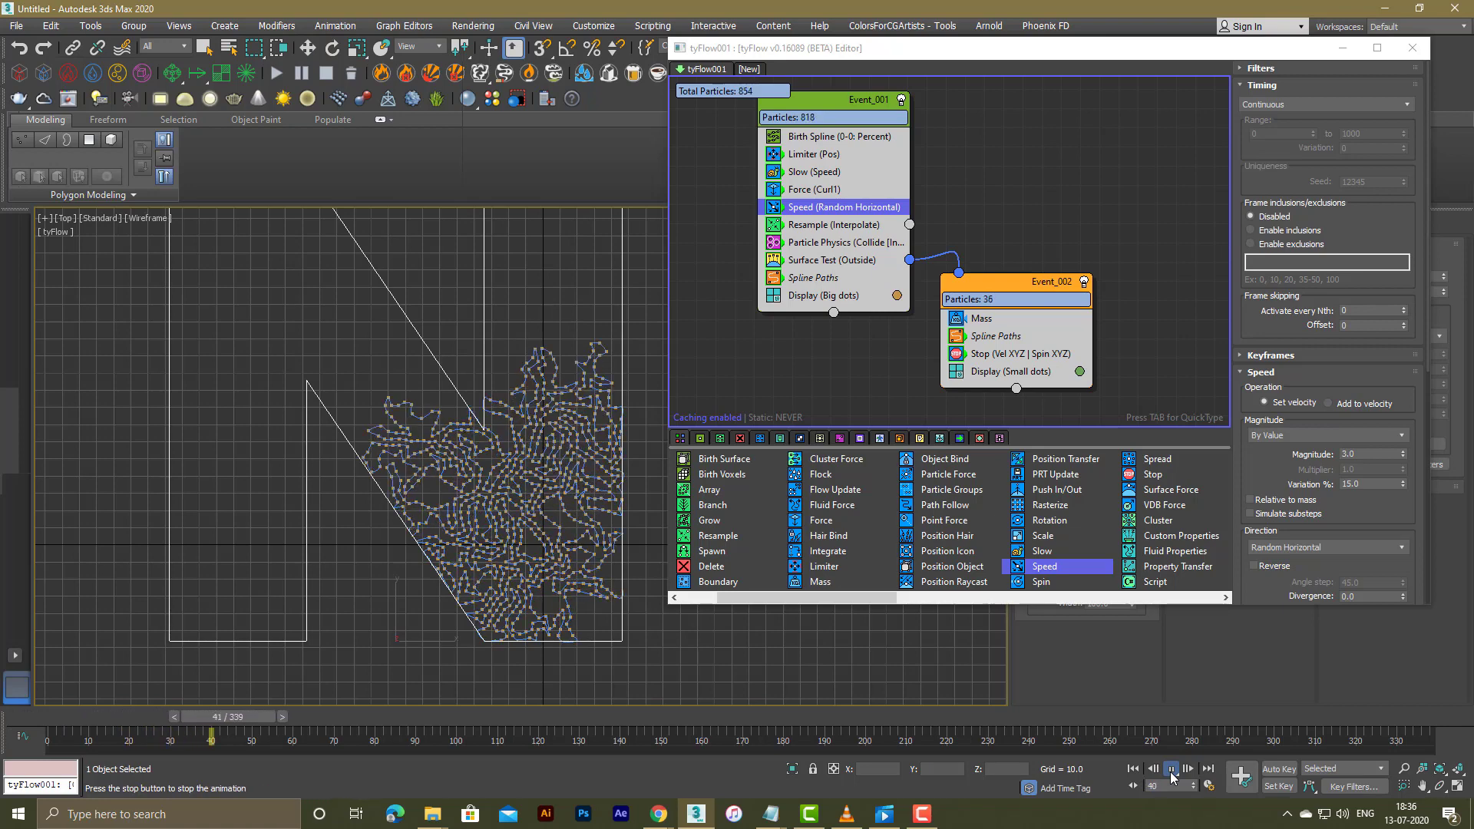
Step: Disable the Big dots Display operator in Event_001 and switch the viewport to perspective
click(775, 297)
scroll(529, 553, down, 3)
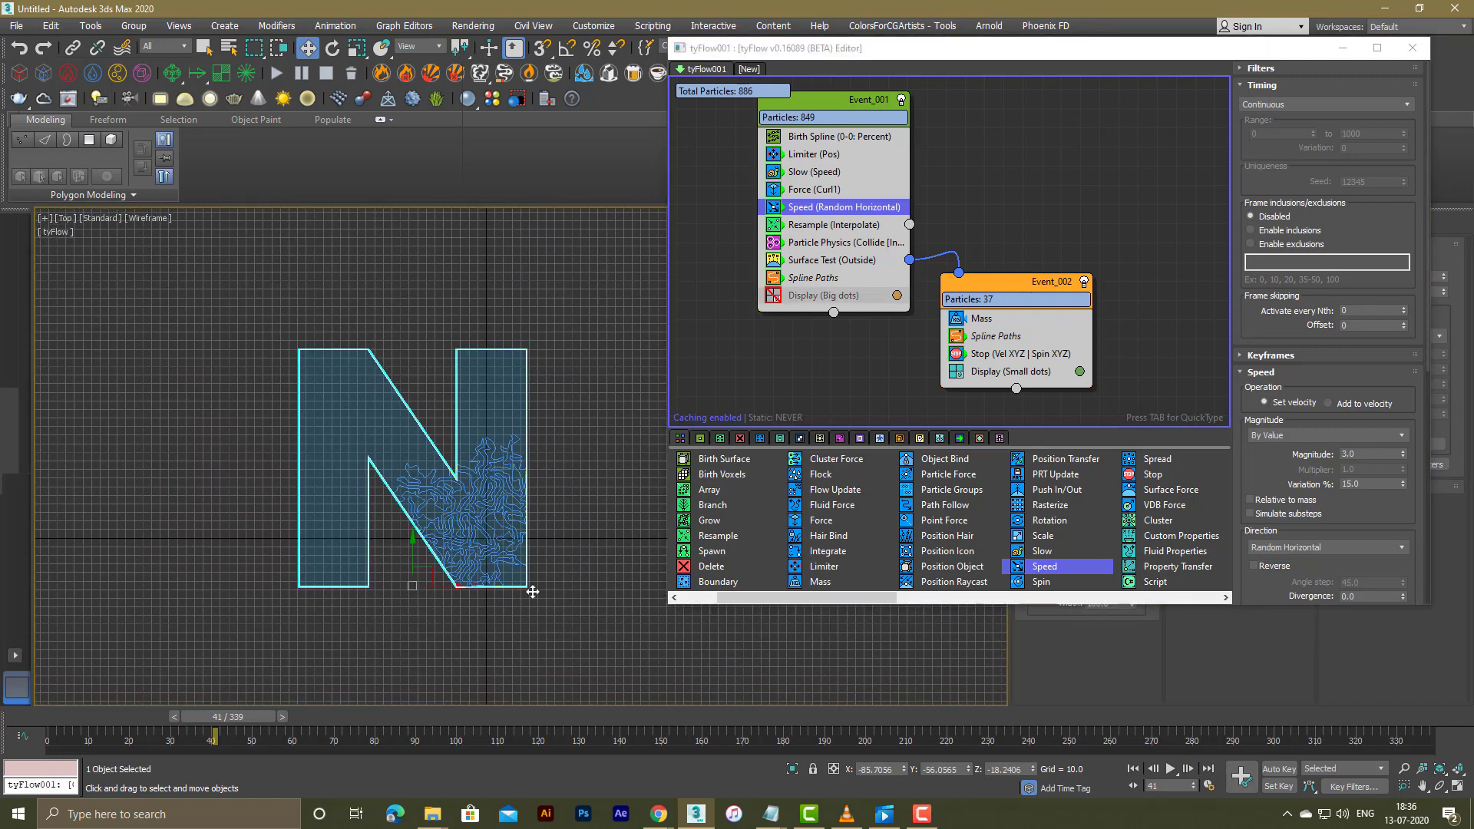
key(p)
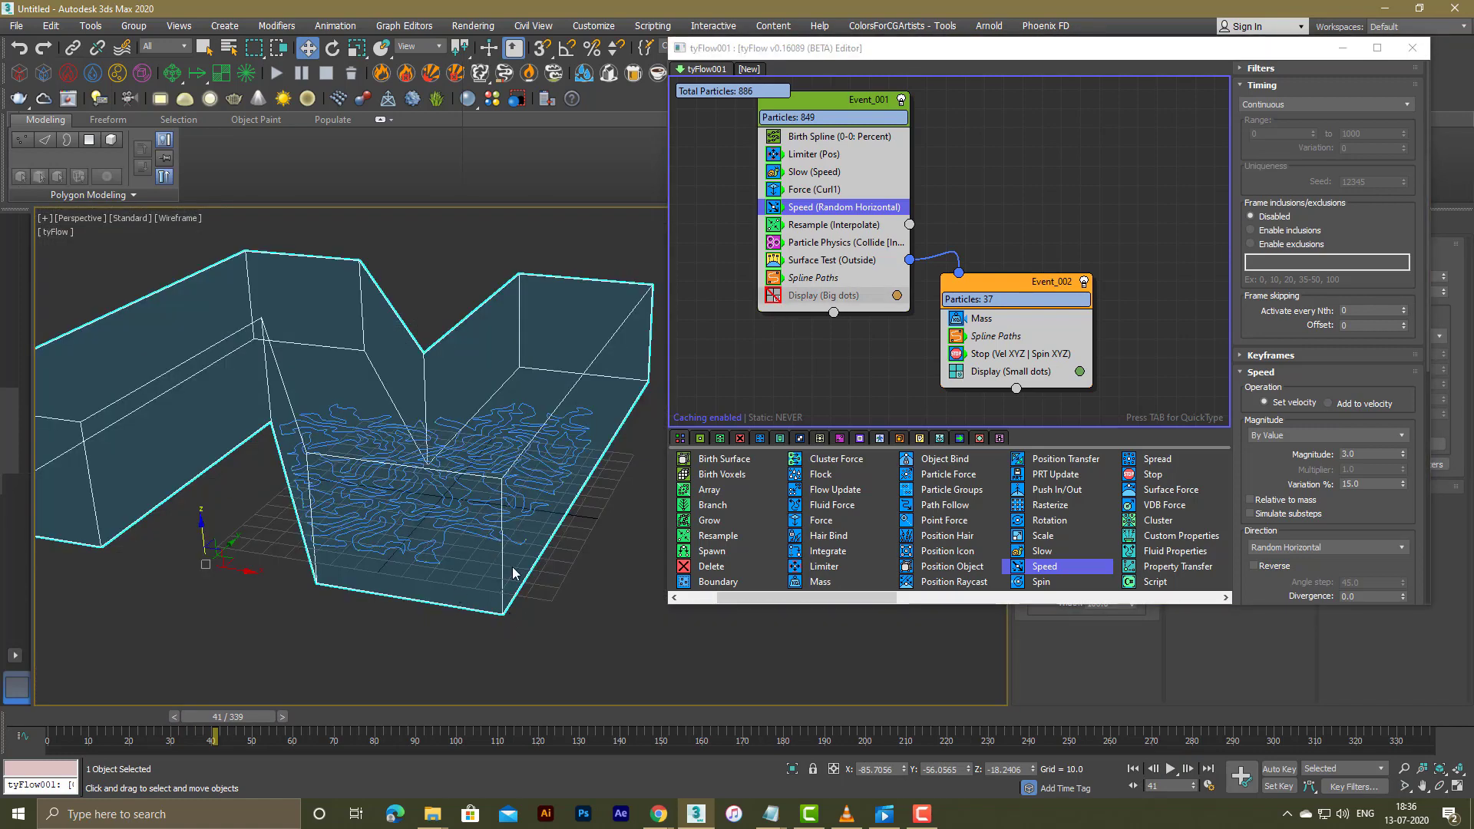
Step: Hide the TextPlus001 object through the Surface Test operator's object list
click(818, 261)
click(1340, 281)
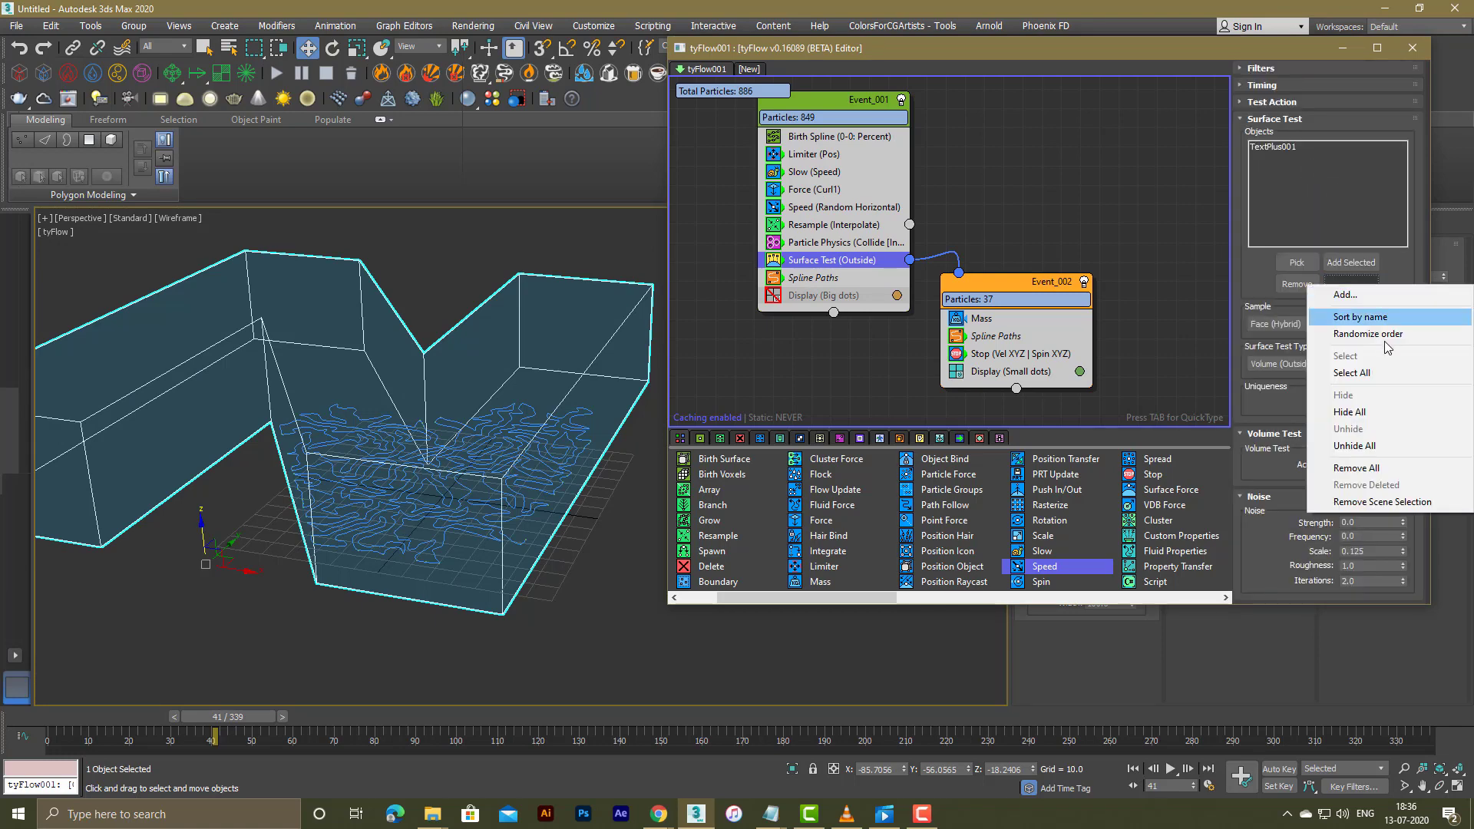
click(1351, 413)
scroll(527, 544, down, 4)
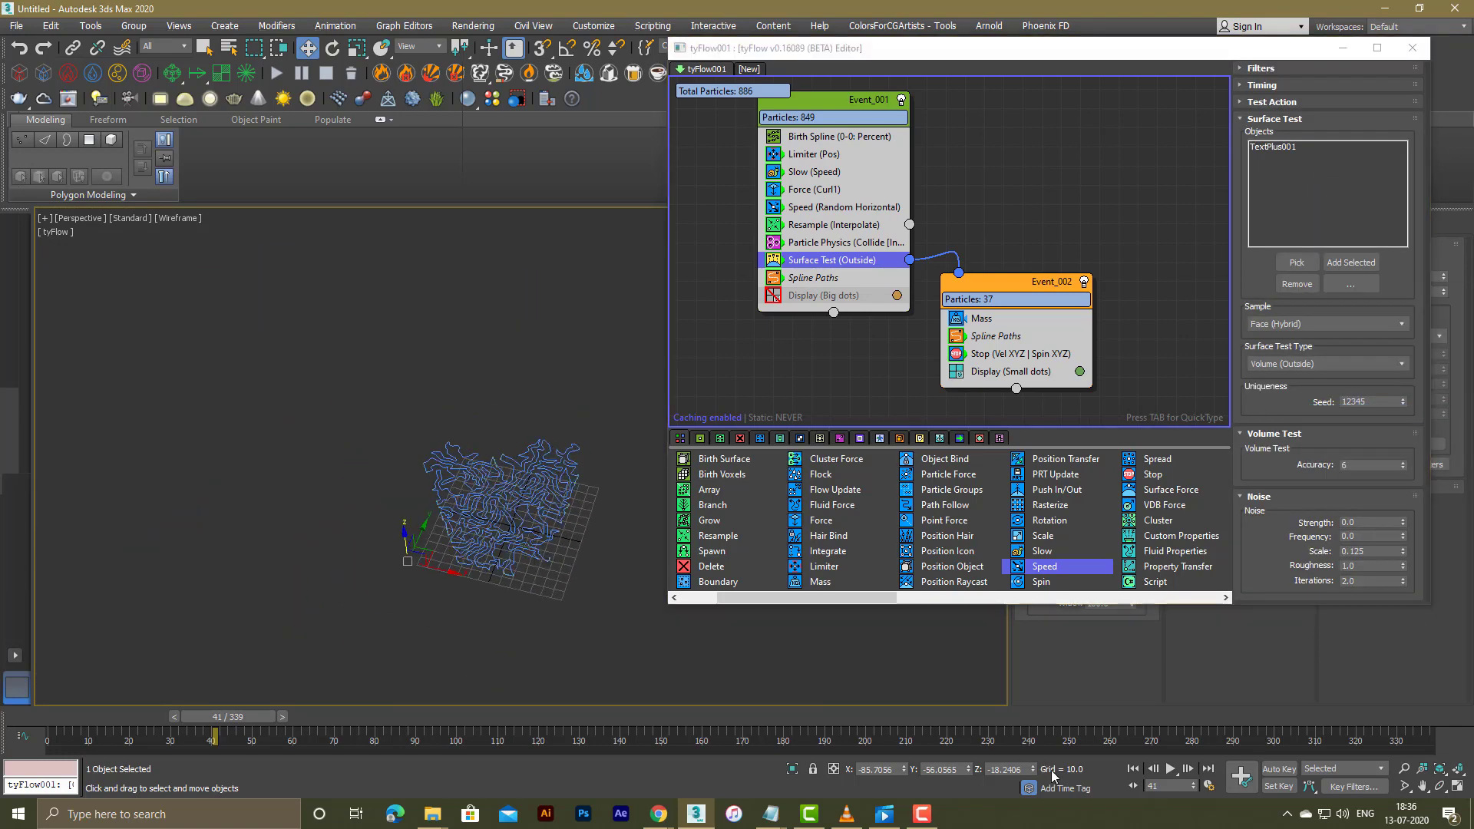
Step: Play the growth in perspective past frame 215 and examine how the splines fill the N
click(1171, 769)
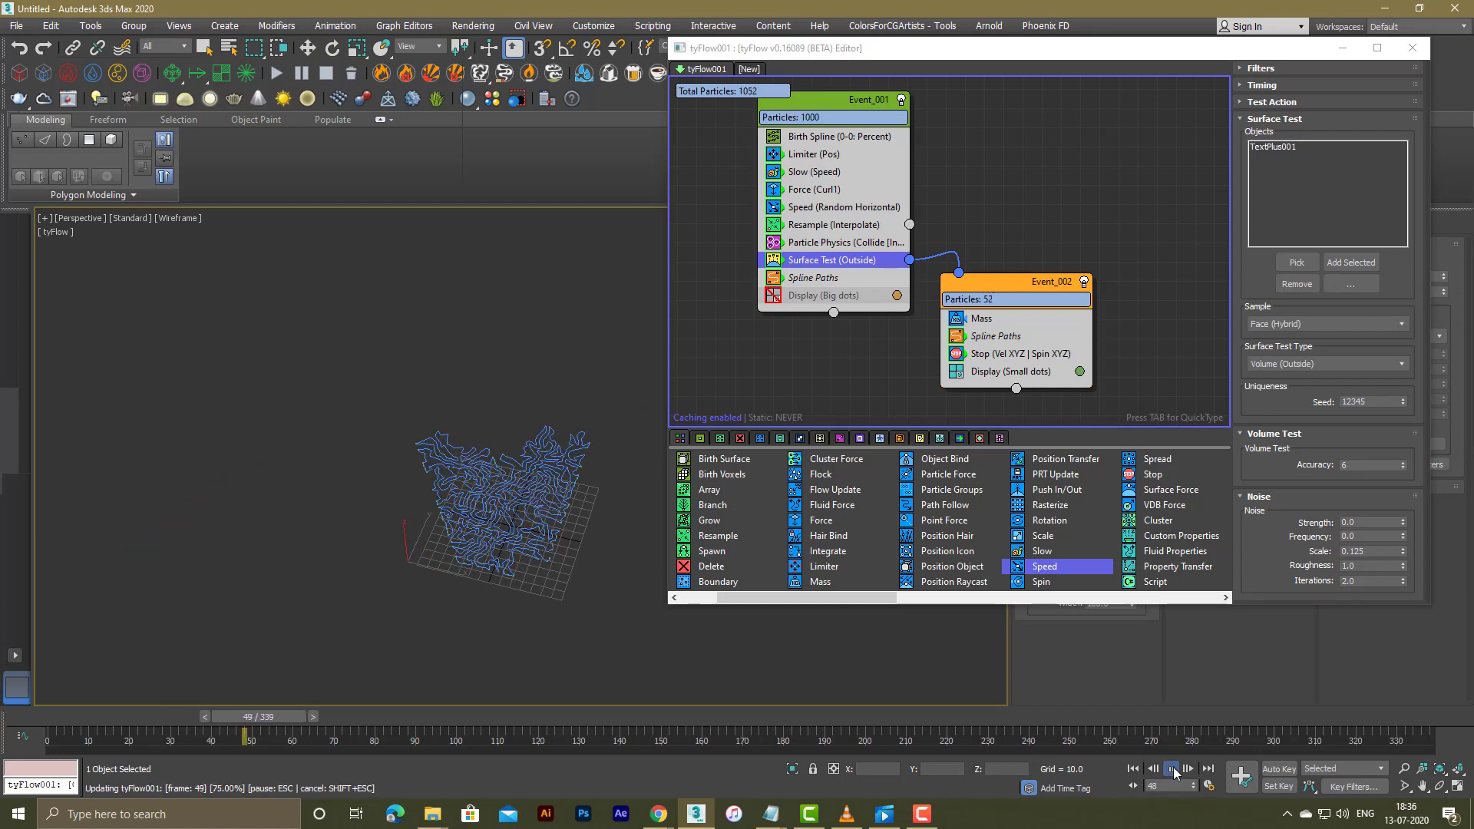
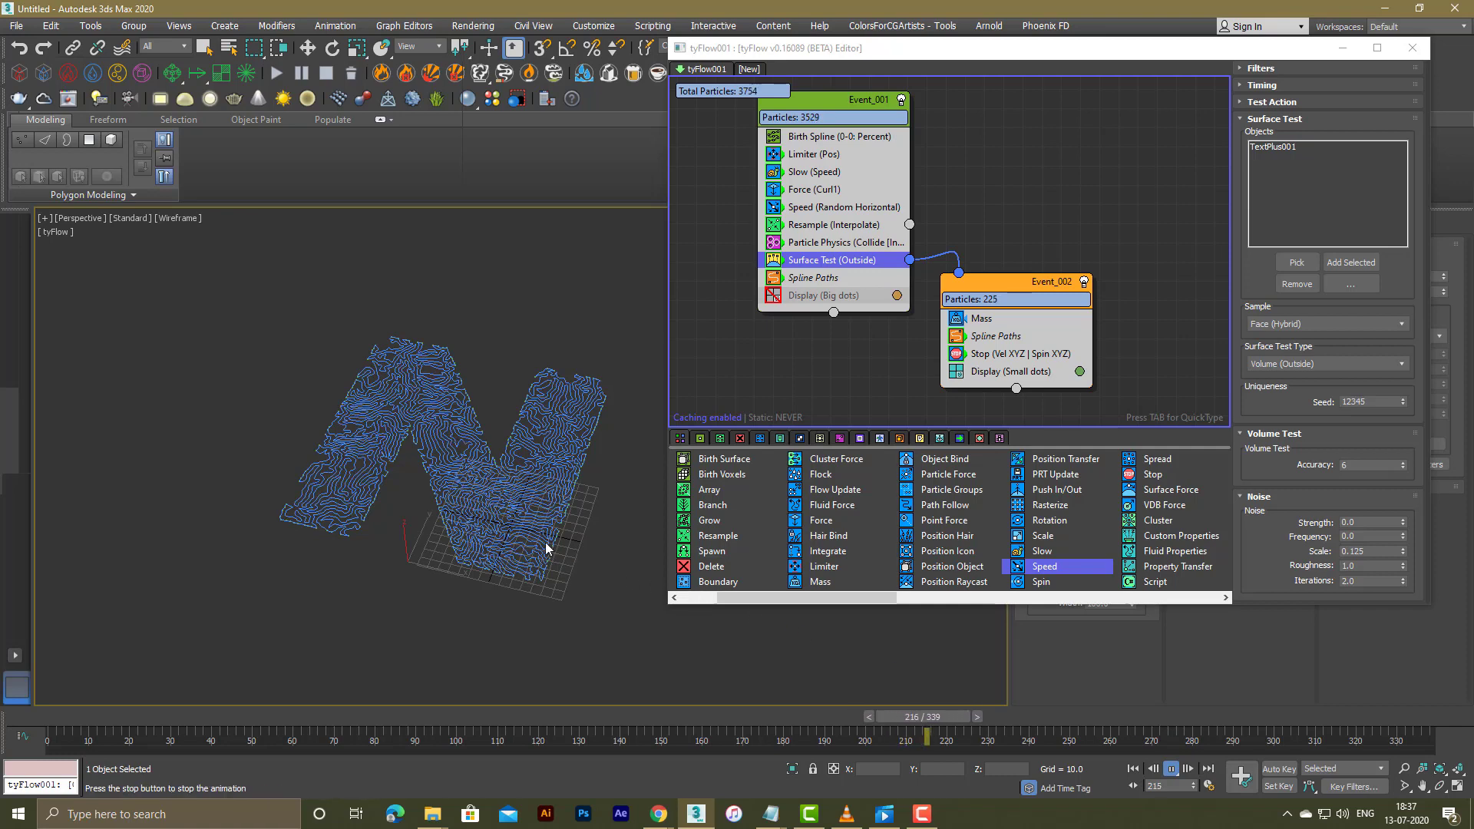
scroll(530, 530, up, 5)
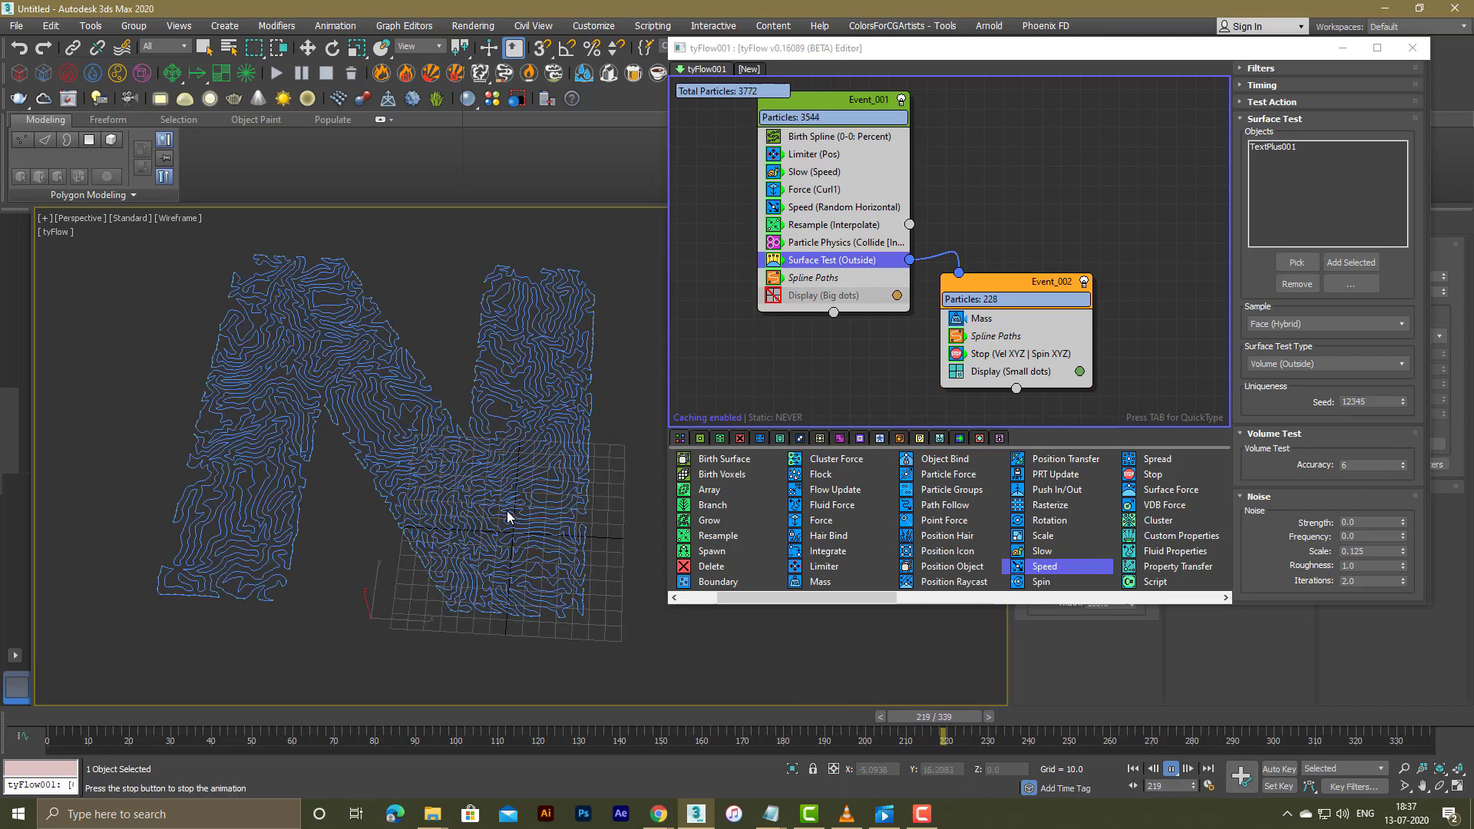
alt+middle_drag(507, 517, 497, 504)
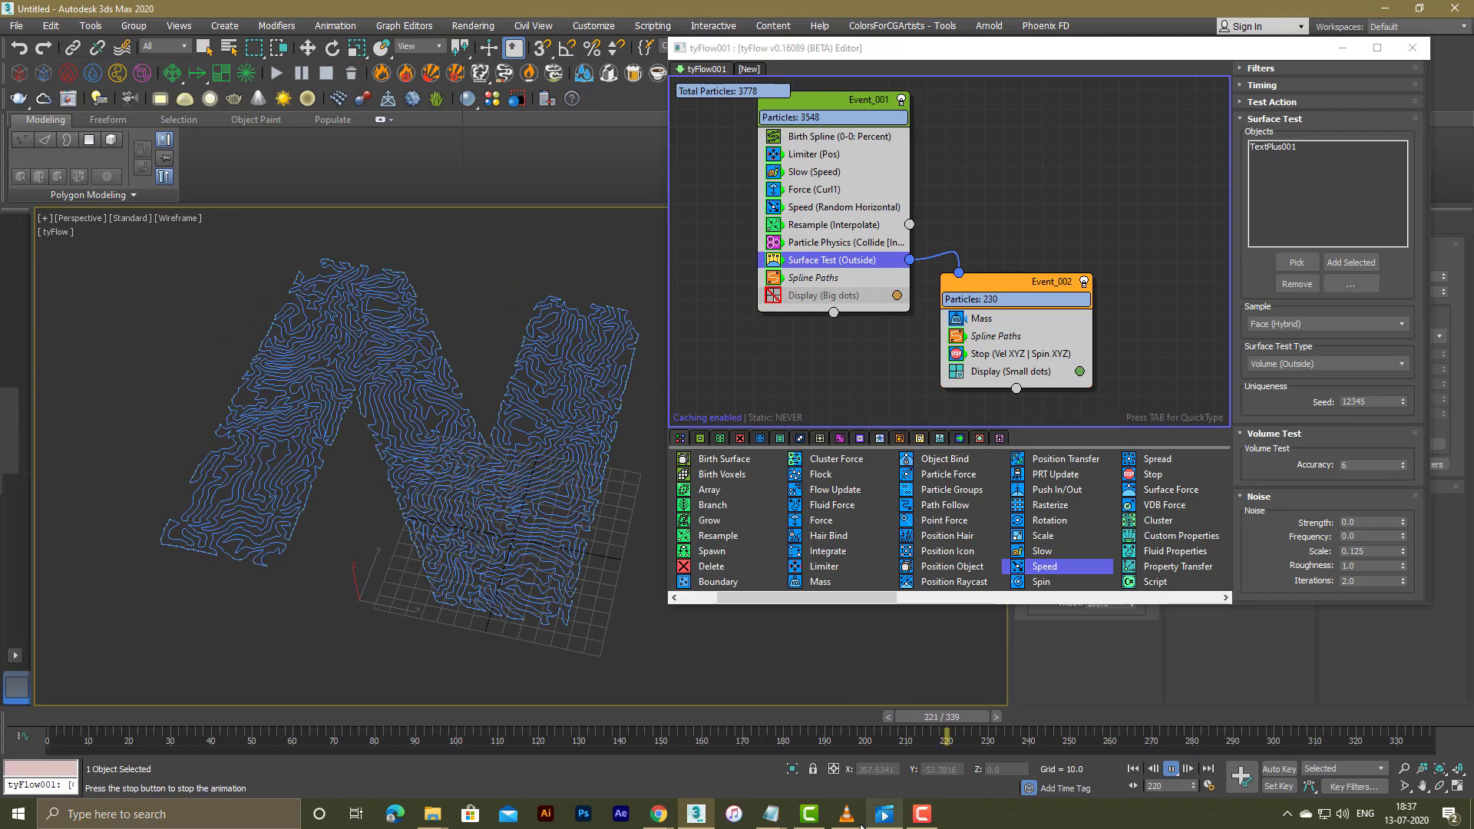
Step: View the differential growth preview video in VLC media player, return to 3ds Max and stop the playback
click(847, 813)
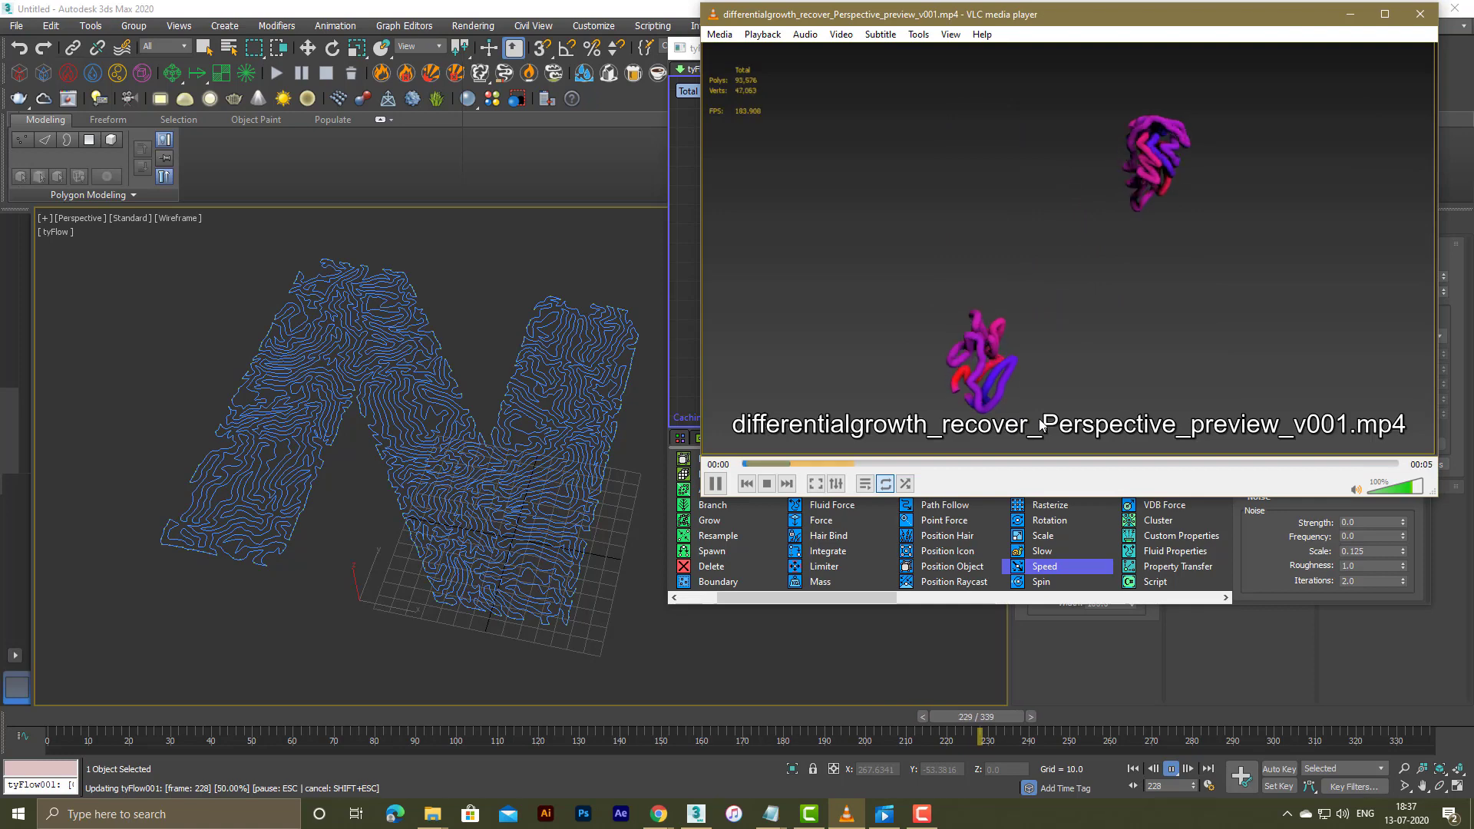
key(space)
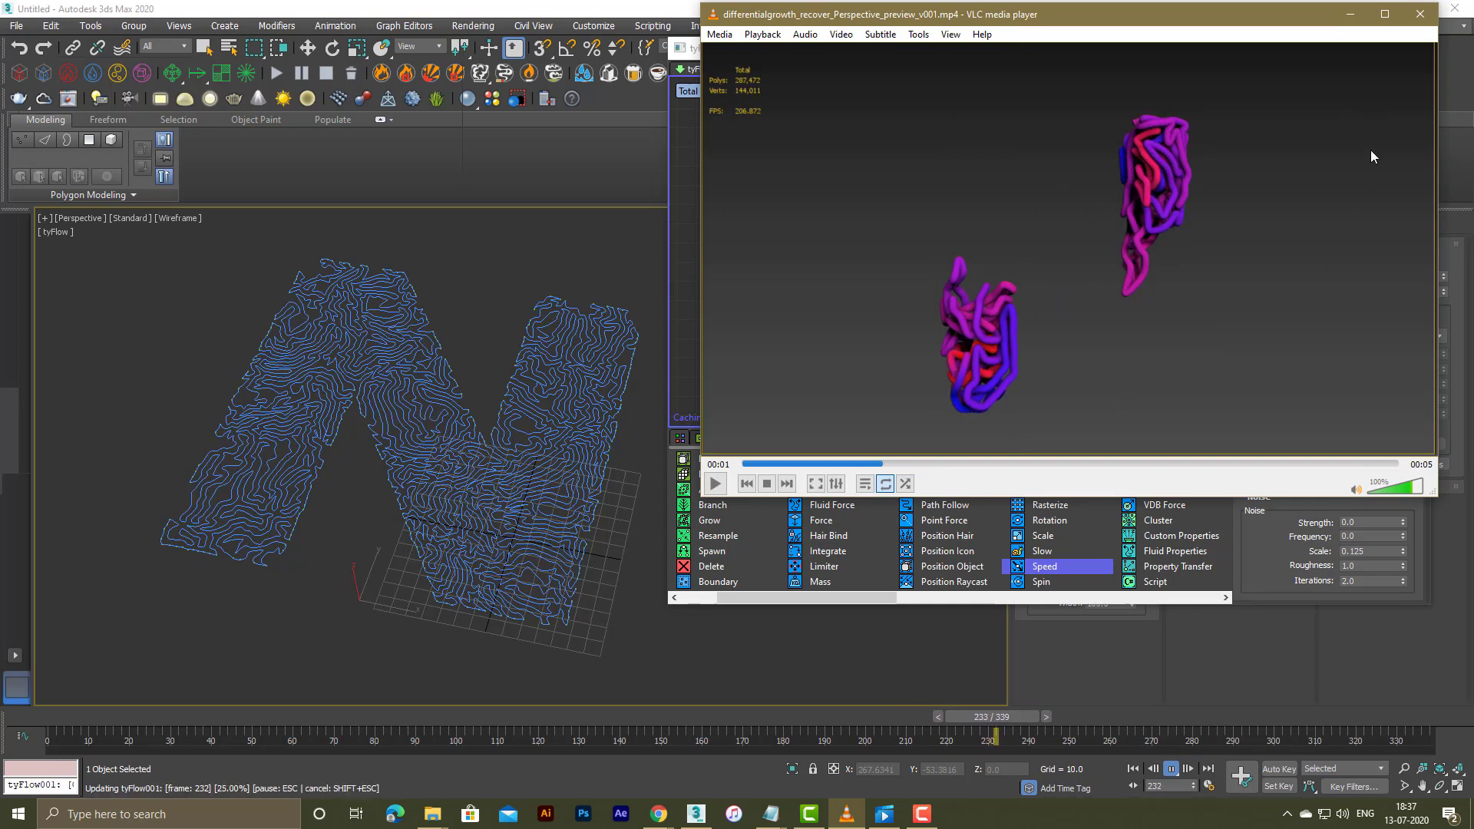
click(1350, 14)
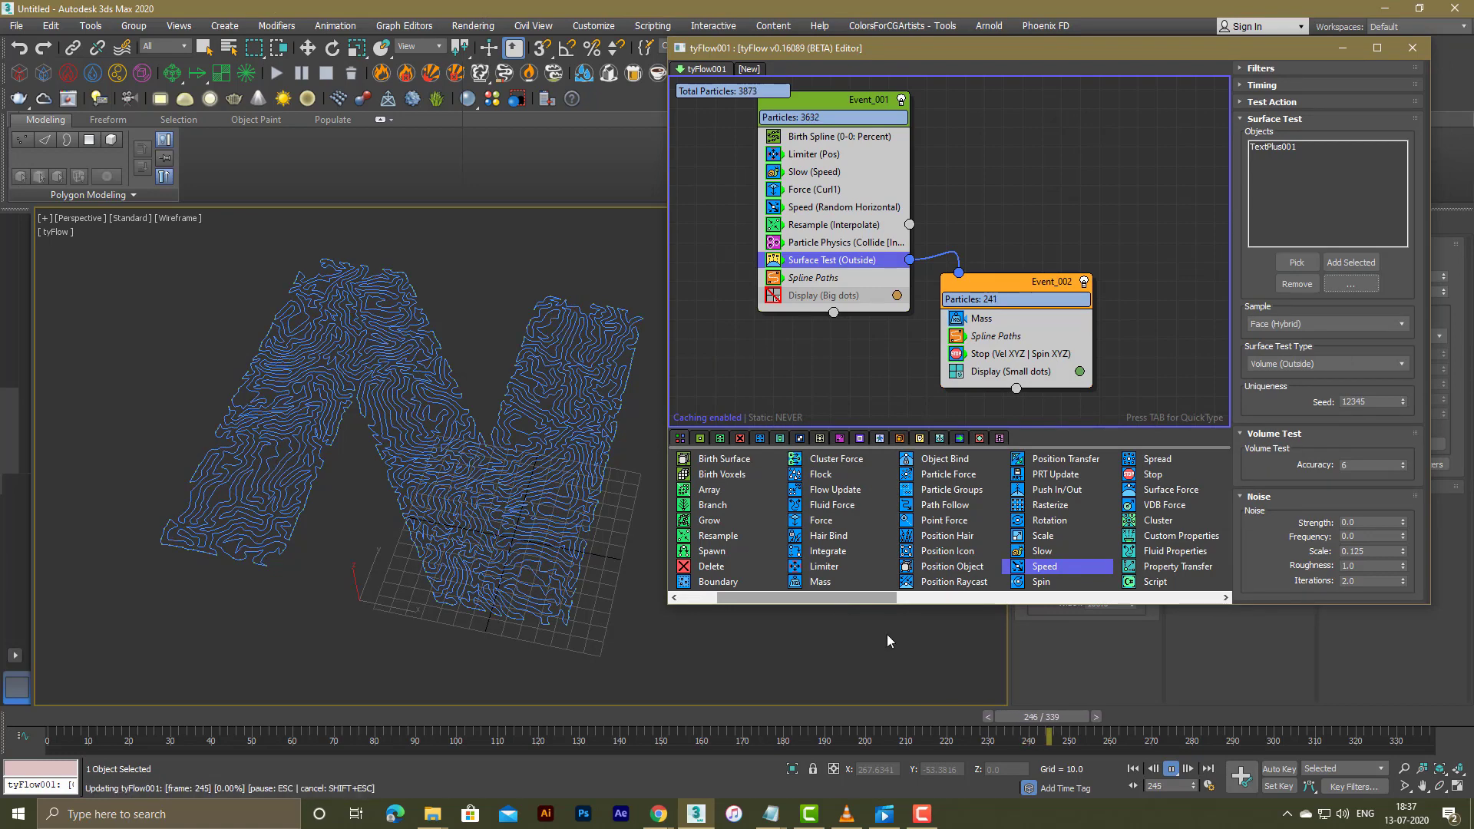
click(1171, 769)
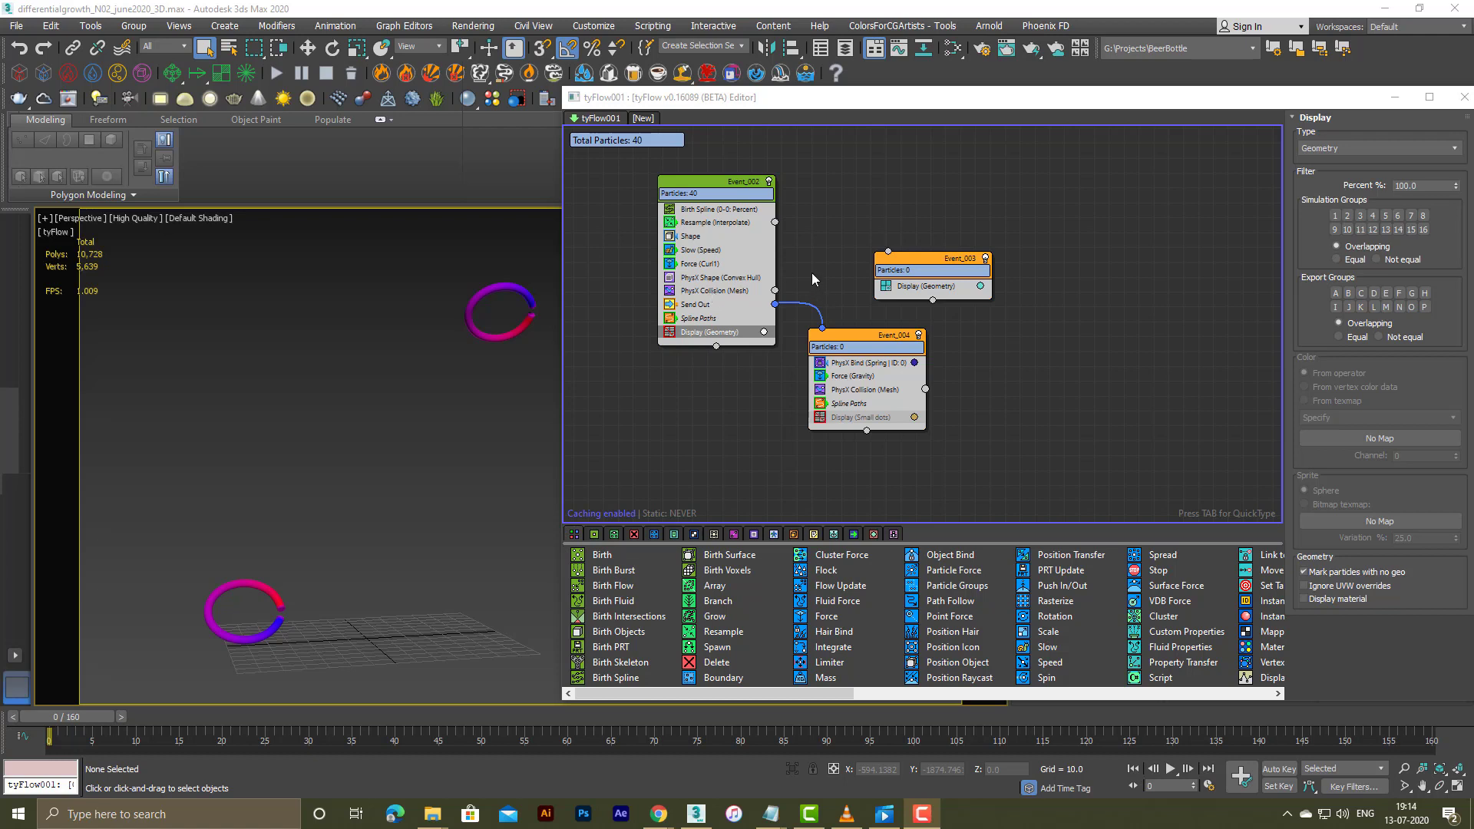
Step: Examine the Birth Spline settings in Event_002 of the 3D growth scene and enable its Geometry Display operator
click(717, 210)
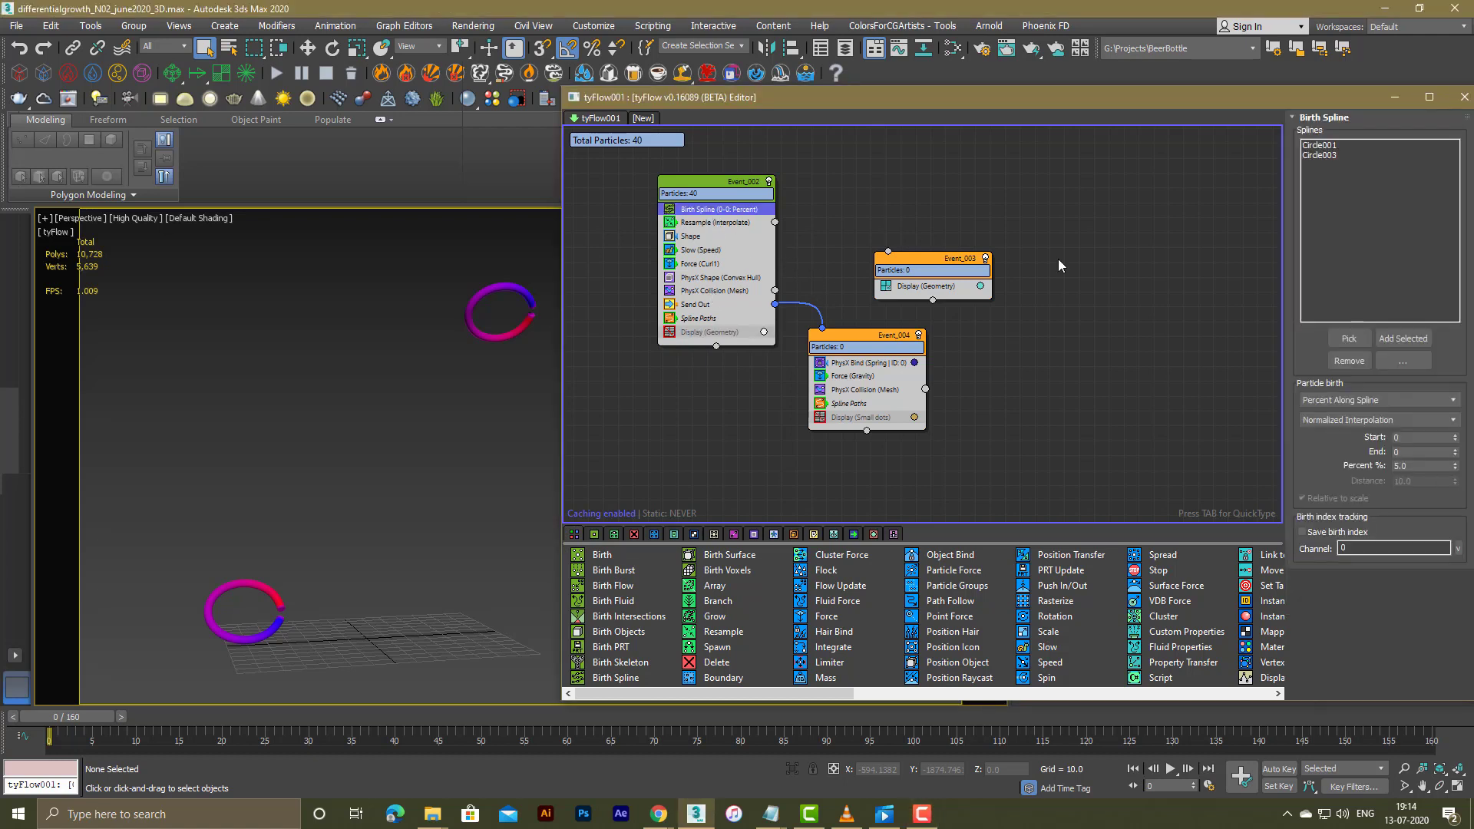
click(669, 332)
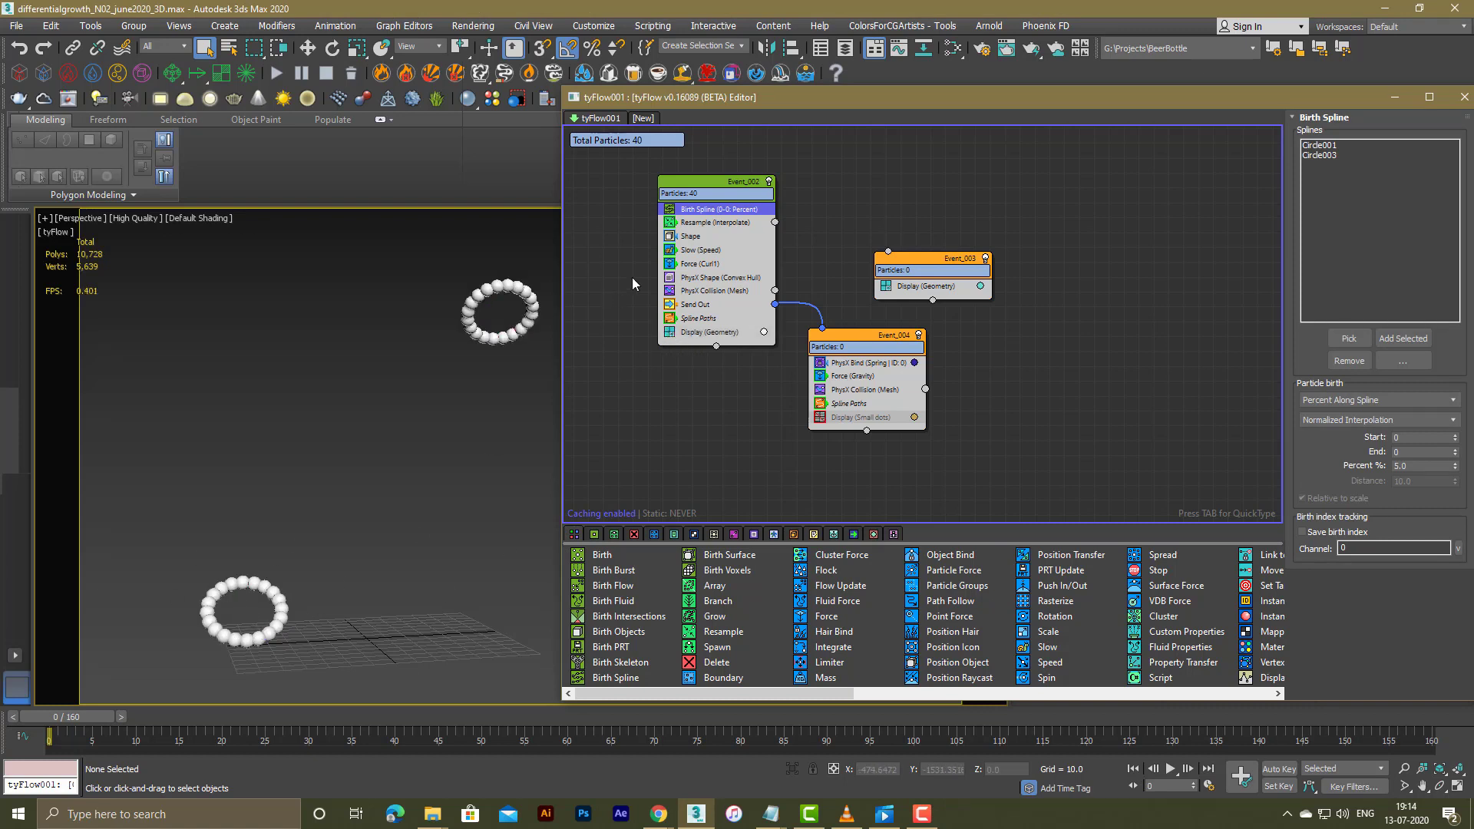
Step: Examine the Resample distance threshold and the Shape operator's mesh type and scale in Event_002
click(687, 222)
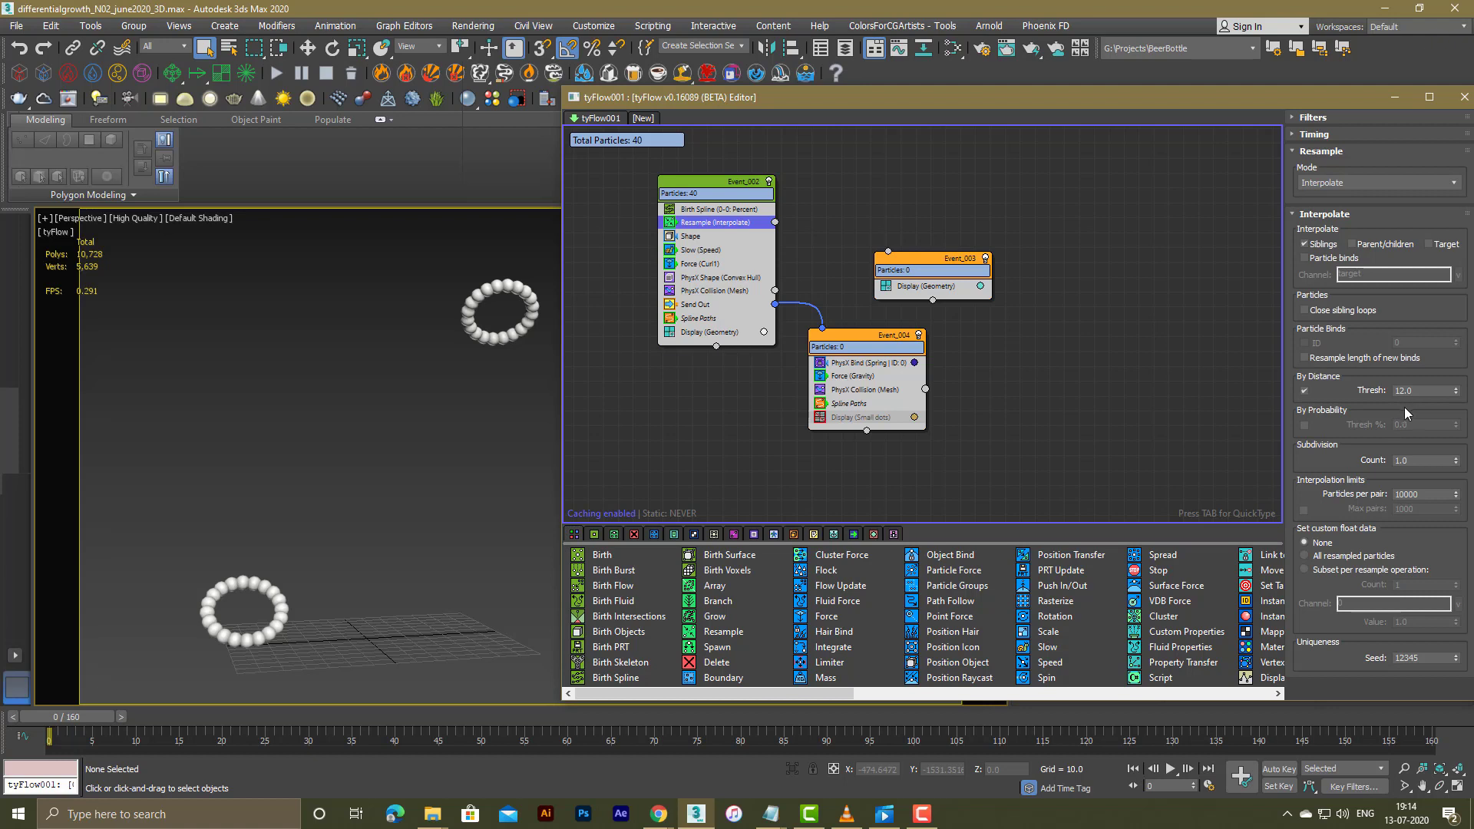
click(688, 238)
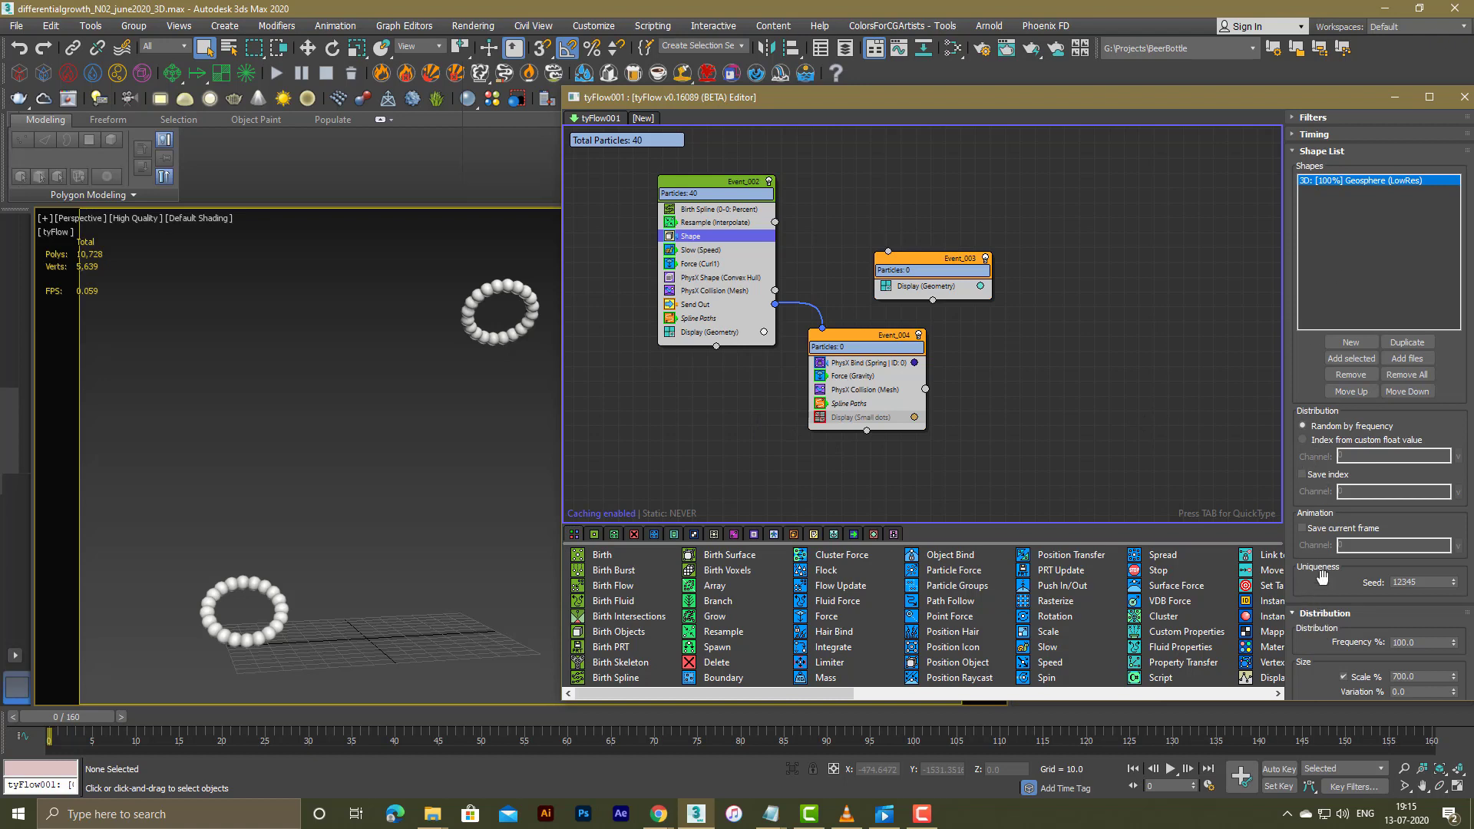
drag(1323, 578, 1323, 552)
scroll(1323, 552, down, 3)
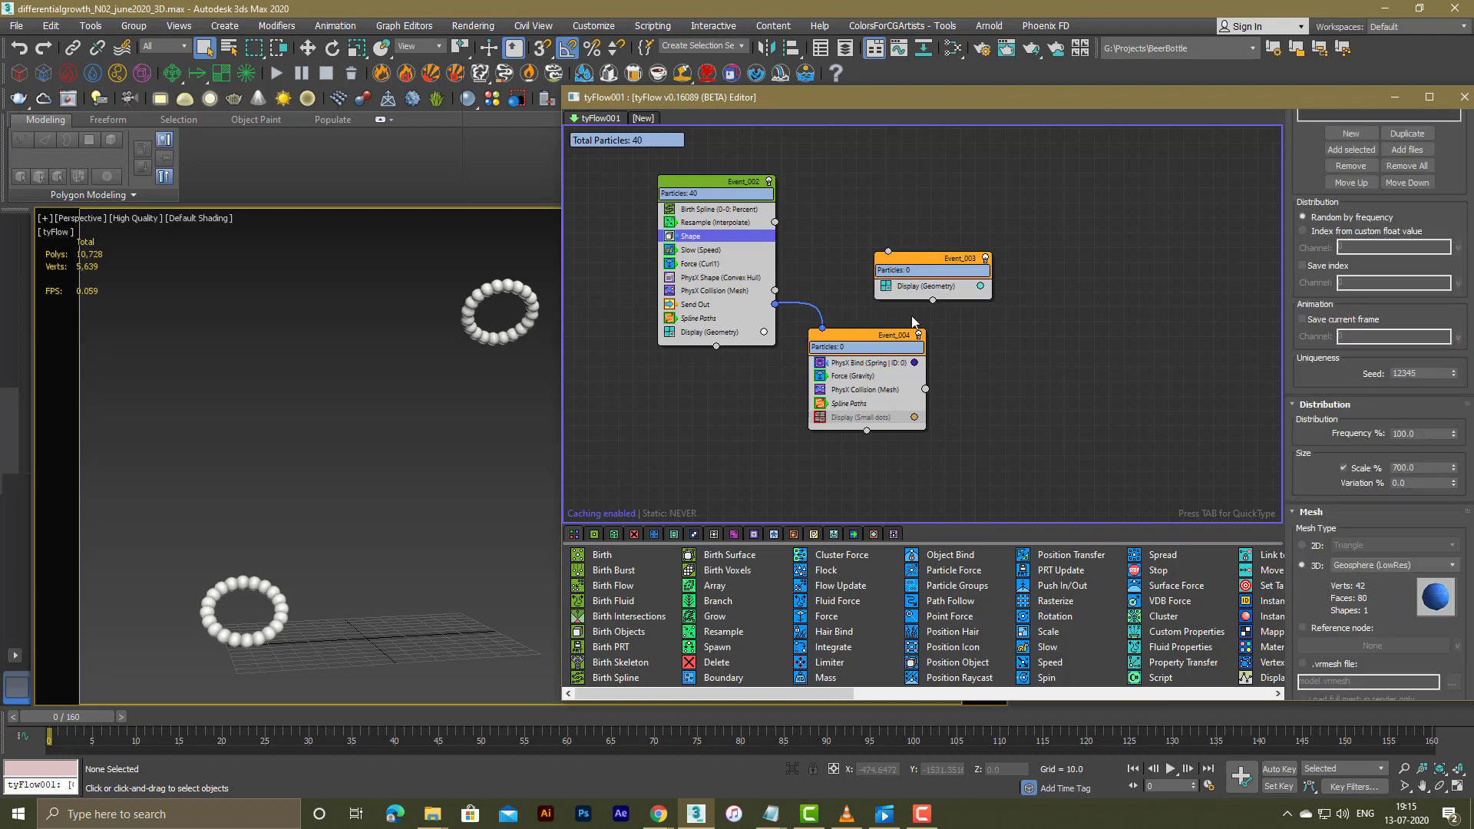
Step: Compare the Resample distance threshold in Event_002 with the Shape operator's scale percentage
click(719, 223)
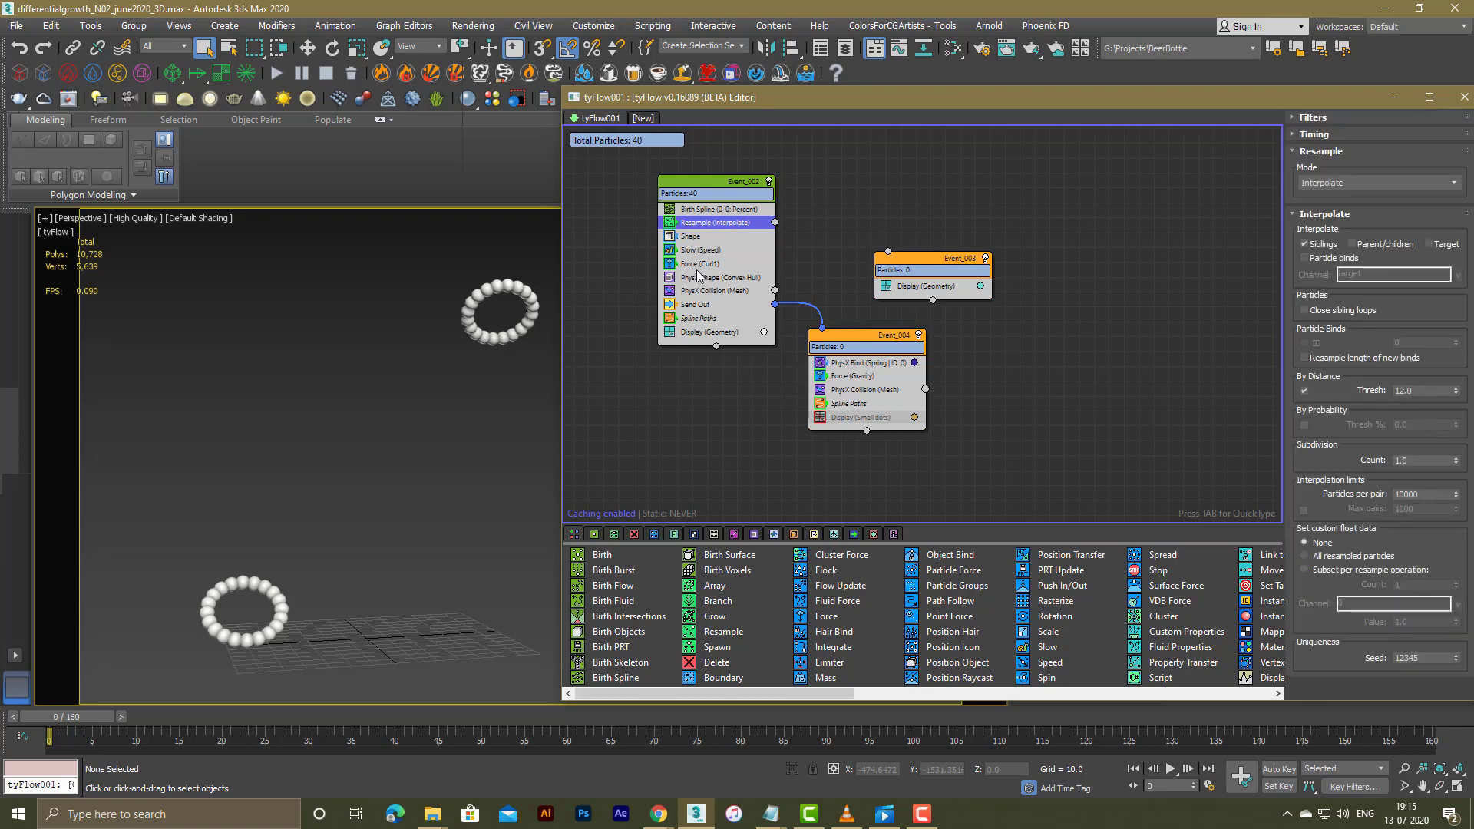
click(696, 238)
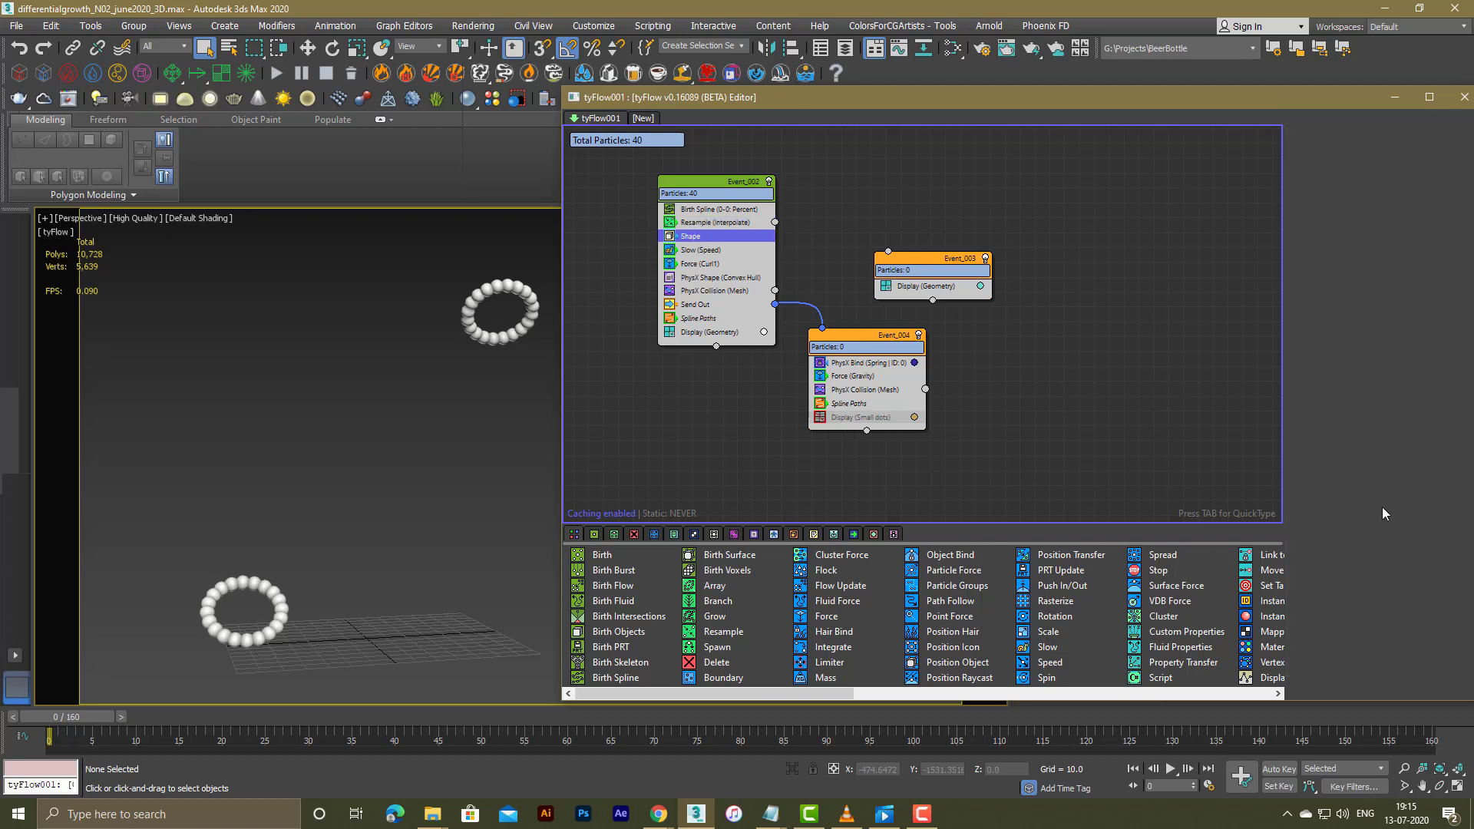
scroll(1354, 645, down, 5)
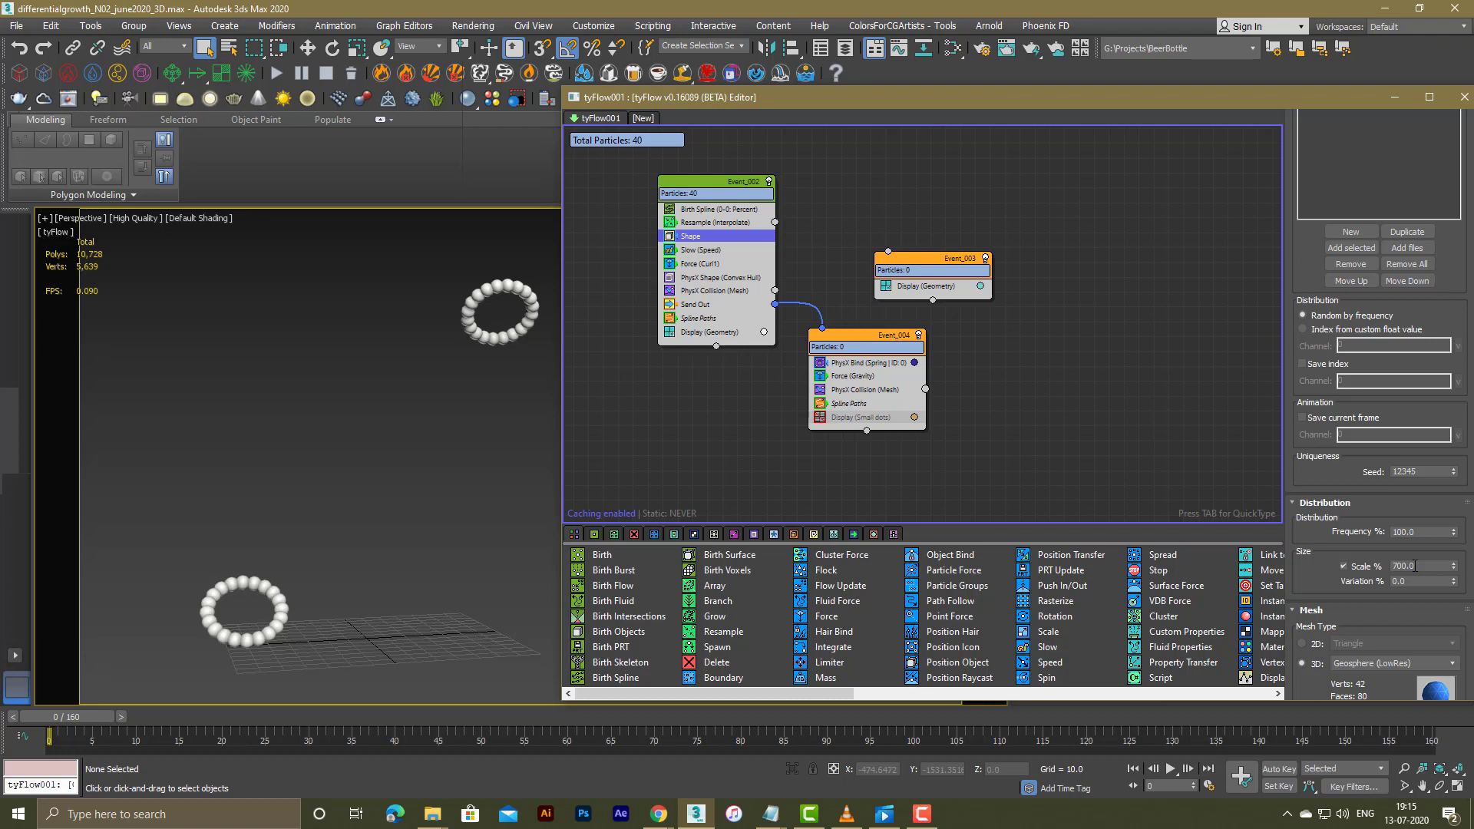
Step: Examine the velocity settings of the Slow operator and the built-in curl noise settings of the Force operator in Event_002
click(732, 251)
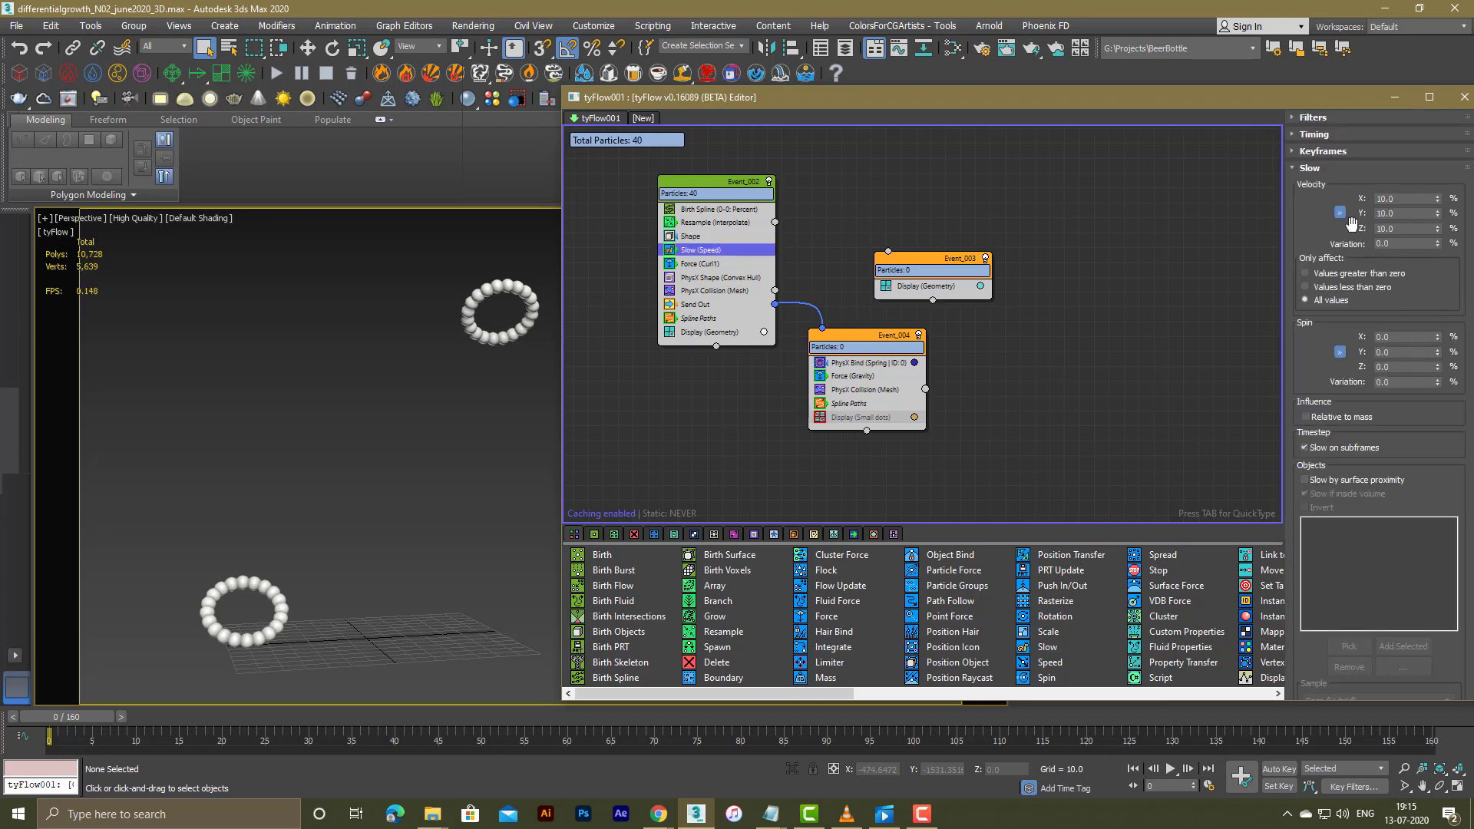
click(719, 264)
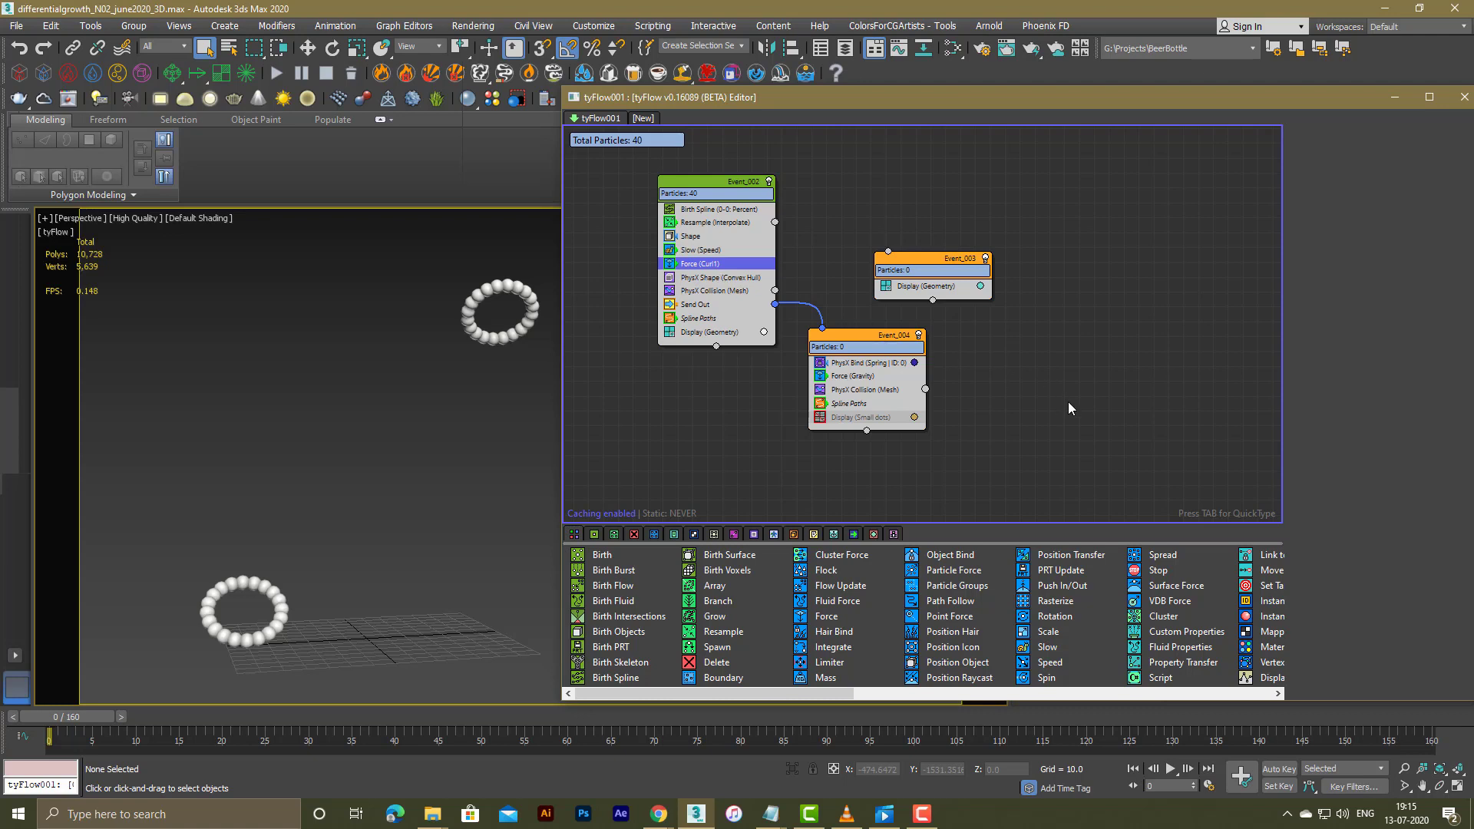
drag(1354, 627, 1358, 539)
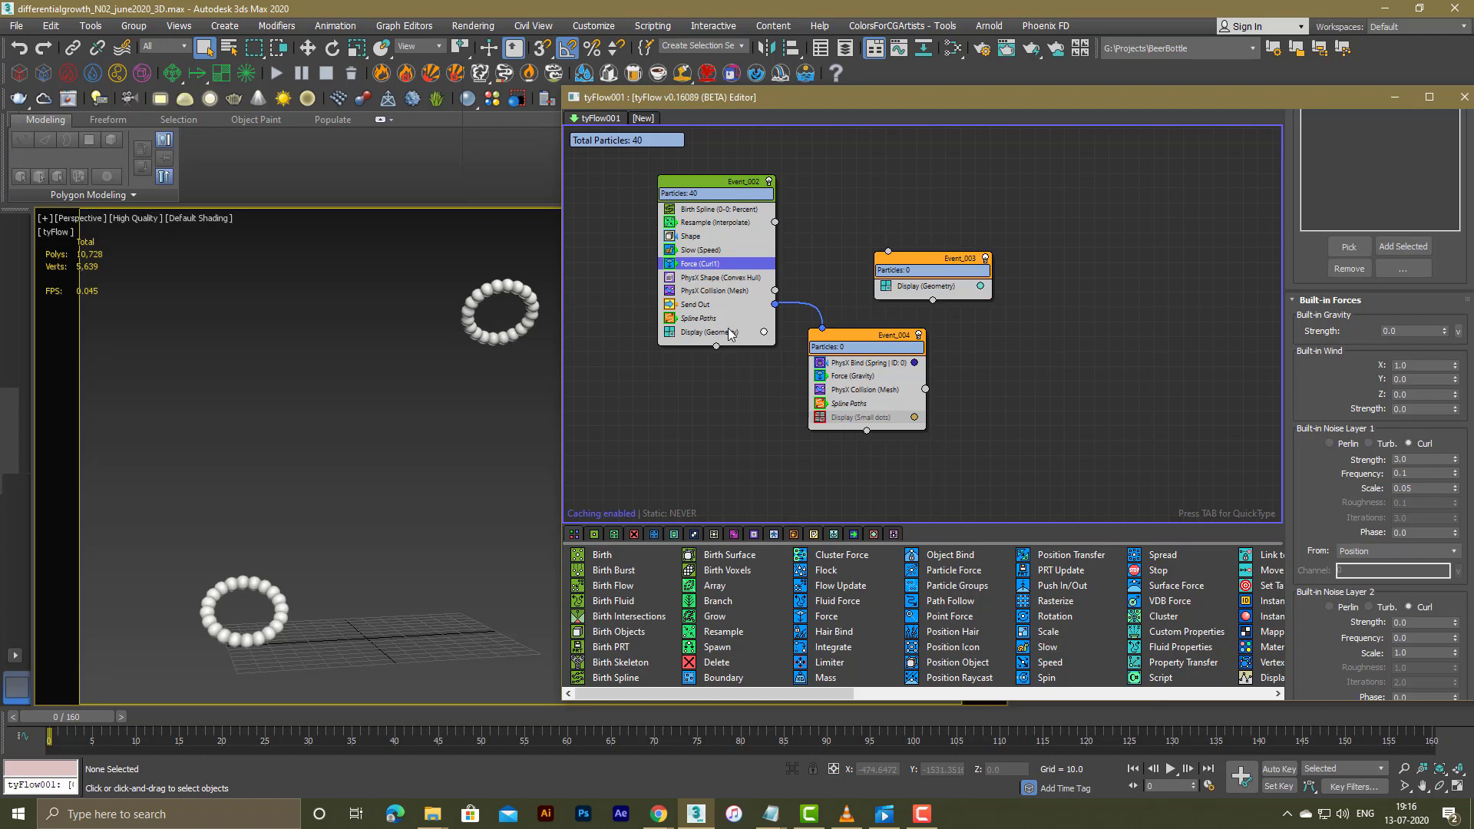
Step: Examine the hull and Dynamics settings of the PhysX Shape operator in Event_002, including friction, mass override and damping
click(729, 277)
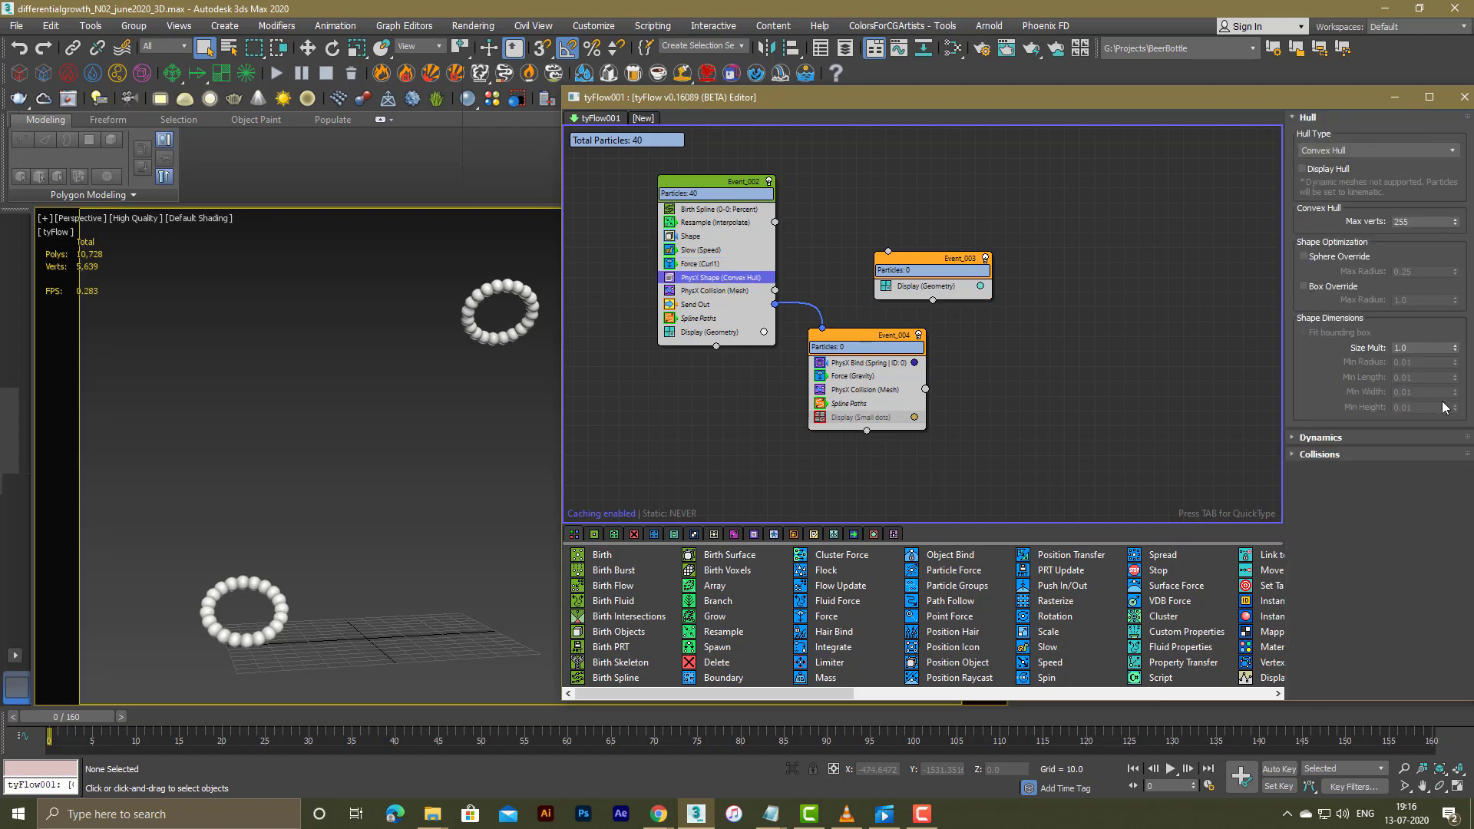
click(1320, 437)
scroll(1349, 537, down, 3)
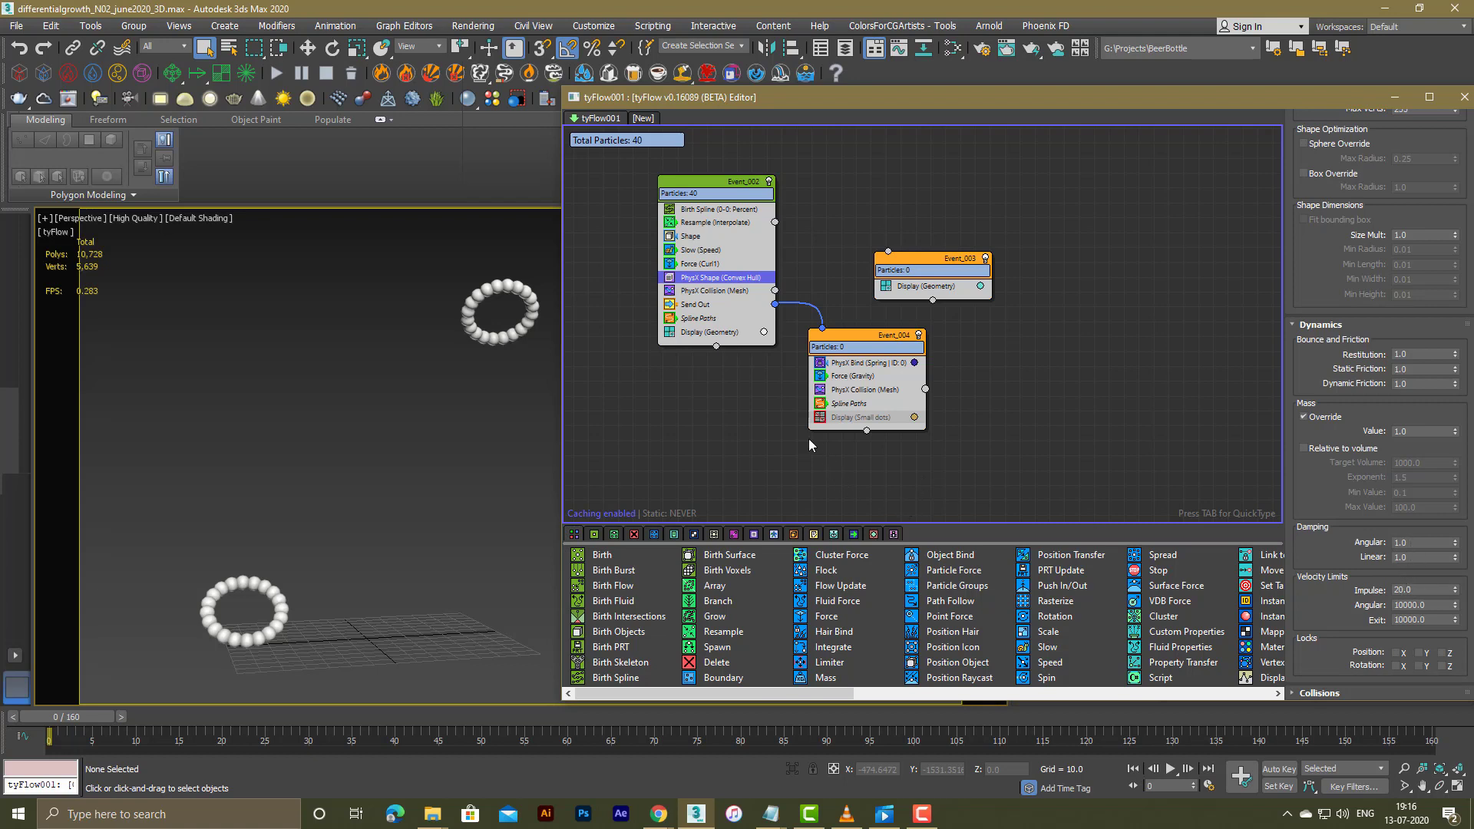
Step: Check the Send Out operator's frame timing, view the N growth preview around 00:03 in VLC media player and return to 3ds Max
click(695, 304)
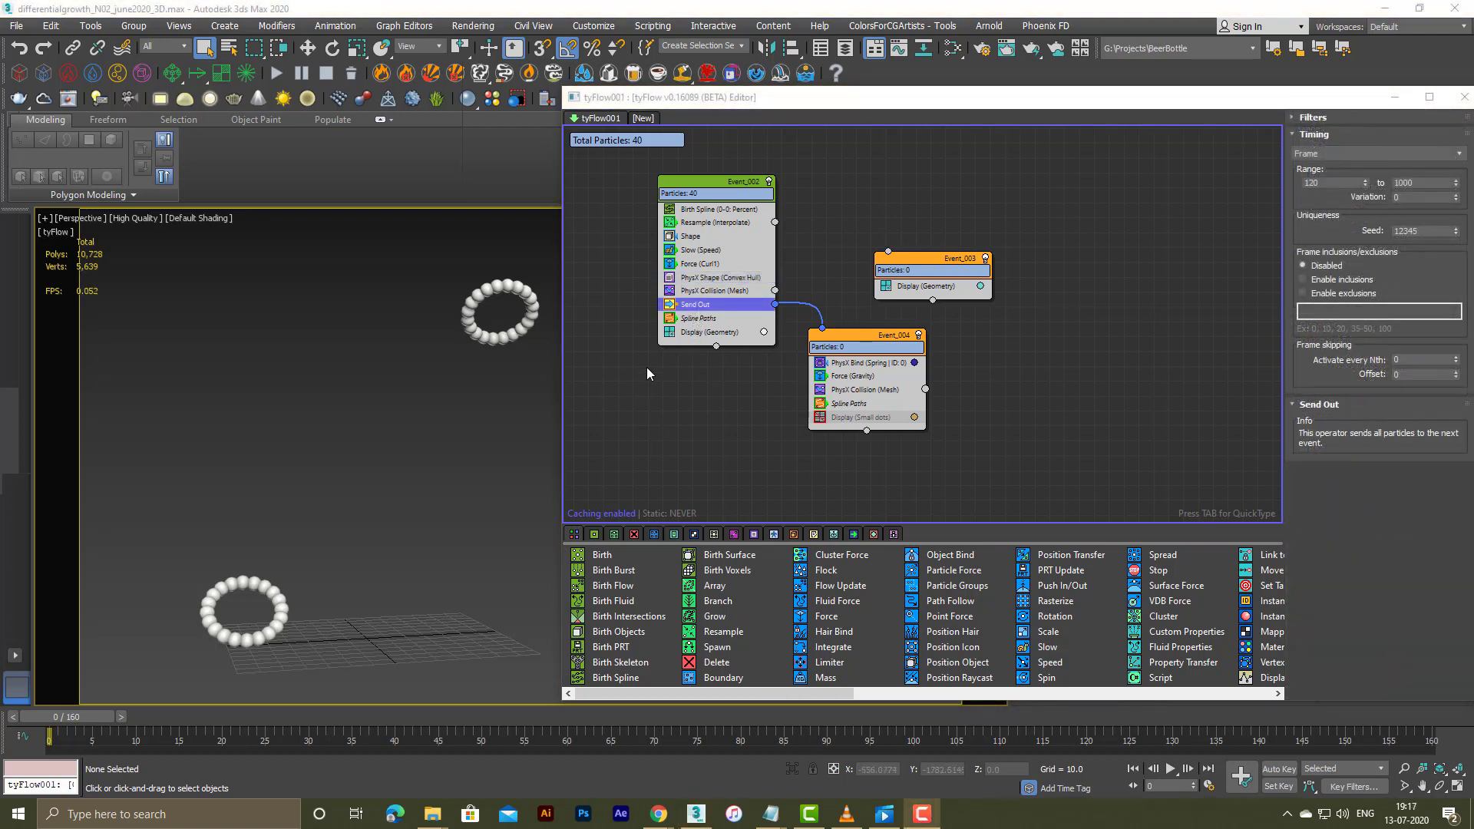
click(846, 814)
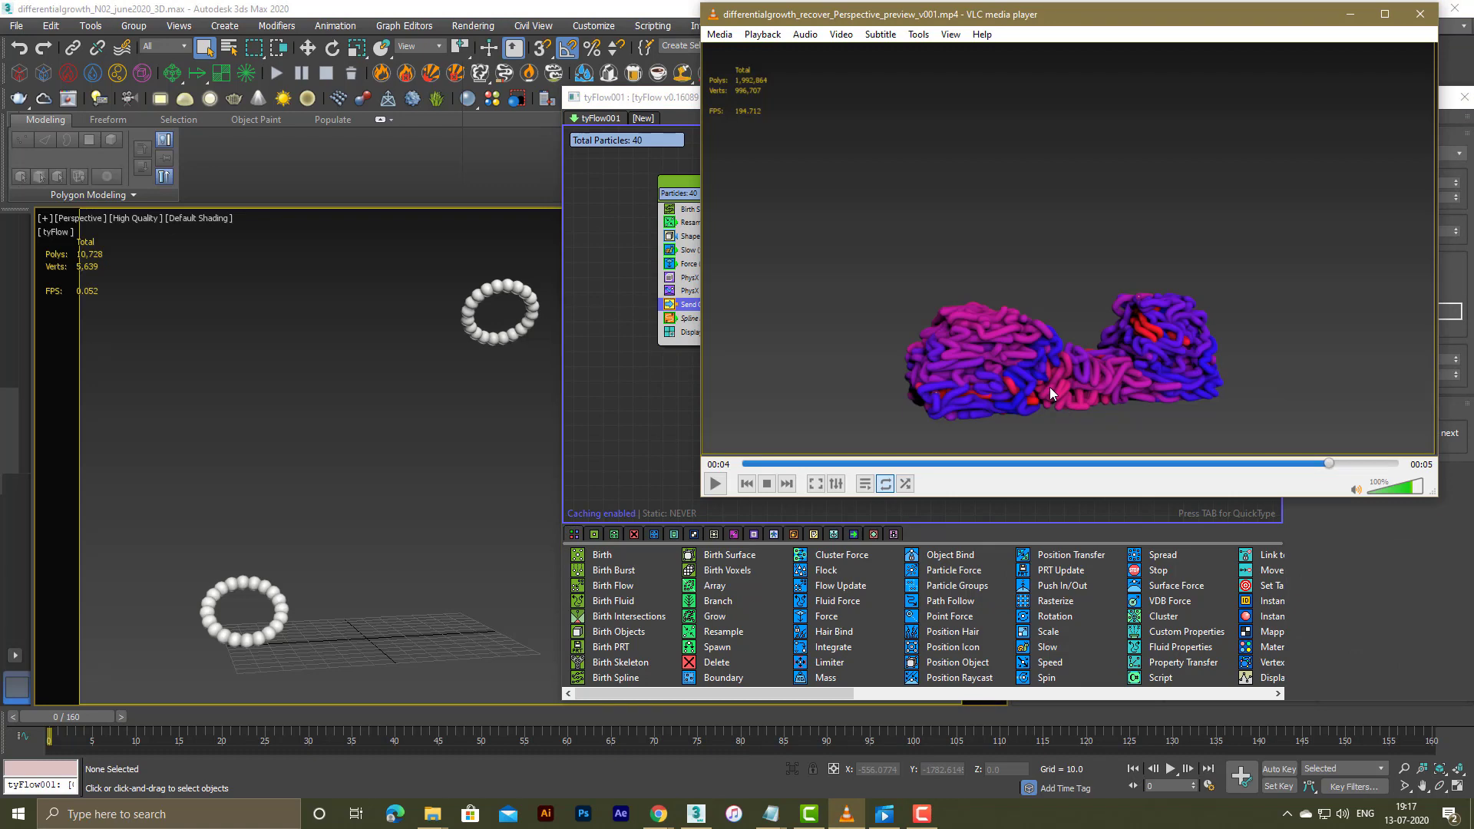
click(1196, 464)
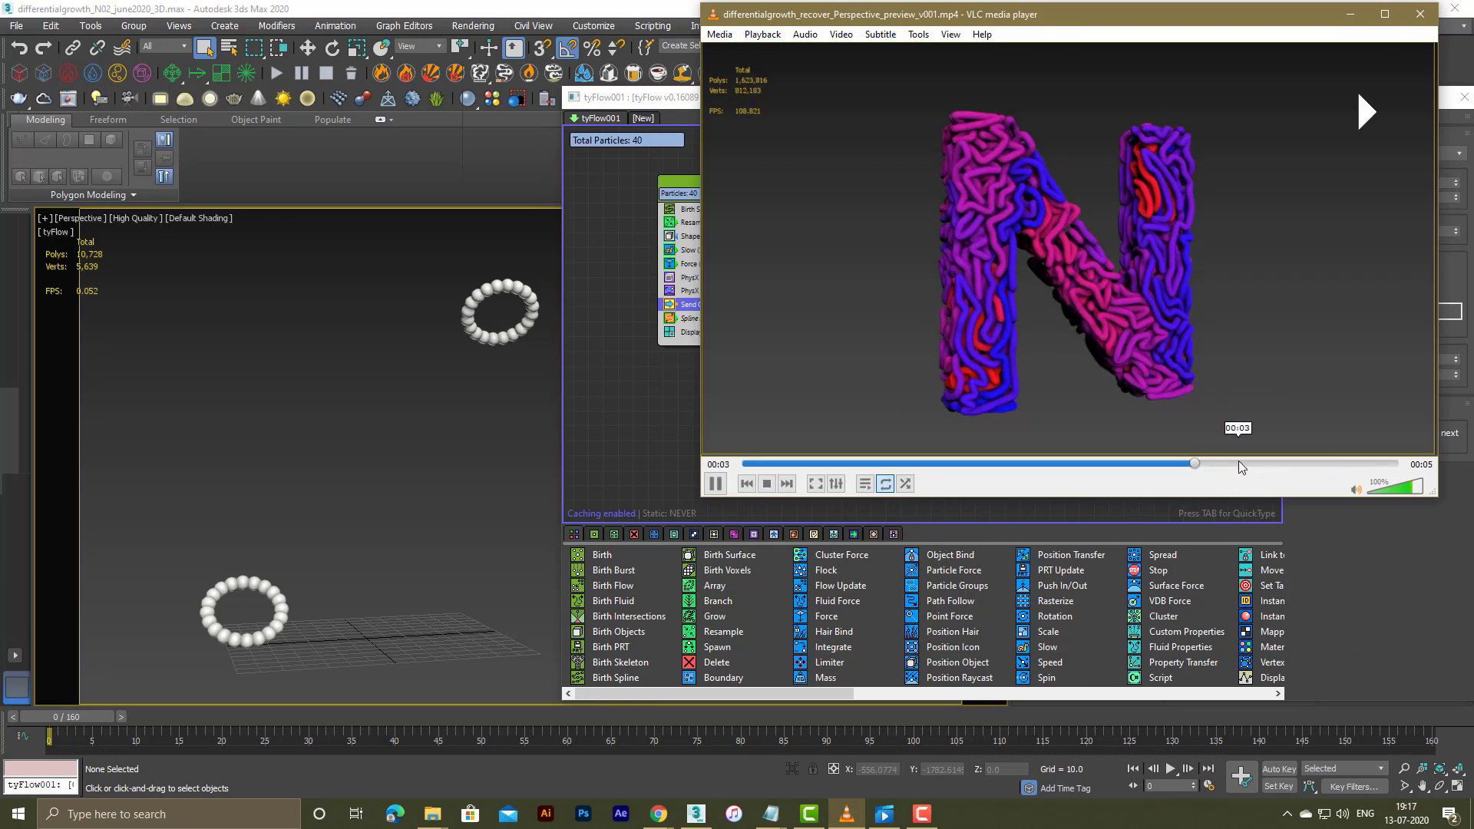
click(634, 462)
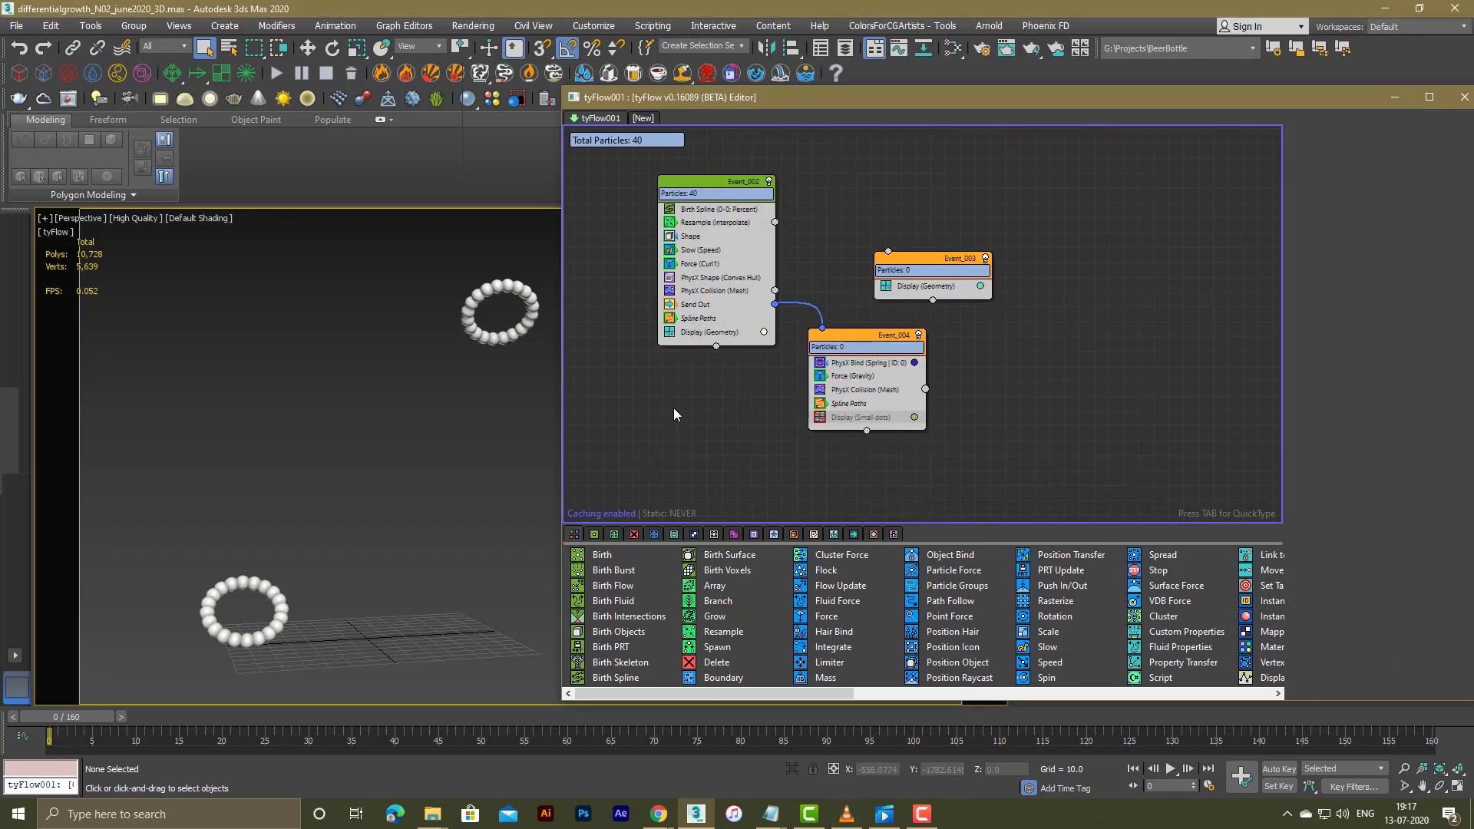
Step: Review the Birth Spline particle birth, Resample distance threshold and Shape scale and mesh type in Event_002 again
middle_drag(674, 408, 731, 409)
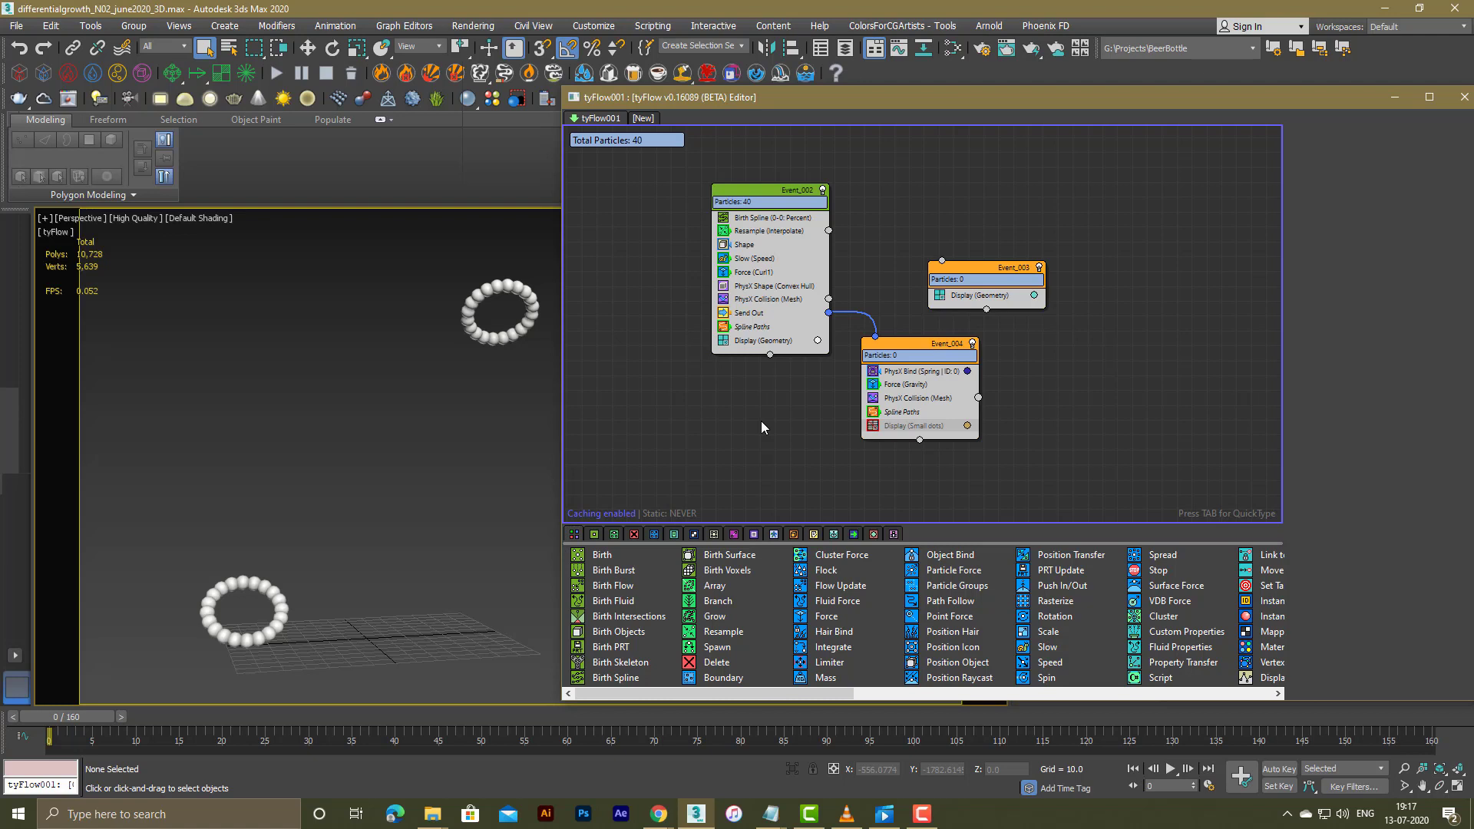
click(763, 221)
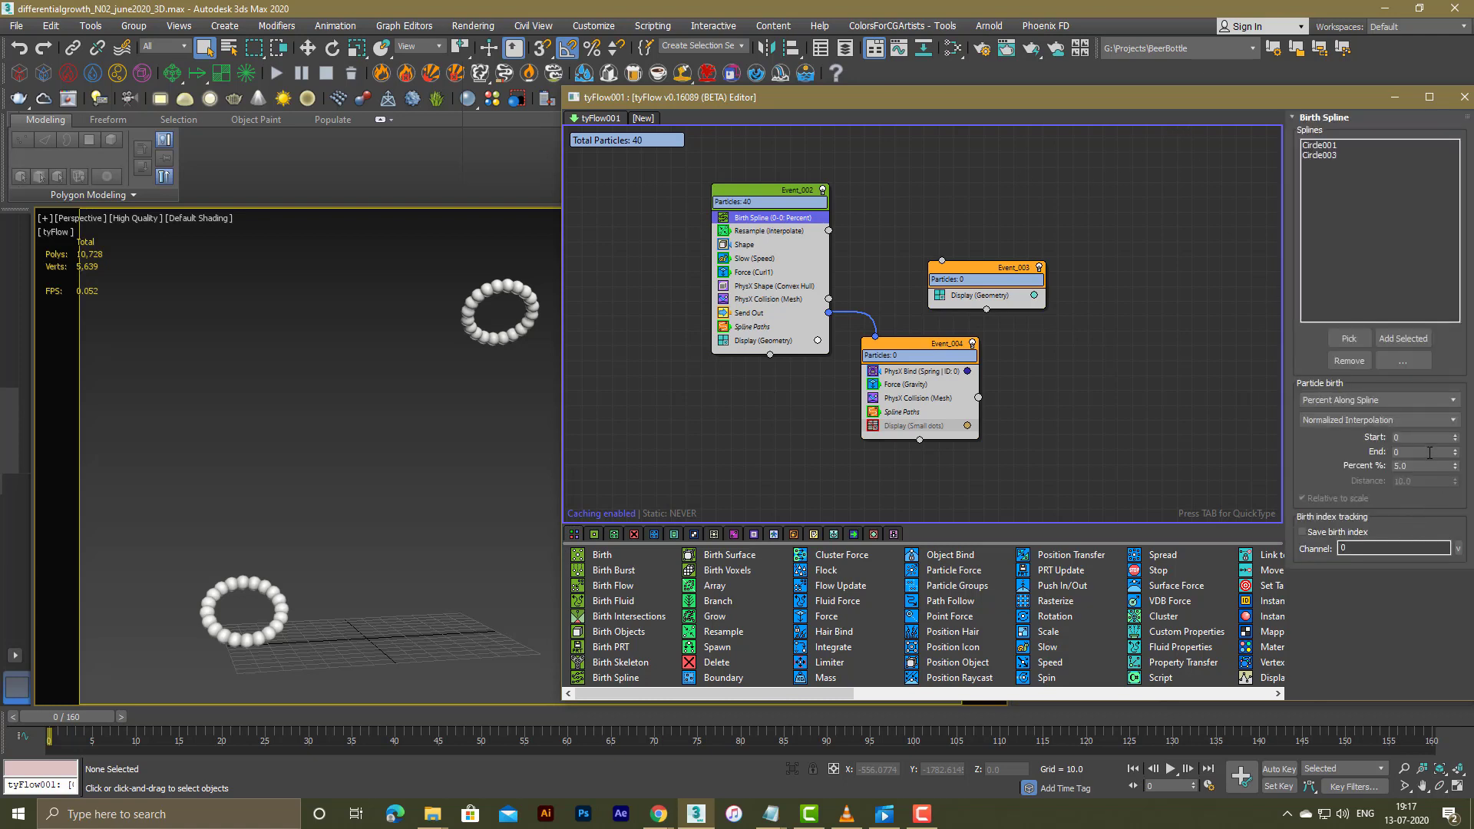
click(776, 230)
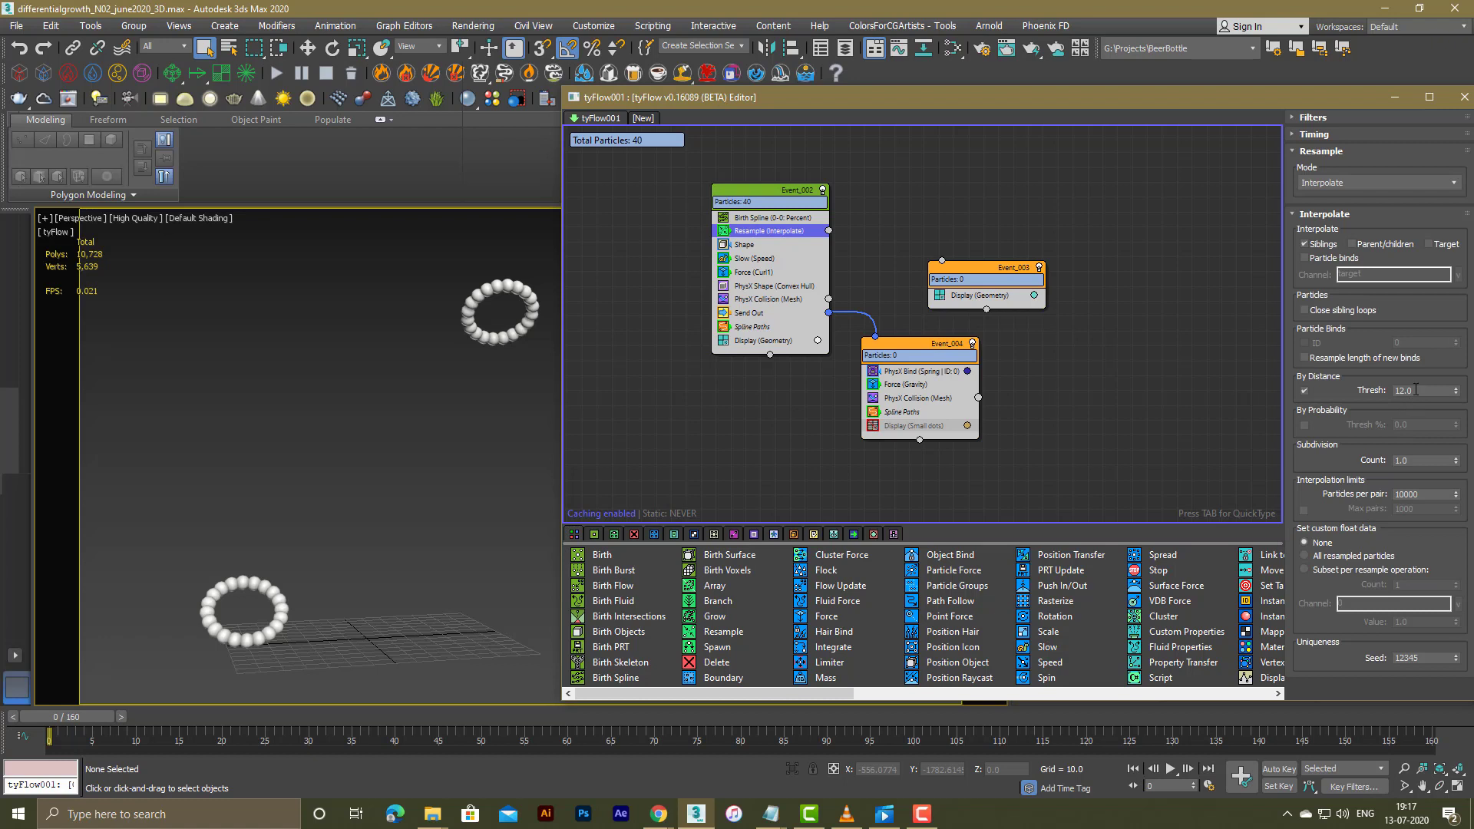
click(772, 244)
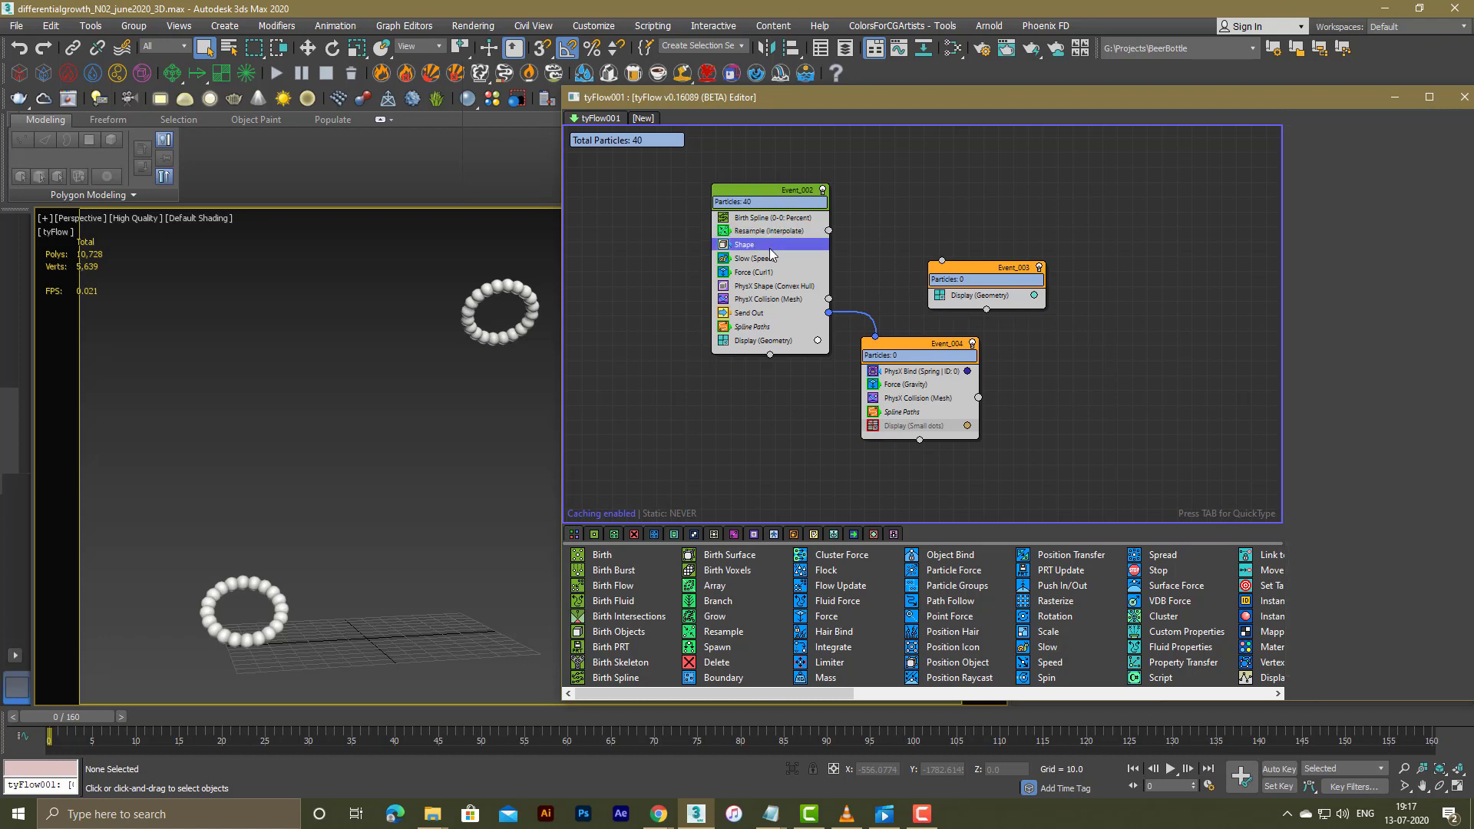
scroll(1324, 435, down, 3)
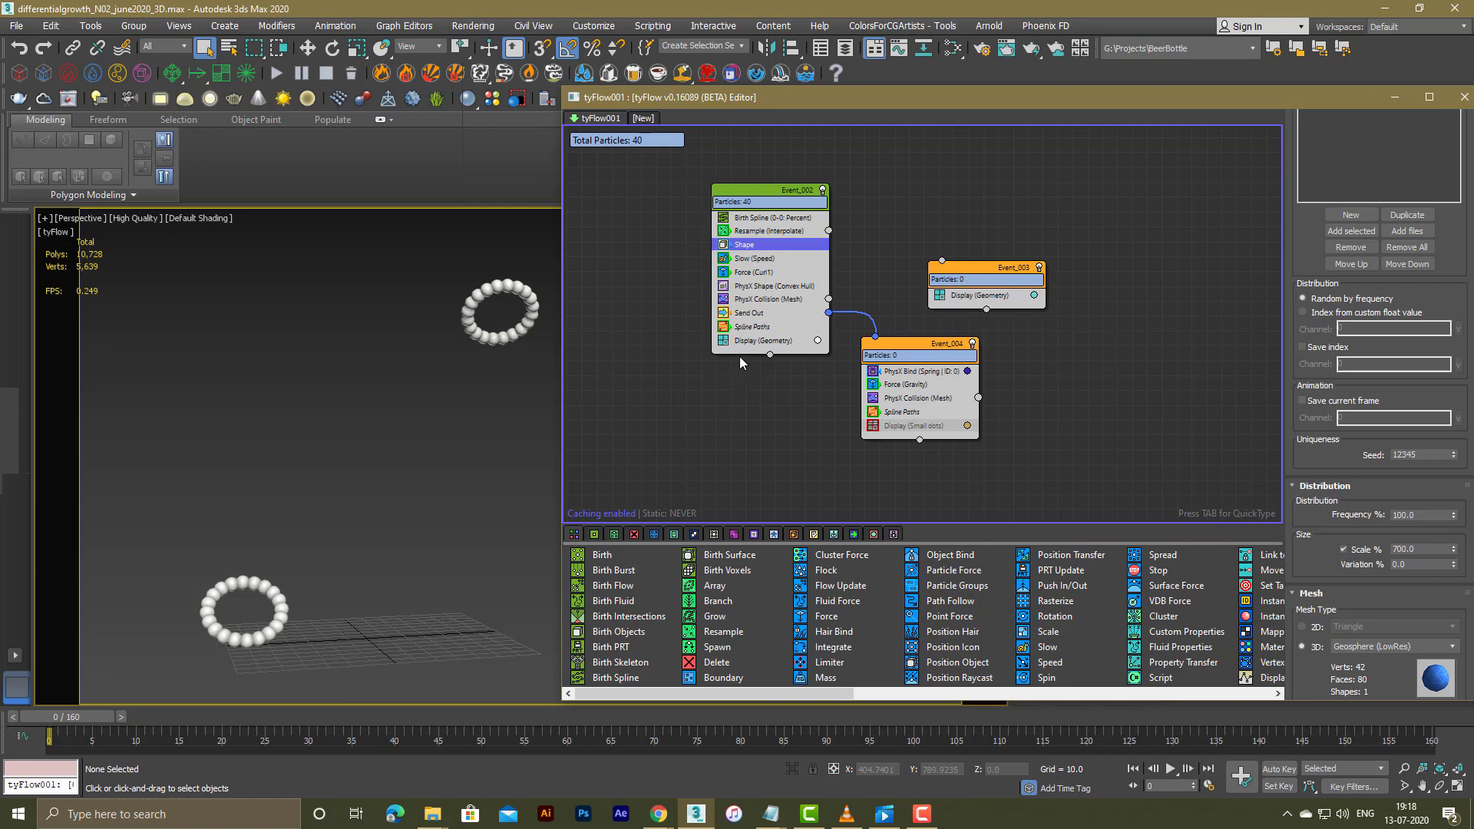
Step: Play the 3D growth from the start, stop it at frame 43 and minimize the tyFlow editor
click(1176, 770)
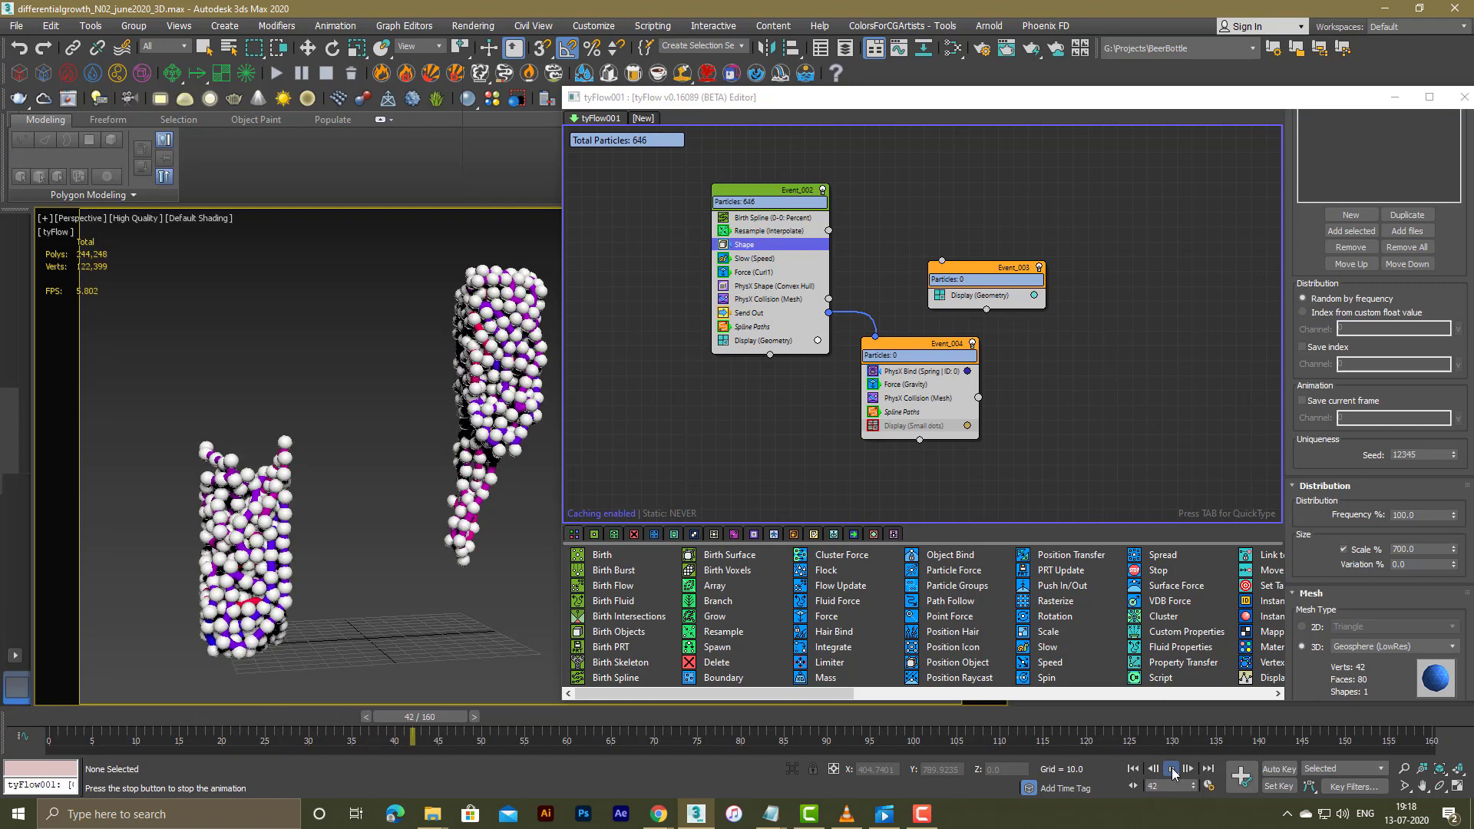
click(1173, 770)
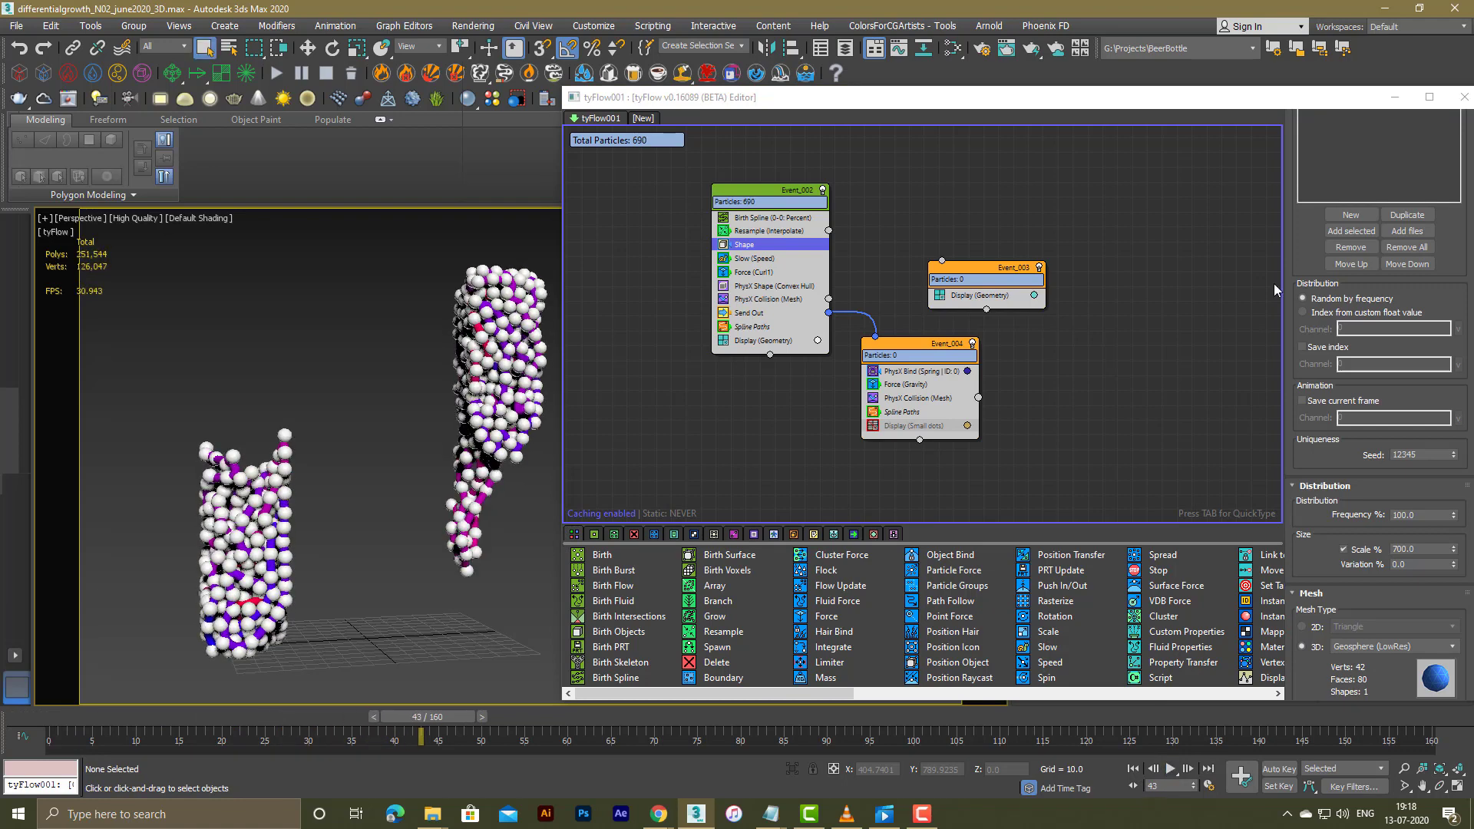
click(1395, 98)
Step: Examine the Spline Relax and tySplineMesher modifiers on tySplines001, and play the growth on to frame 69
click(482, 381)
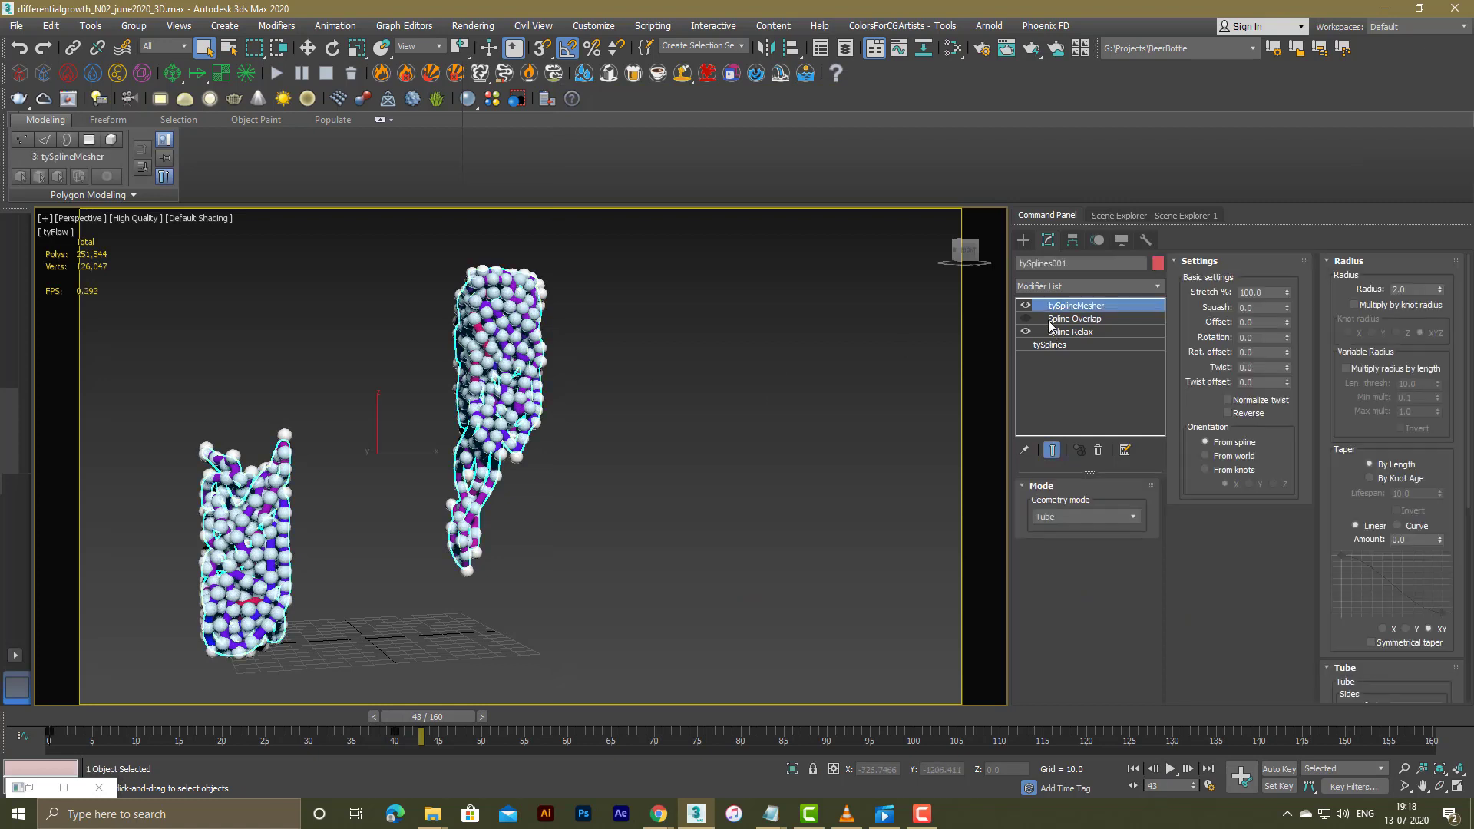
click(1073, 331)
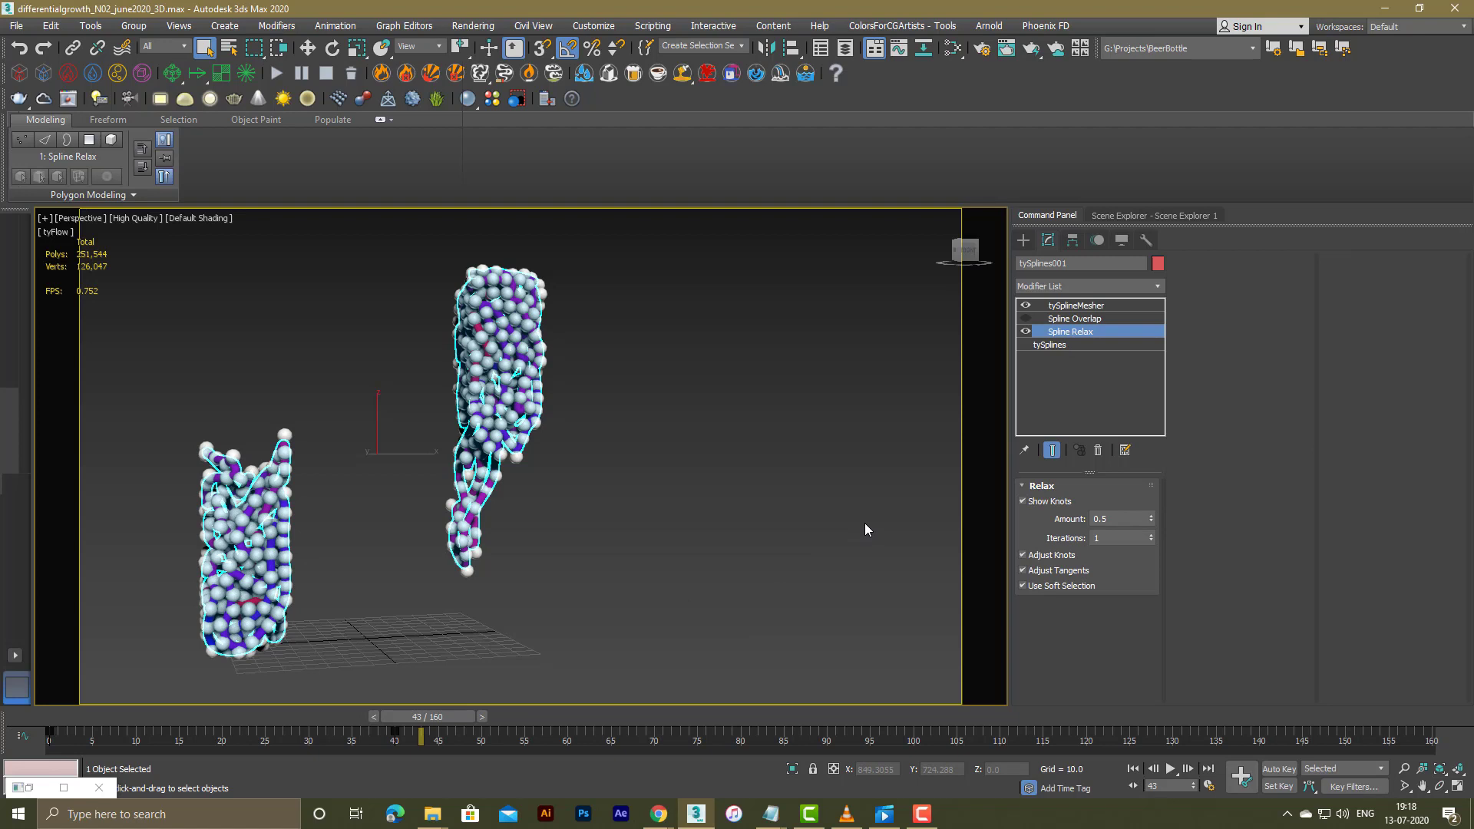
click(1092, 306)
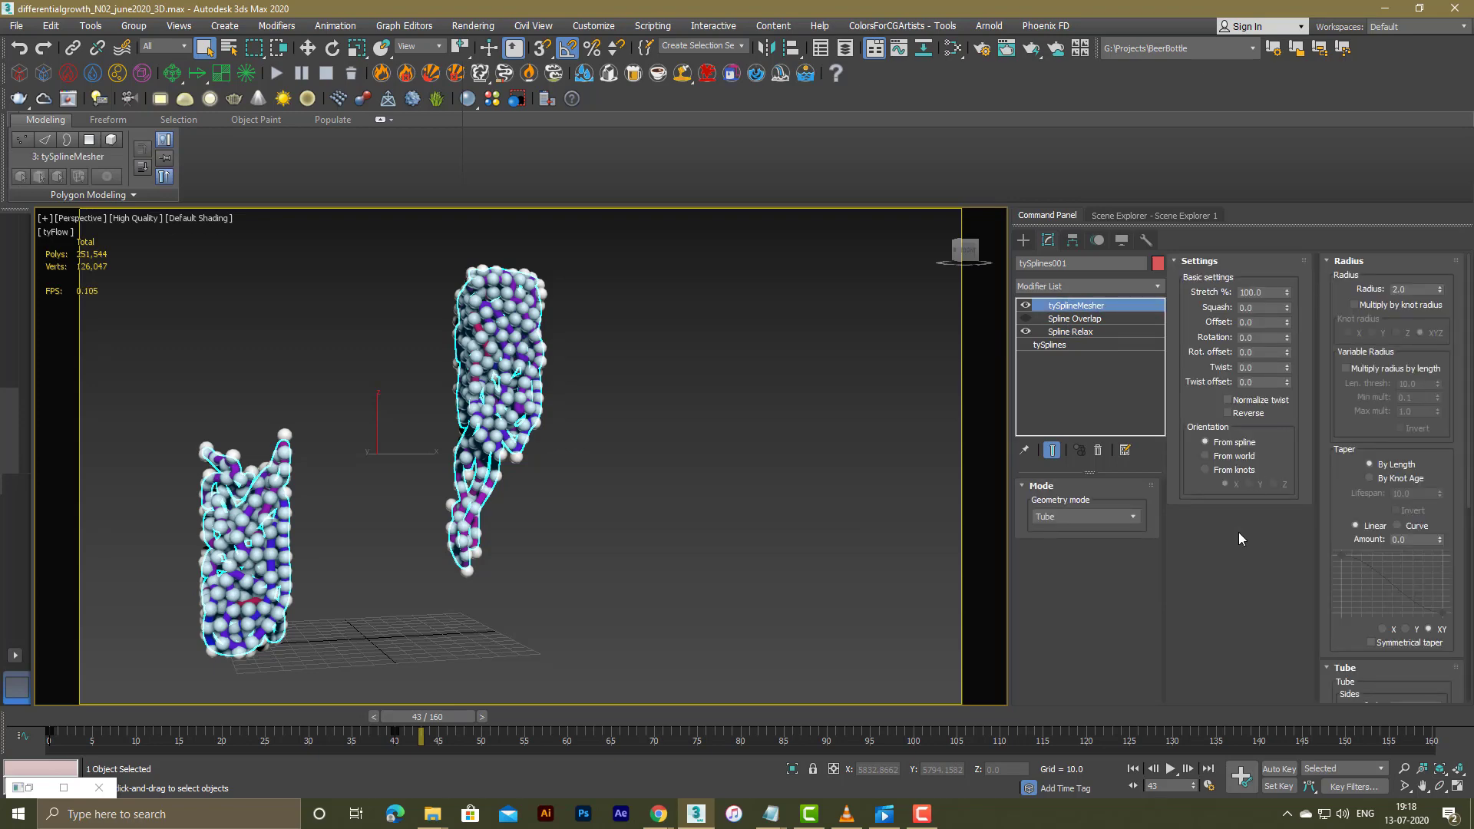
click(1170, 770)
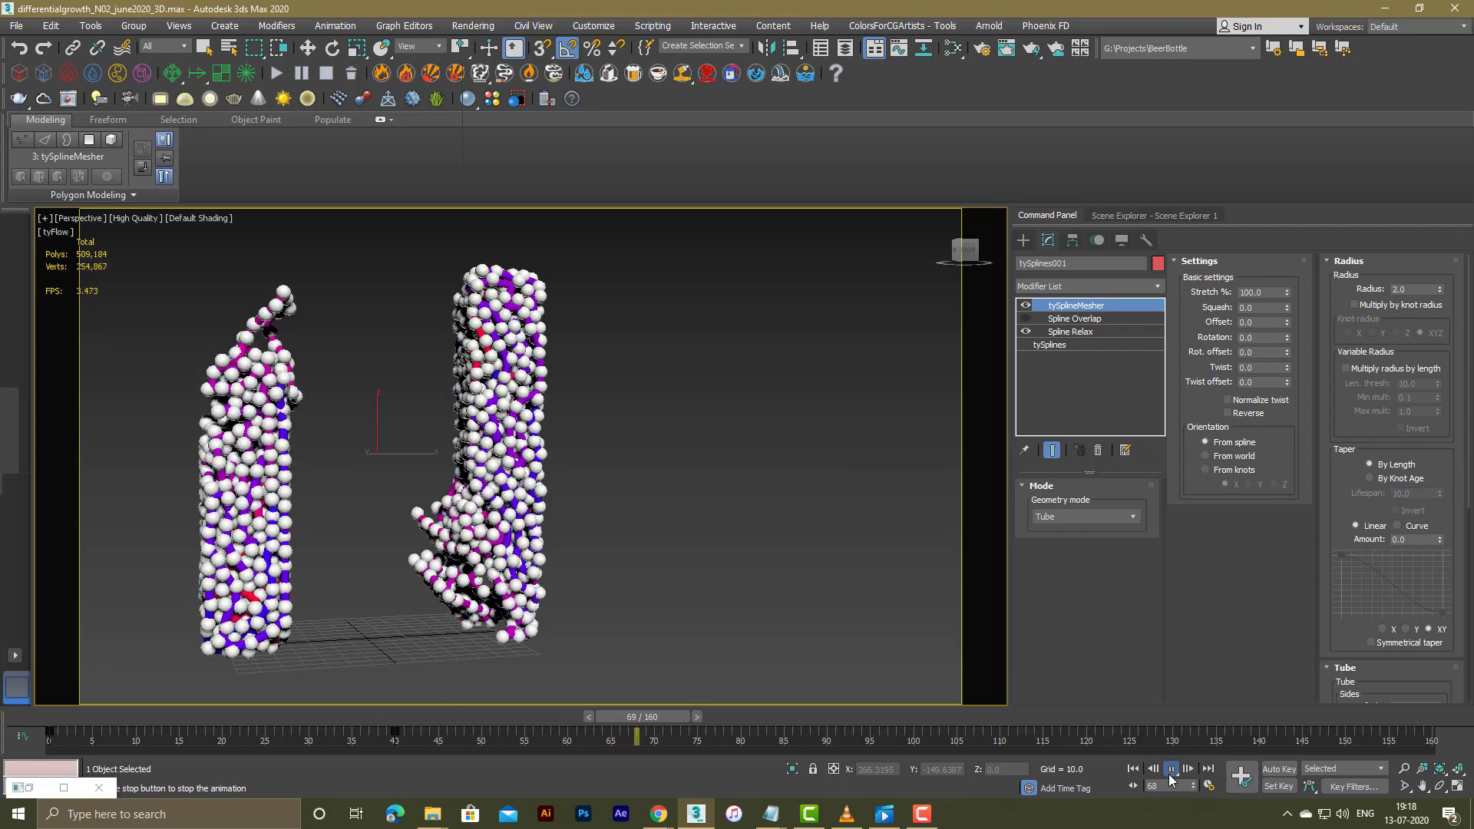
click(1170, 770)
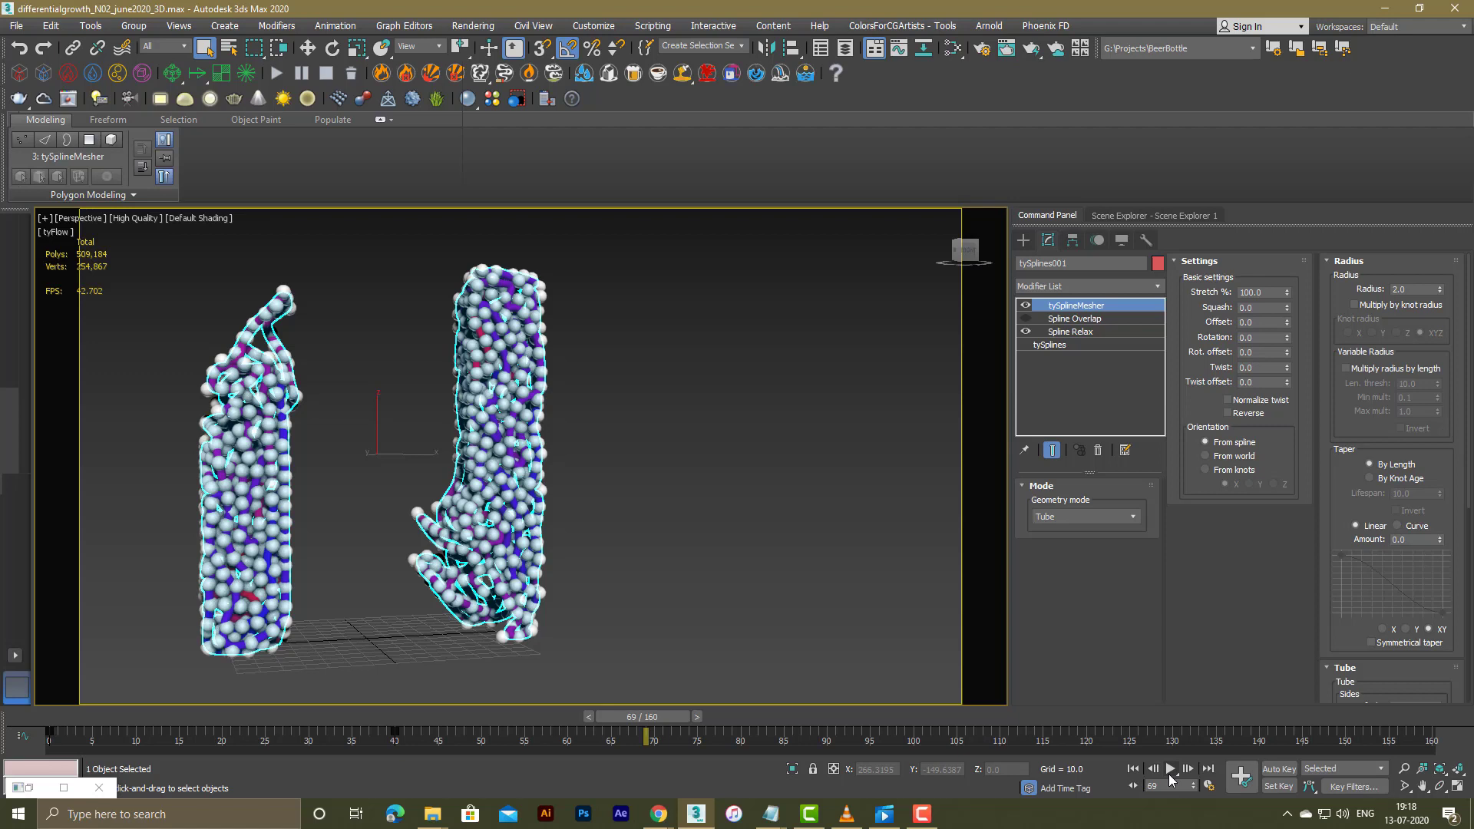